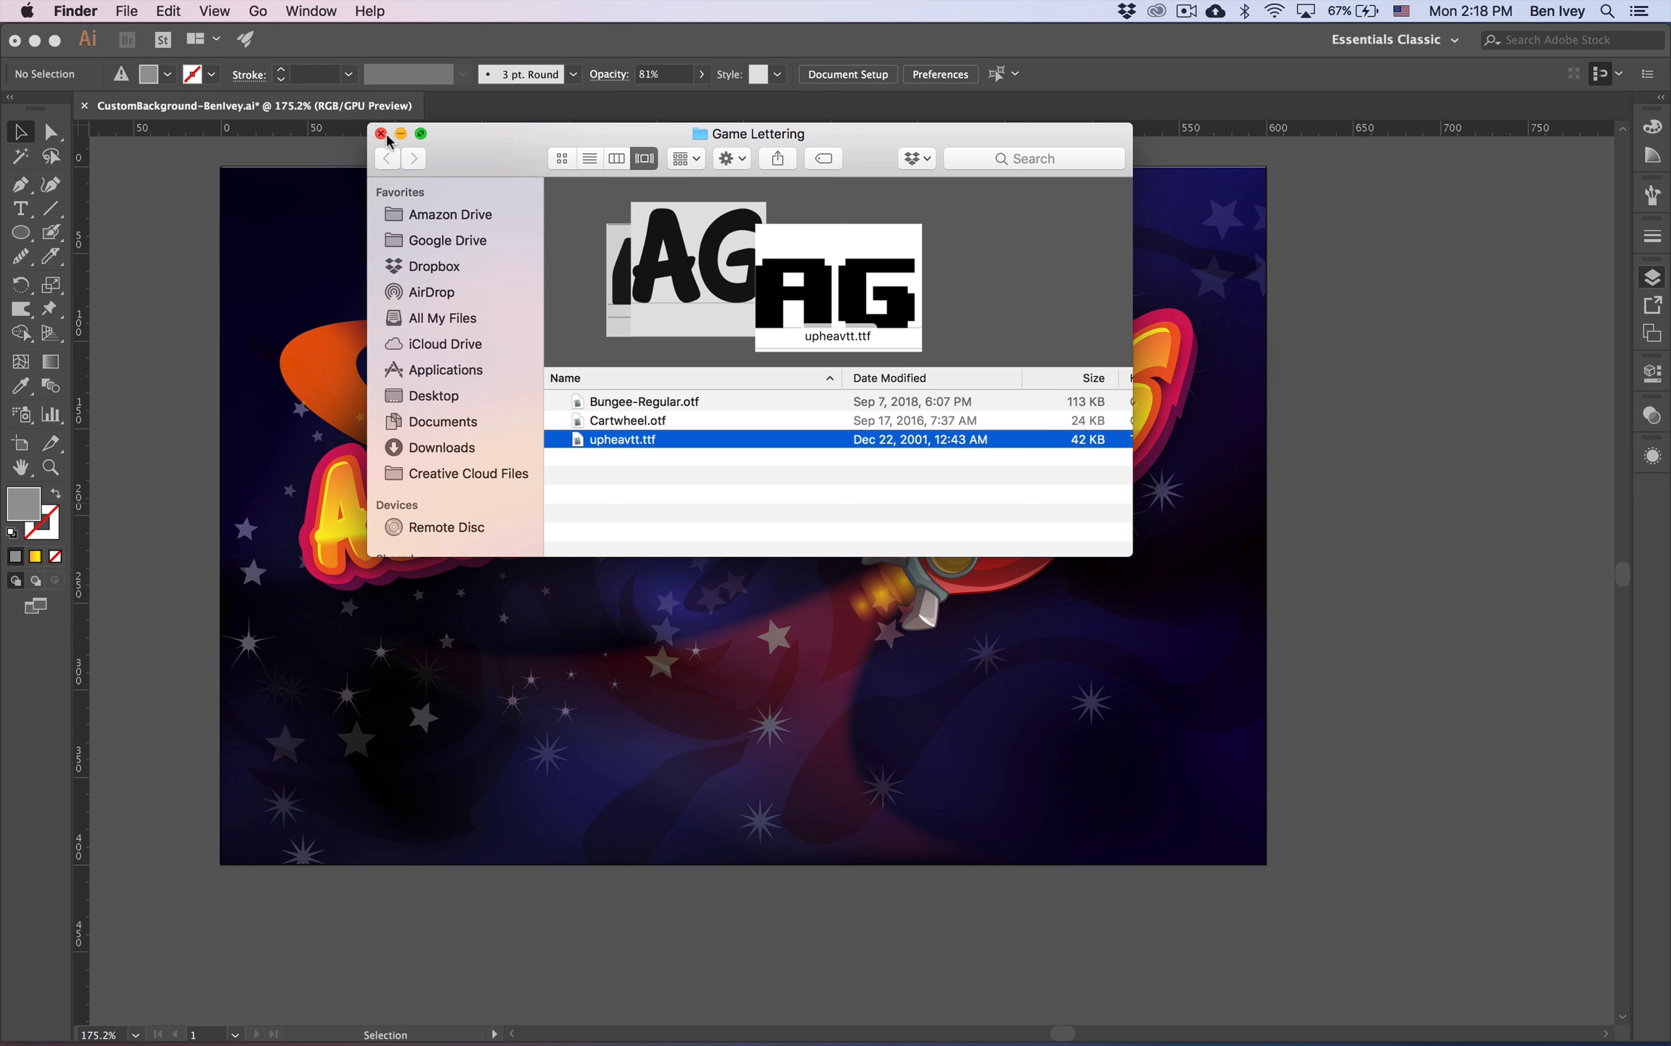
# Close the Game Lettering folder window and hide Layer 2 and the Planet layer in the Illustrator document.
pyautogui.click(381, 133)
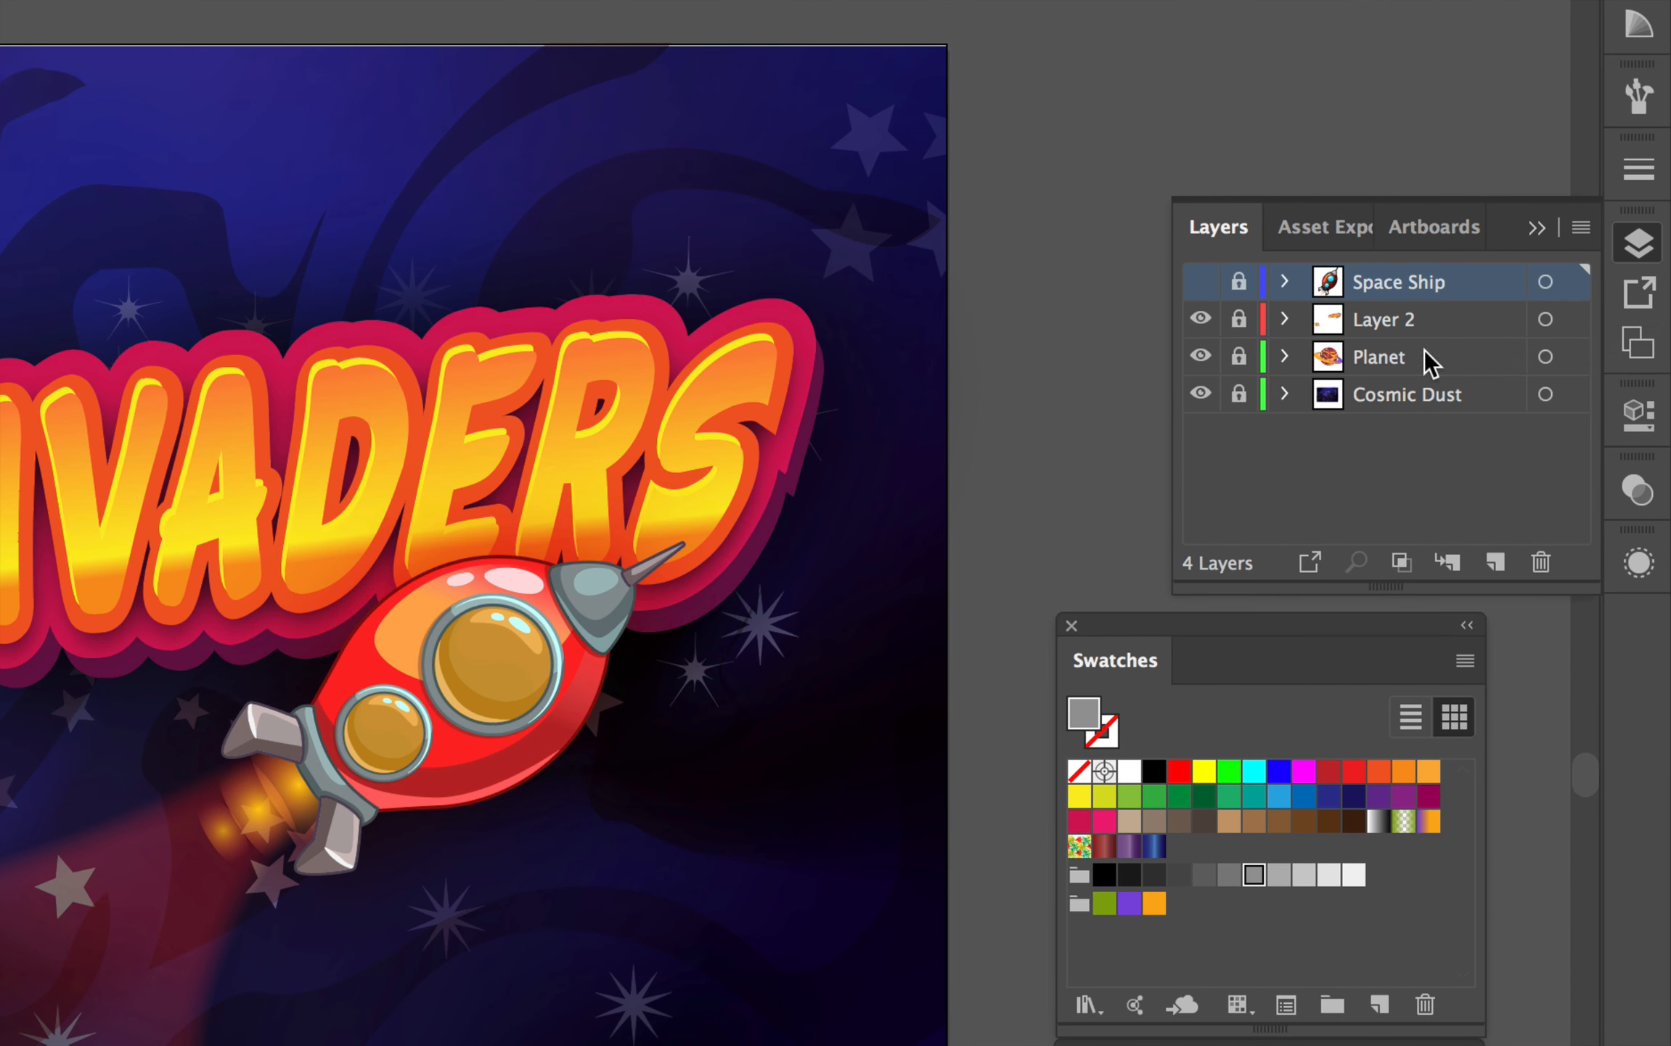
pyautogui.click(1203, 321)
pyautogui.click(1201, 356)
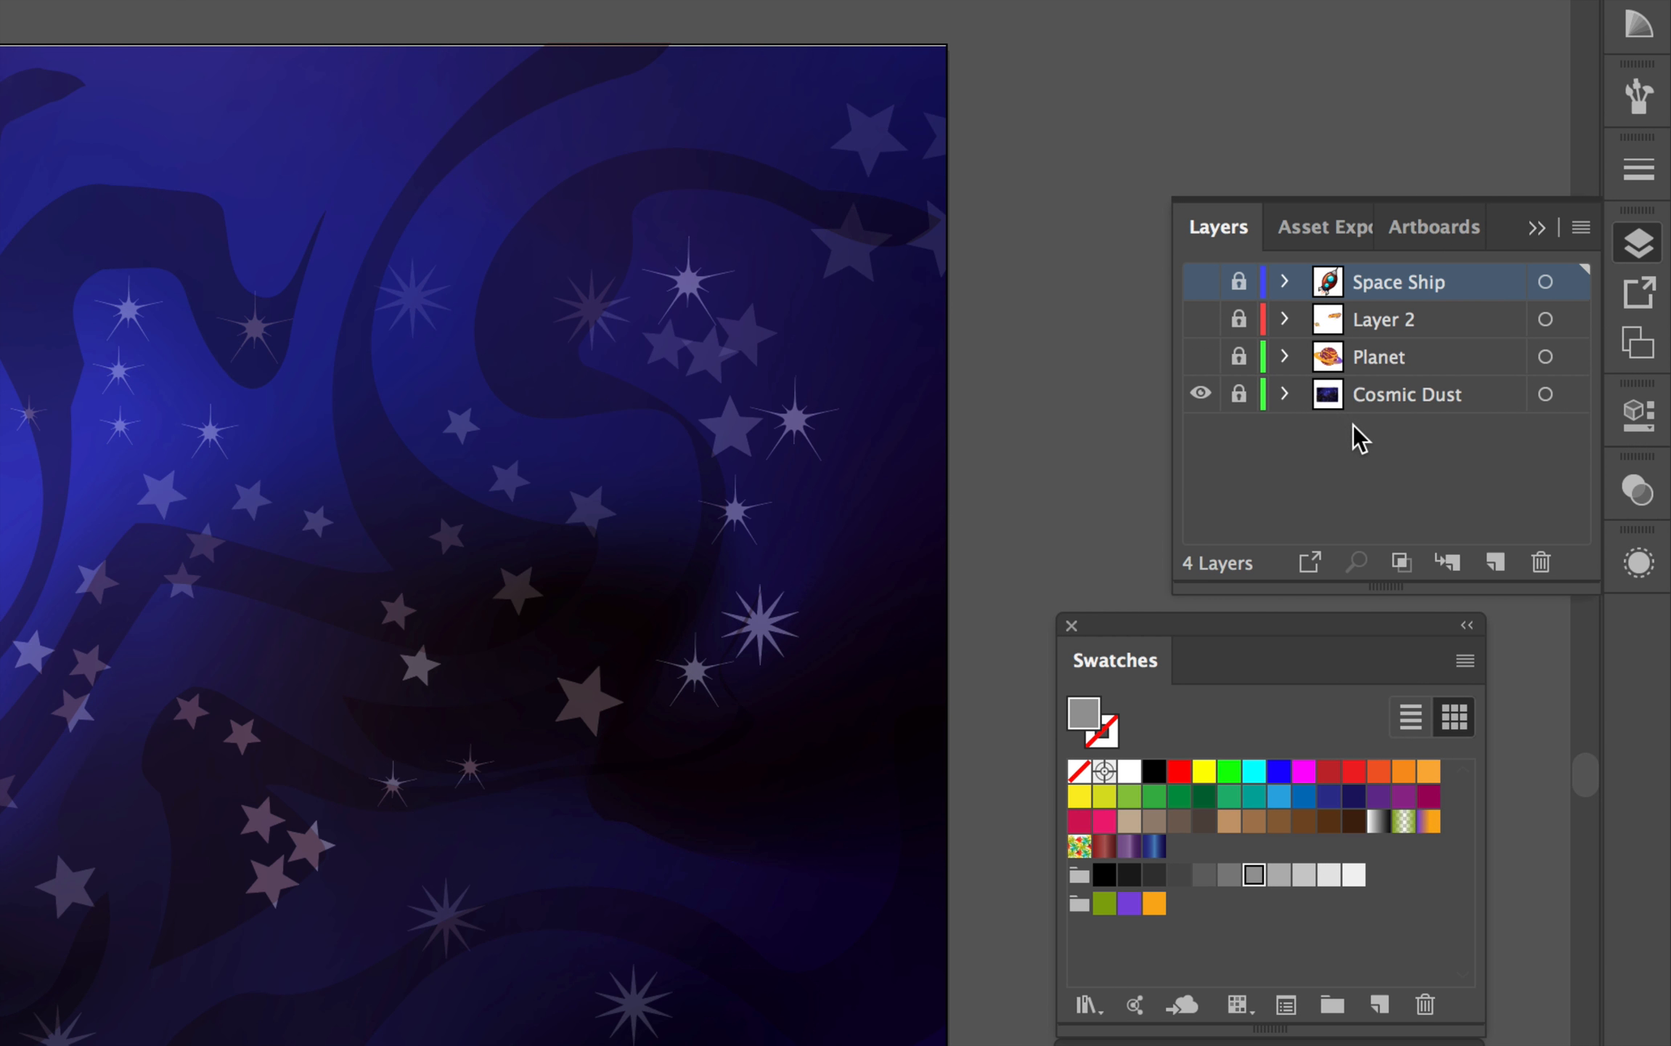
# Create a new layer above Space Ship and name it GAME NAME.
pyautogui.click(1495, 561)
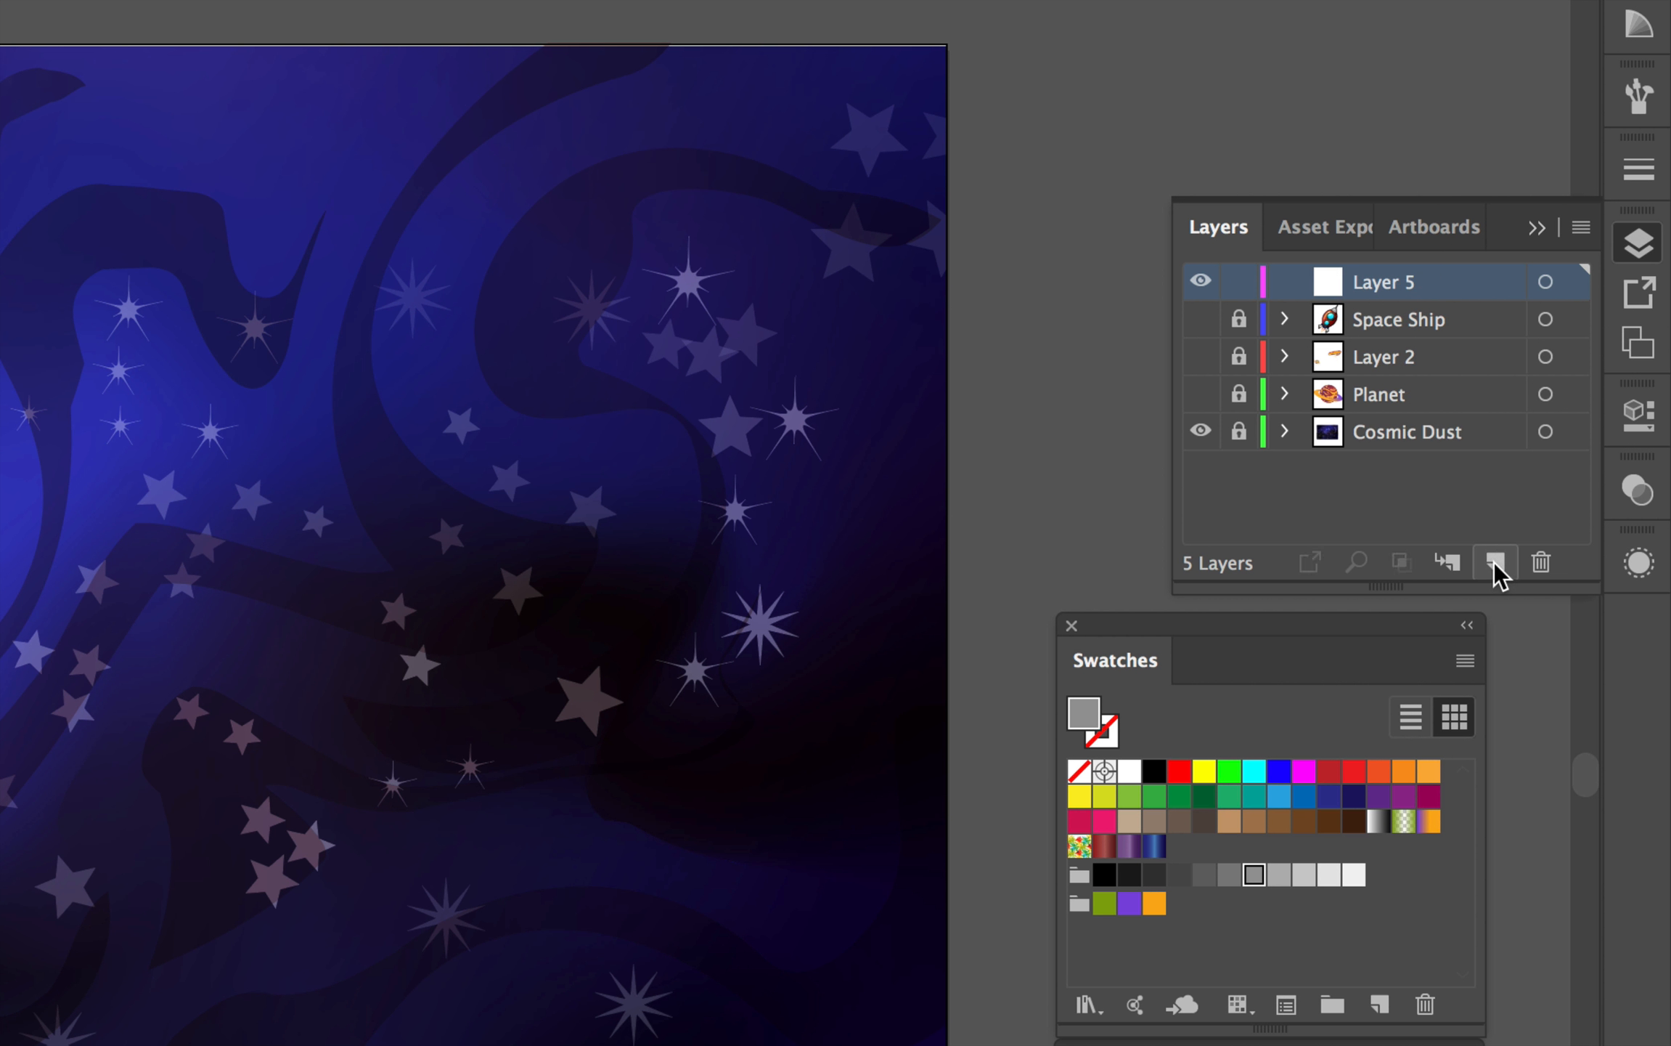
pyautogui.doubleClick(1392, 293)
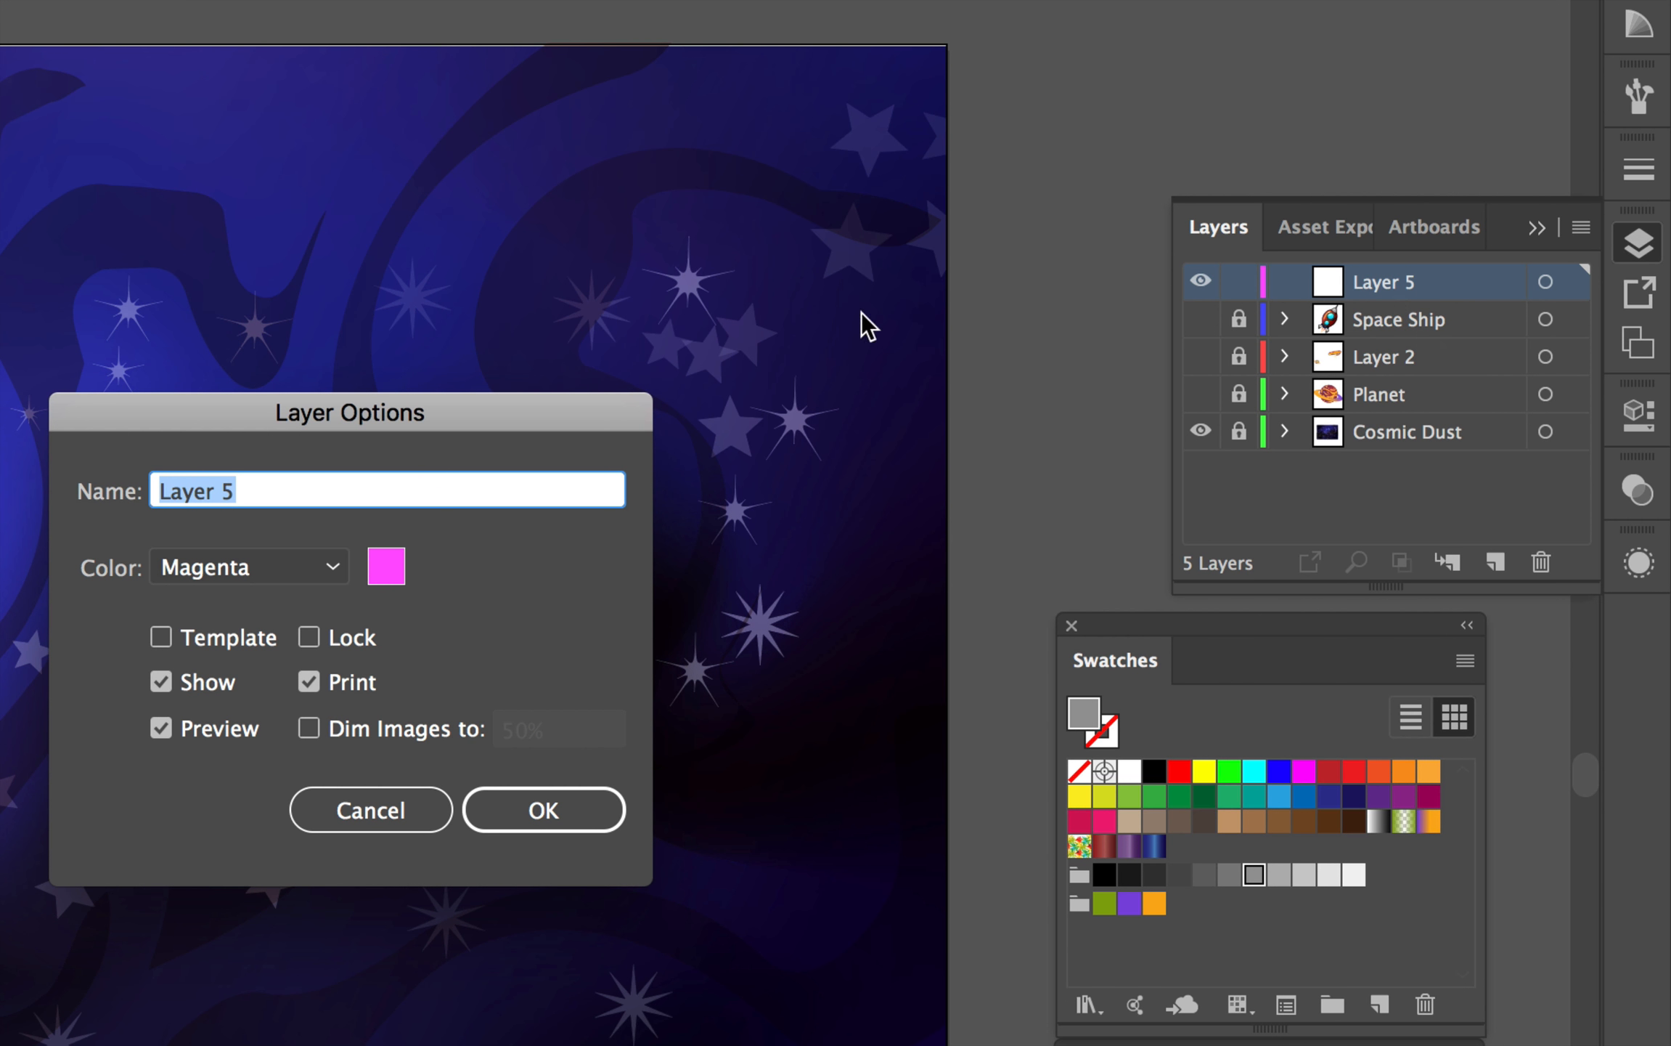
pyautogui.write('GAME NAME')
pyautogui.press('Return')
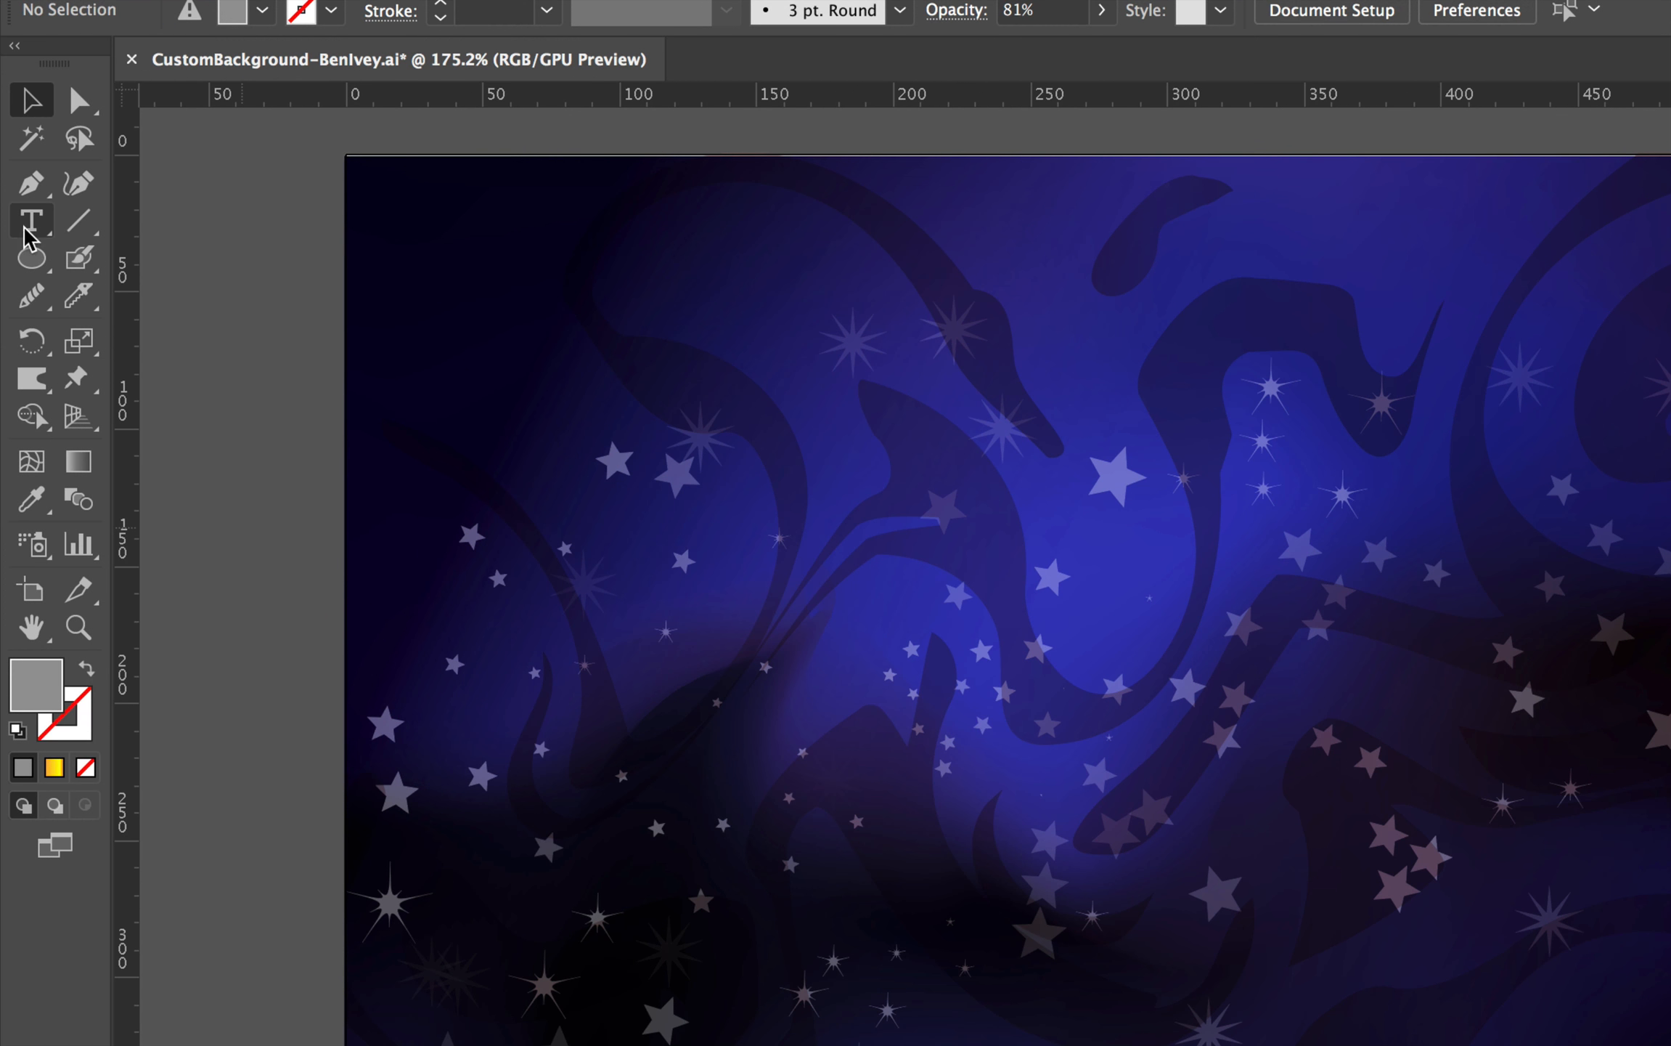
# Add the point text ALIEN INVADERS in 12 pt Bungee Regular near the middle of the artboard.
pyautogui.click(26, 230)
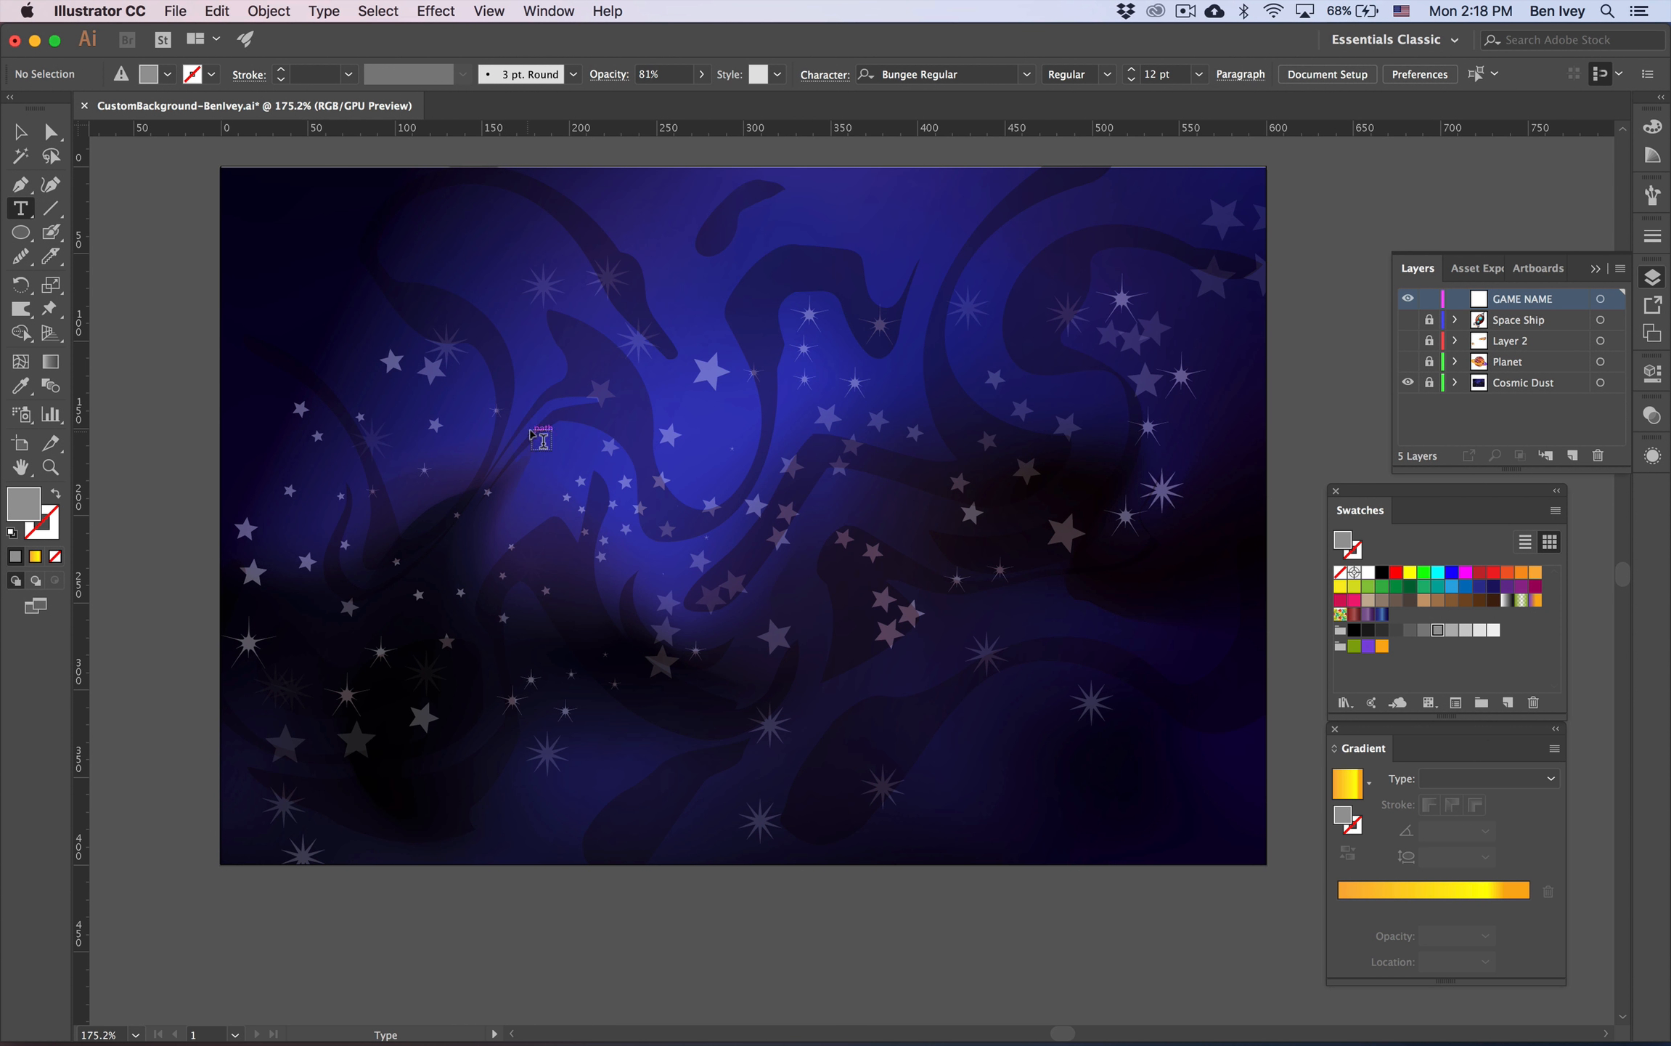
pyautogui.click(541, 438)
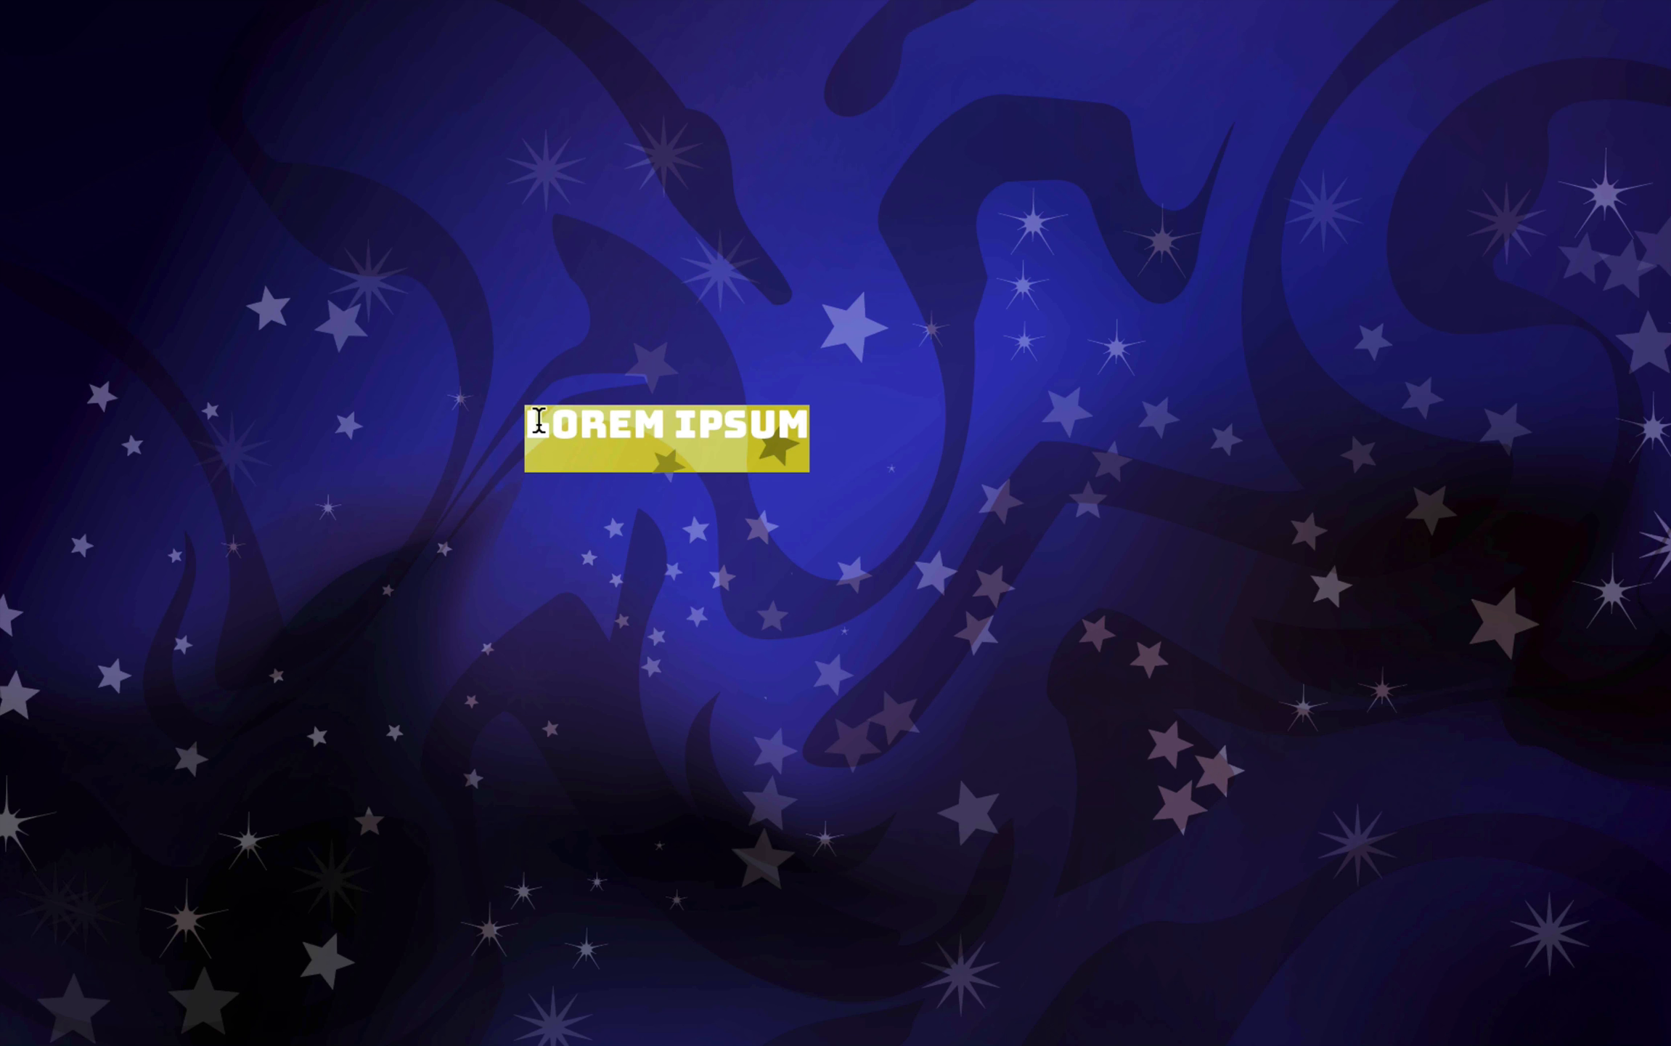
pyautogui.write('ALIEN IND')
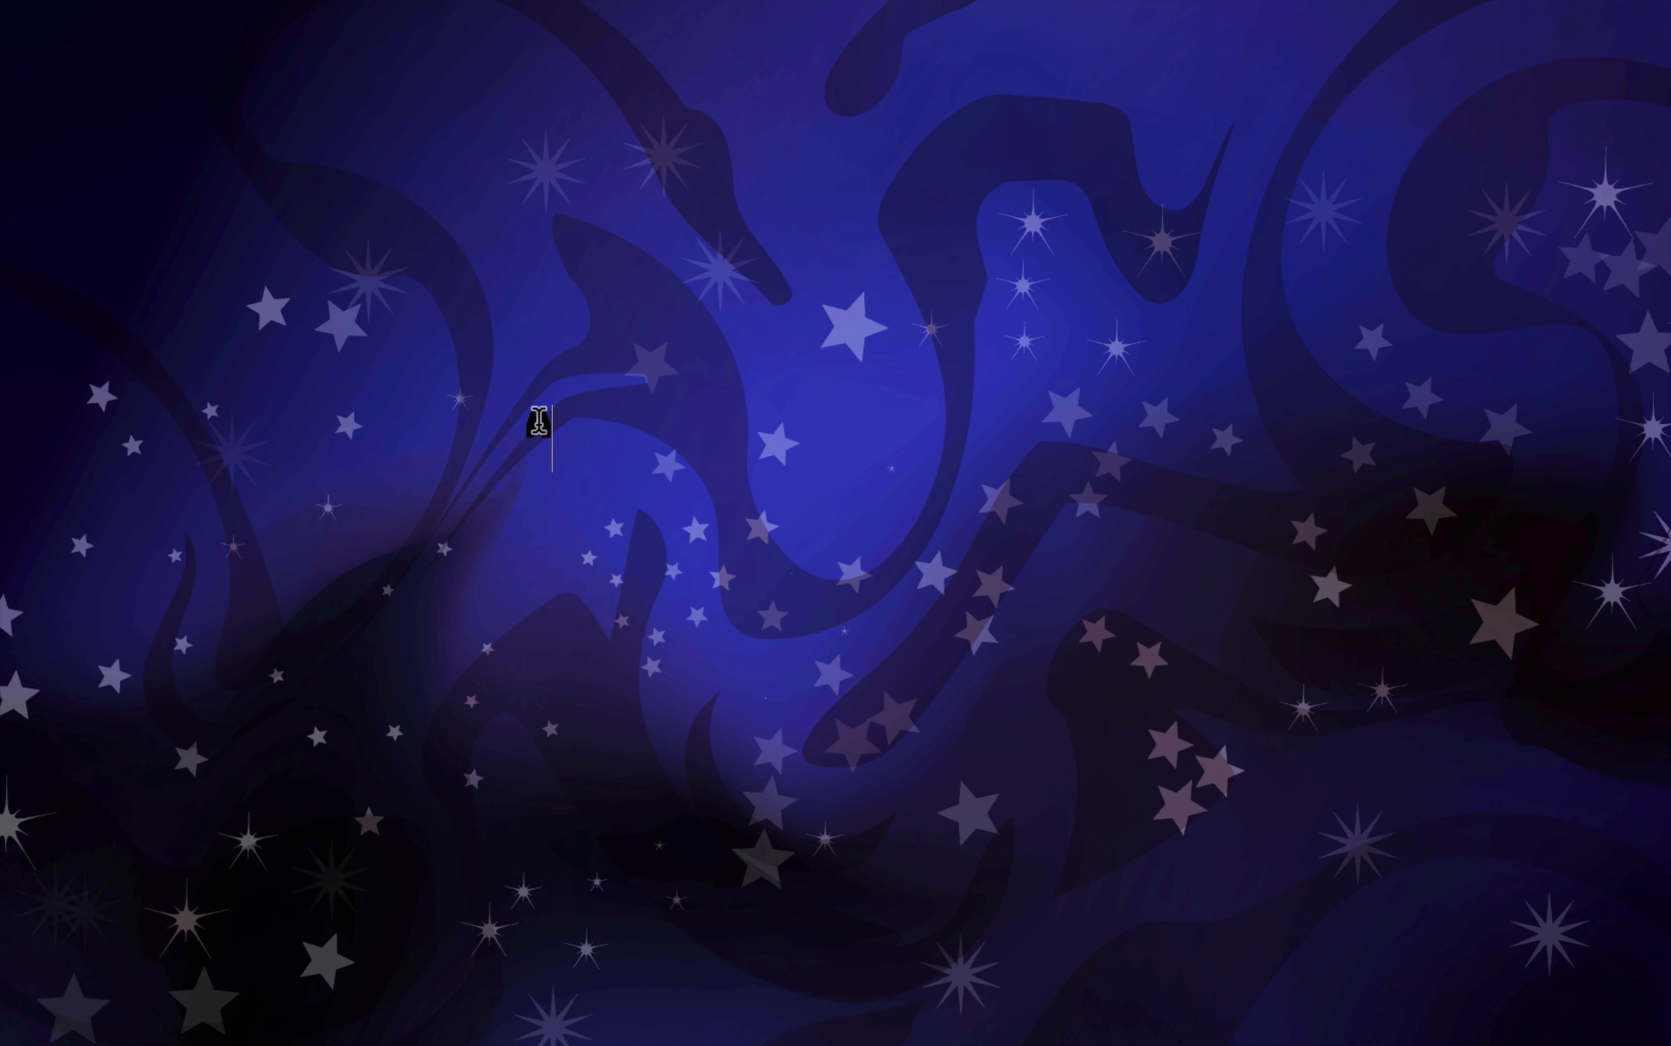
pyautogui.press('BackSpace')
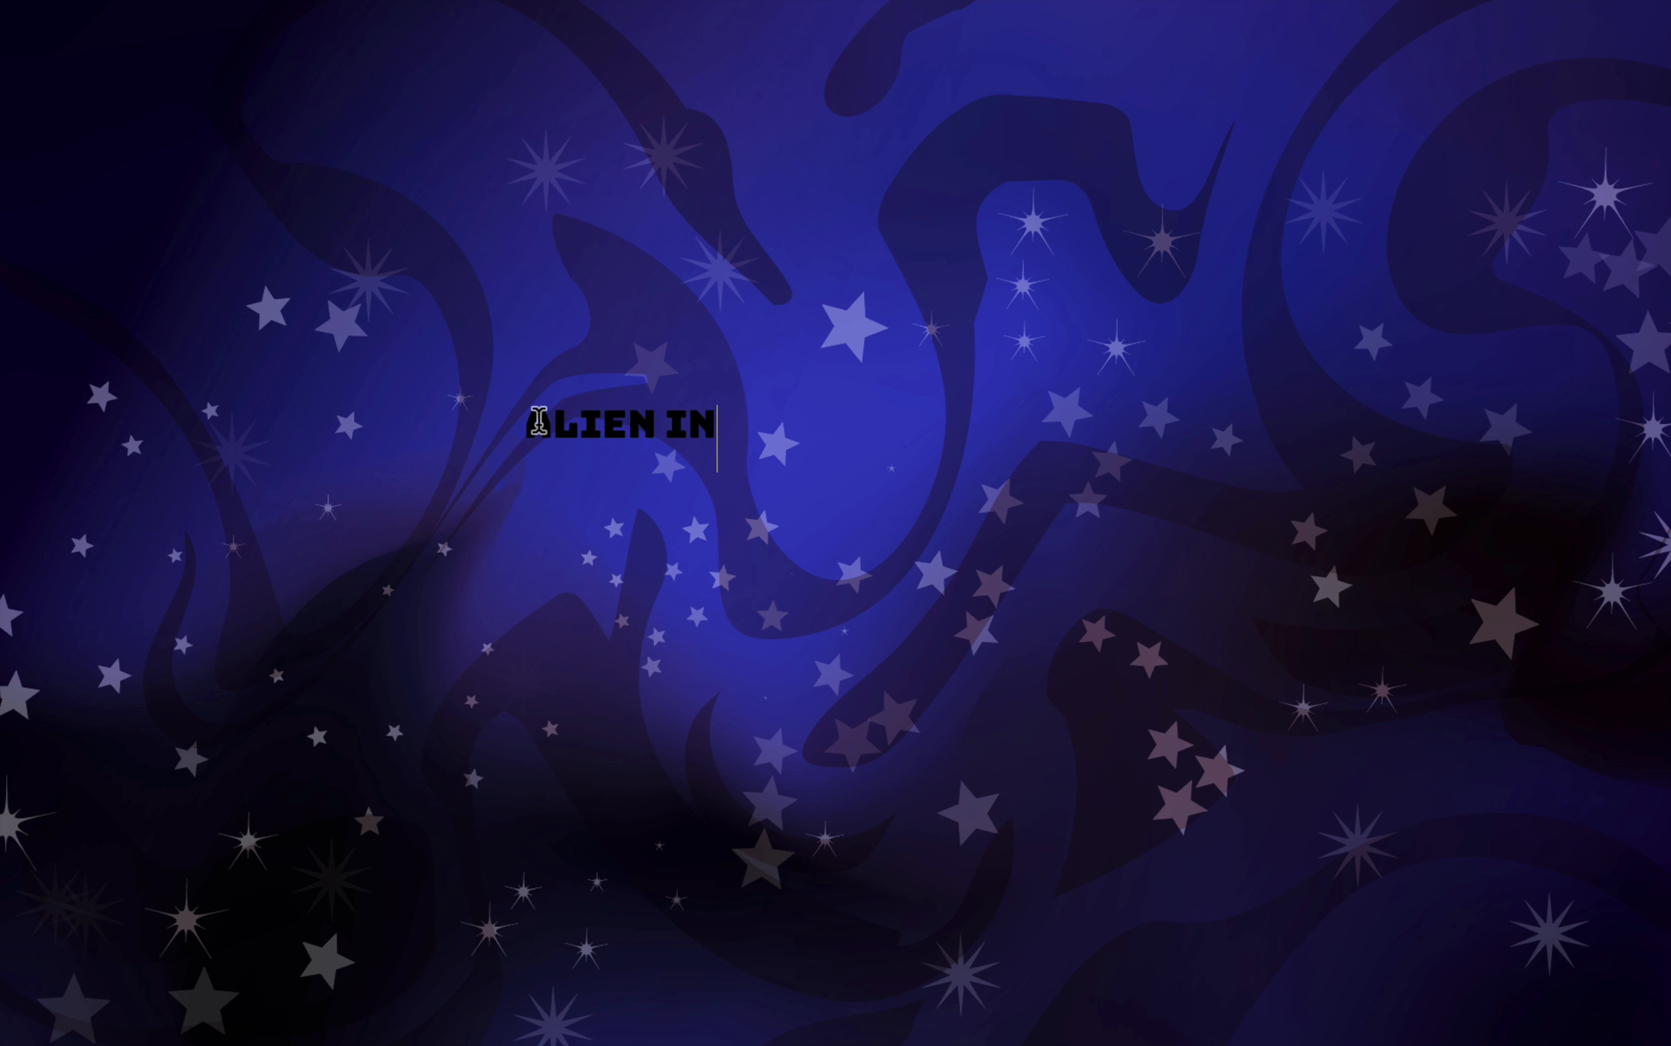
pyautogui.write('VADERS')
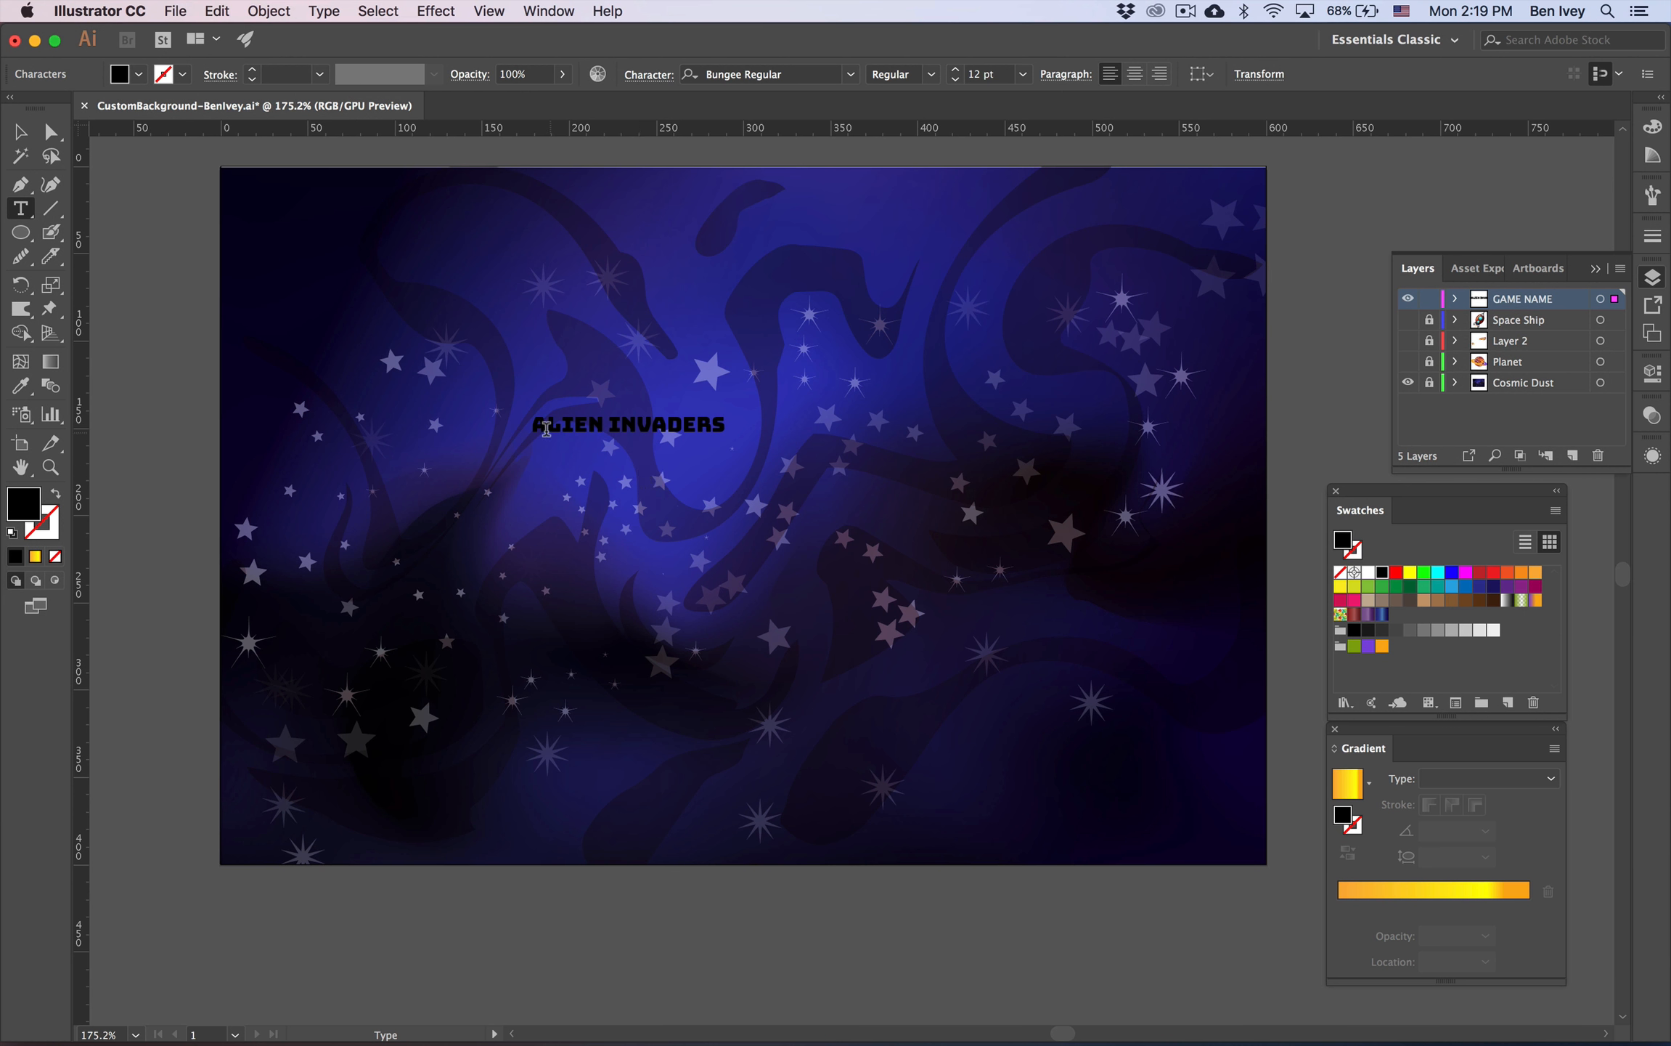
# Set the fill colour of the whole ALIEN INVADERS text to yellow.
pyautogui.moveTo(536, 425); pyautogui.dragTo(731, 425)
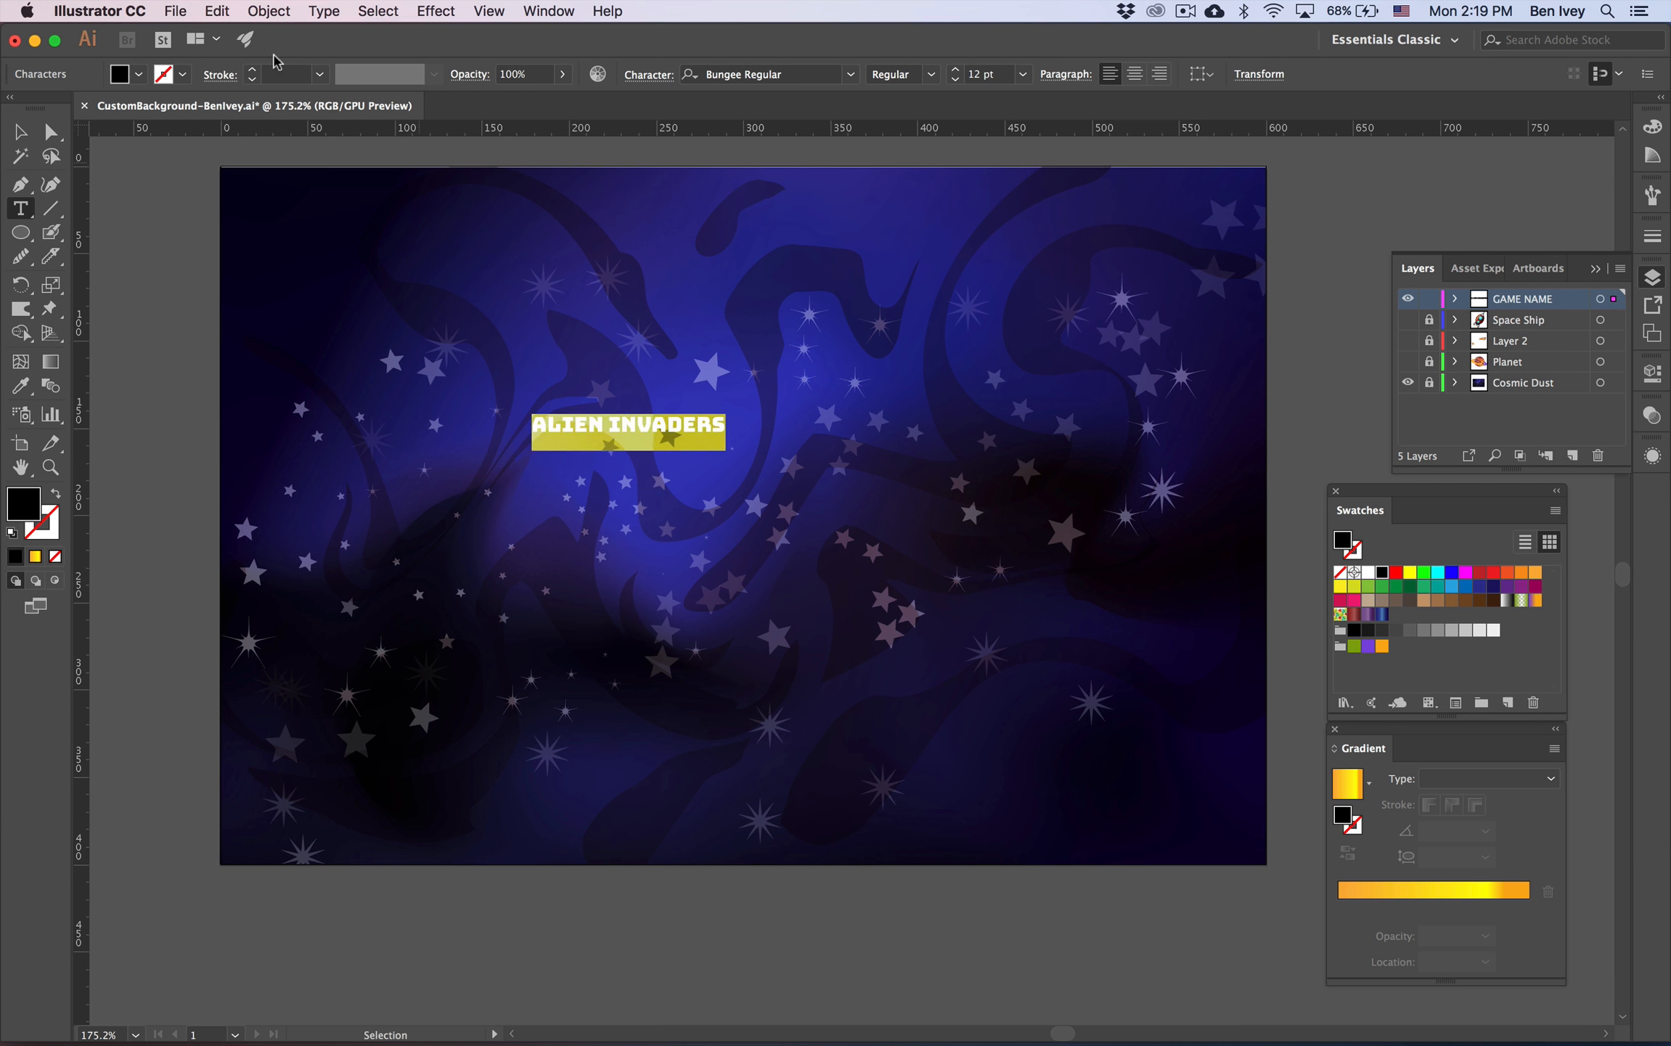
pyautogui.click(142, 75)
pyautogui.click(83, 108)
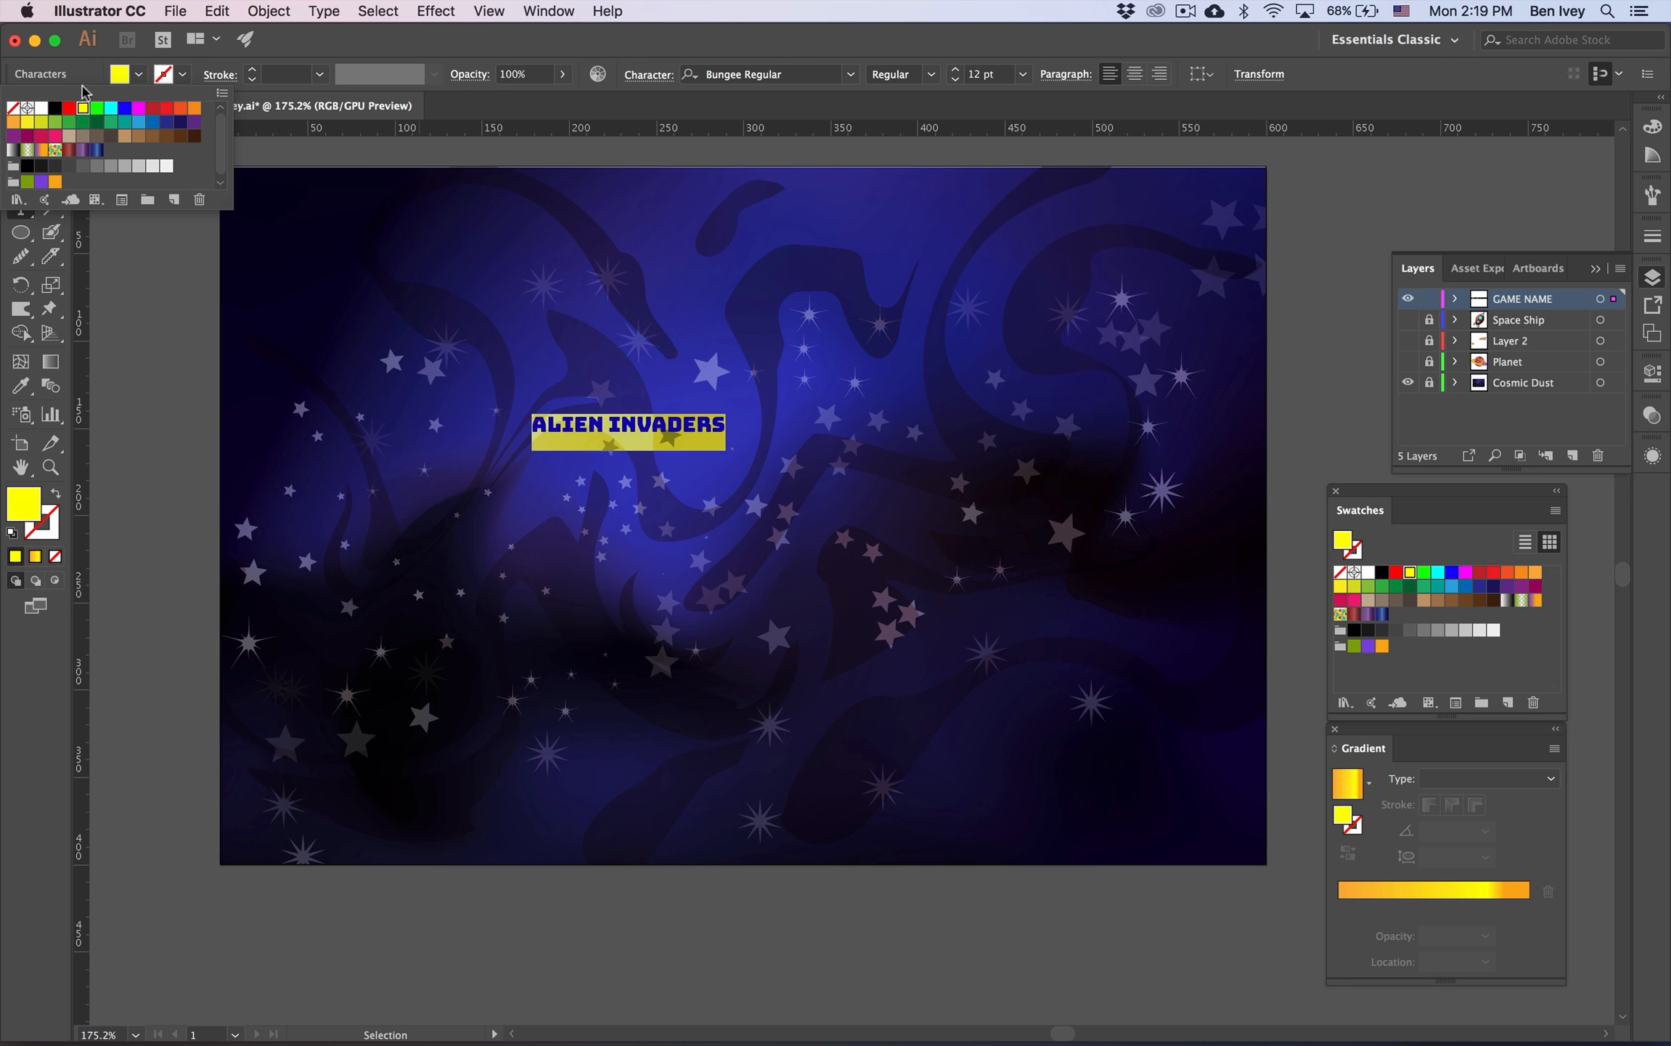
pyautogui.click(579, 431)
pyautogui.click(573, 430)
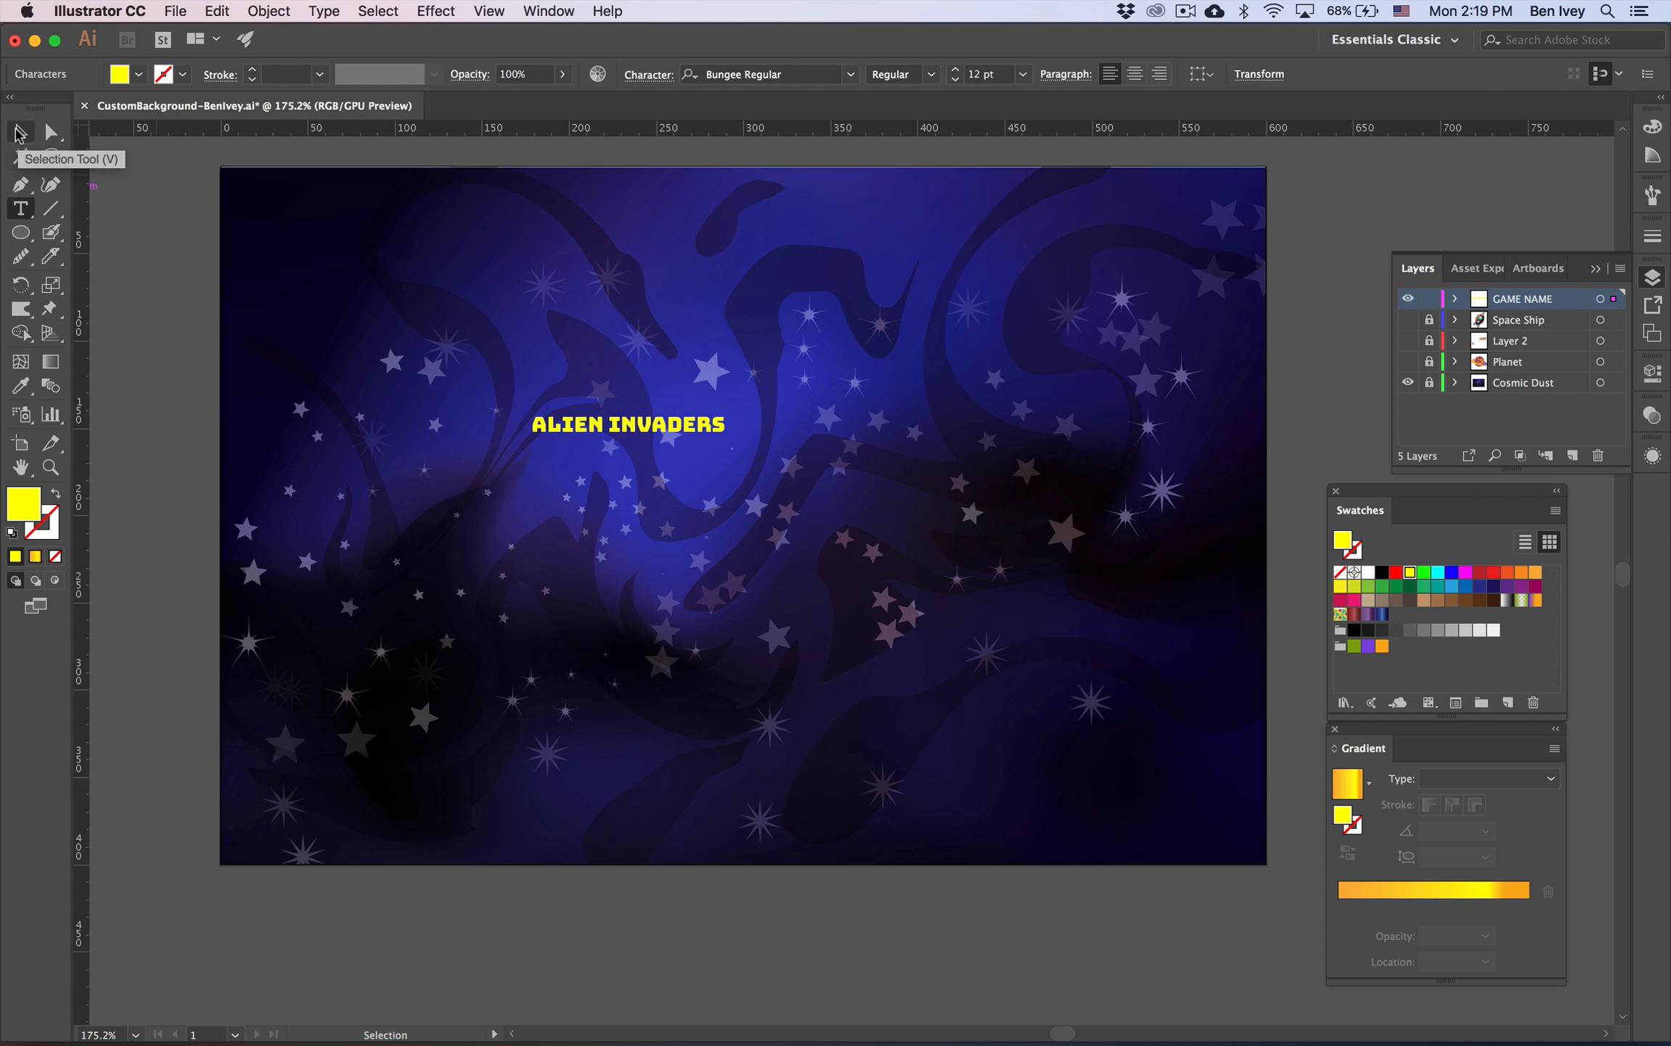
# Scale the ALIEN INVADERS text up to about 49 pt and centre it across the artboard.
pyautogui.click(19, 133)
pyautogui.moveTo(727, 454); pyautogui.dragTo(1223, 546)
pyautogui.moveTo(848, 446); pyautogui.dragTo(712, 423)
pyautogui.moveTo(1087, 521); pyautogui.dragTo(1206, 552)
pyautogui.moveTo(1028, 464); pyautogui.dragTo(999, 504)
pyautogui.click(1107, 638)
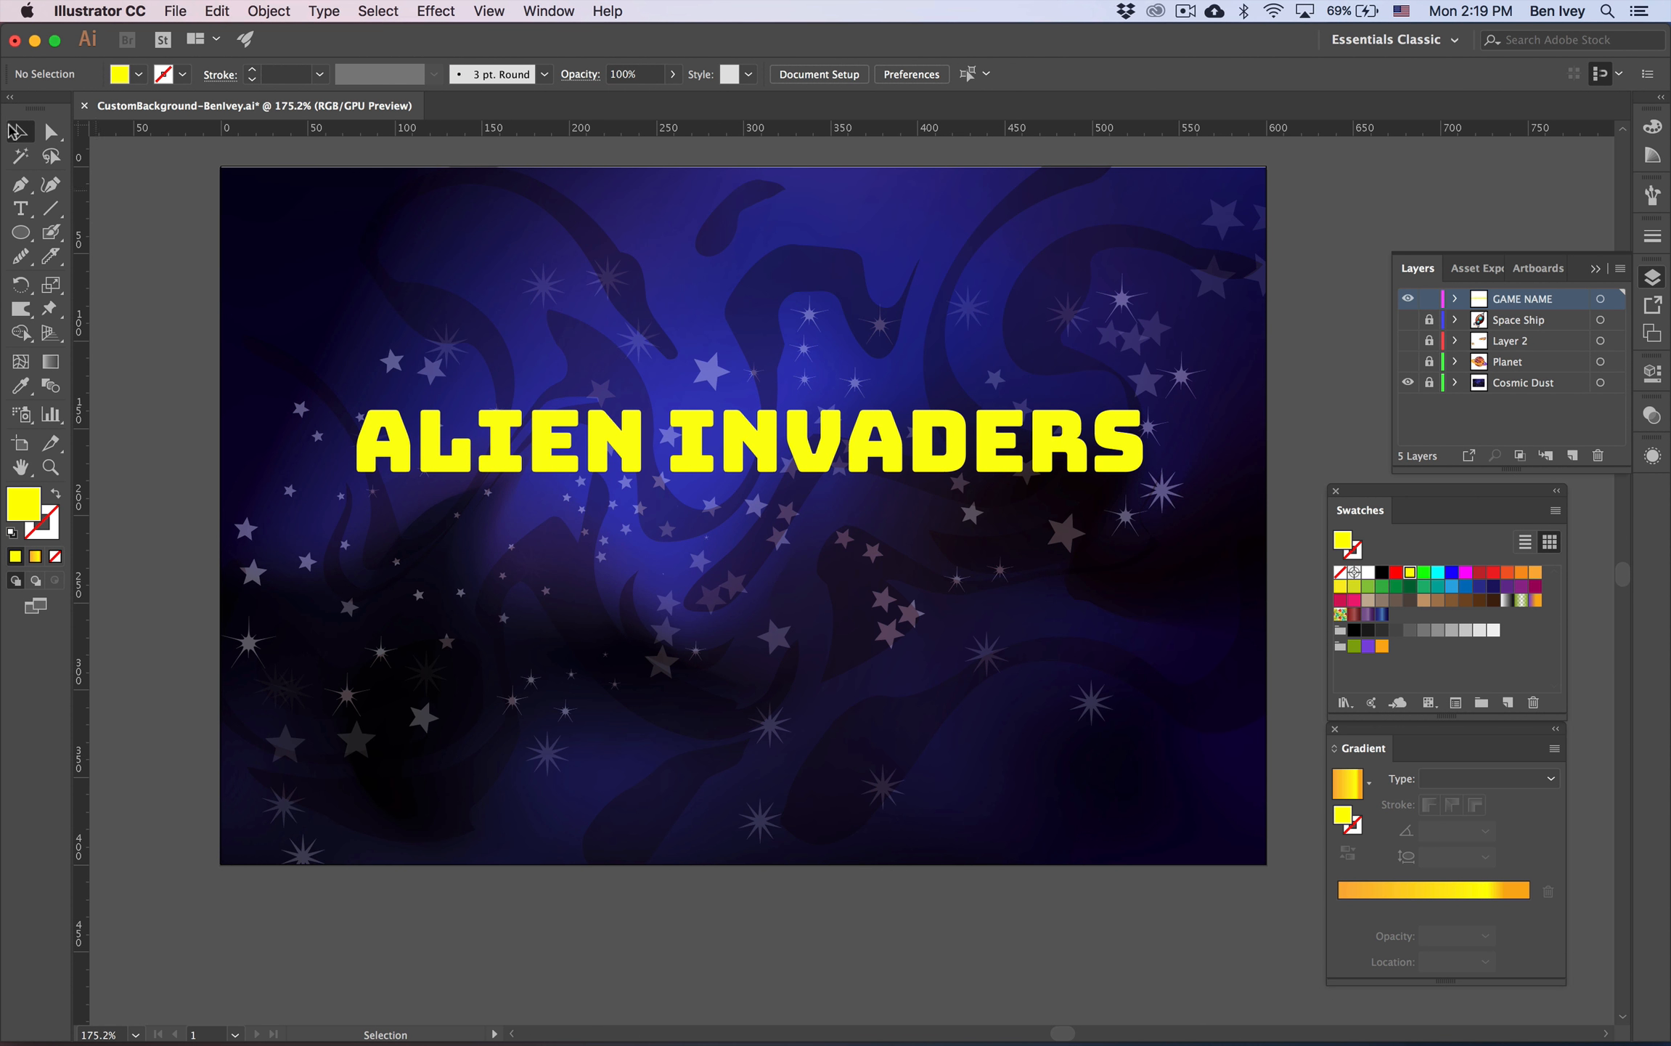
# Select the ALIEN INVADERS title and place its floating Appearance settings just below the lettering.
pyautogui.click(518, 455)
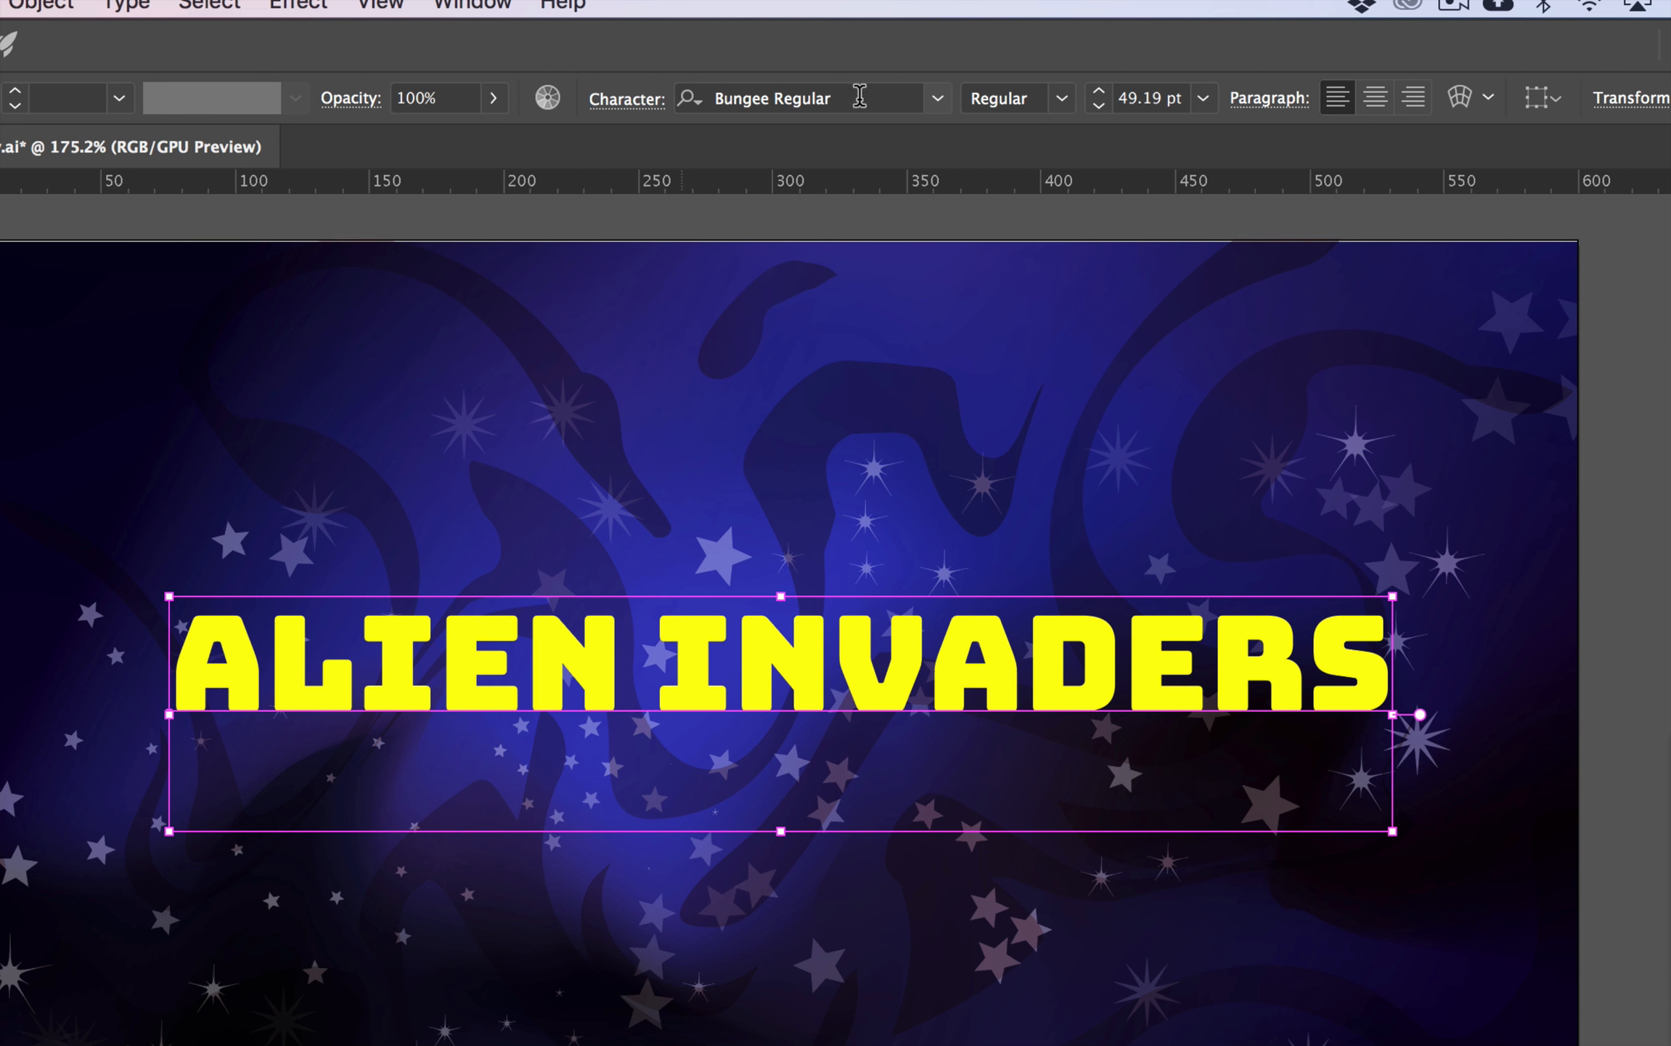
pyautogui.click(733, 98)
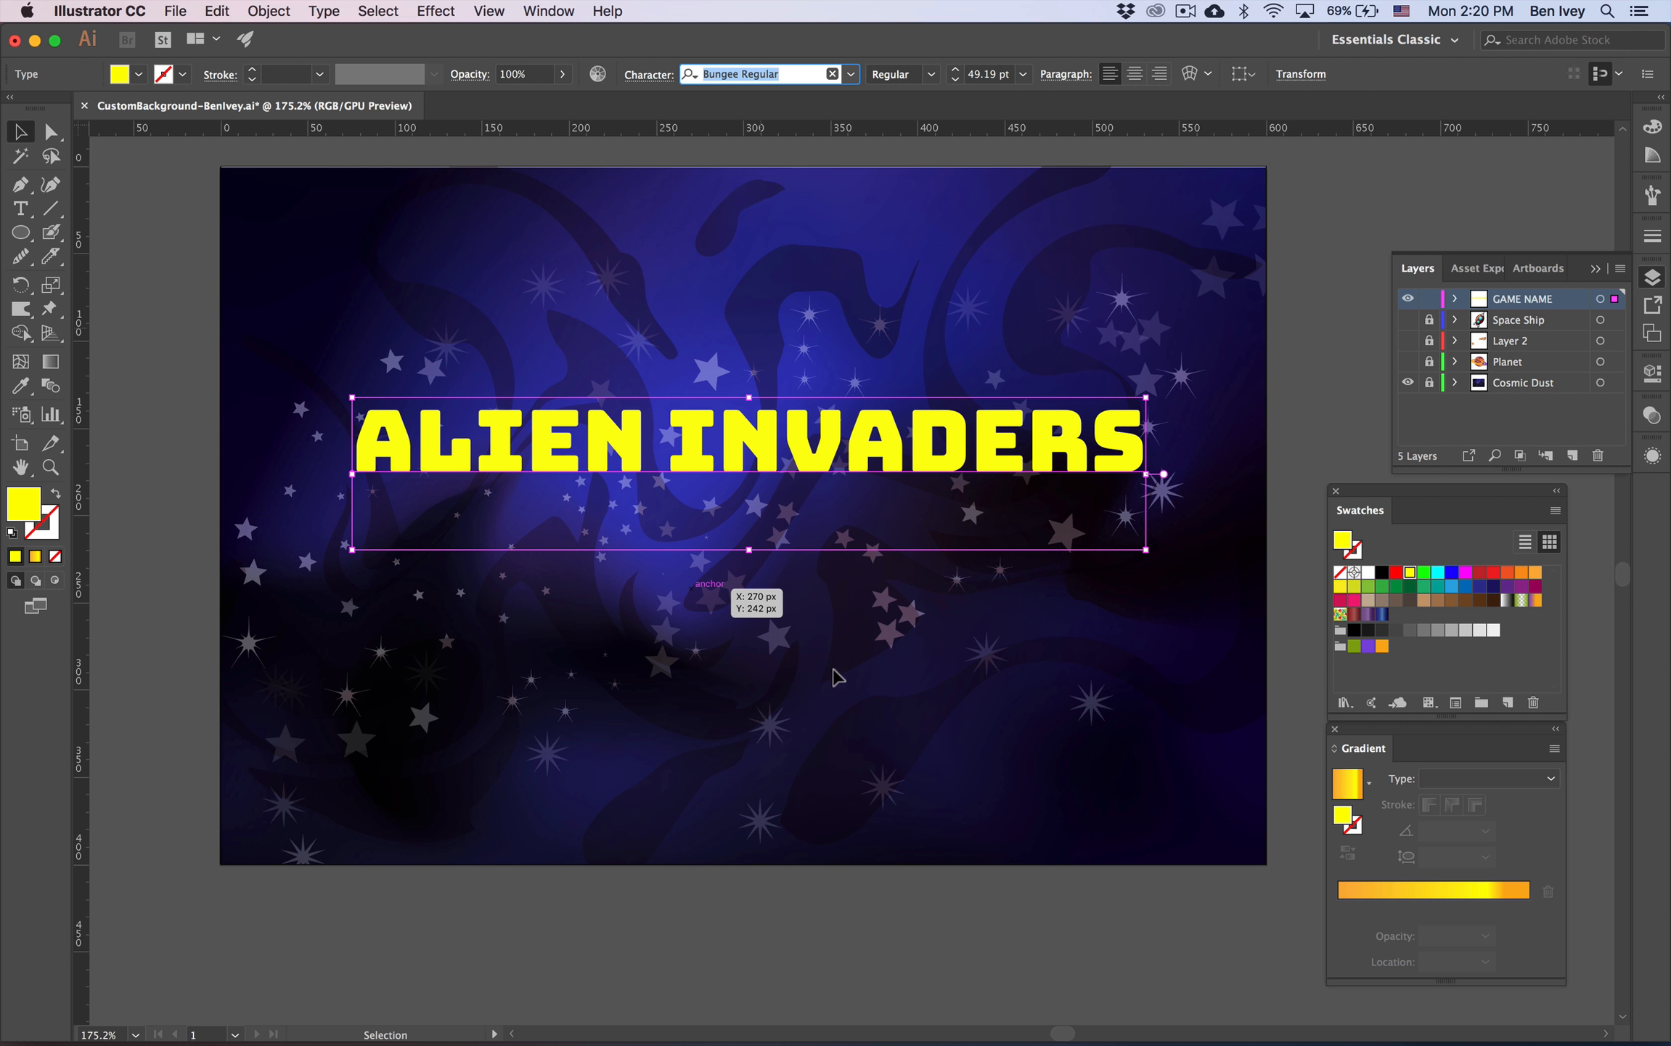
pyautogui.press('Return')
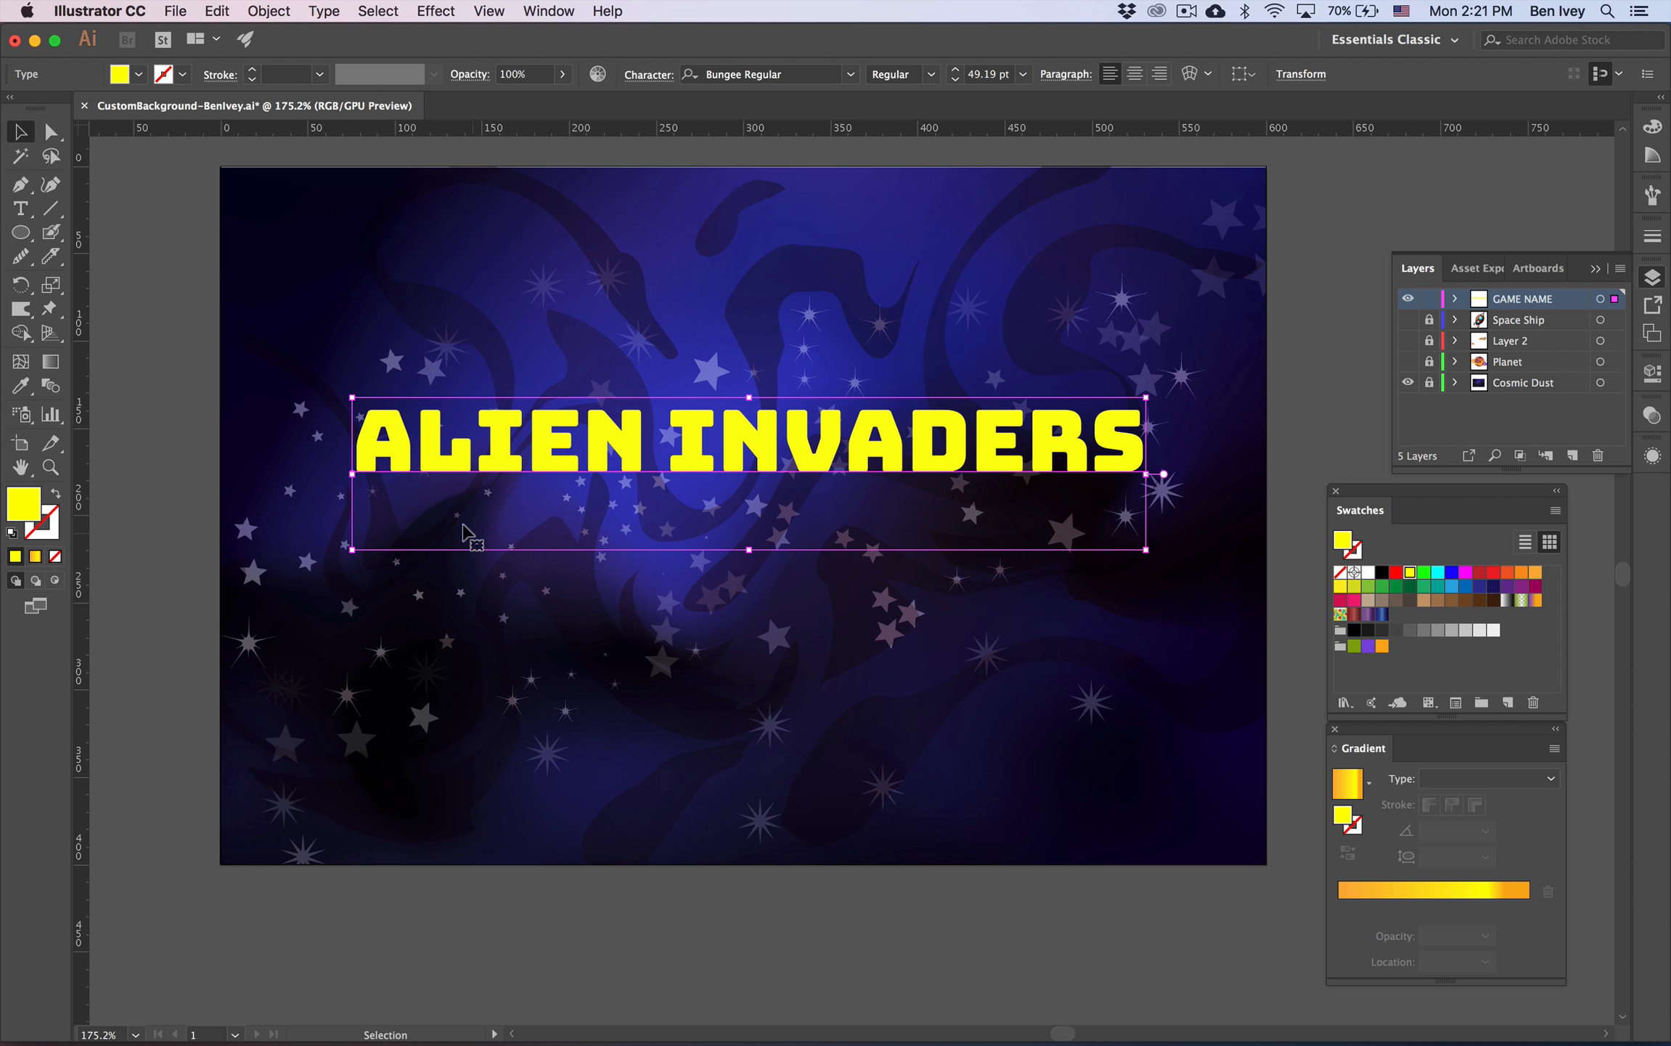
pyautogui.click(1651, 416)
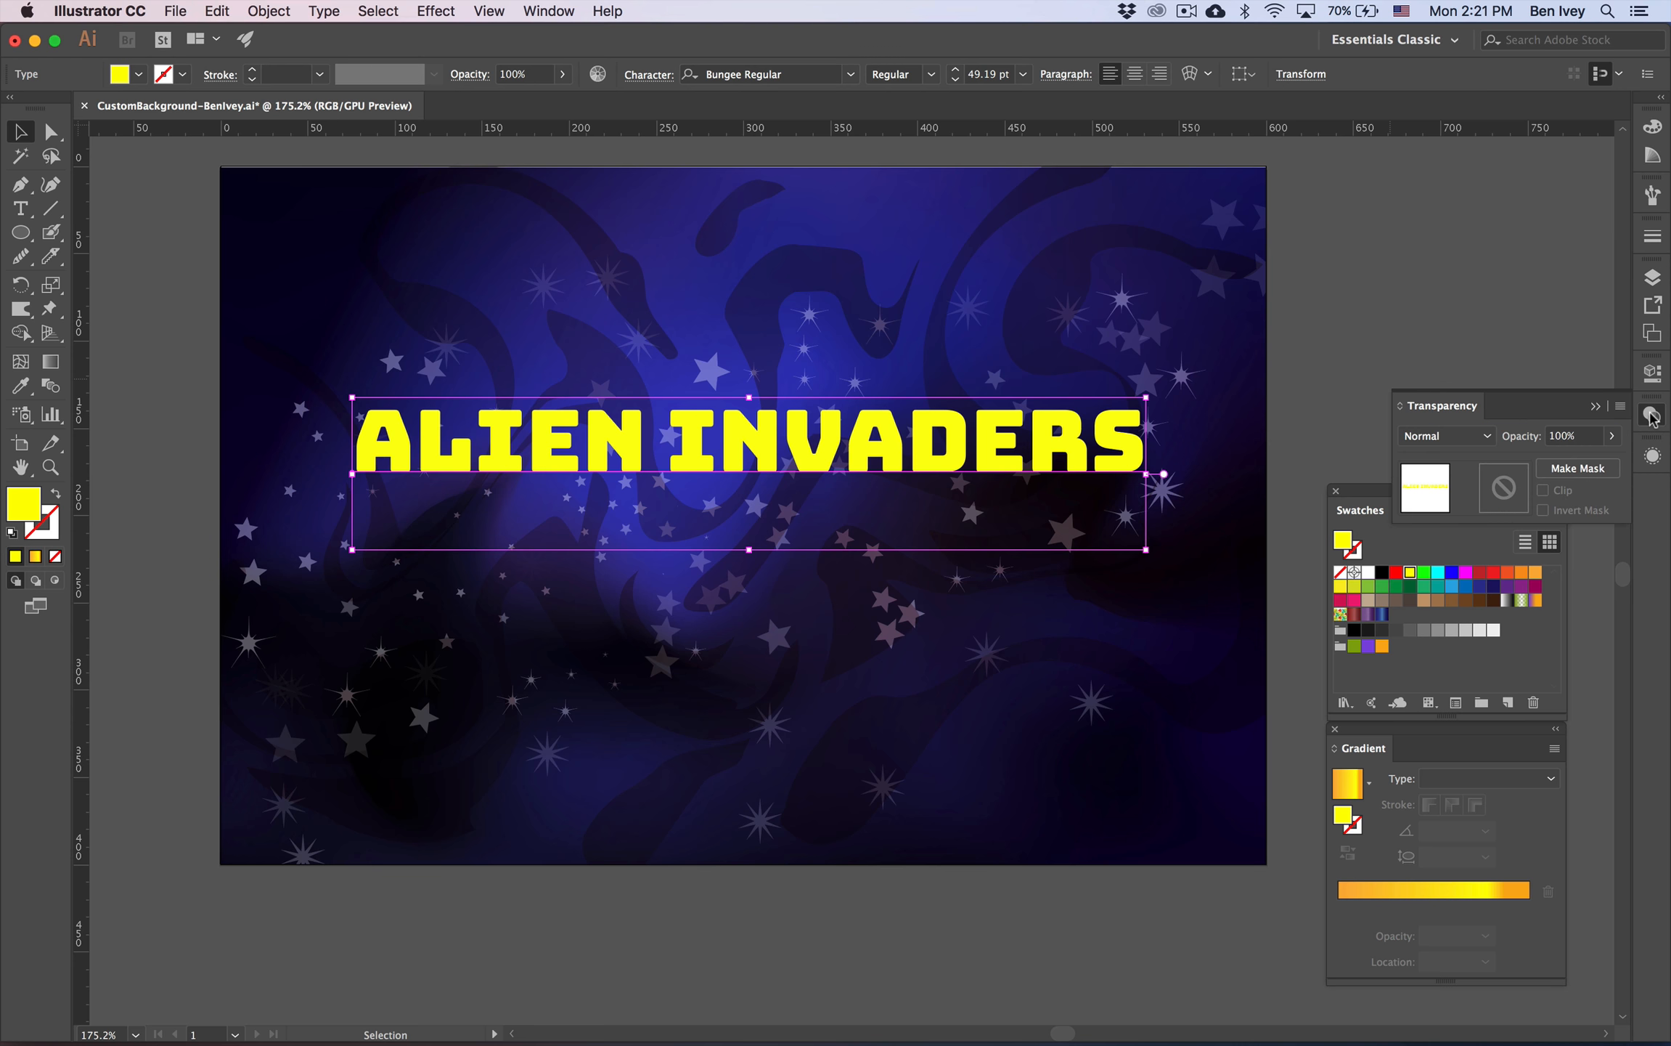
pyautogui.click(1652, 455)
pyautogui.moveTo(1454, 459); pyautogui.dragTo(680, 553)
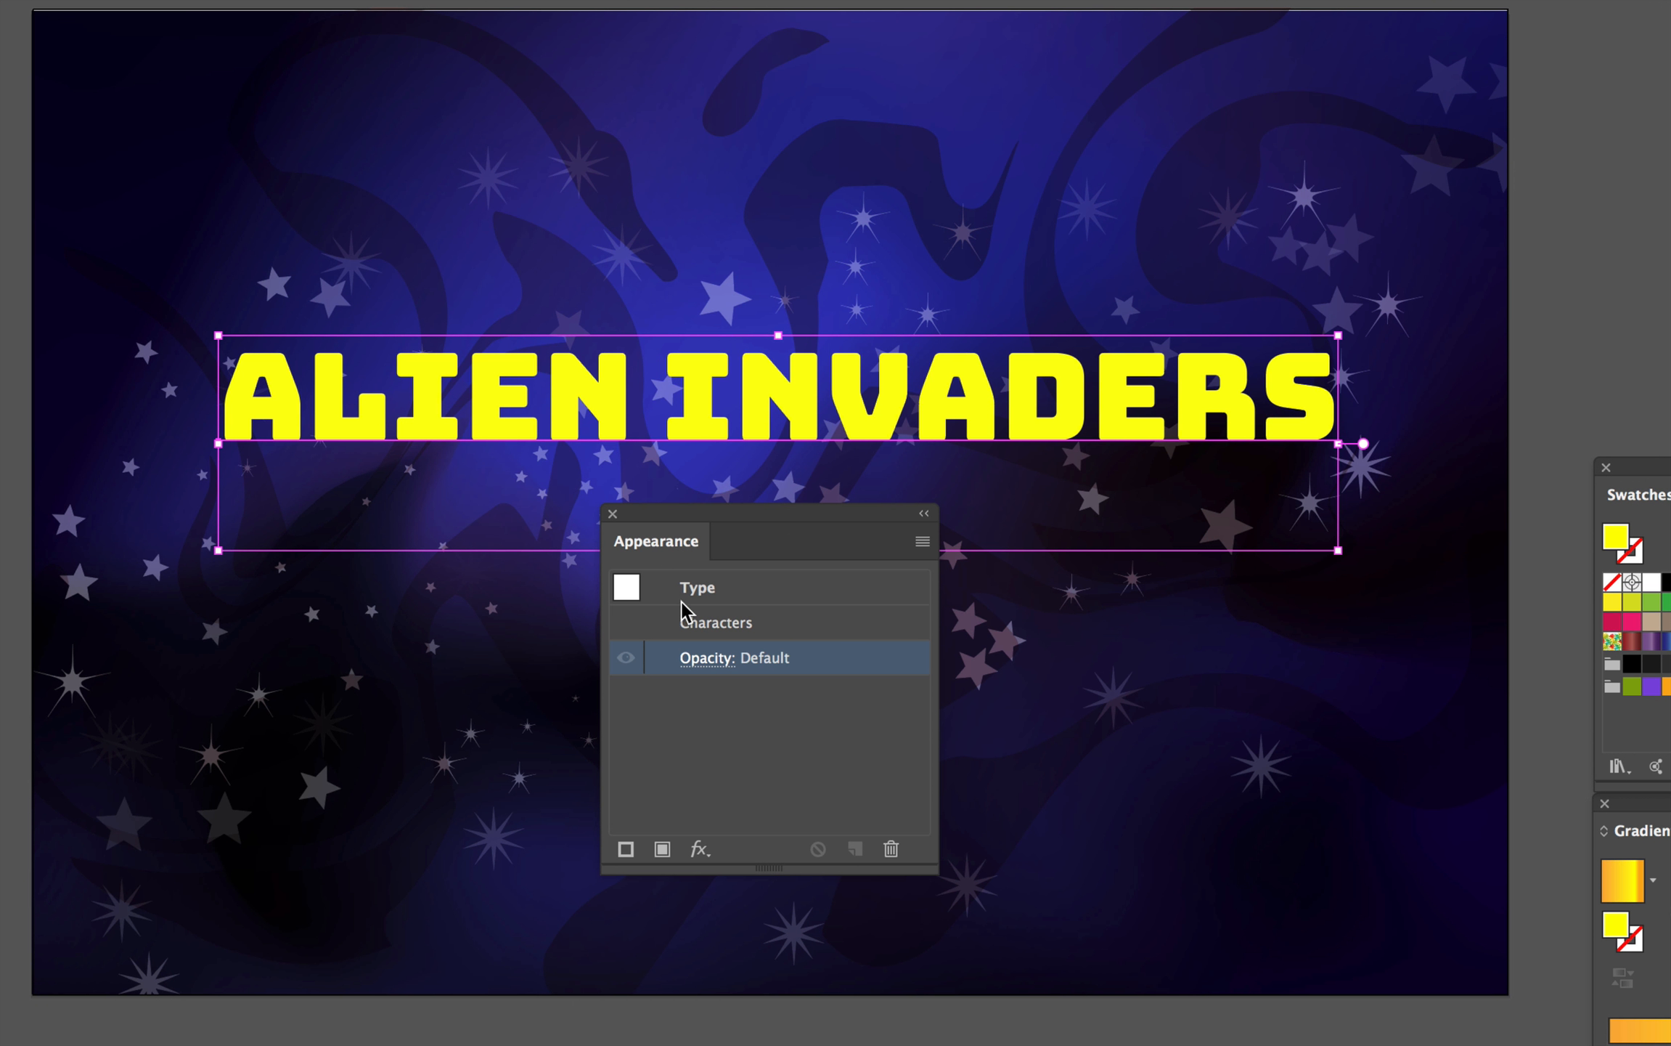
pyautogui.click(777, 626)
pyautogui.click(815, 662)
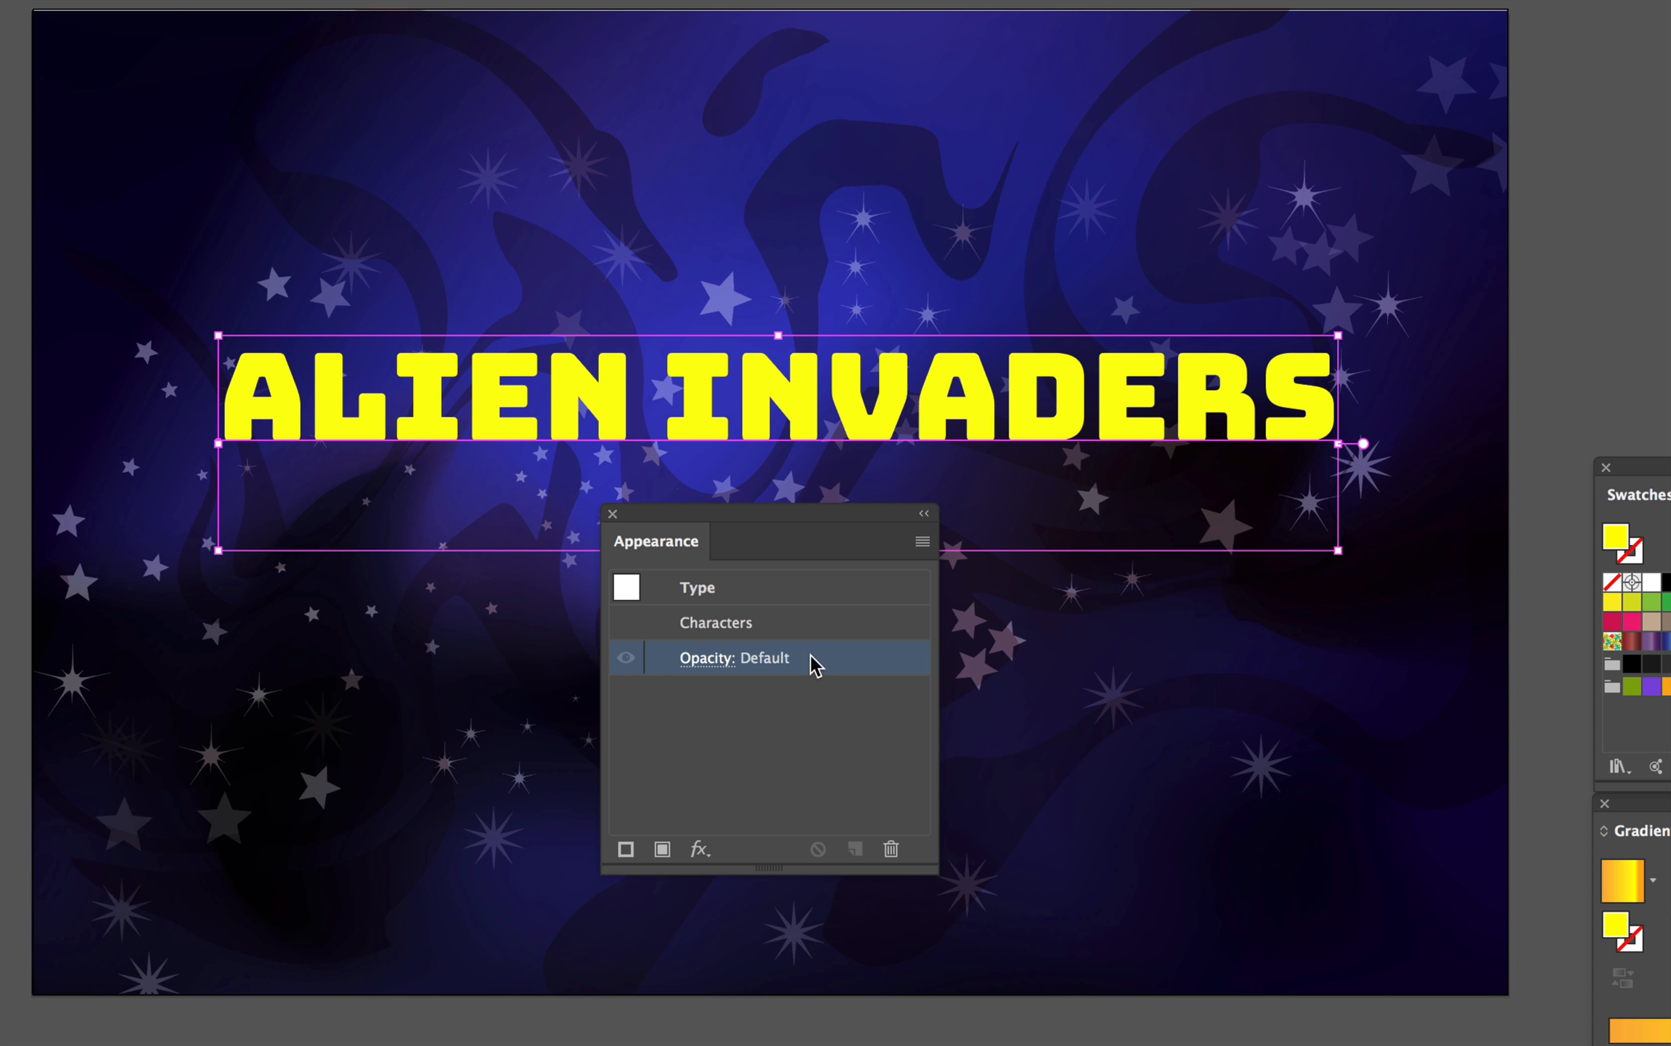
pyautogui.click(813, 726)
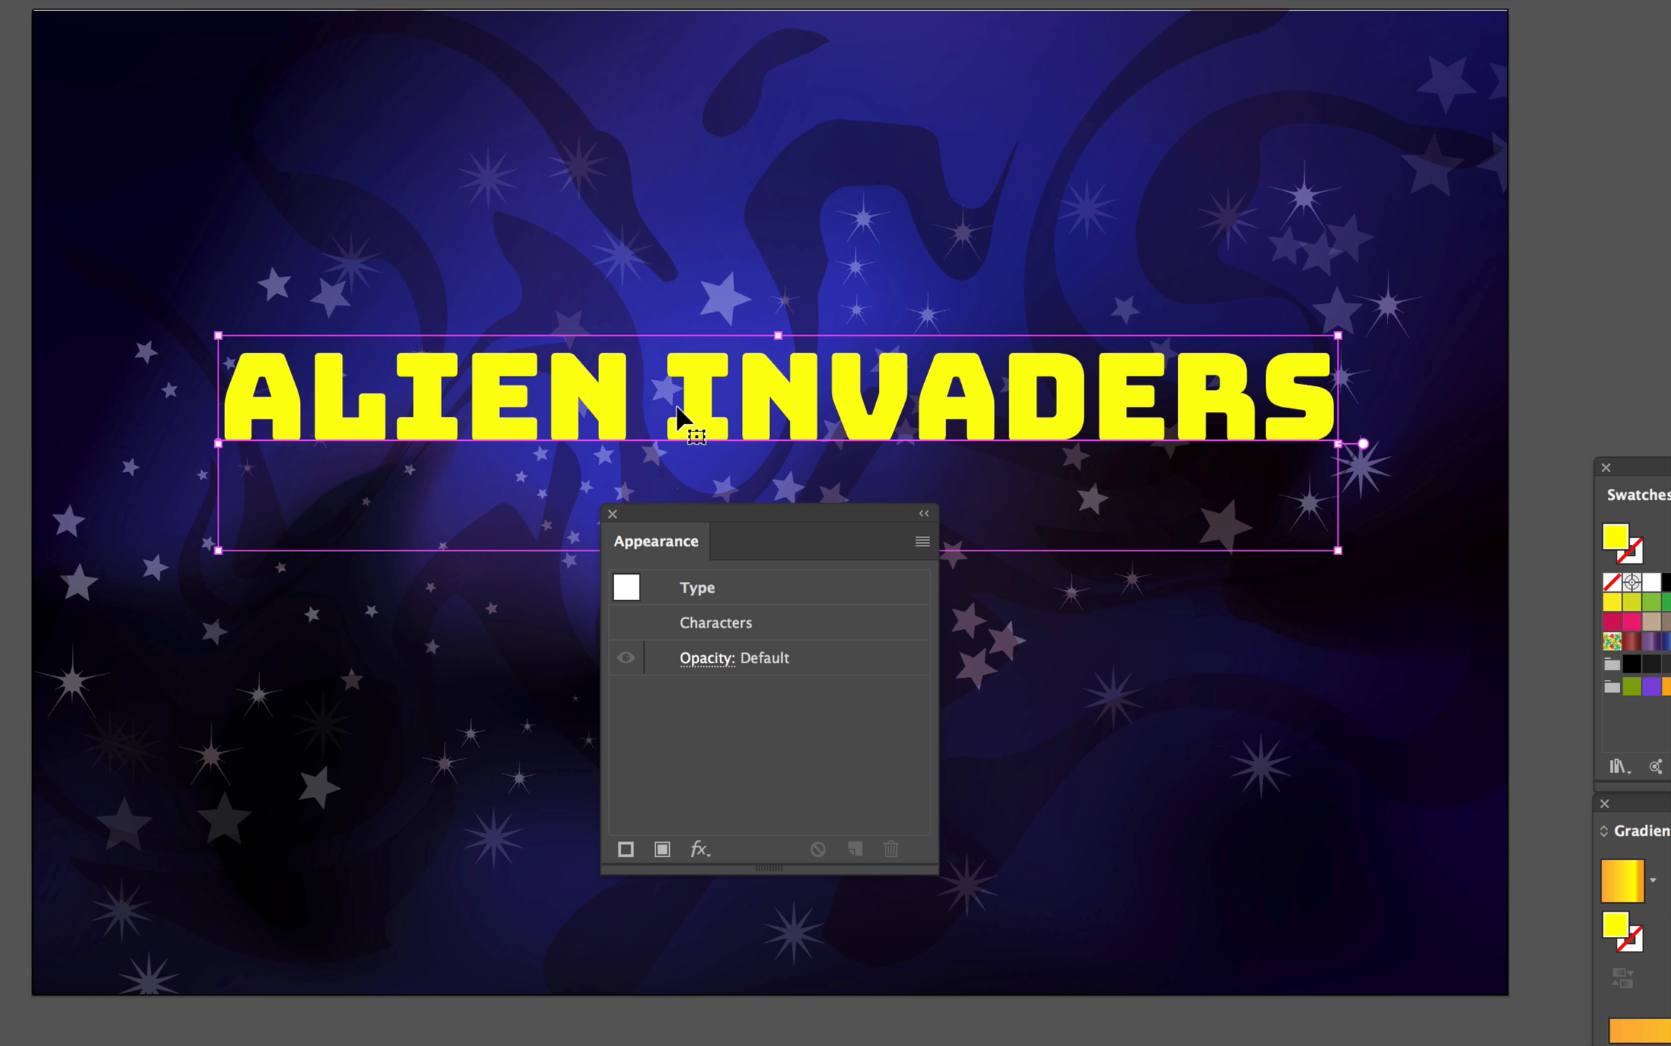
# Add a new fill to the title's appearance and apply the Purple, Orange gradient swatch to it.
pyautogui.click(663, 849)
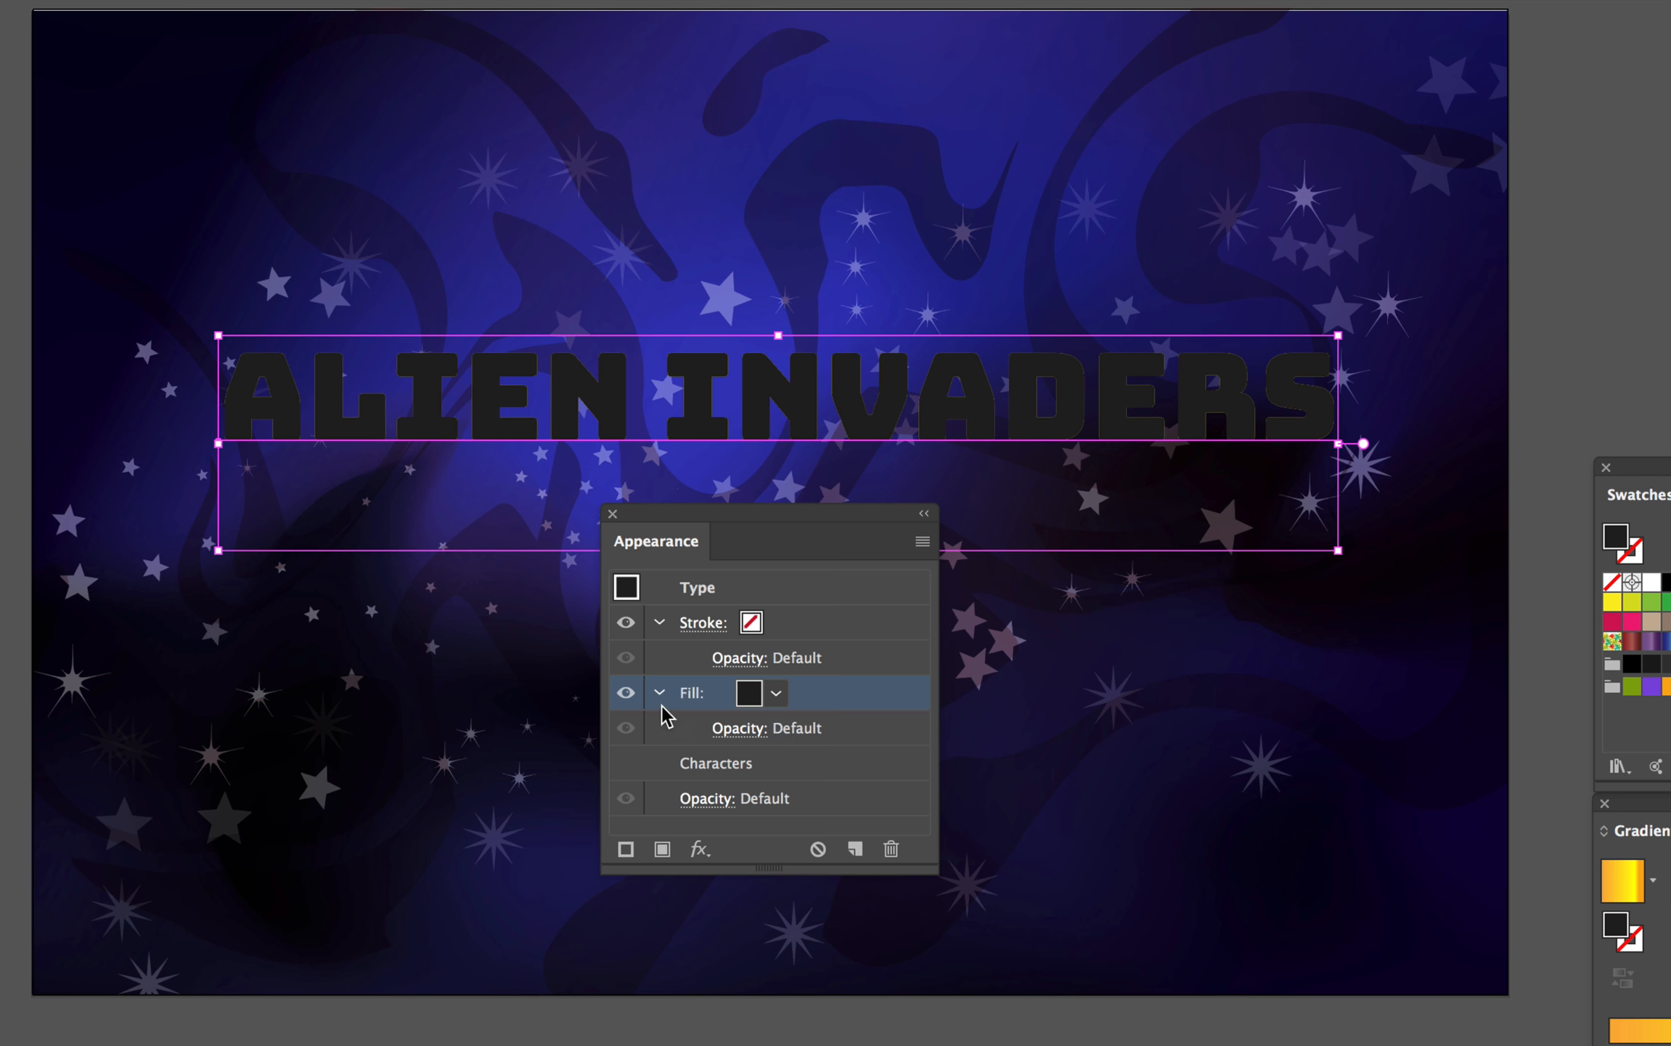
pyautogui.click(780, 696)
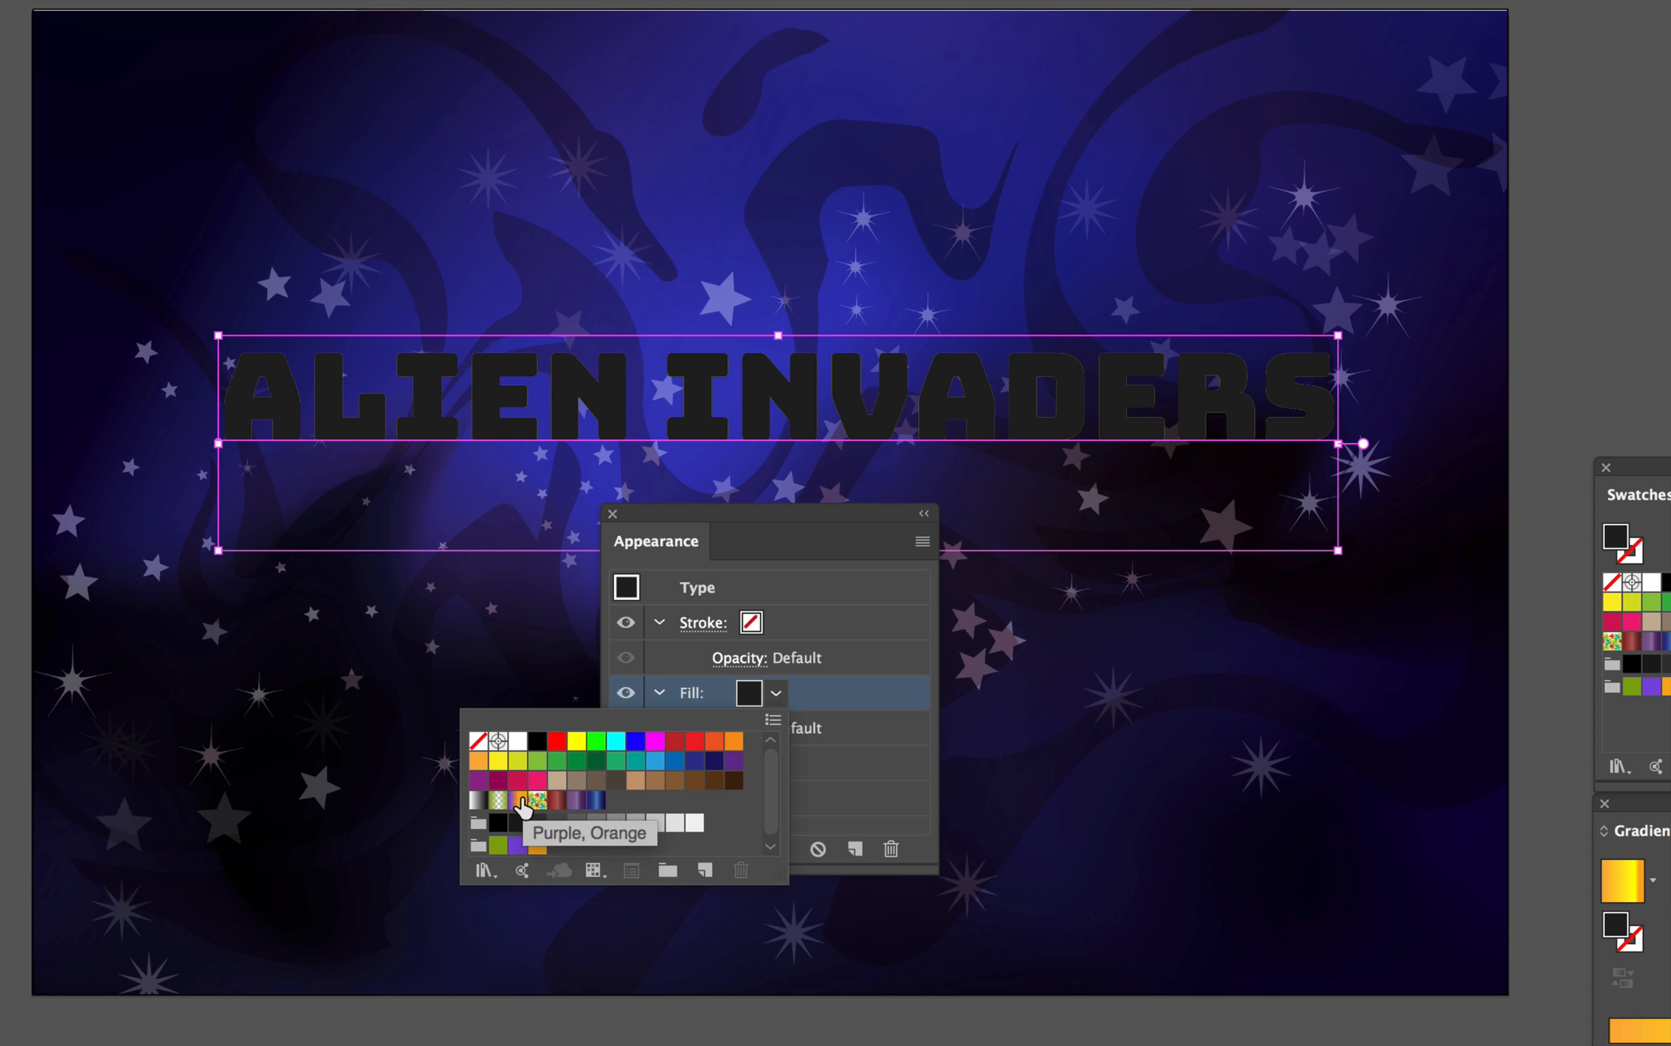
pyautogui.click(519, 798)
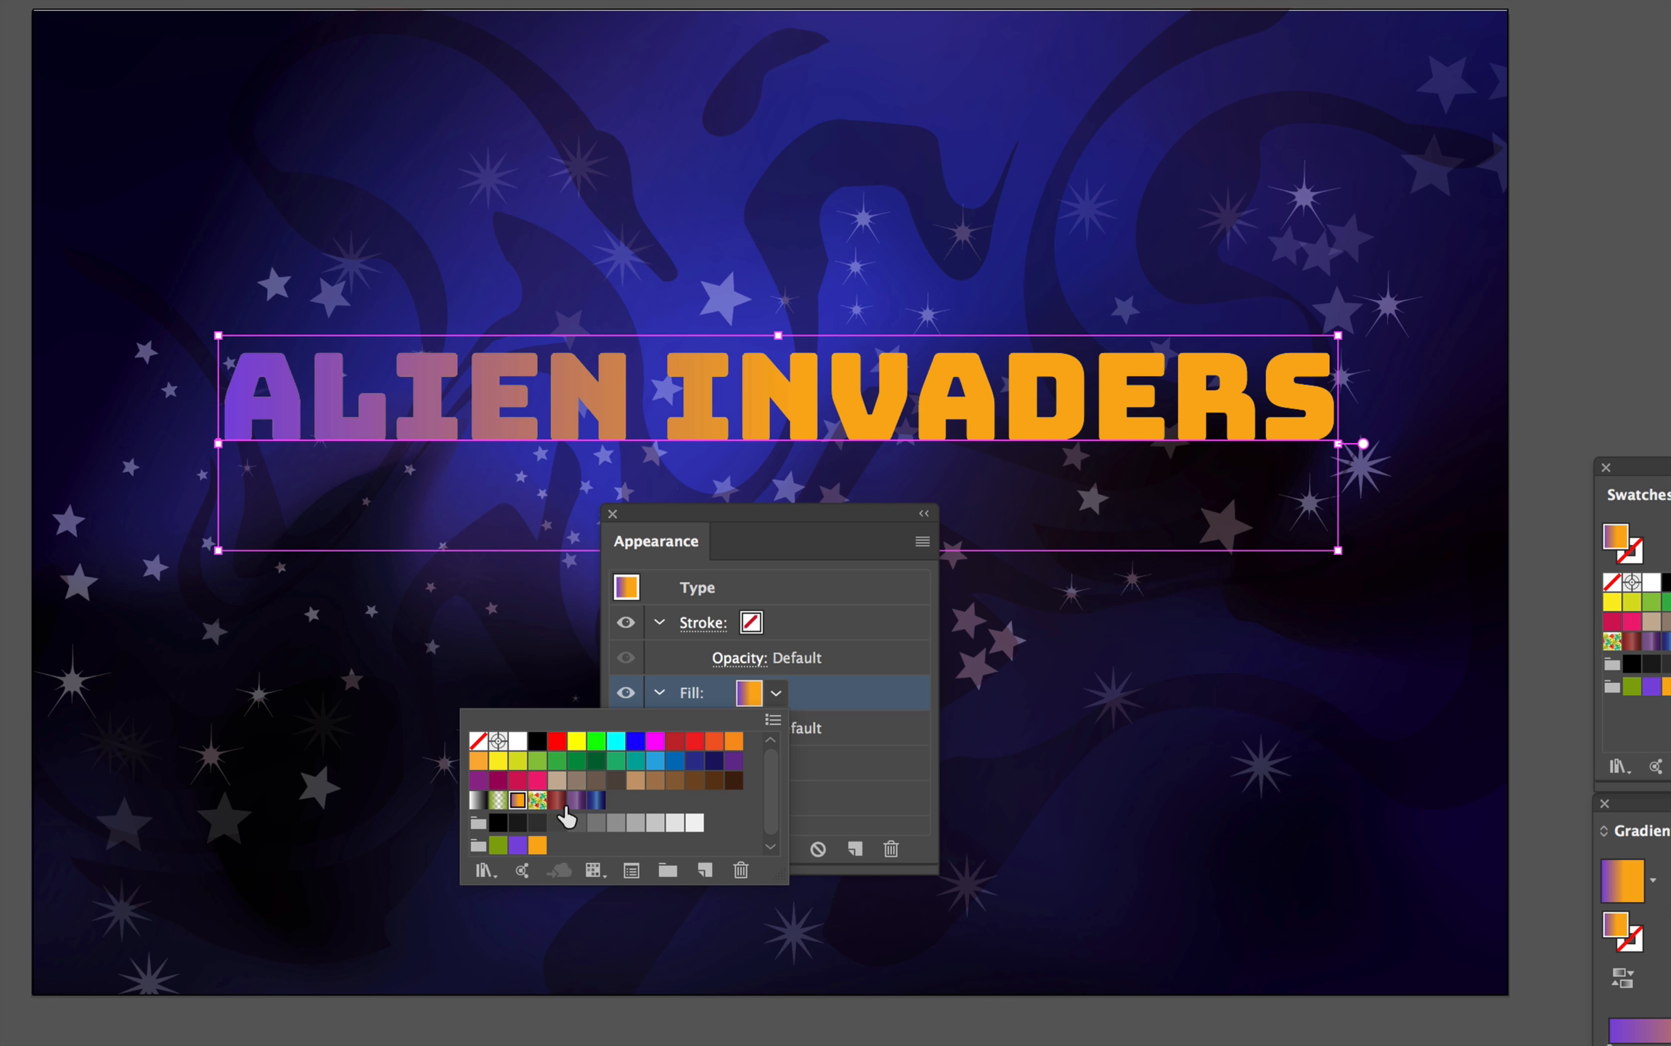
pyautogui.click(799, 534)
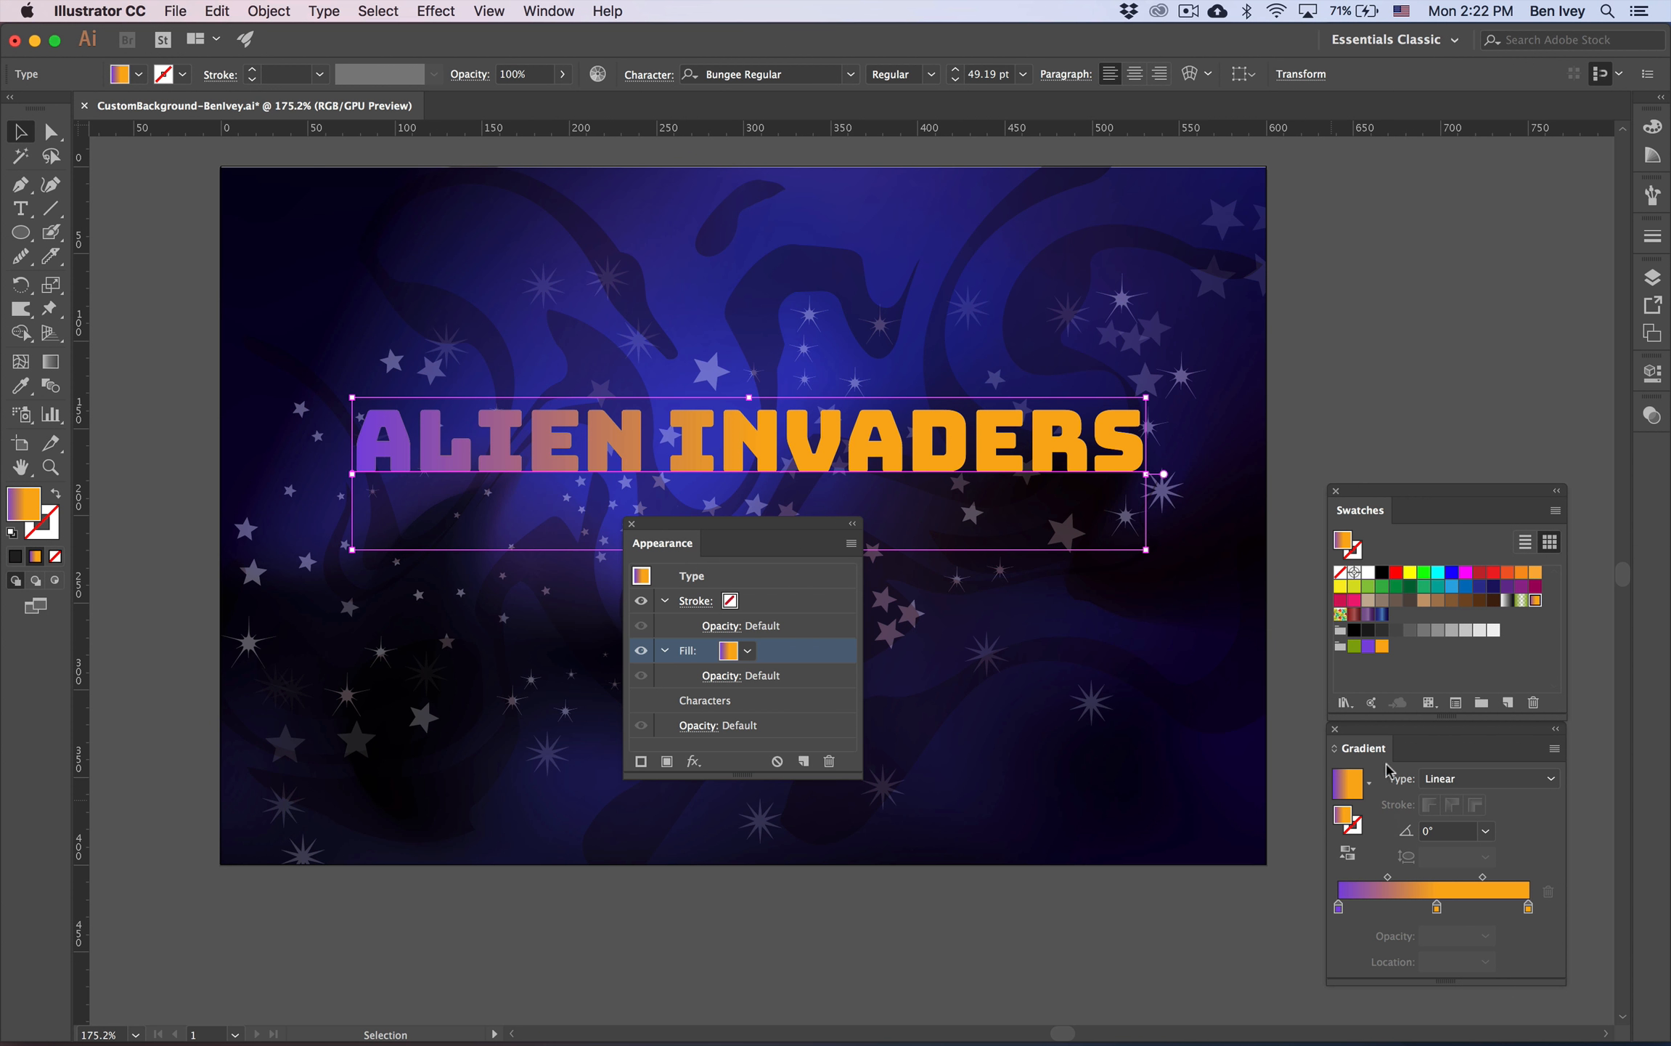
# Place the Gradient settings beside Appearance, recolour the purple stop white and move it to about 44%.
pyautogui.moveTo(1652, 835); pyautogui.dragTo(1067, 583)
pyautogui.moveTo(953, 571); pyautogui.dragTo(922, 541)
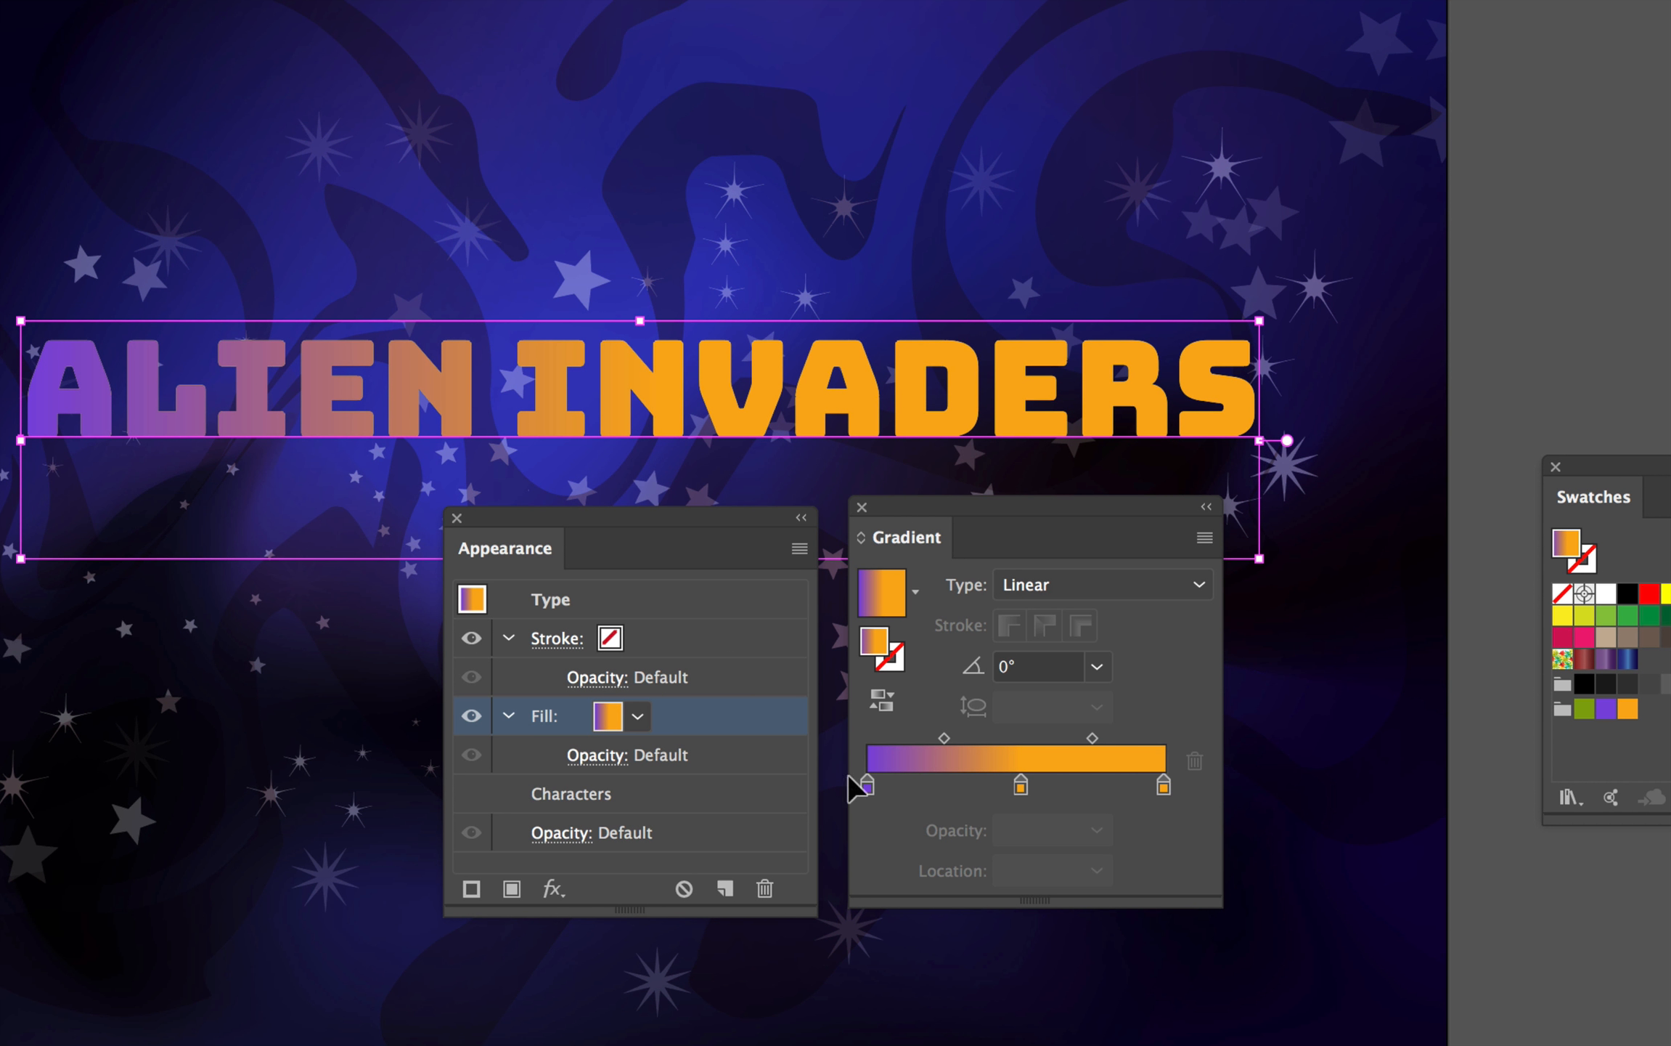
pyautogui.doubleClick(867, 785)
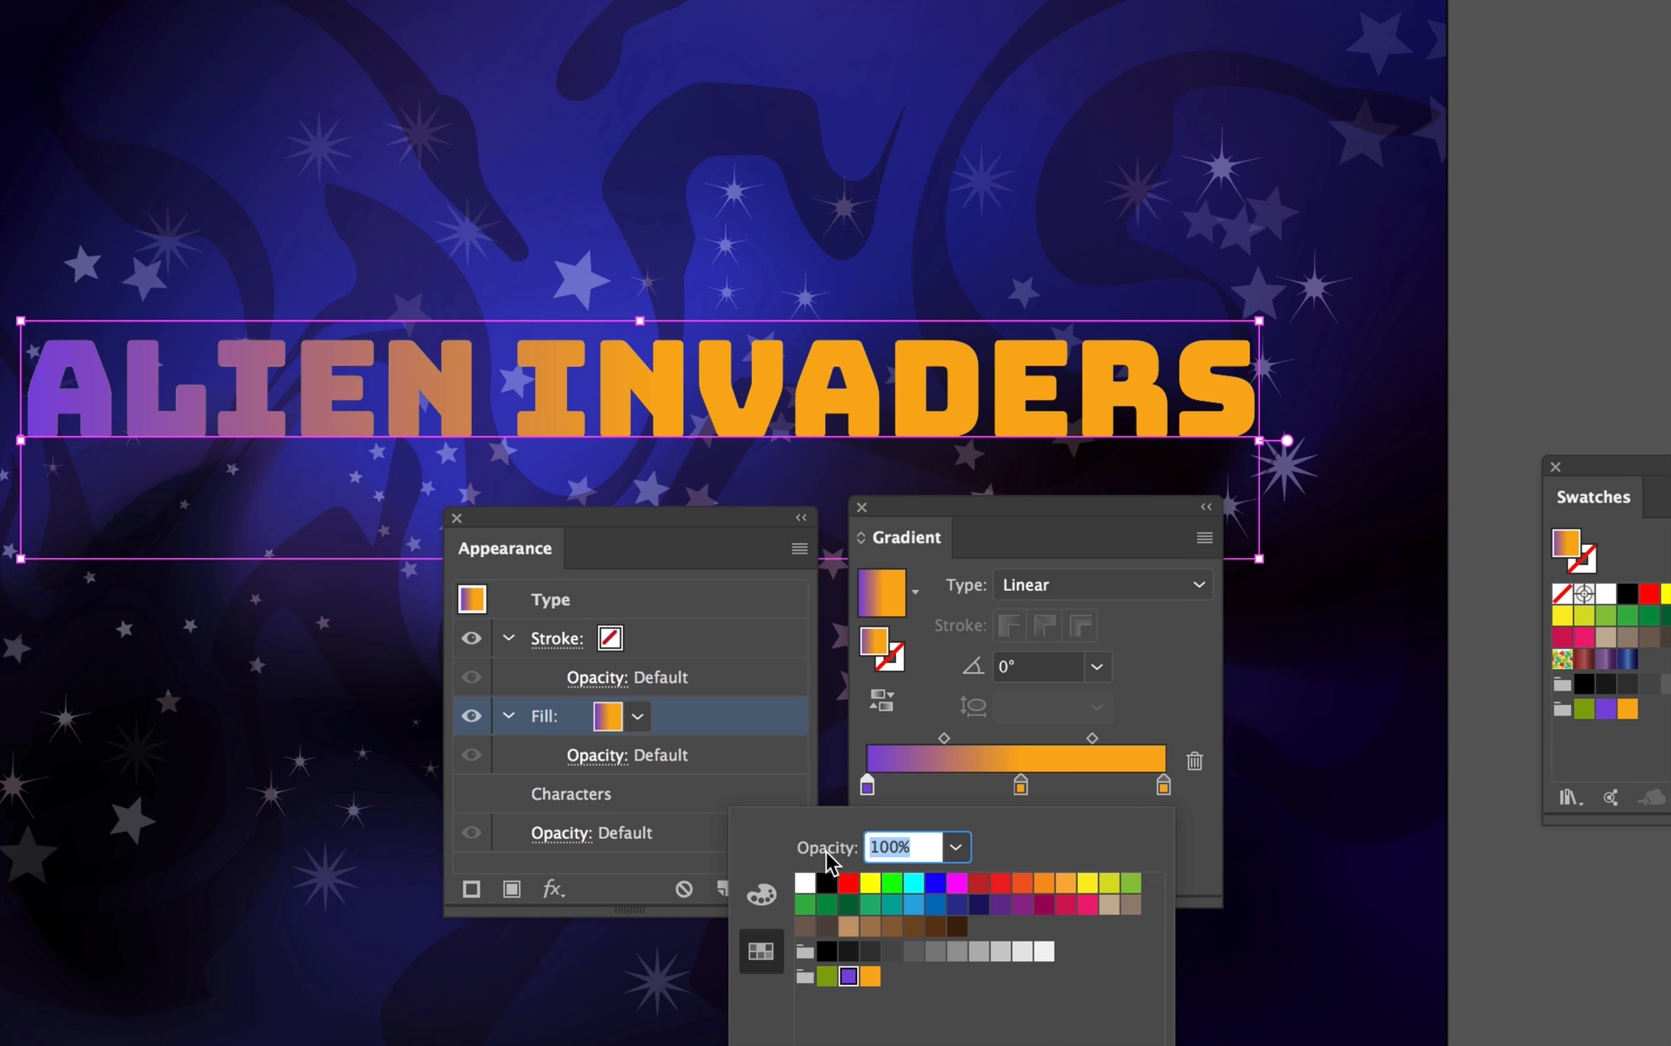
pyautogui.click(805, 882)
pyautogui.click(867, 788)
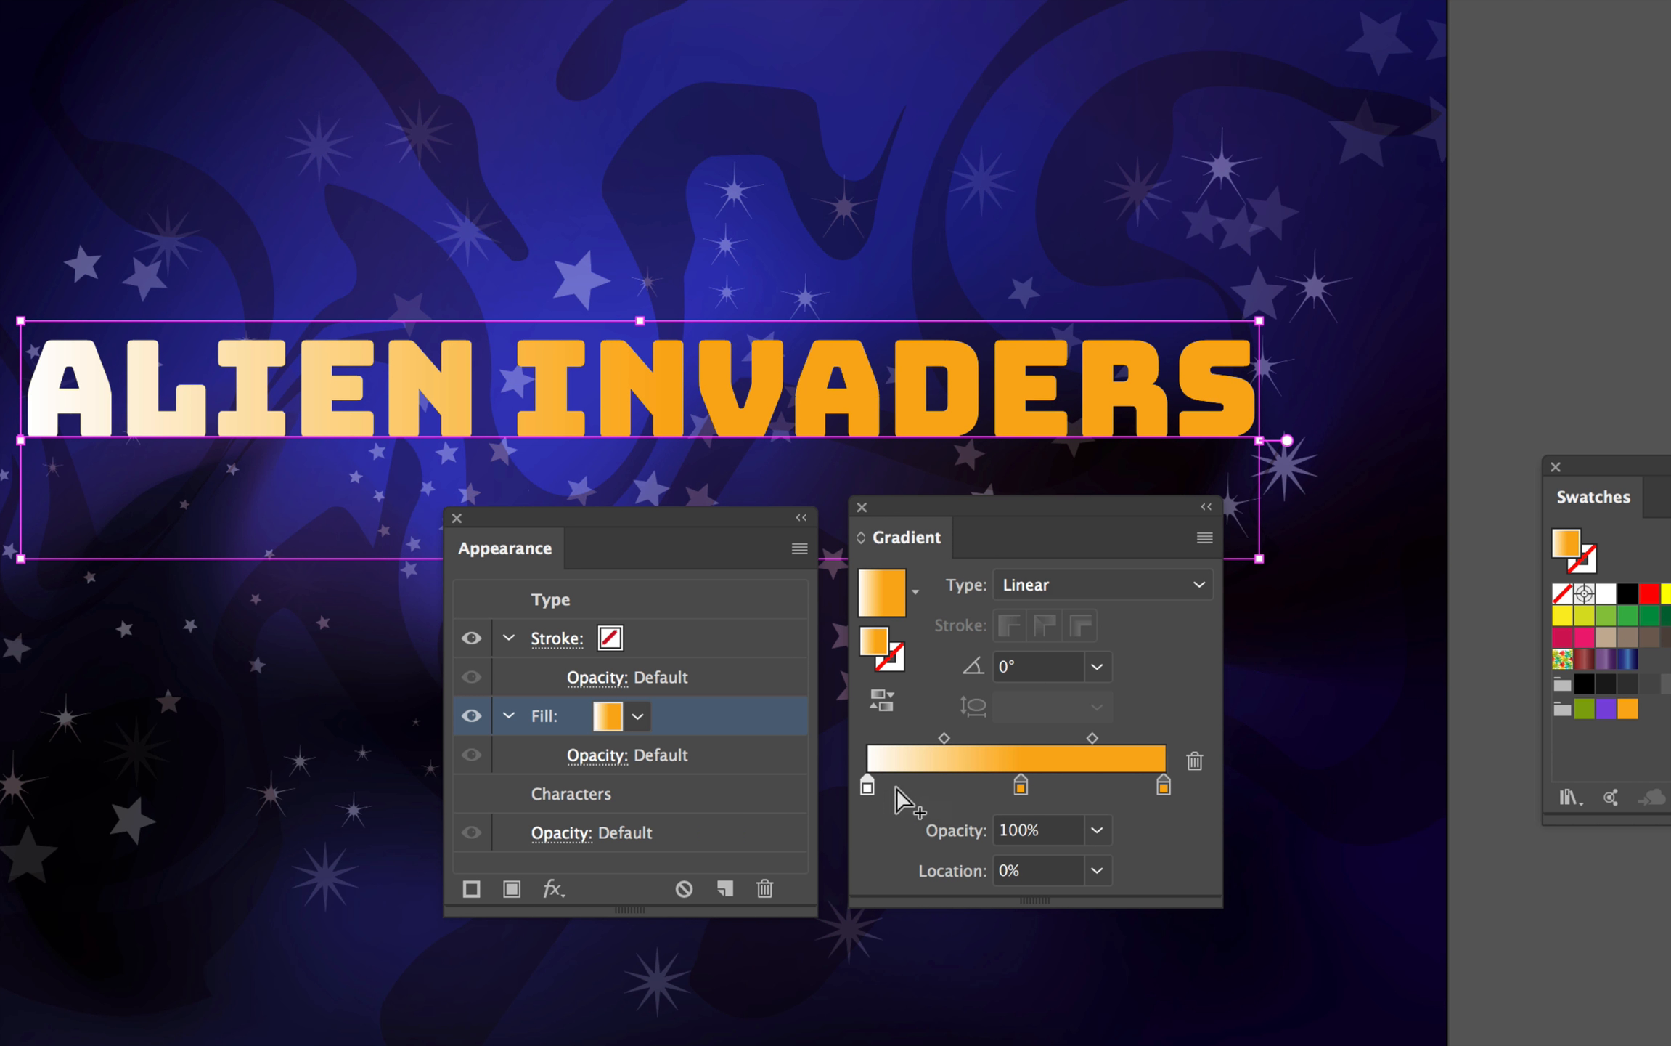
pyautogui.moveTo(867, 784); pyautogui.dragTo(996, 785)
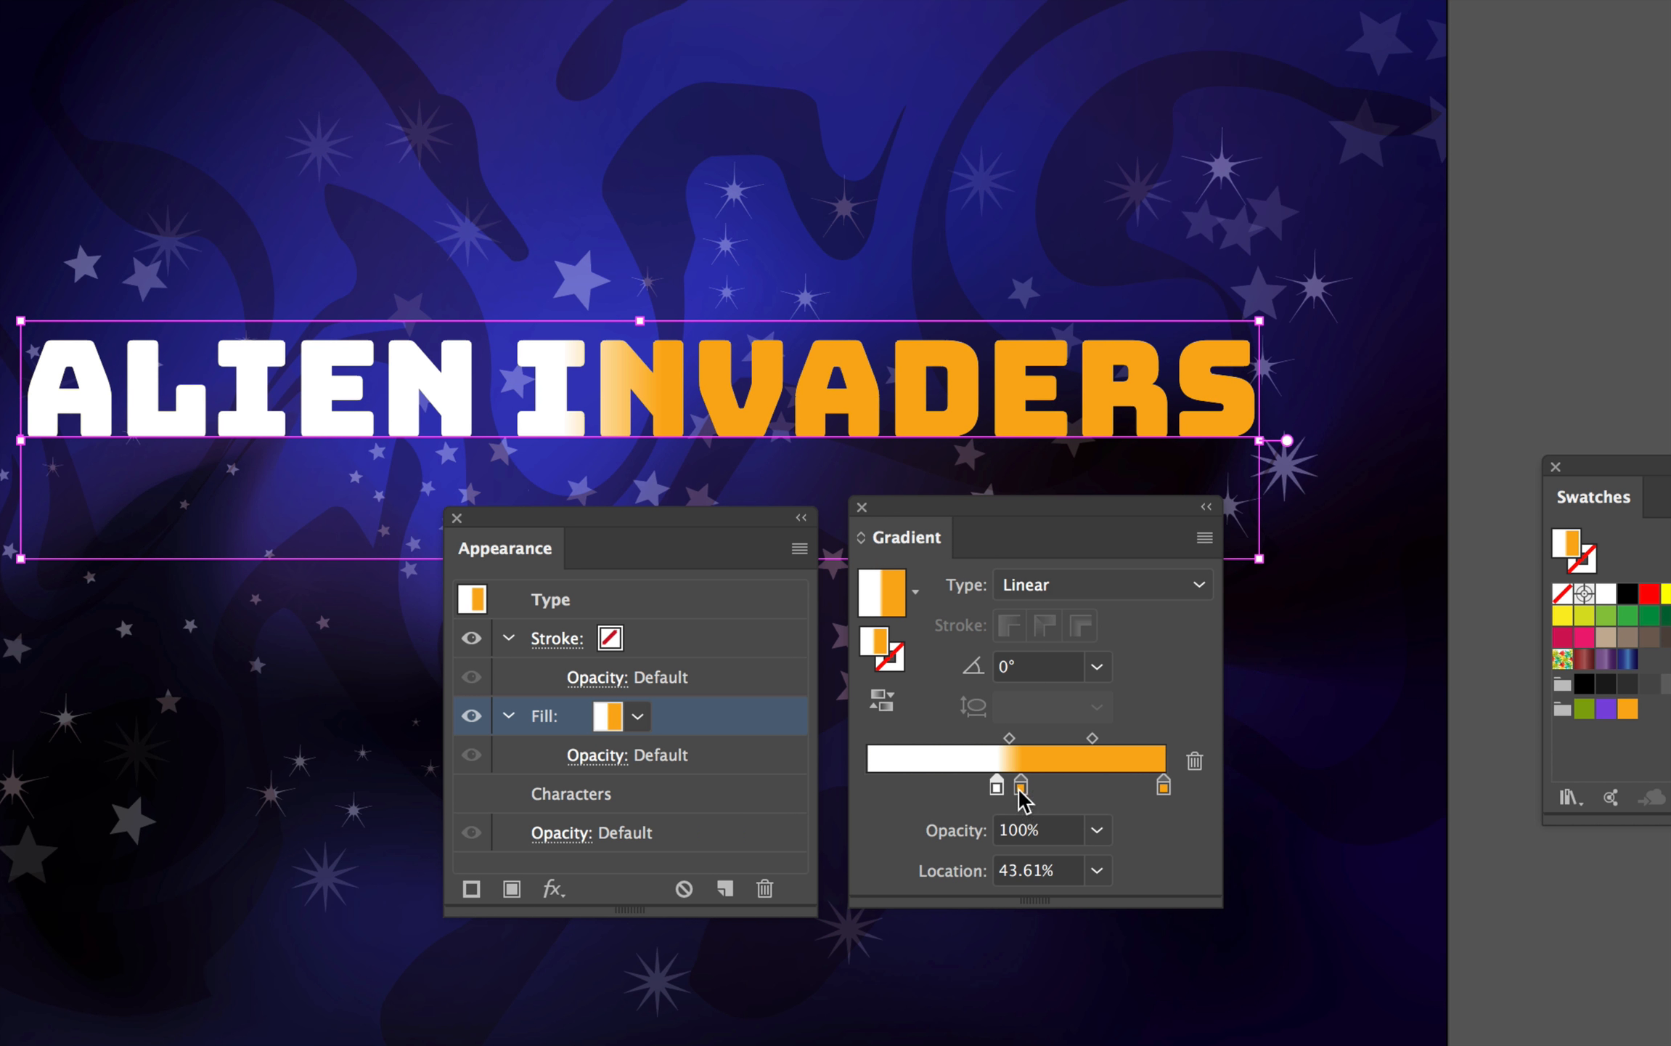
# Change the middle orange stop of the title's gradient to yellow.
pyautogui.doubleClick(1021, 786)
pyautogui.click(1087, 882)
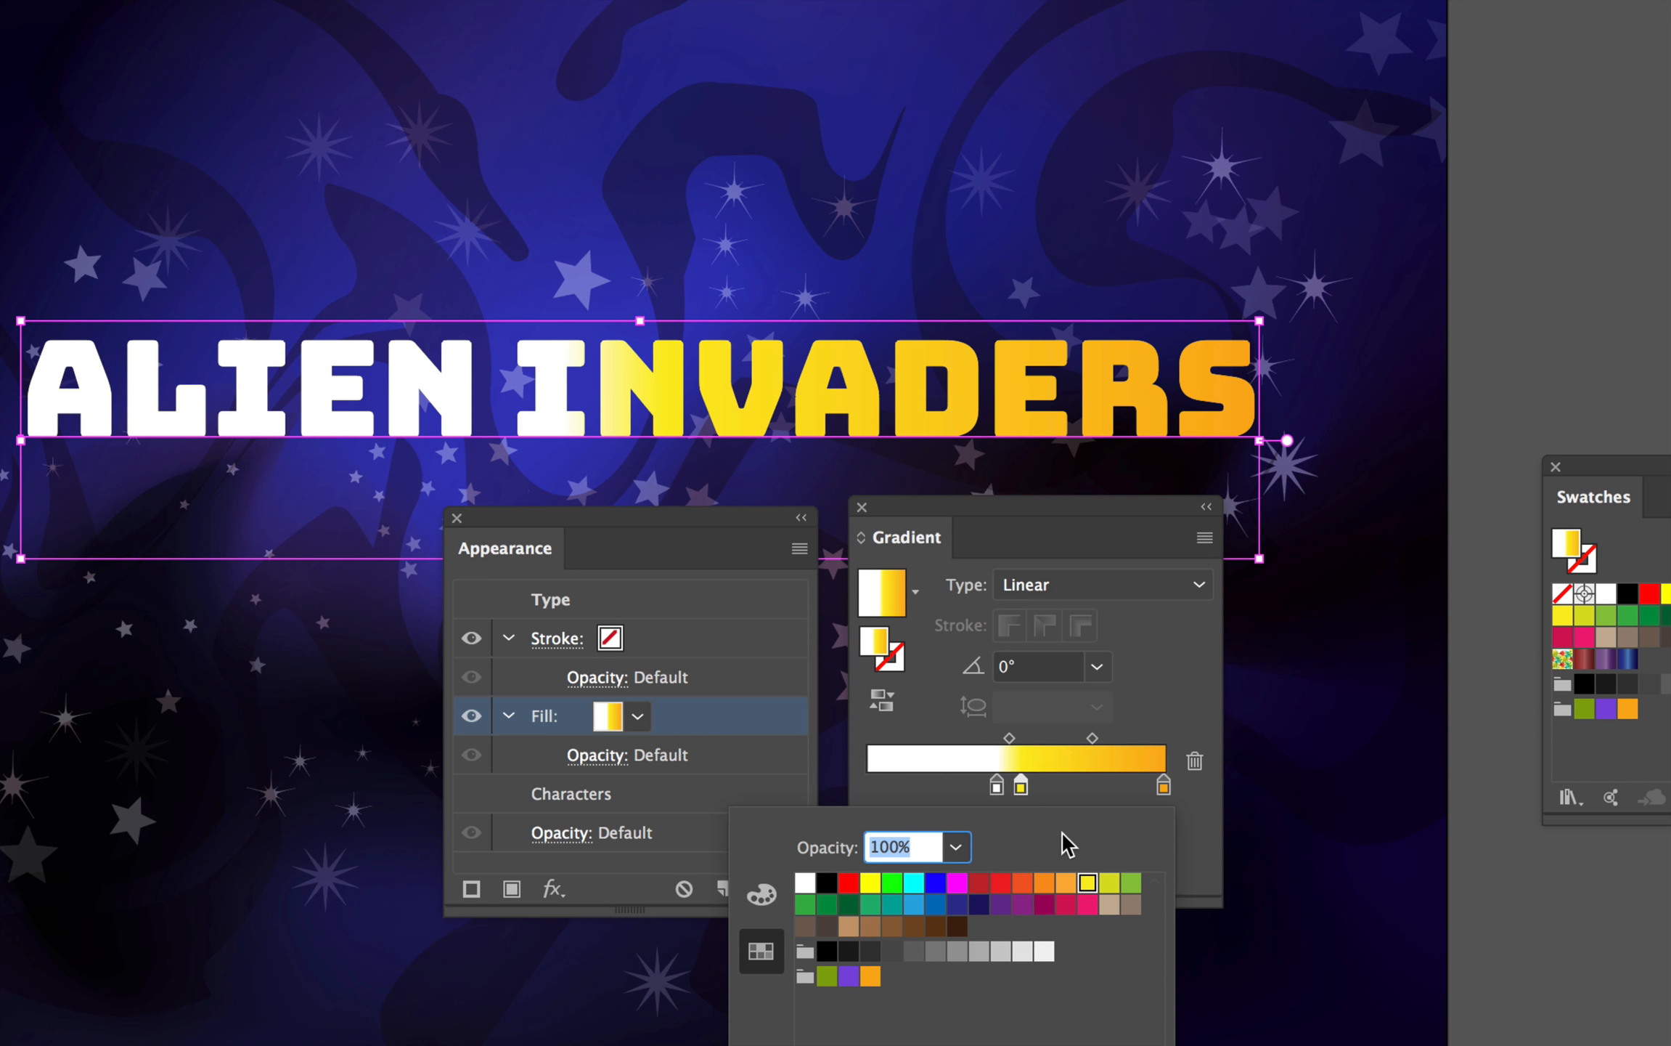
pyautogui.click(1021, 786)
# Add a gradient stop at the 0% location and colour it light orange.
pyautogui.moveTo(1021, 786); pyautogui.dragTo(868, 785)
pyautogui.doubleClick(867, 785)
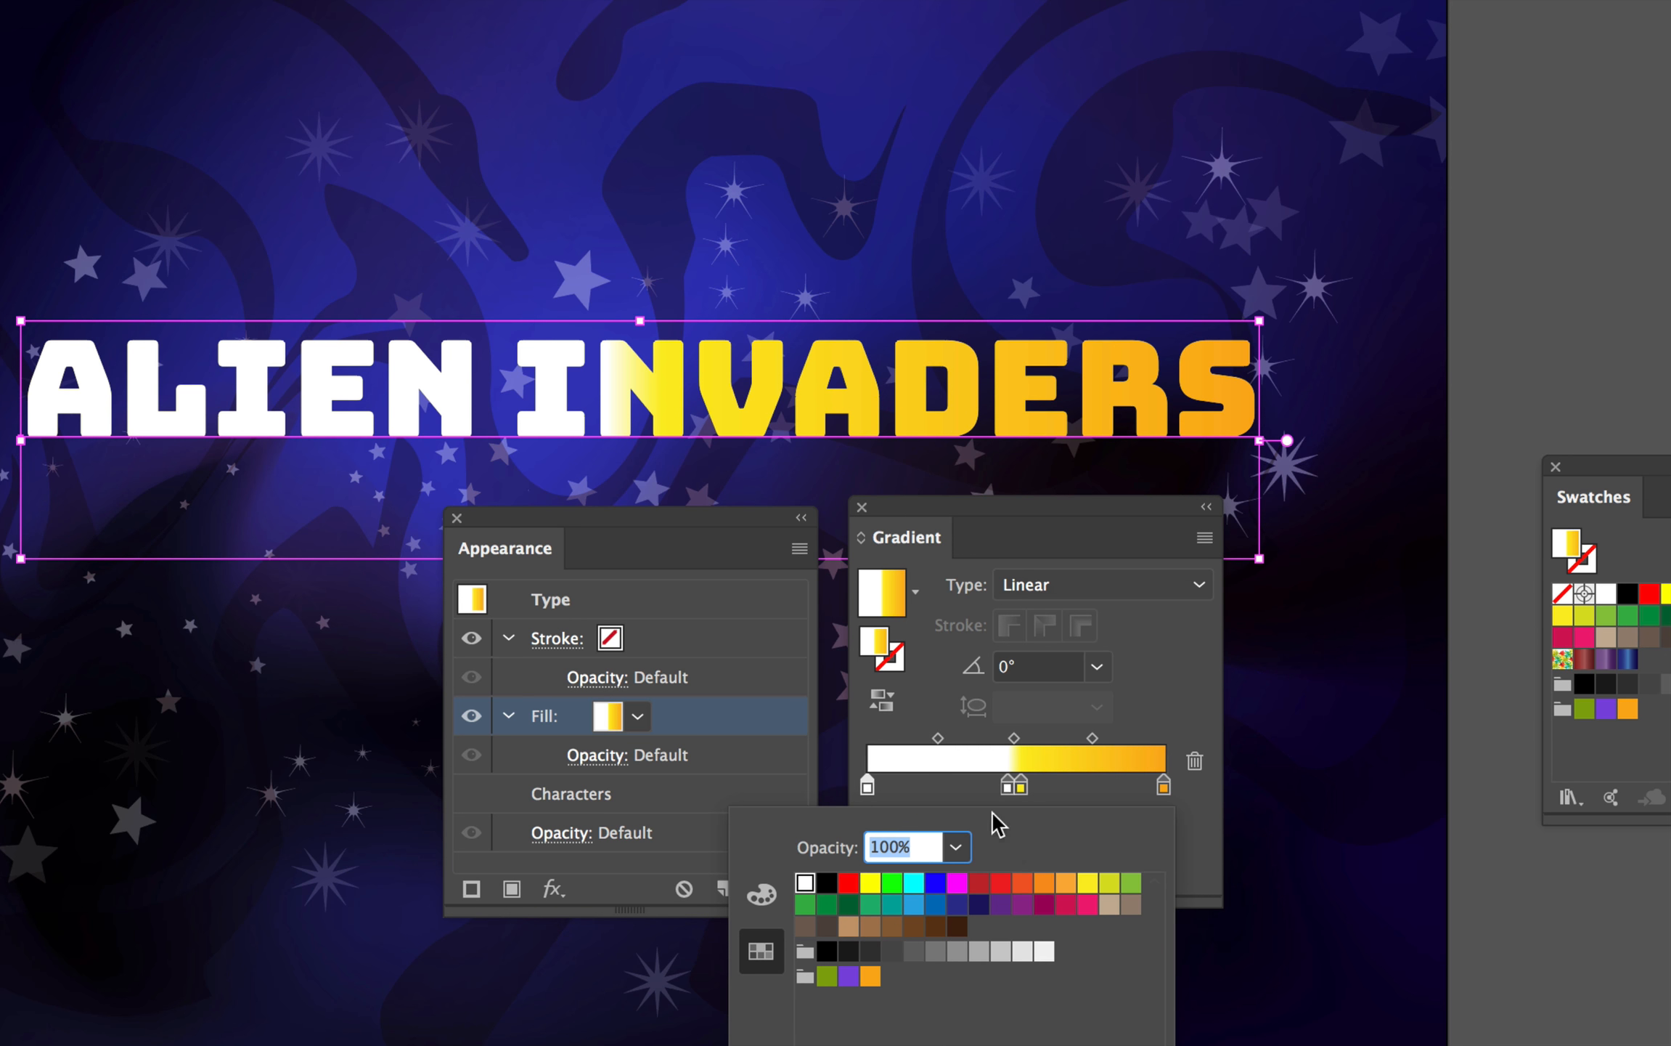
pyautogui.click(1065, 882)
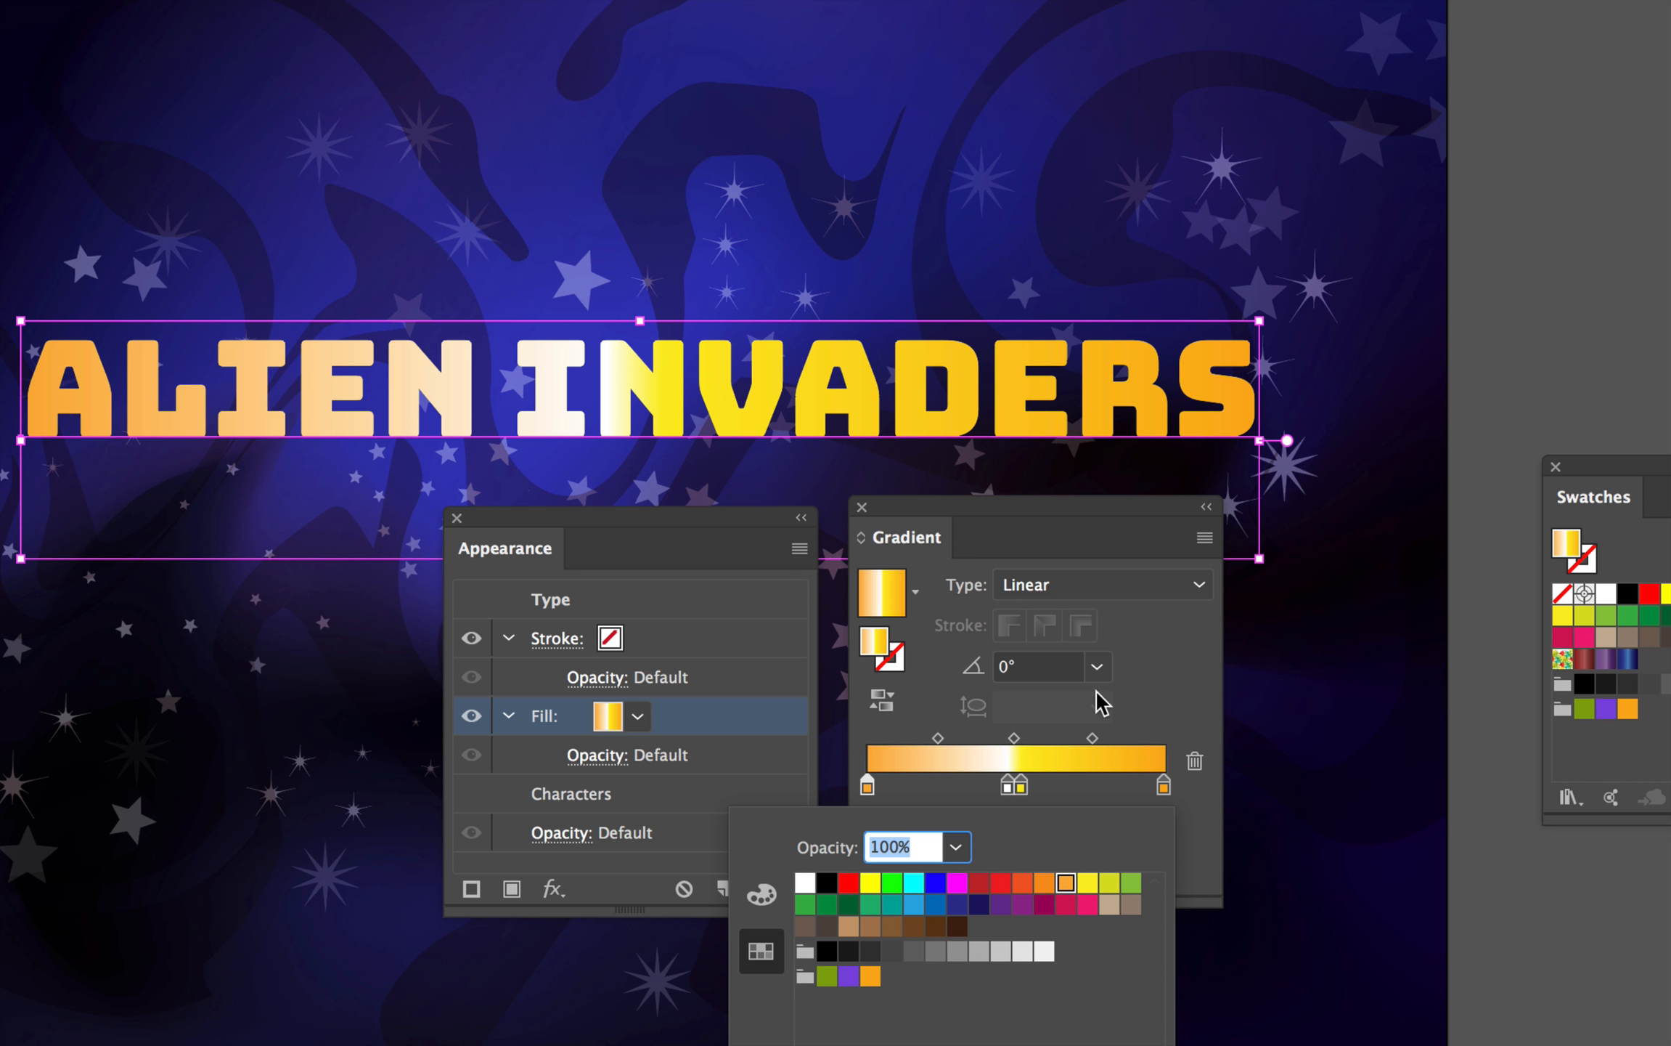
# Move the adjoining white and yellow gradient stops along the ramp to about 56%.
pyautogui.click(1025, 798)
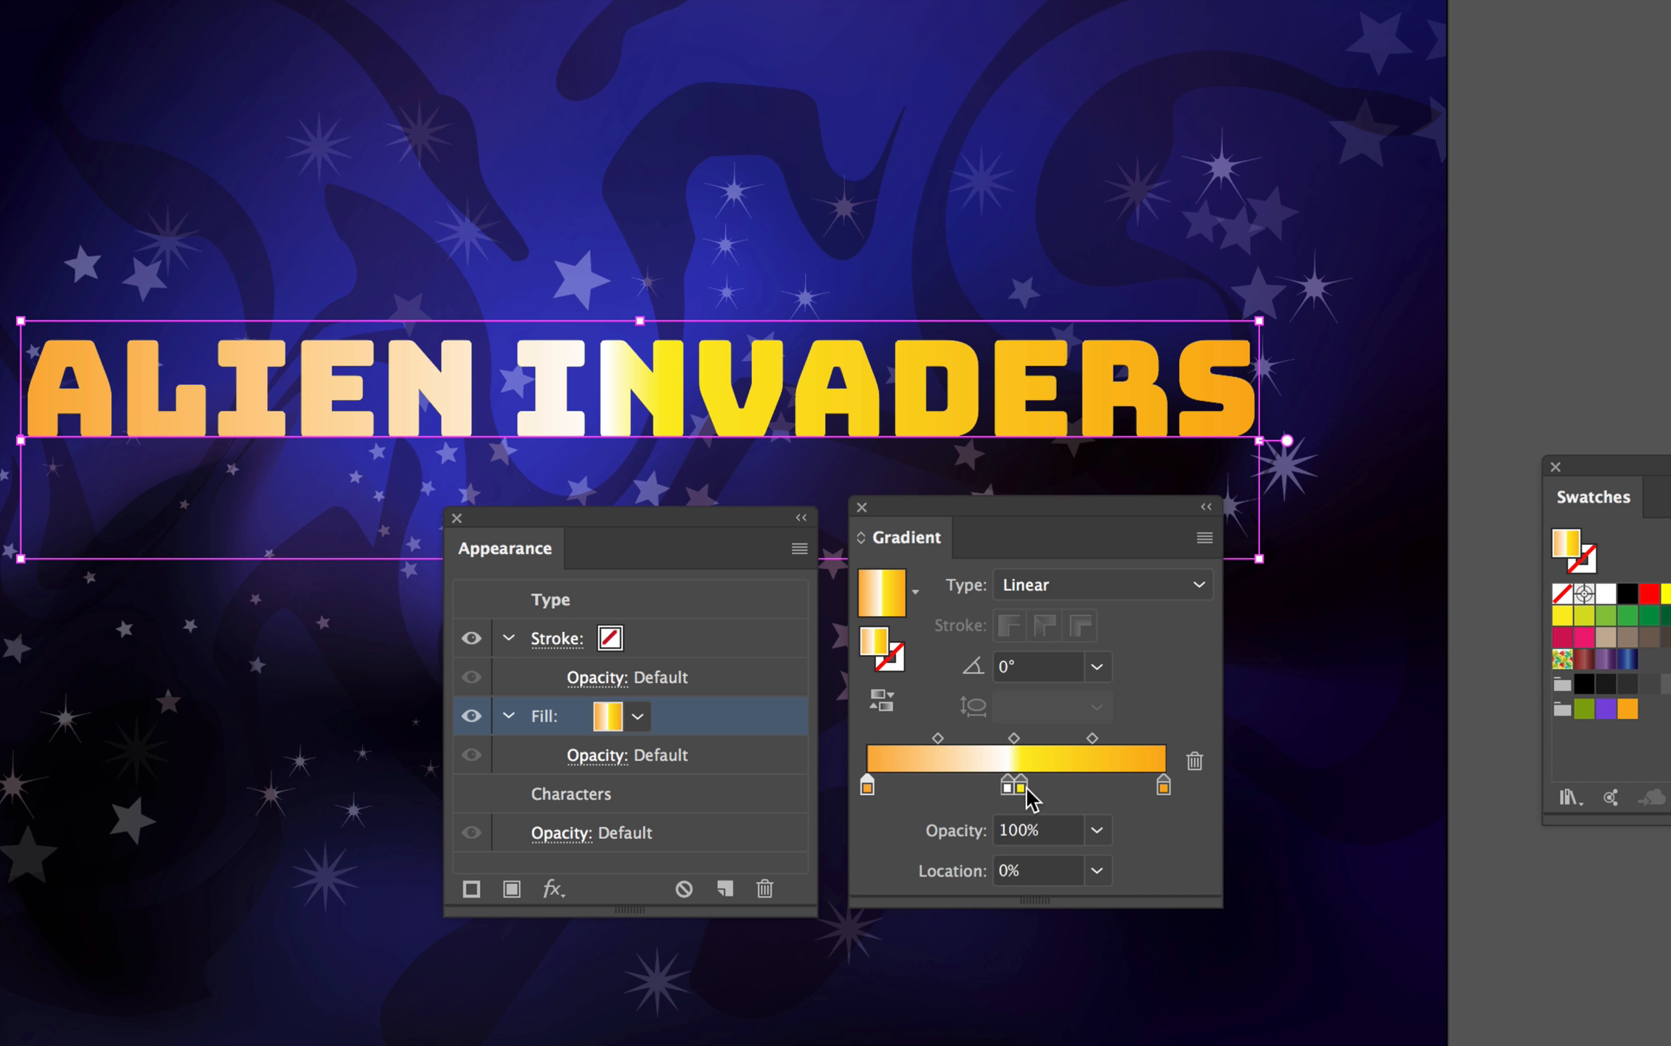
pyautogui.moveTo(1026, 787); pyautogui.dragTo(1036, 784)
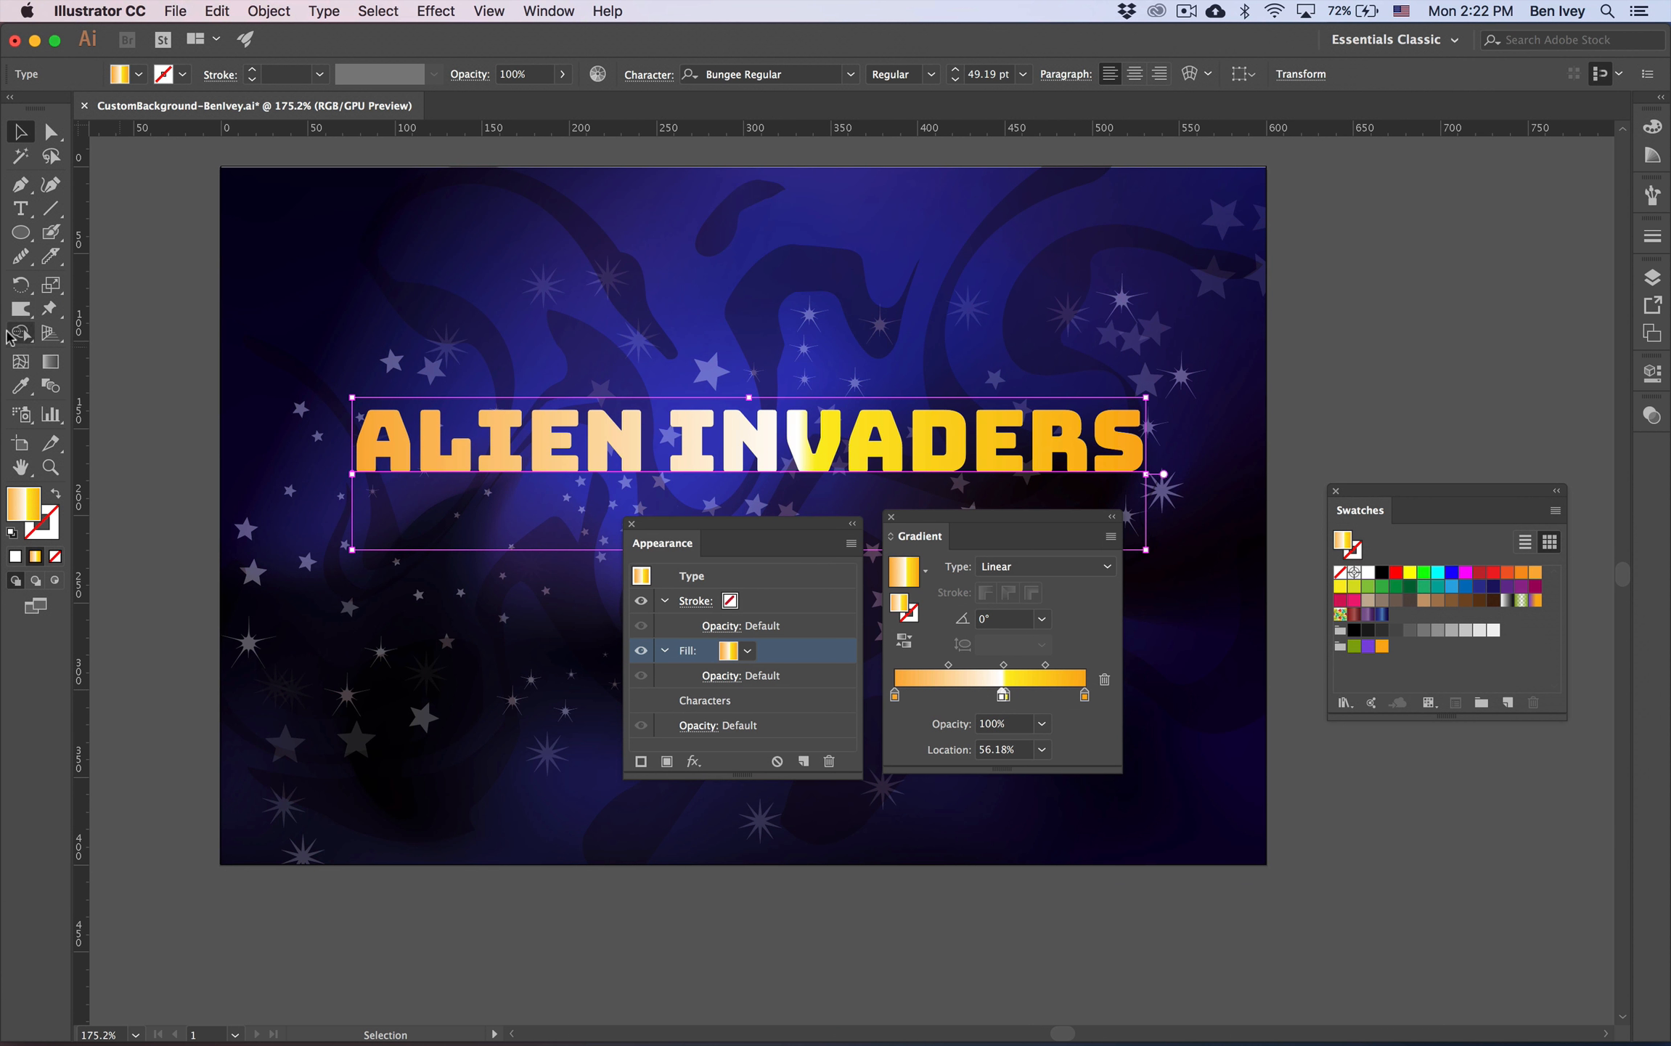
# Redraw the title's gradient vertically through the letters at -90° and shift its white and yellow stops to about 72%.
pyautogui.click(45, 363)
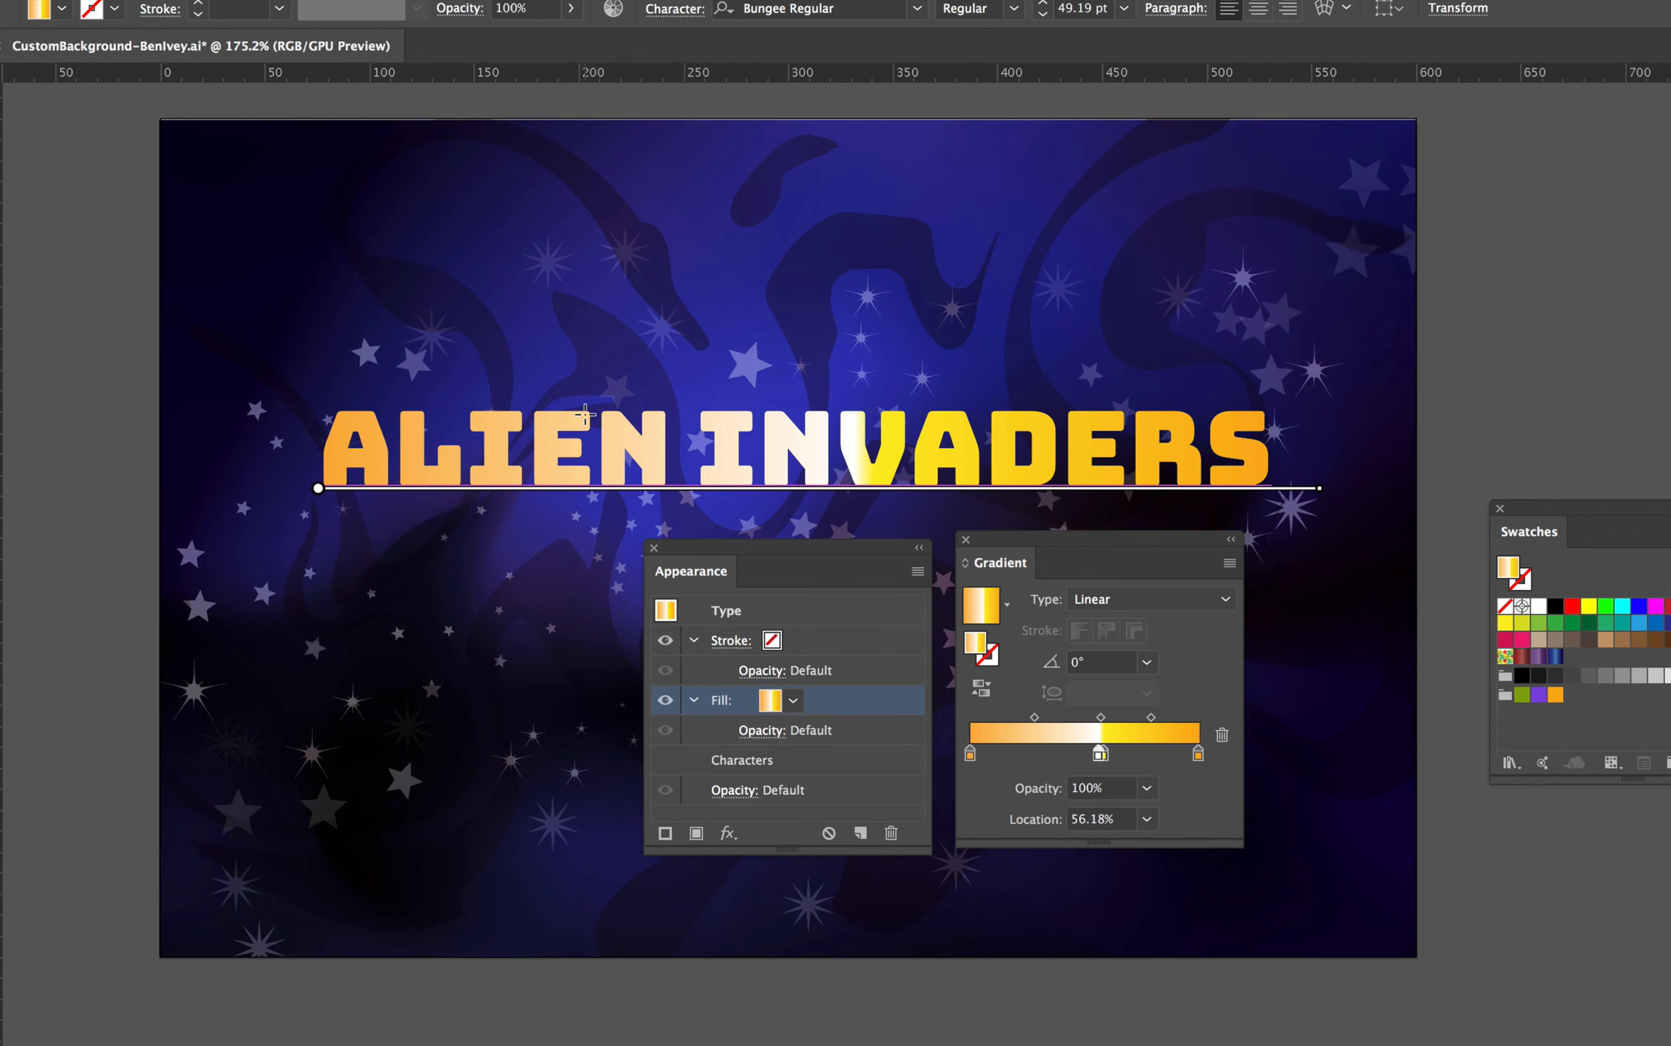
pyautogui.moveTo(587, 412); pyautogui.dragTo(588, 485)
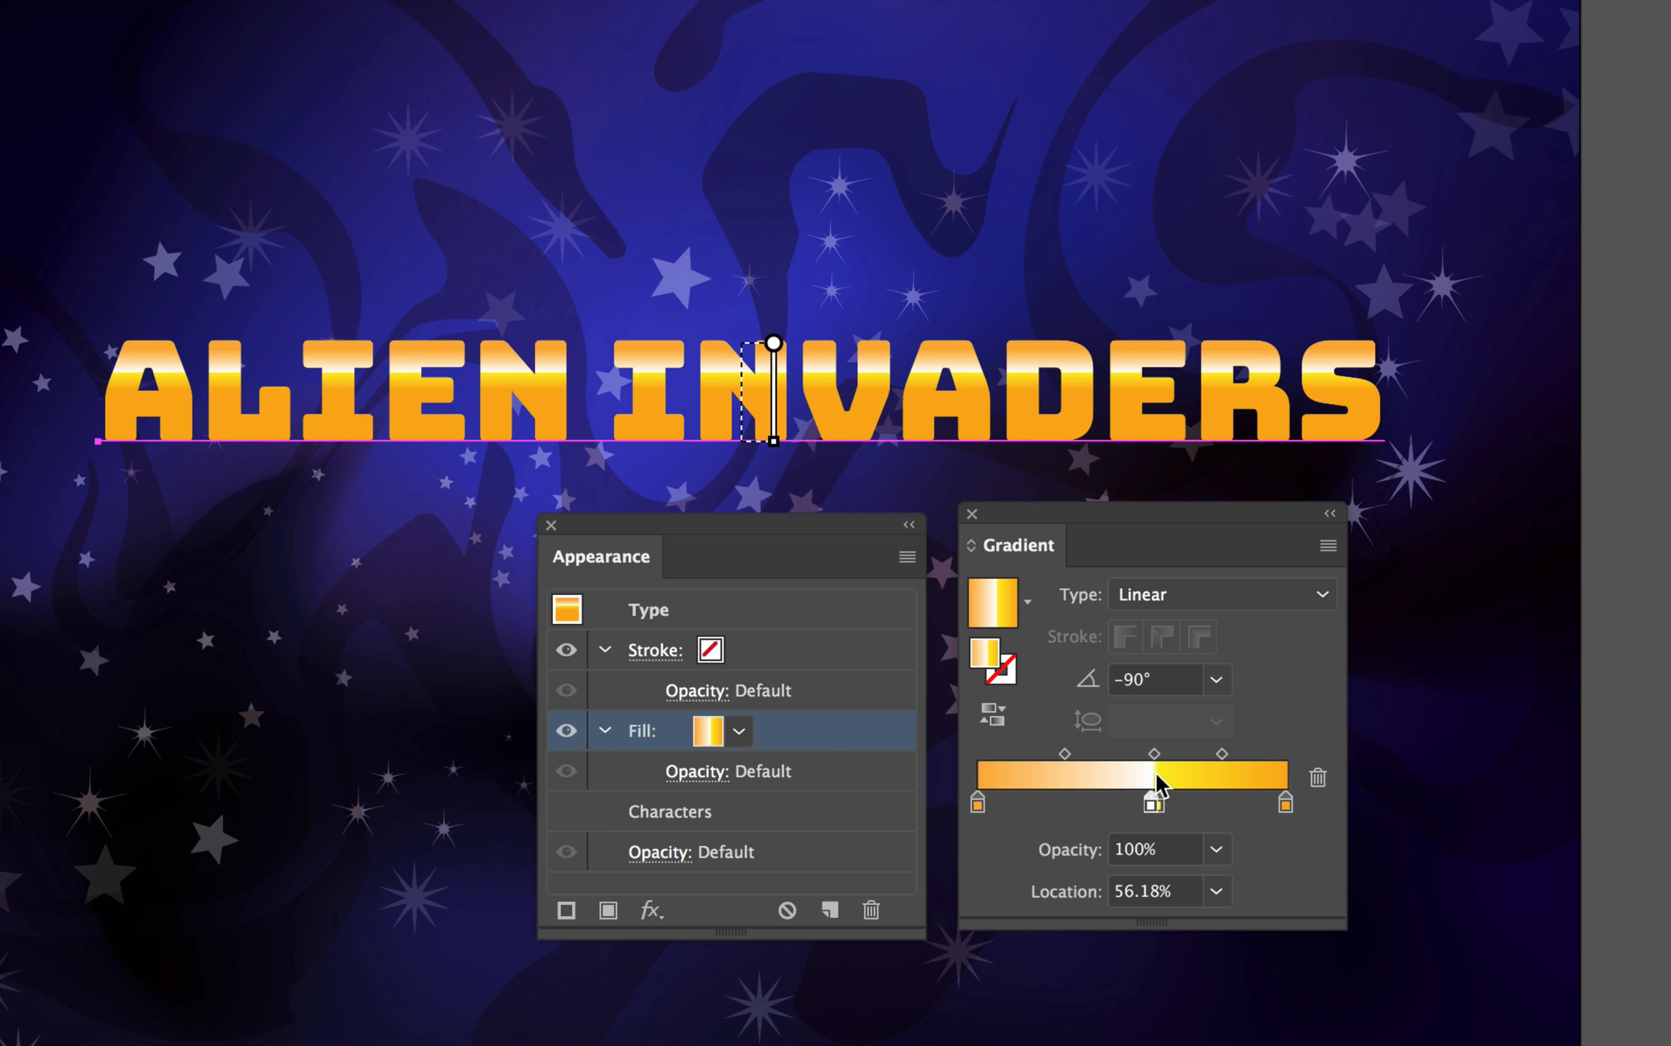
pyautogui.moveTo(1154, 803); pyautogui.dragTo(1201, 810)
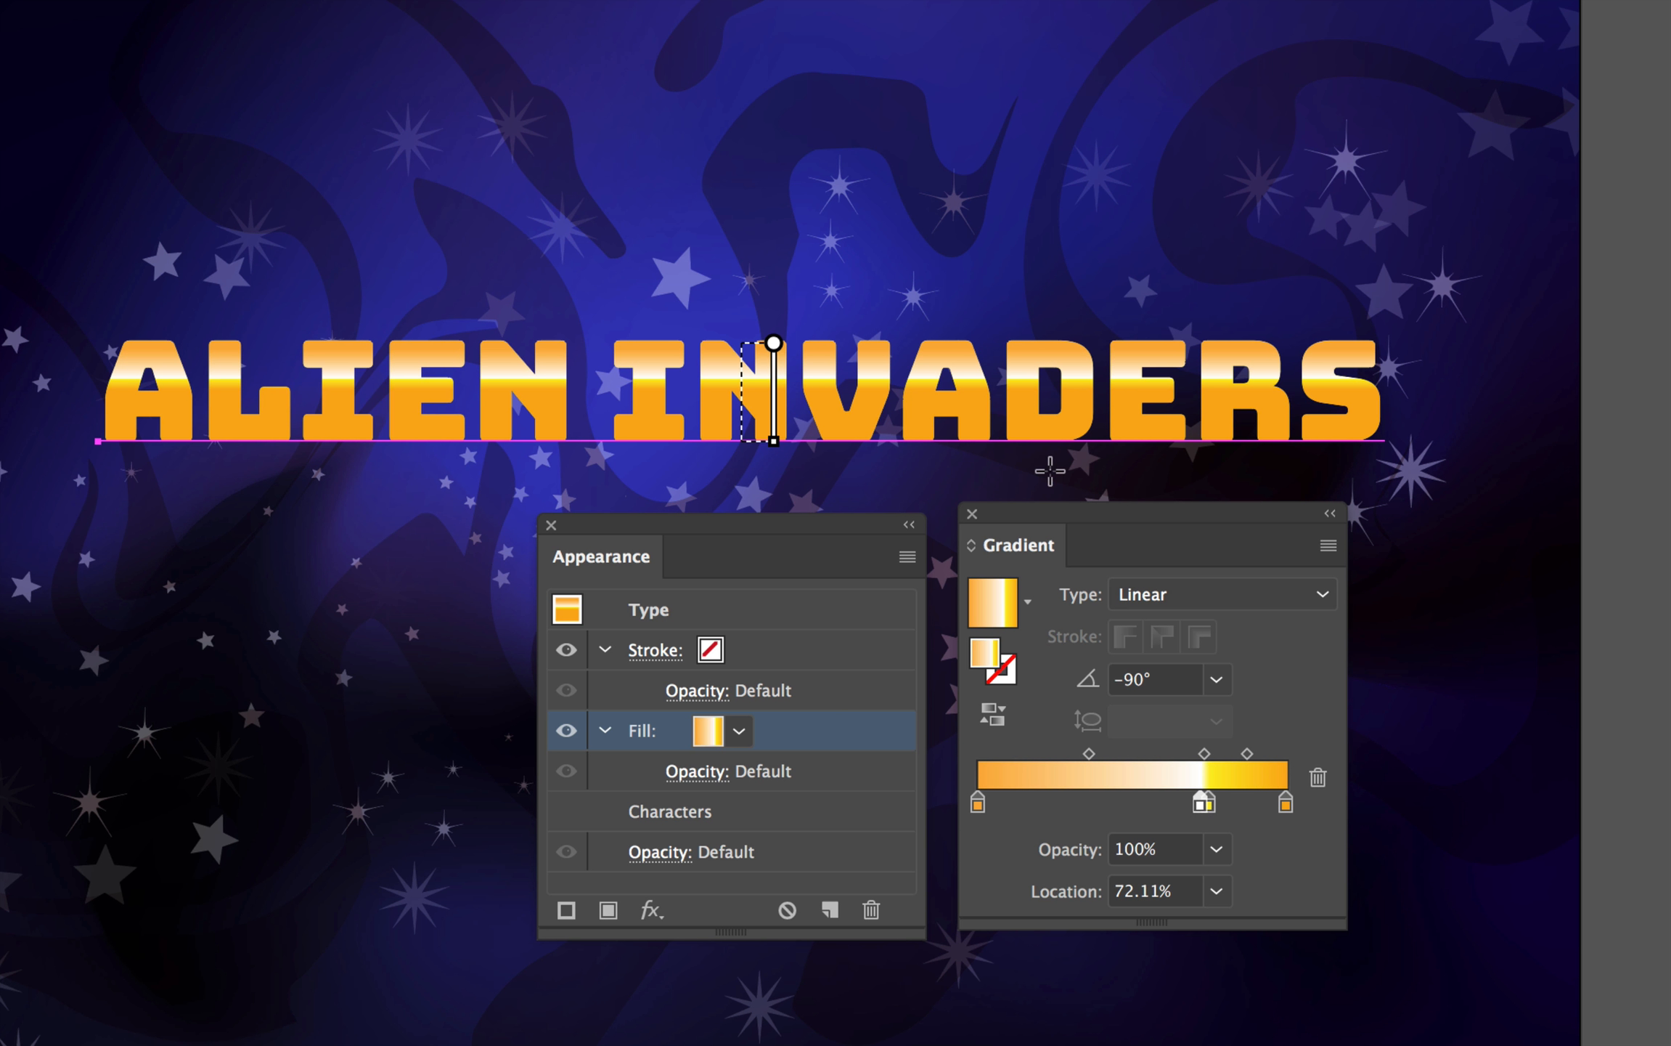
pyautogui.moveTo(985, 329); pyautogui.dragTo(994, 533)
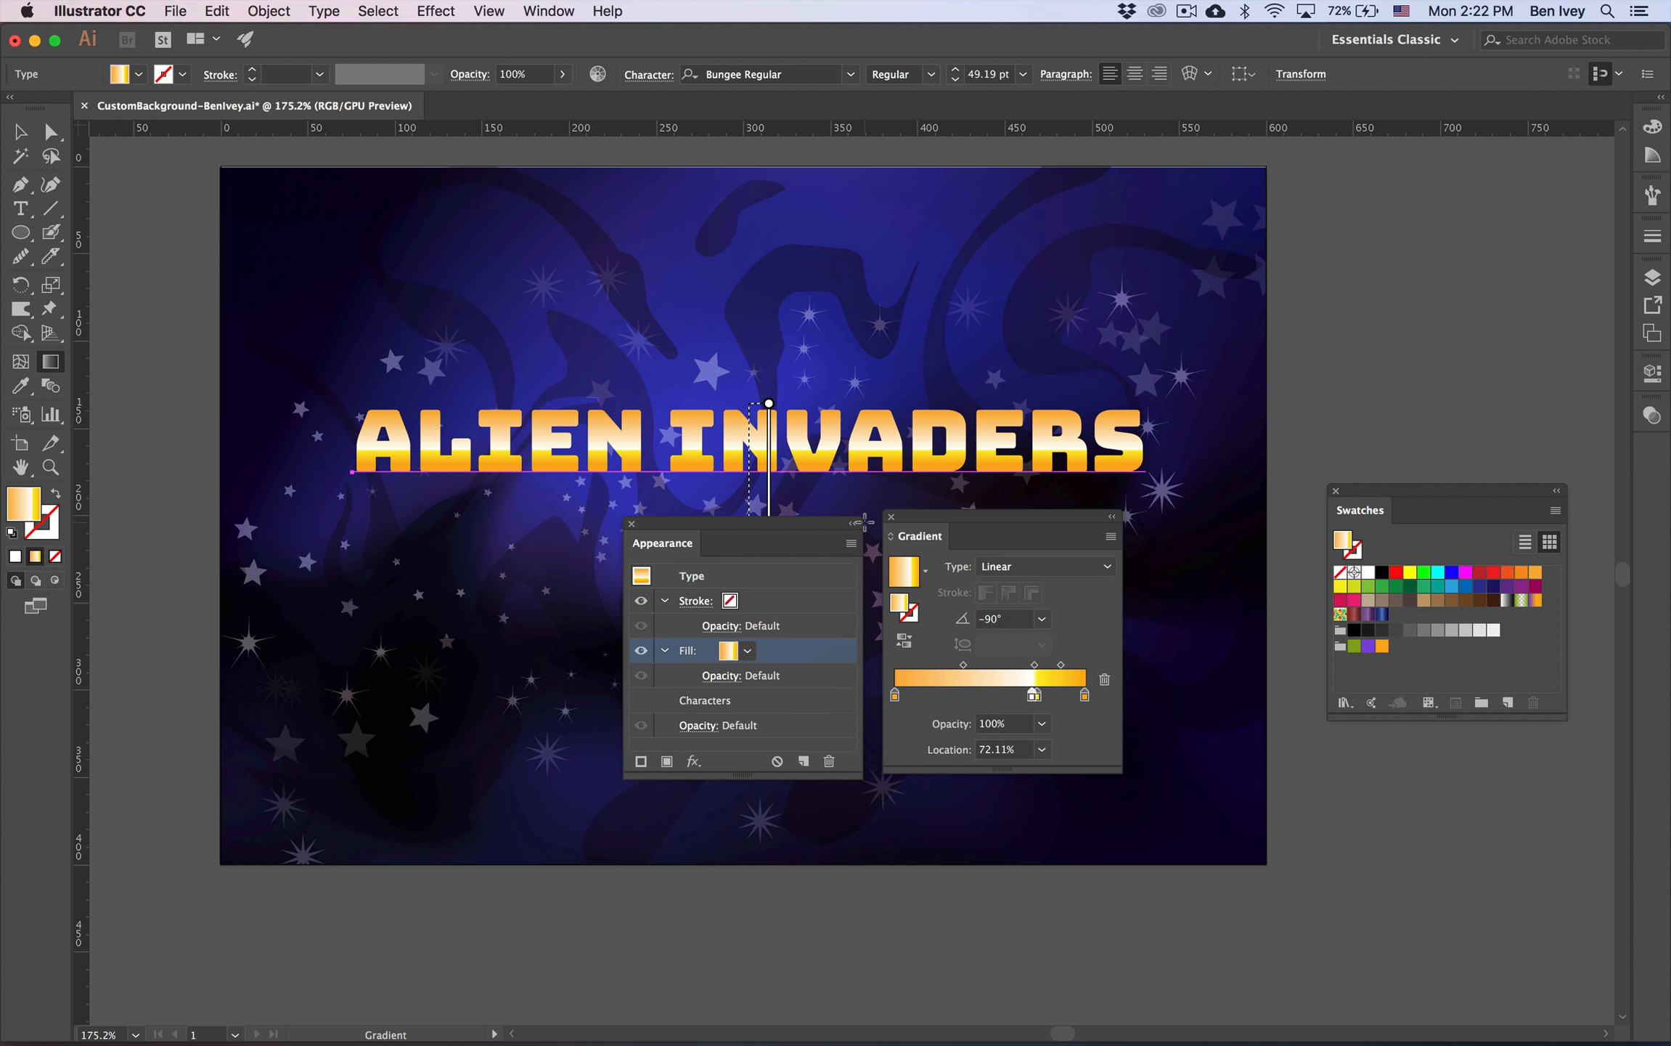
pyautogui.press('v')
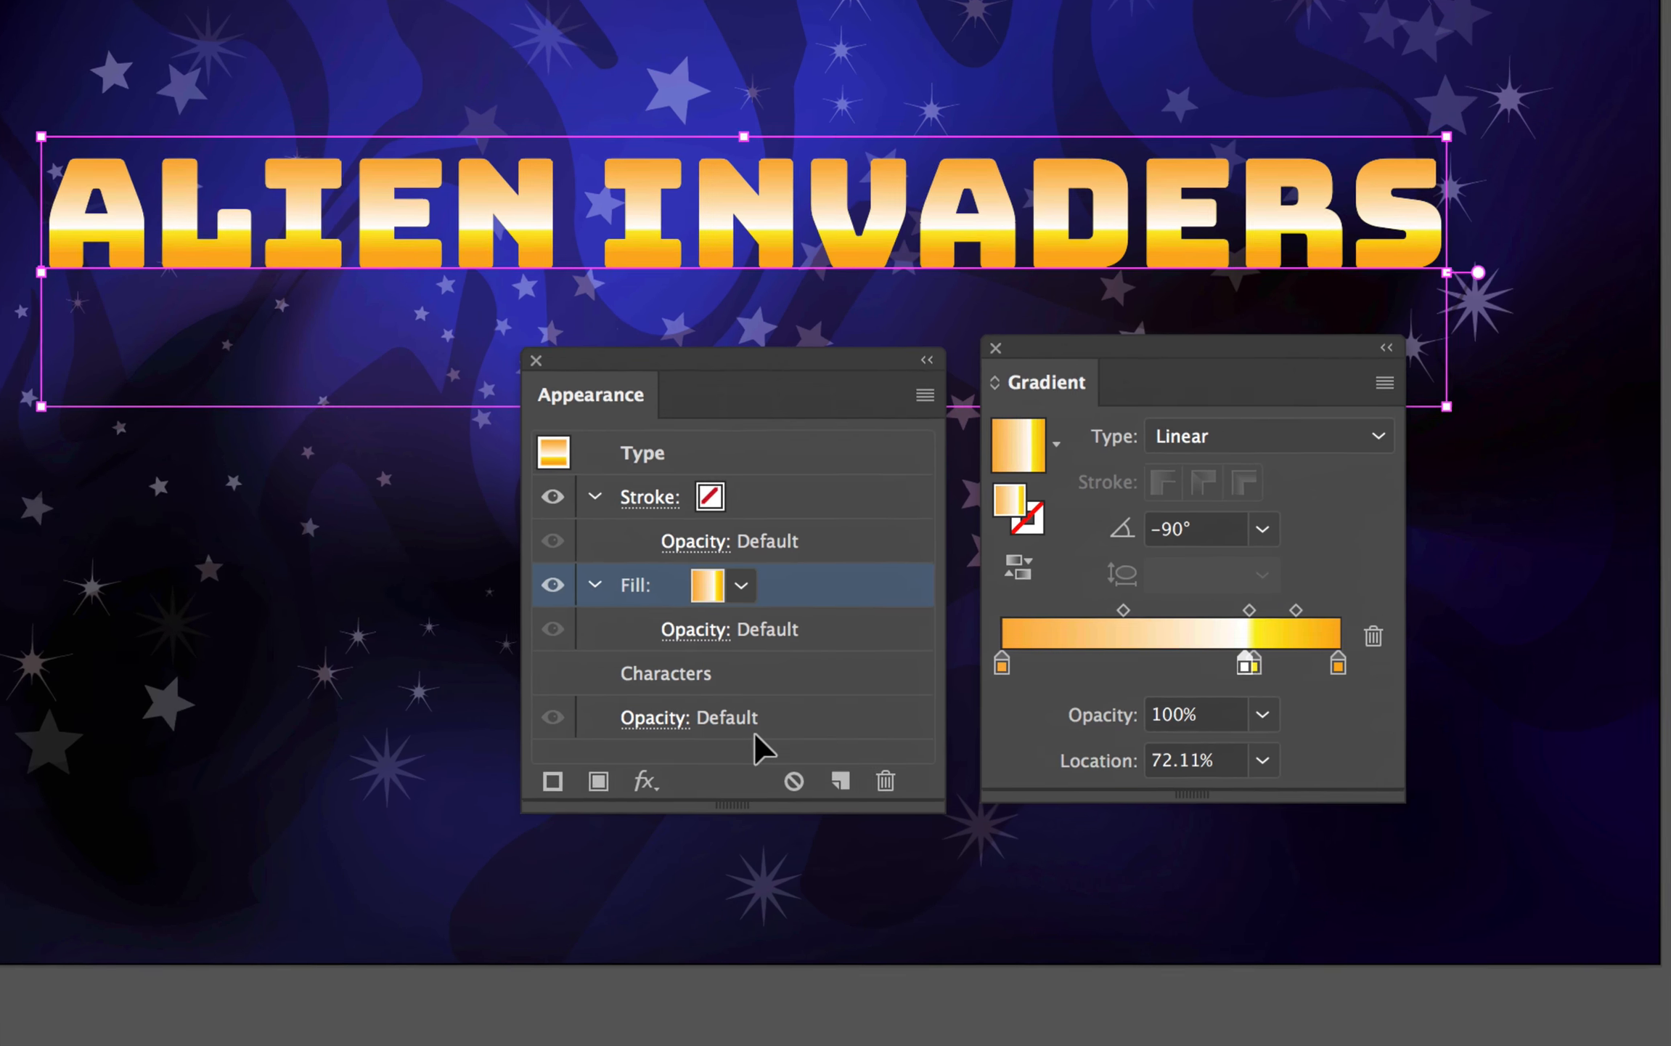
# Add a second fill to the title, coloured magenta and placed beneath the gradient fill.
pyautogui.click(588, 579)
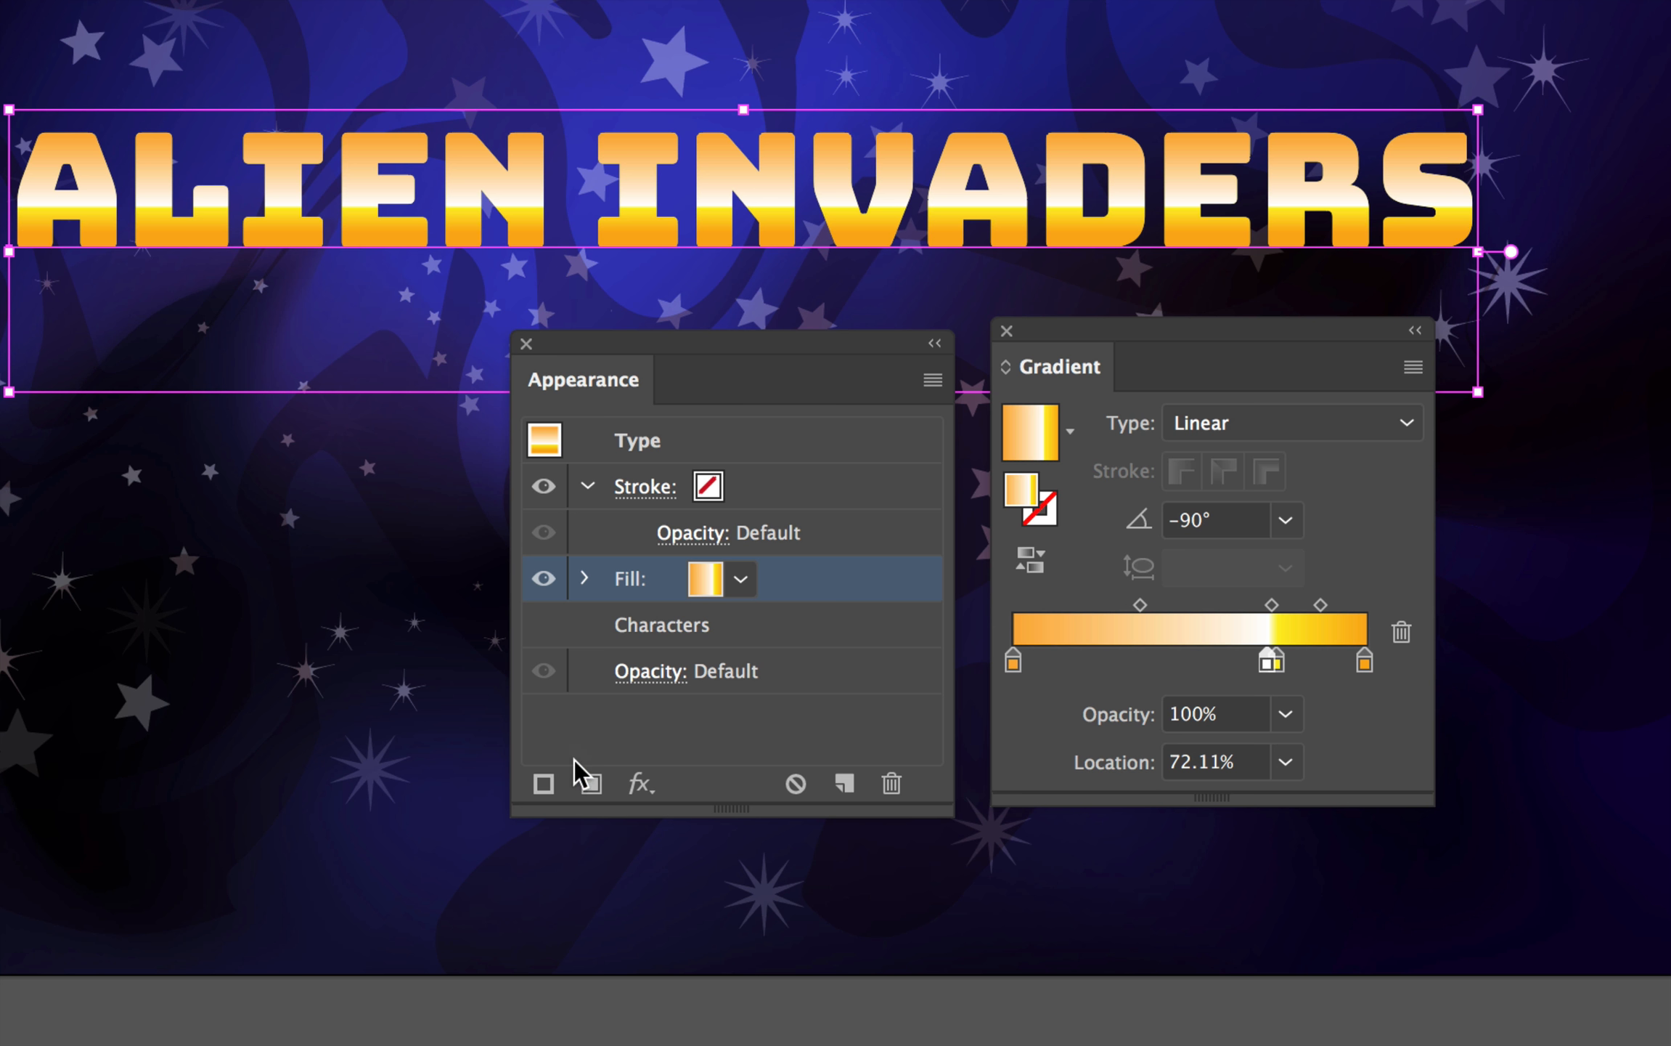
pyautogui.click(591, 783)
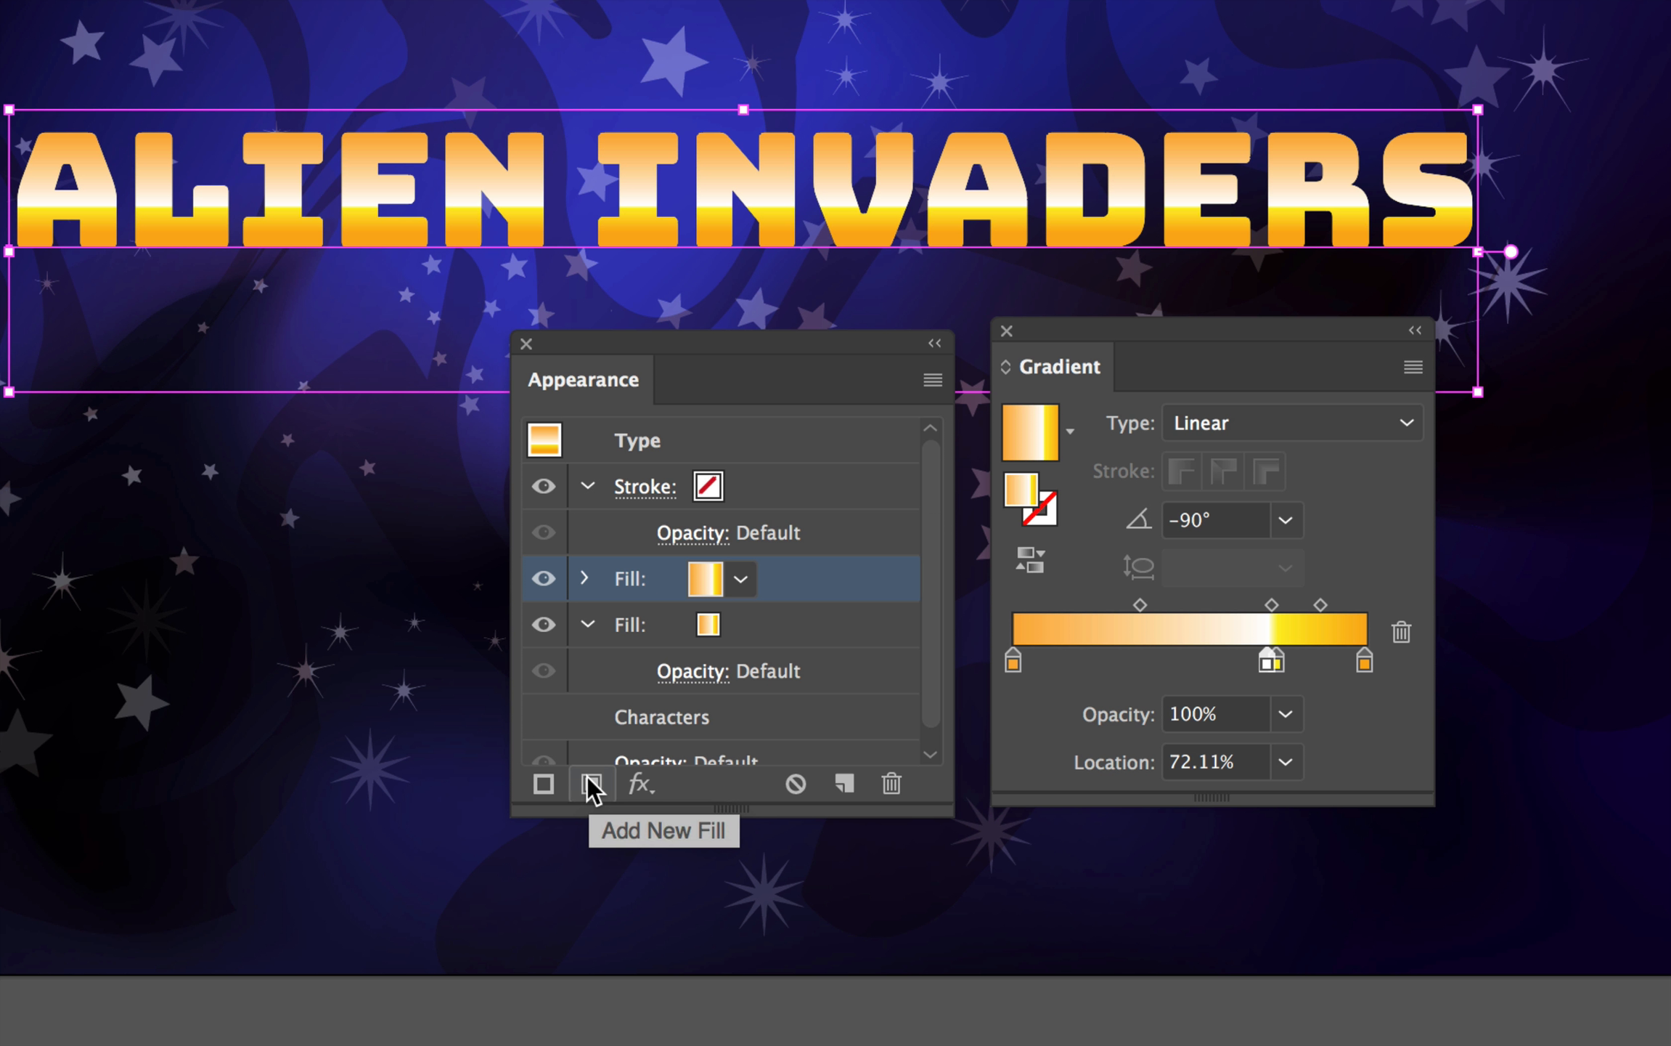
pyautogui.click(742, 576)
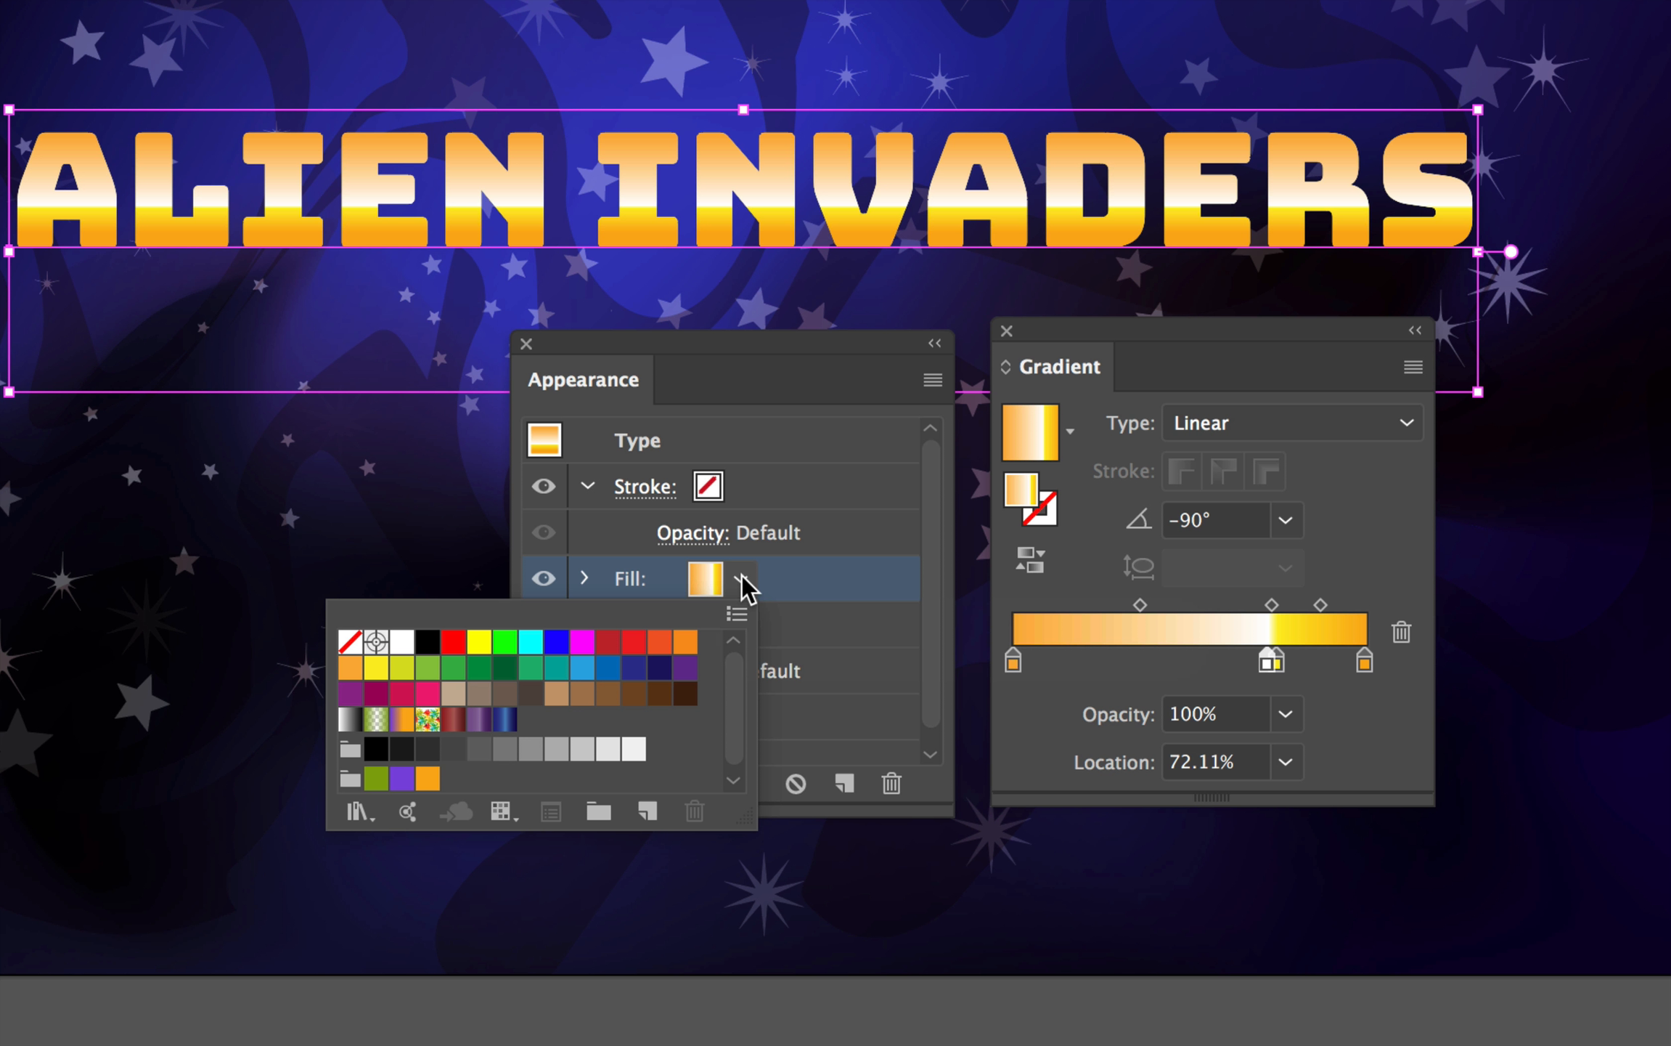
pyautogui.click(582, 642)
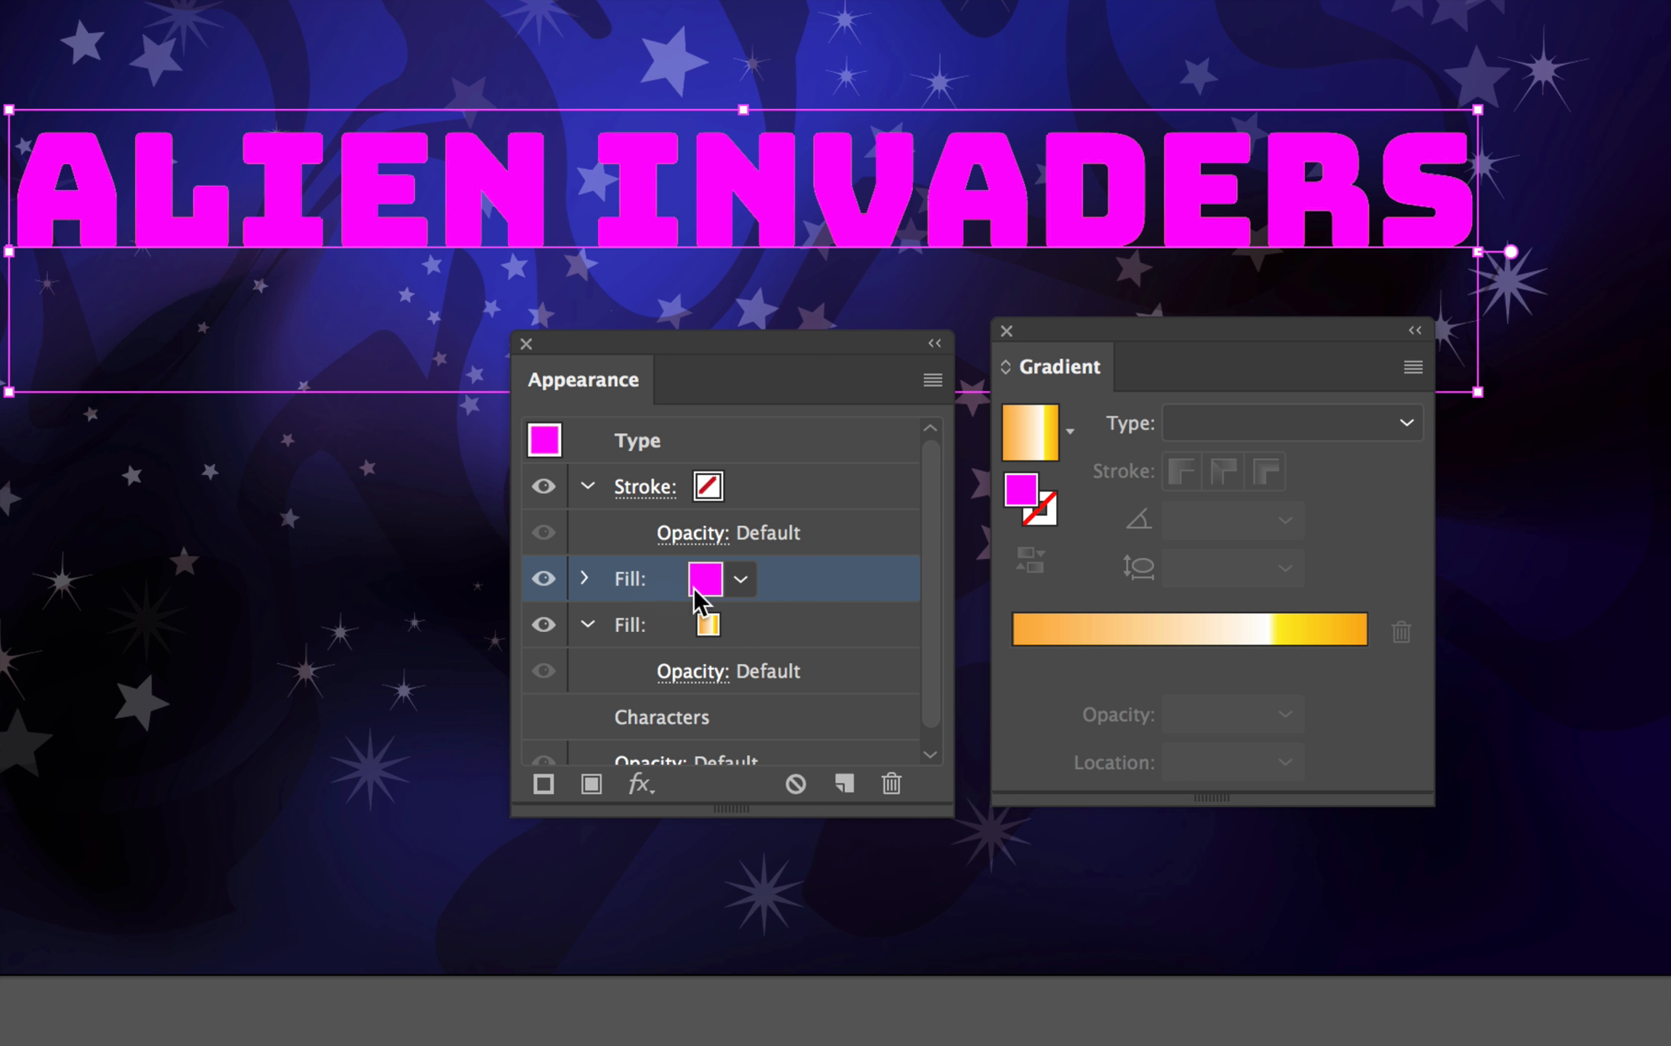
pyautogui.click(587, 625)
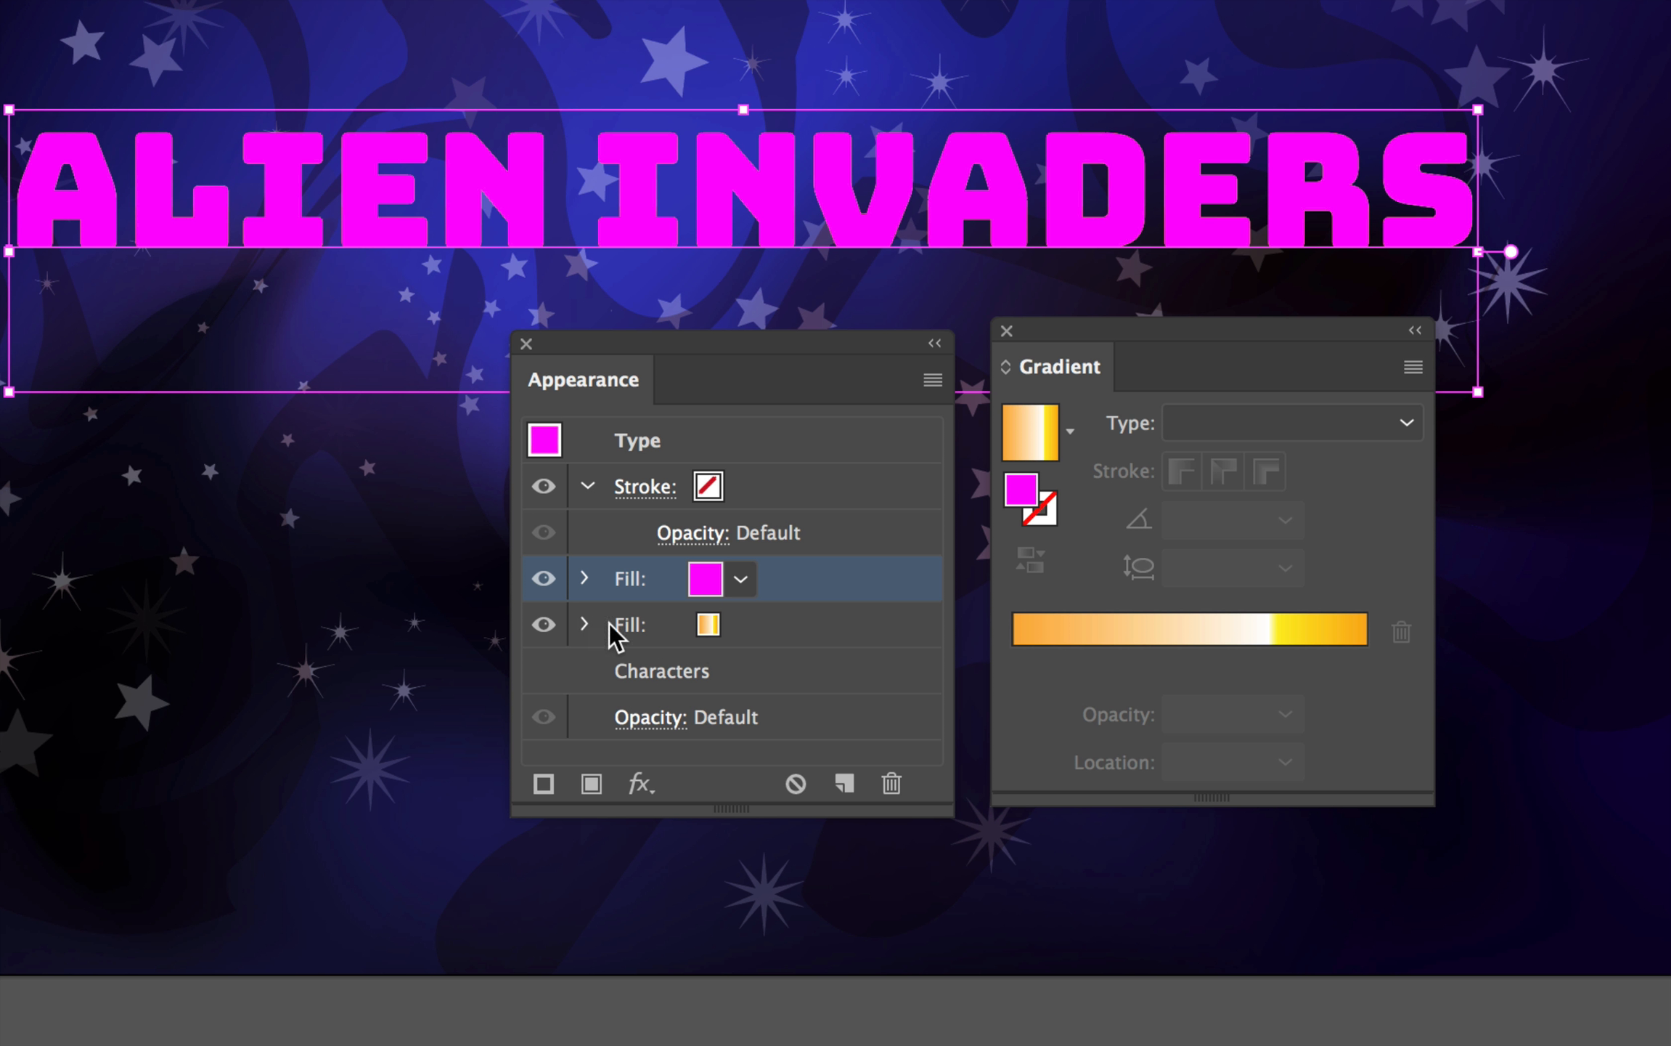
pyautogui.moveTo(794, 582); pyautogui.dragTo(787, 640)
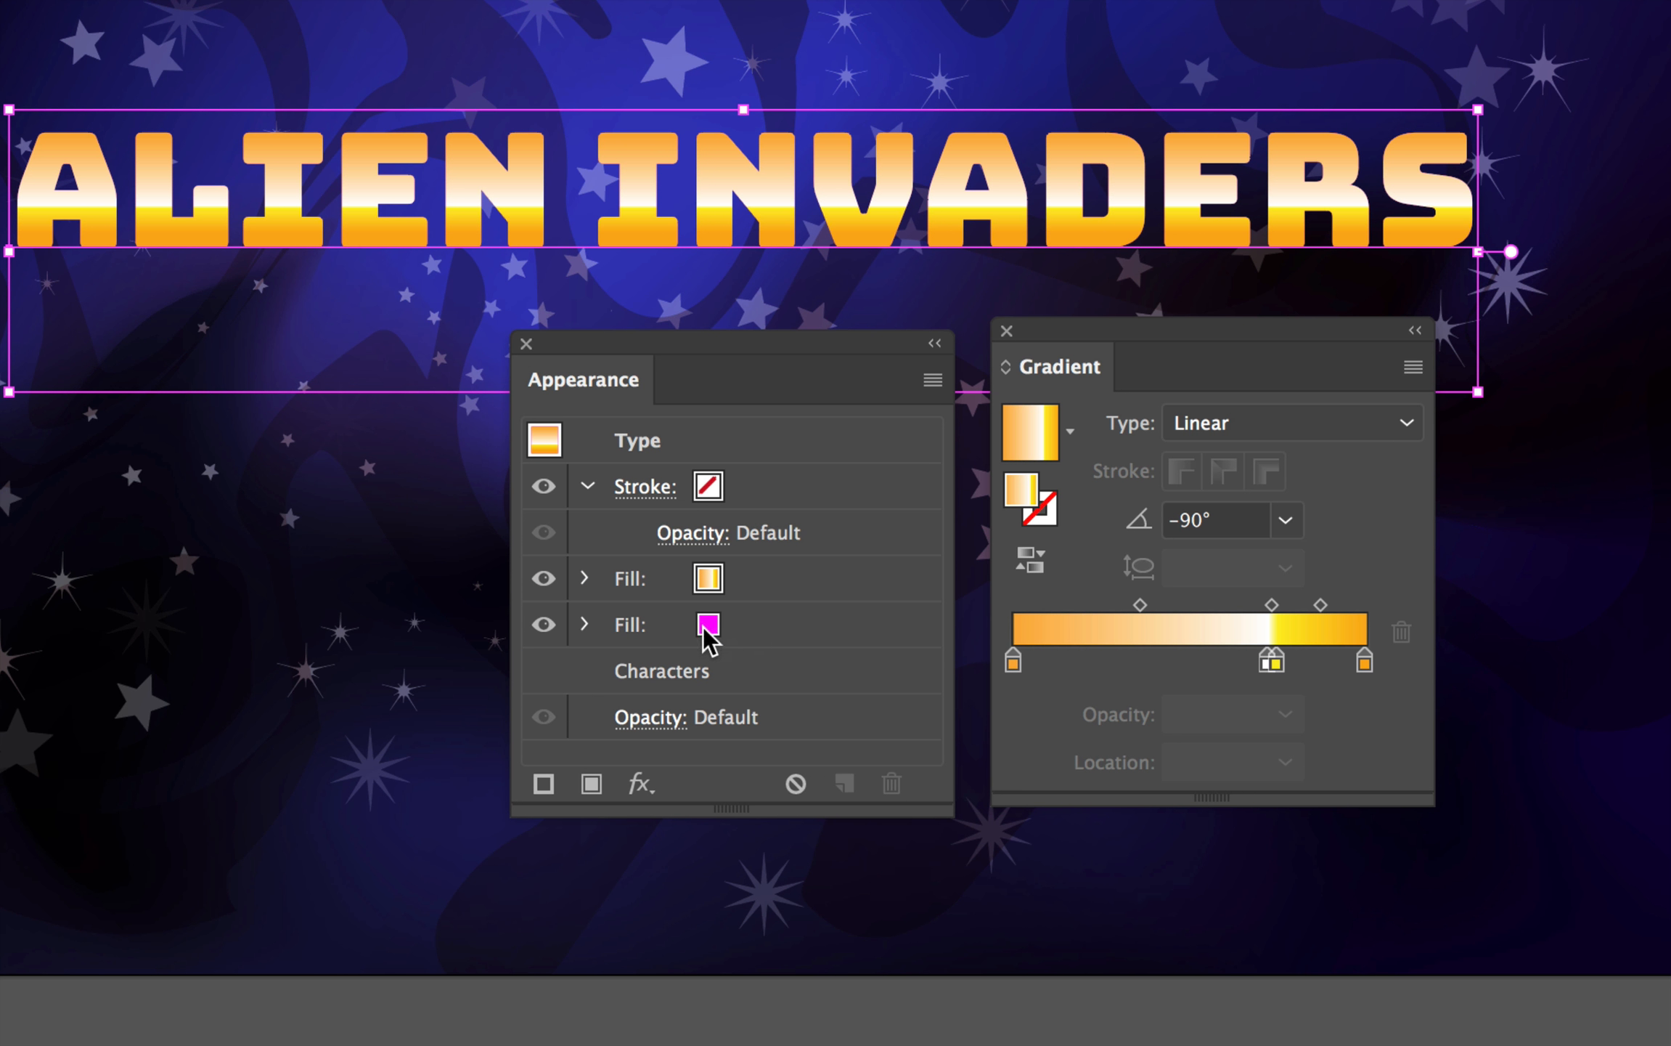
# Apply a previewed Offset Path effect of 4 px with miter joins to the title's magenta fill.
pyautogui.click(735, 635)
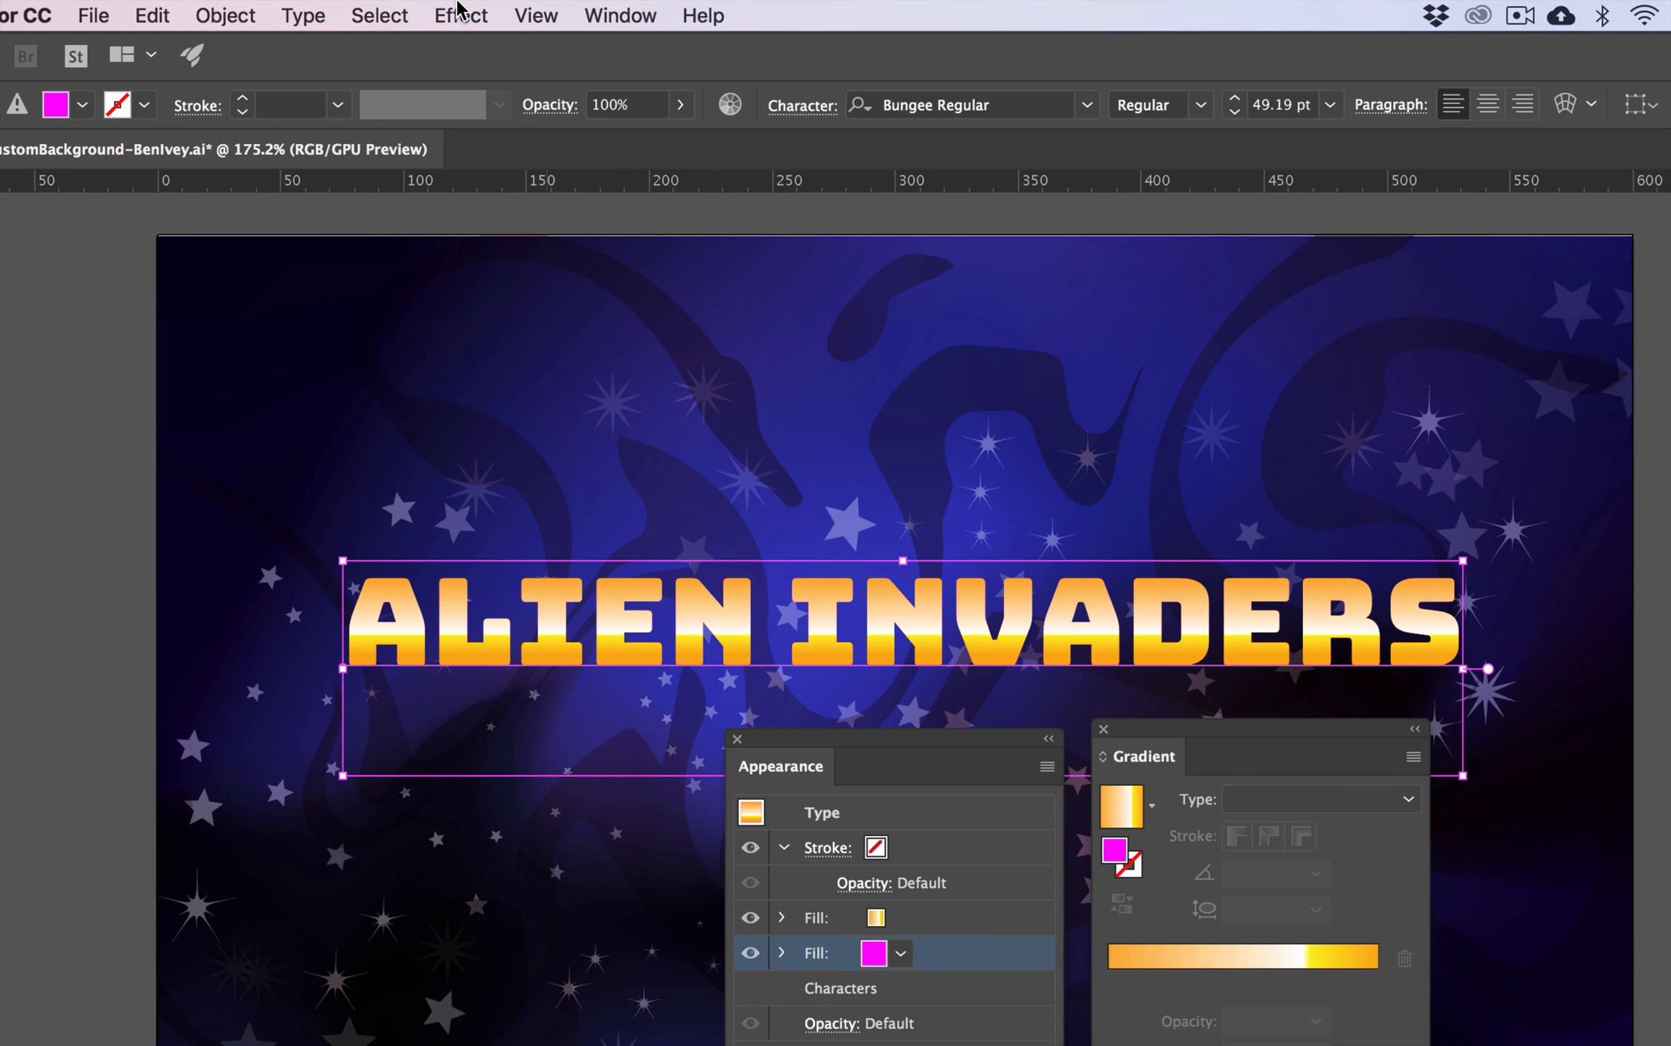
pyautogui.click(435, 10)
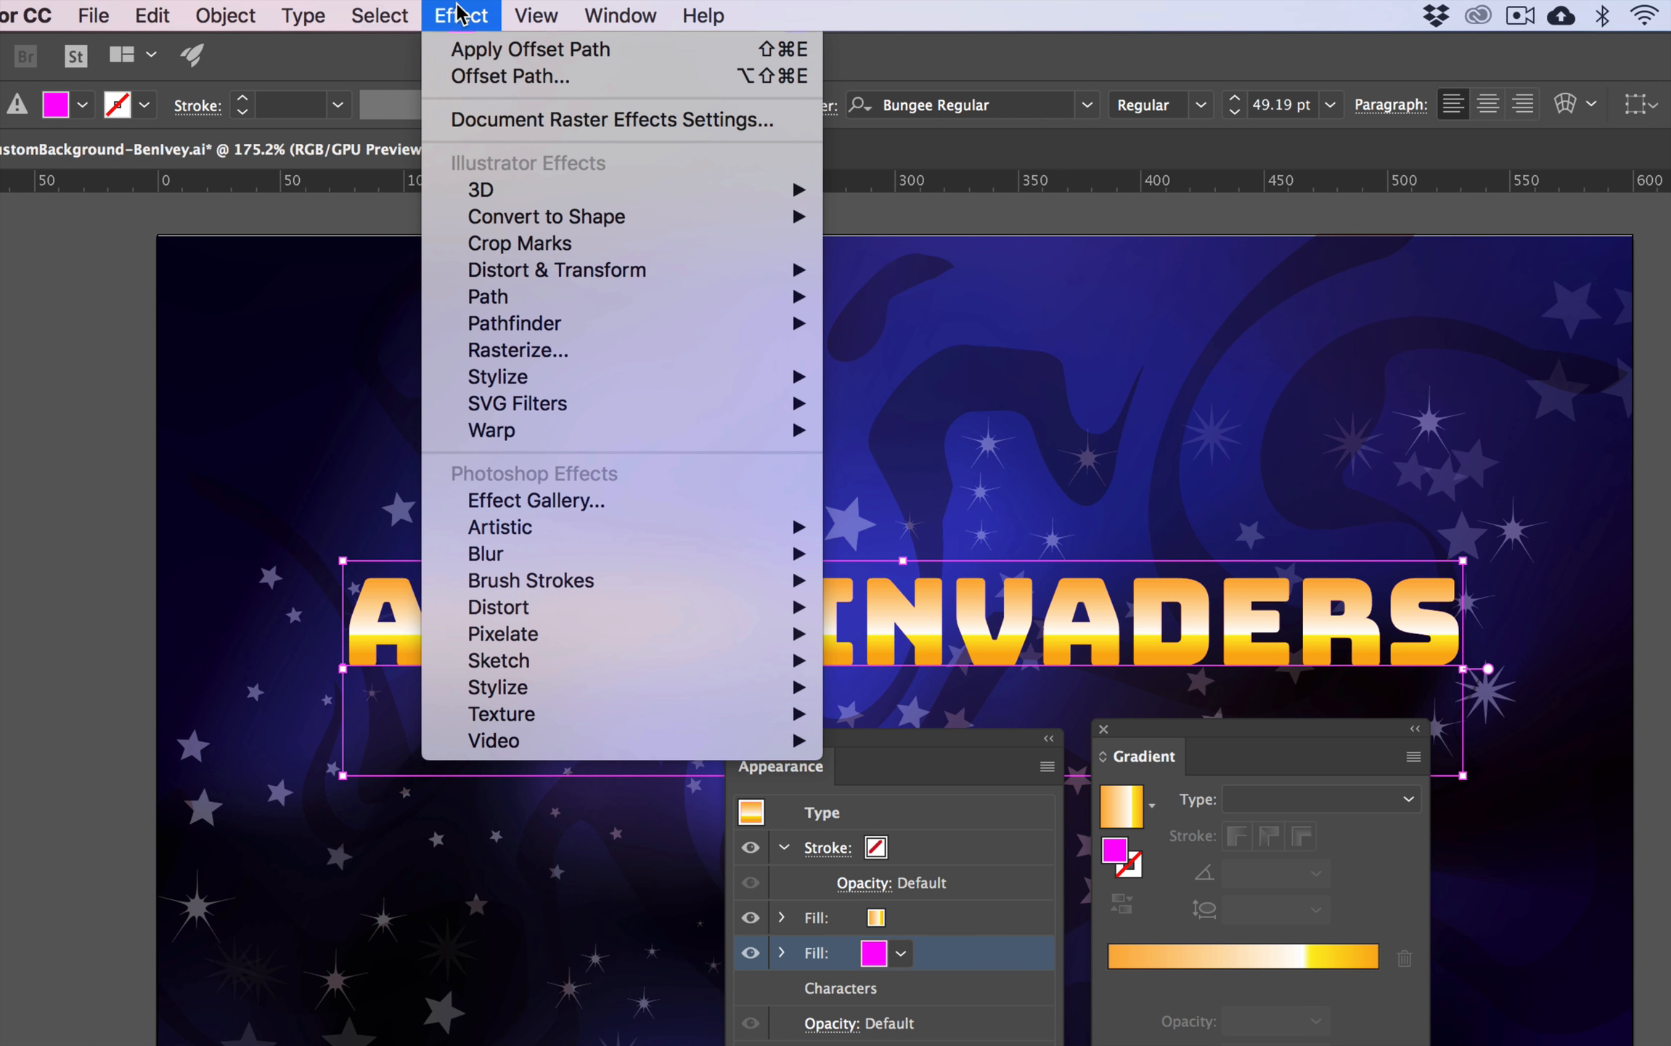
pyautogui.moveTo(803, 298)
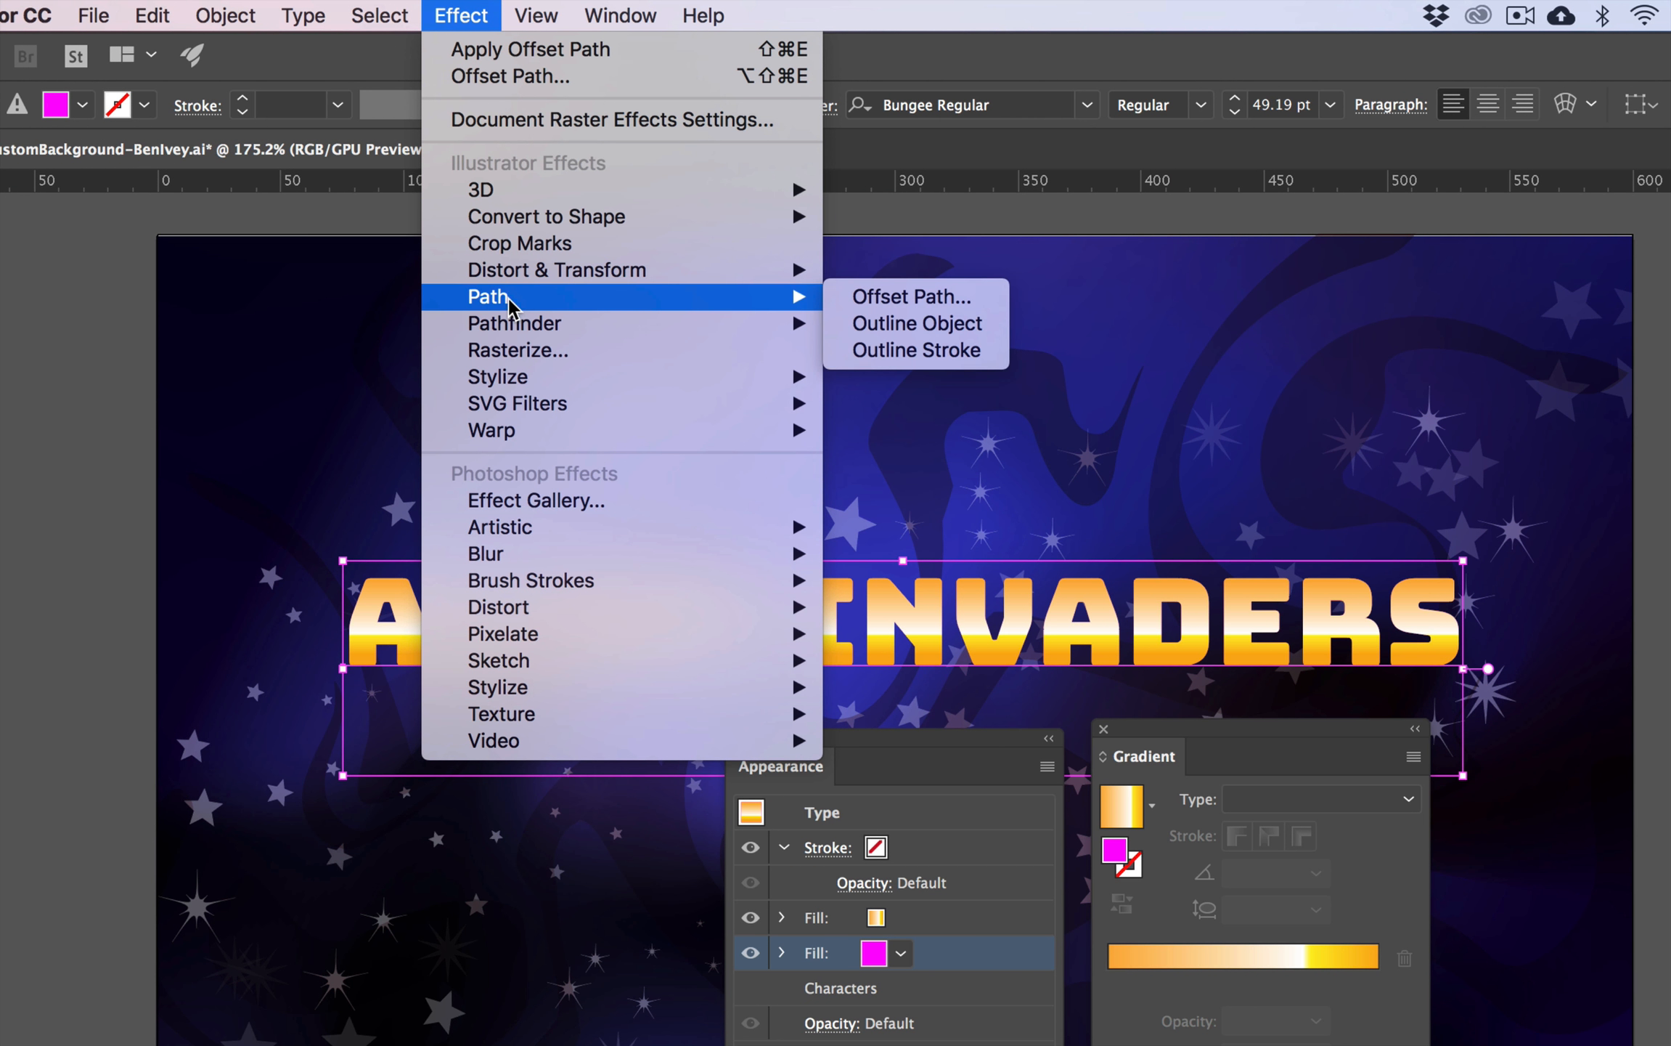
pyautogui.click(897, 304)
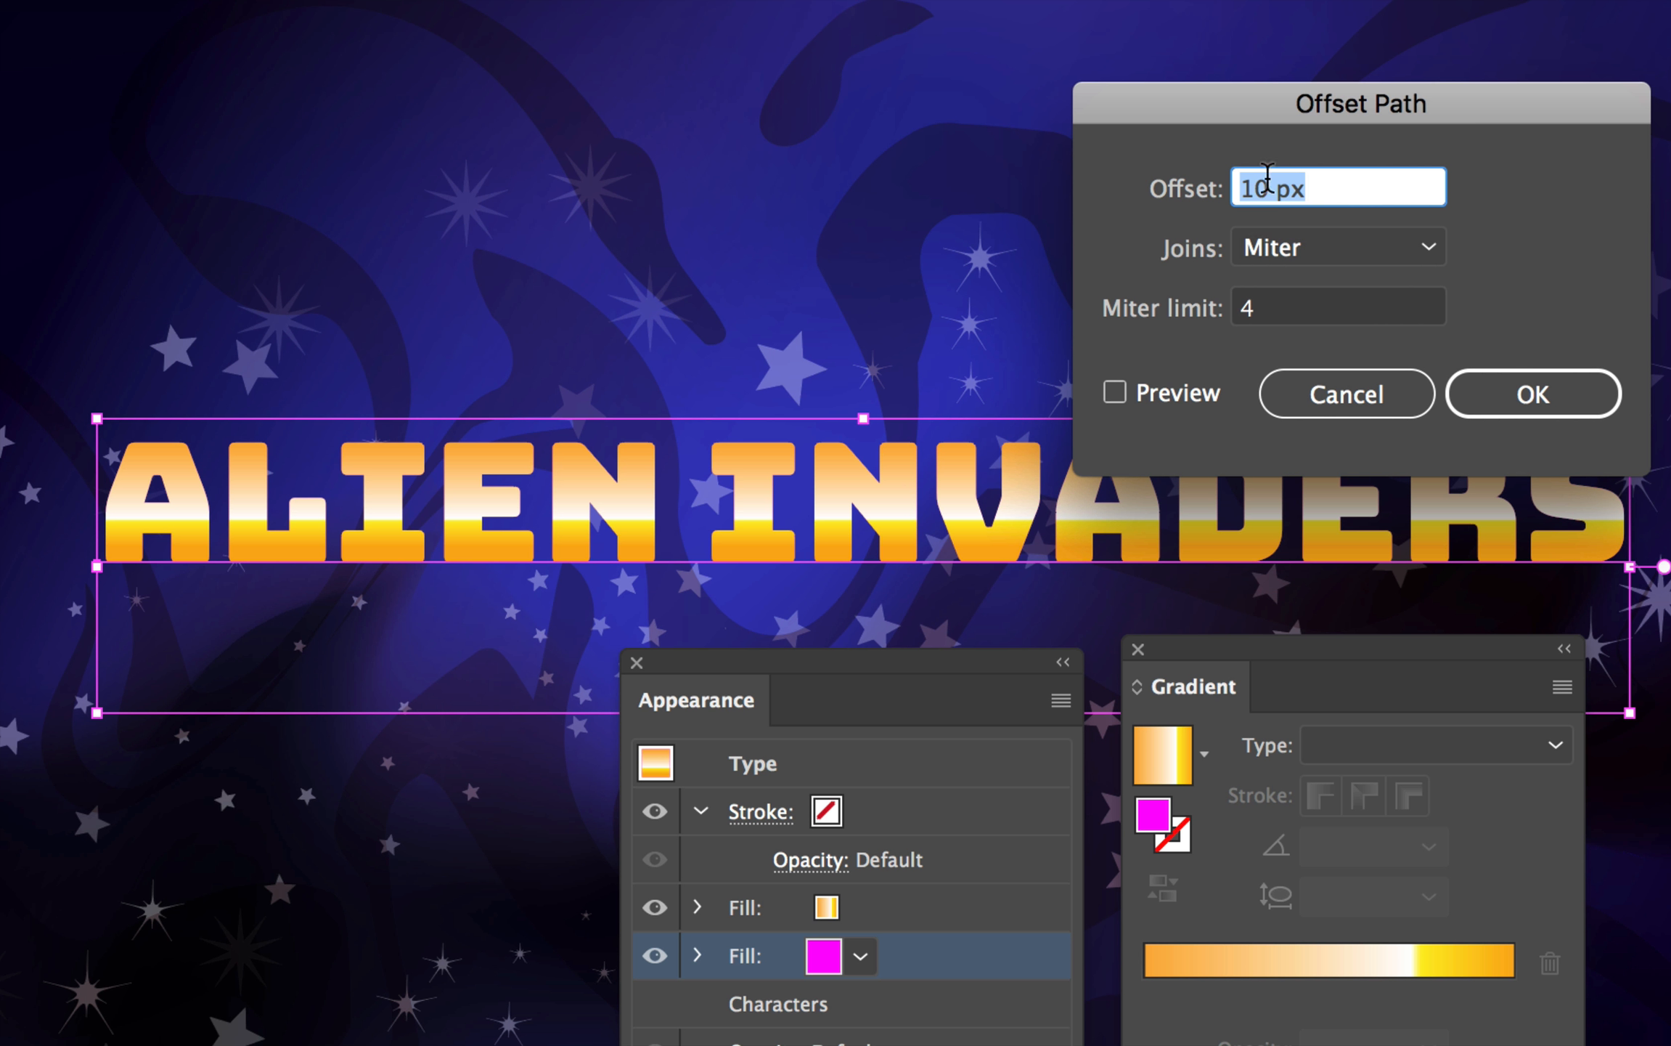
pyautogui.click(1168, 399)
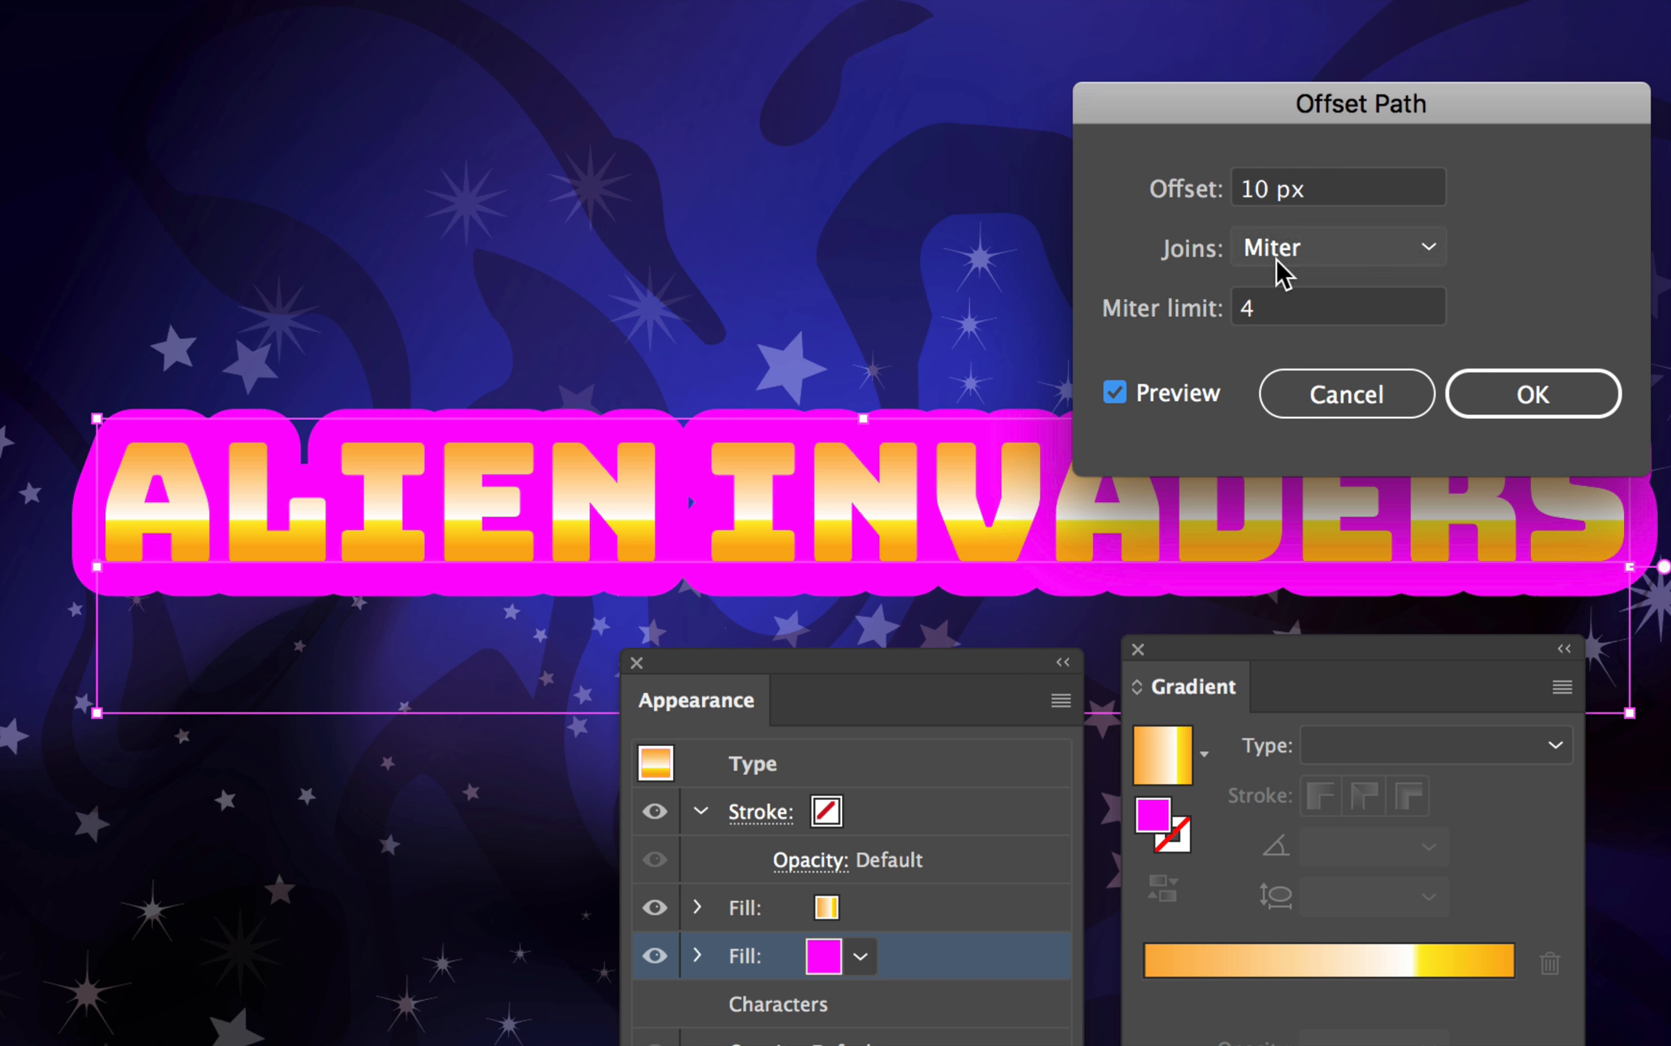
pyautogui.click(1330, 196)
pyautogui.press('Down')
pyautogui.press('Down')
pyautogui.press('Down')
pyautogui.press('Down')
pyautogui.press('Down')
pyautogui.press('Down')
pyautogui.press('Down')
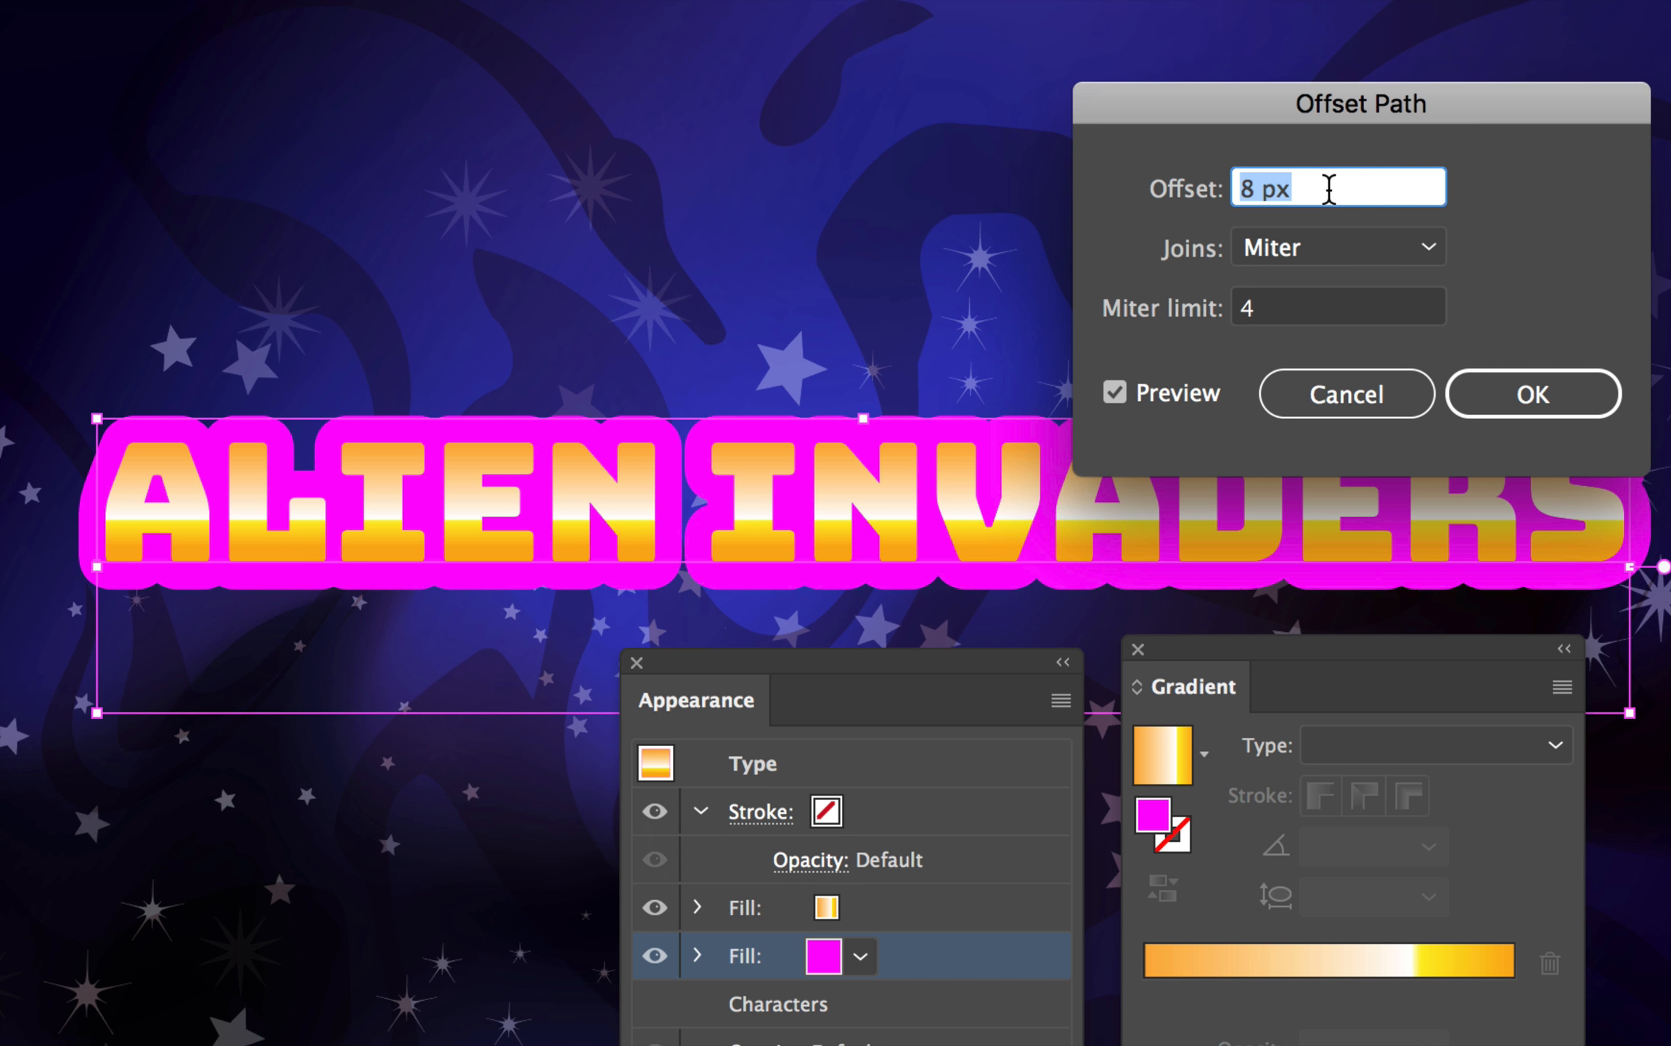
pyautogui.press('Down')
pyautogui.press('Down')
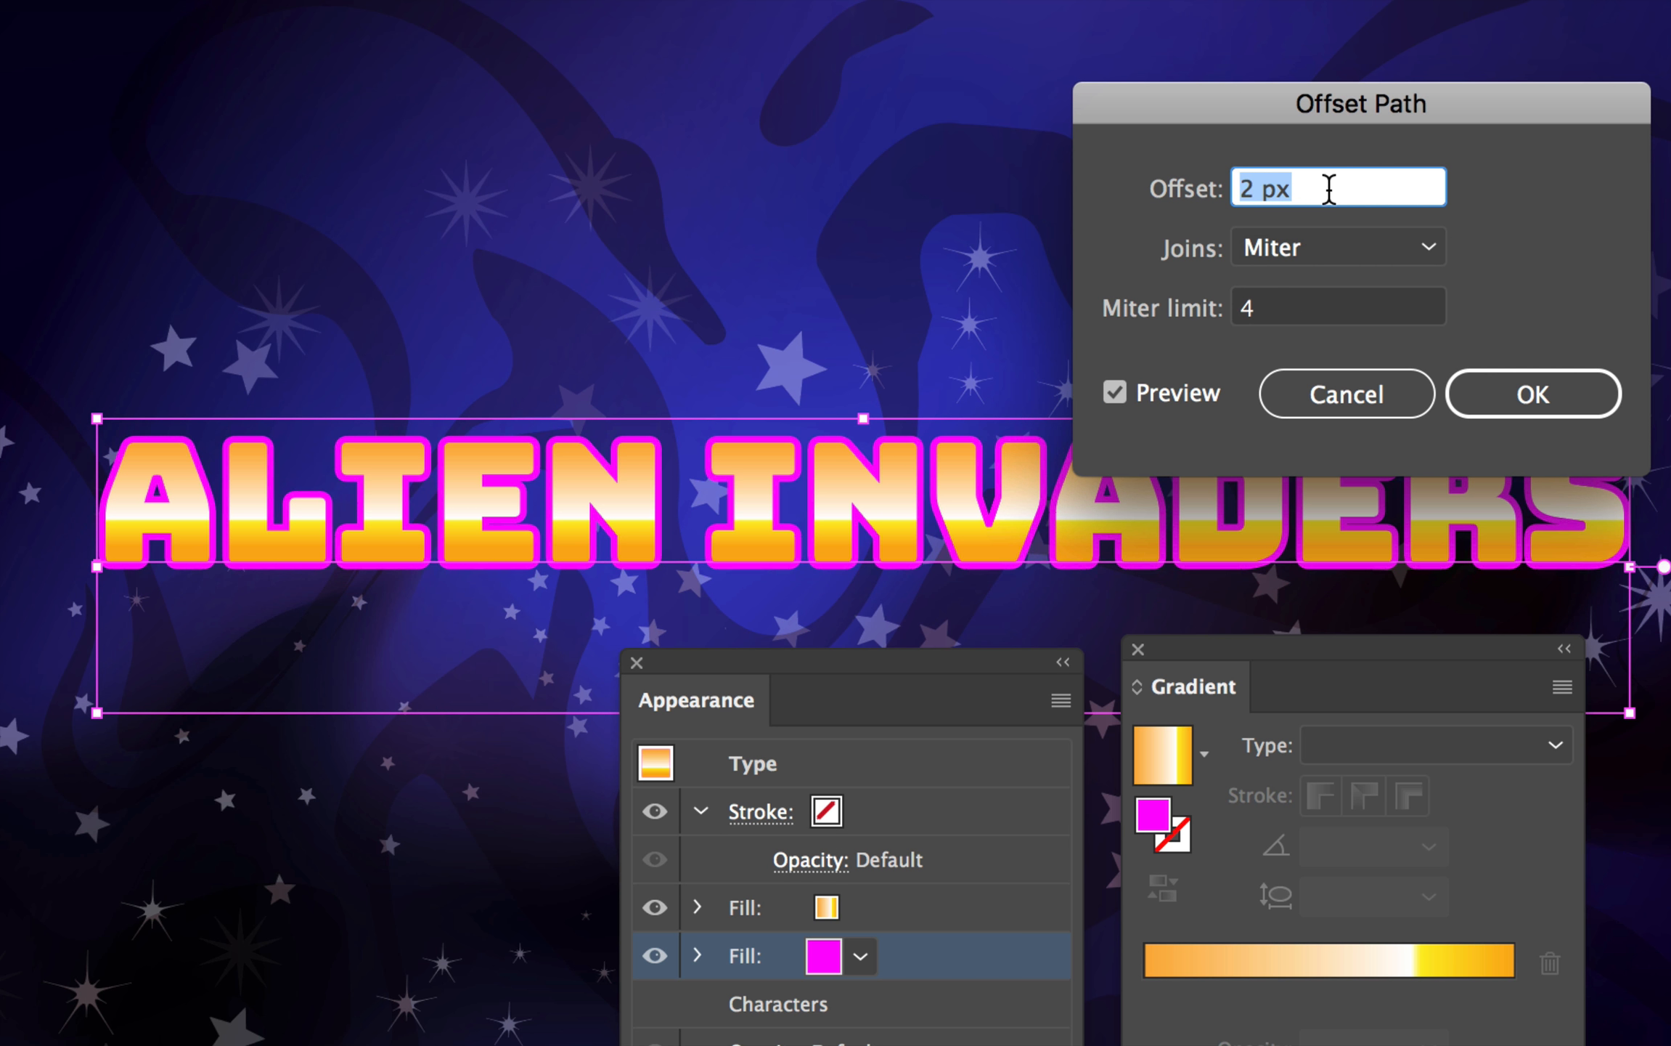
pyautogui.press('Up')
pyautogui.press('Up')
pyautogui.press('Up')
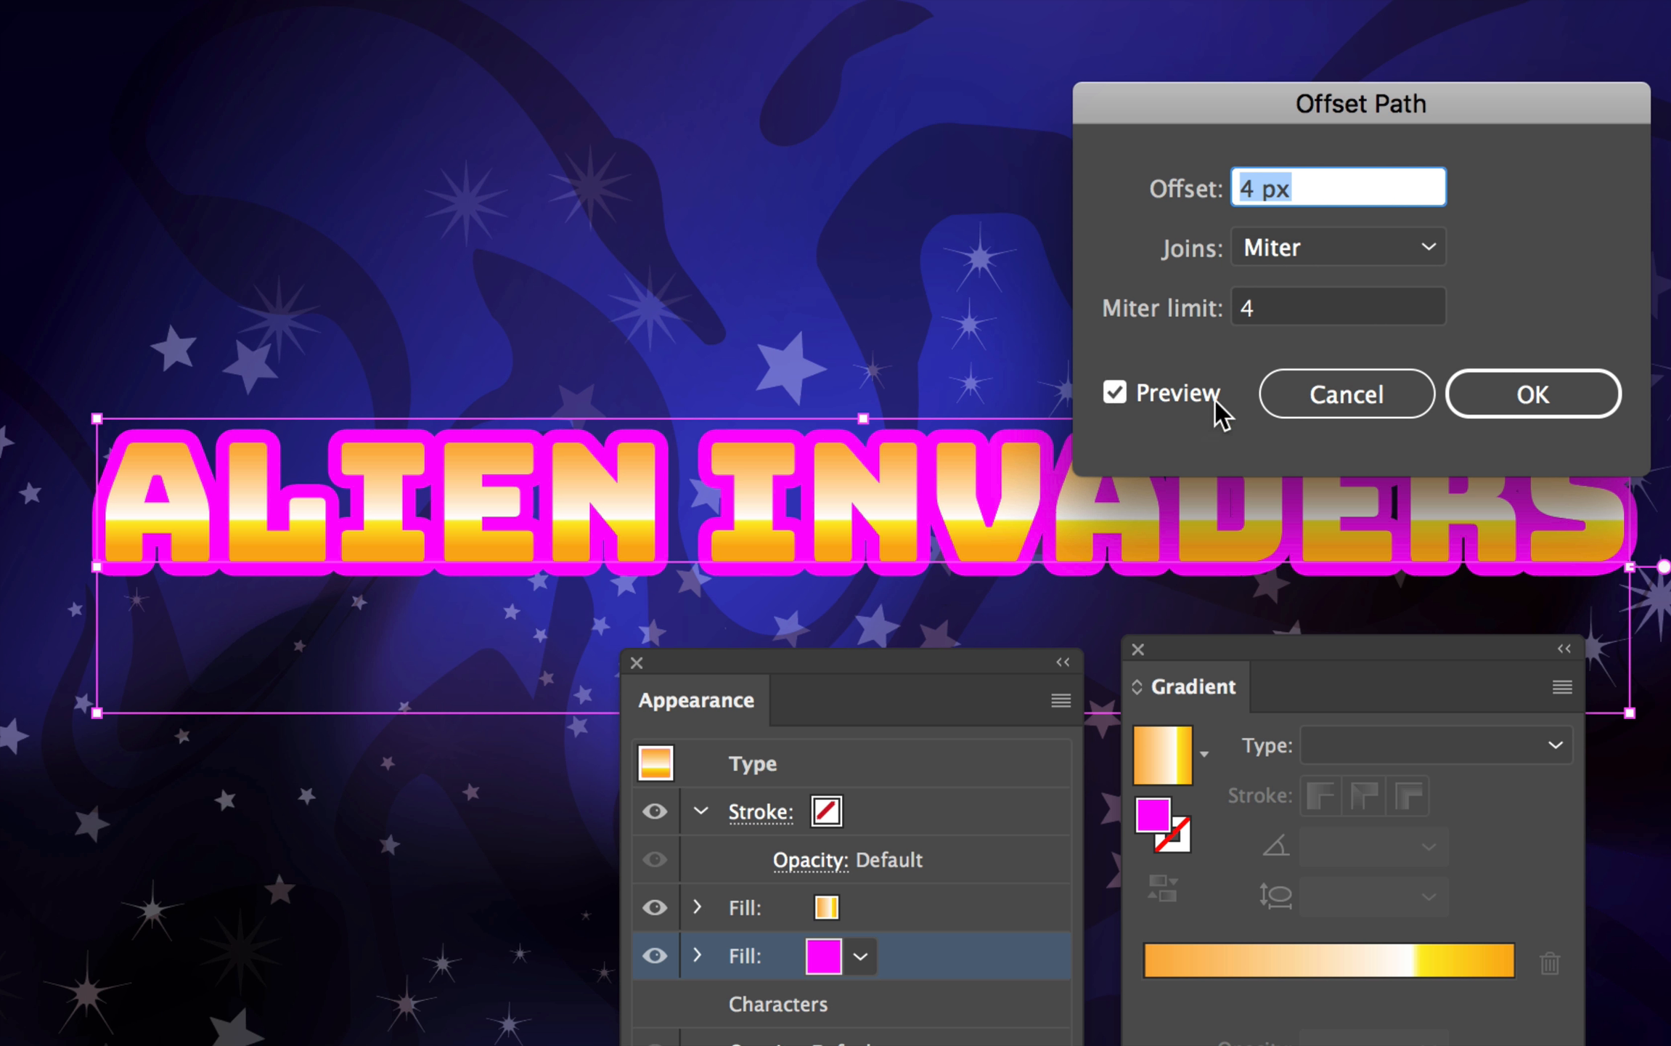
pyautogui.press('Down')
pyautogui.press('Up')
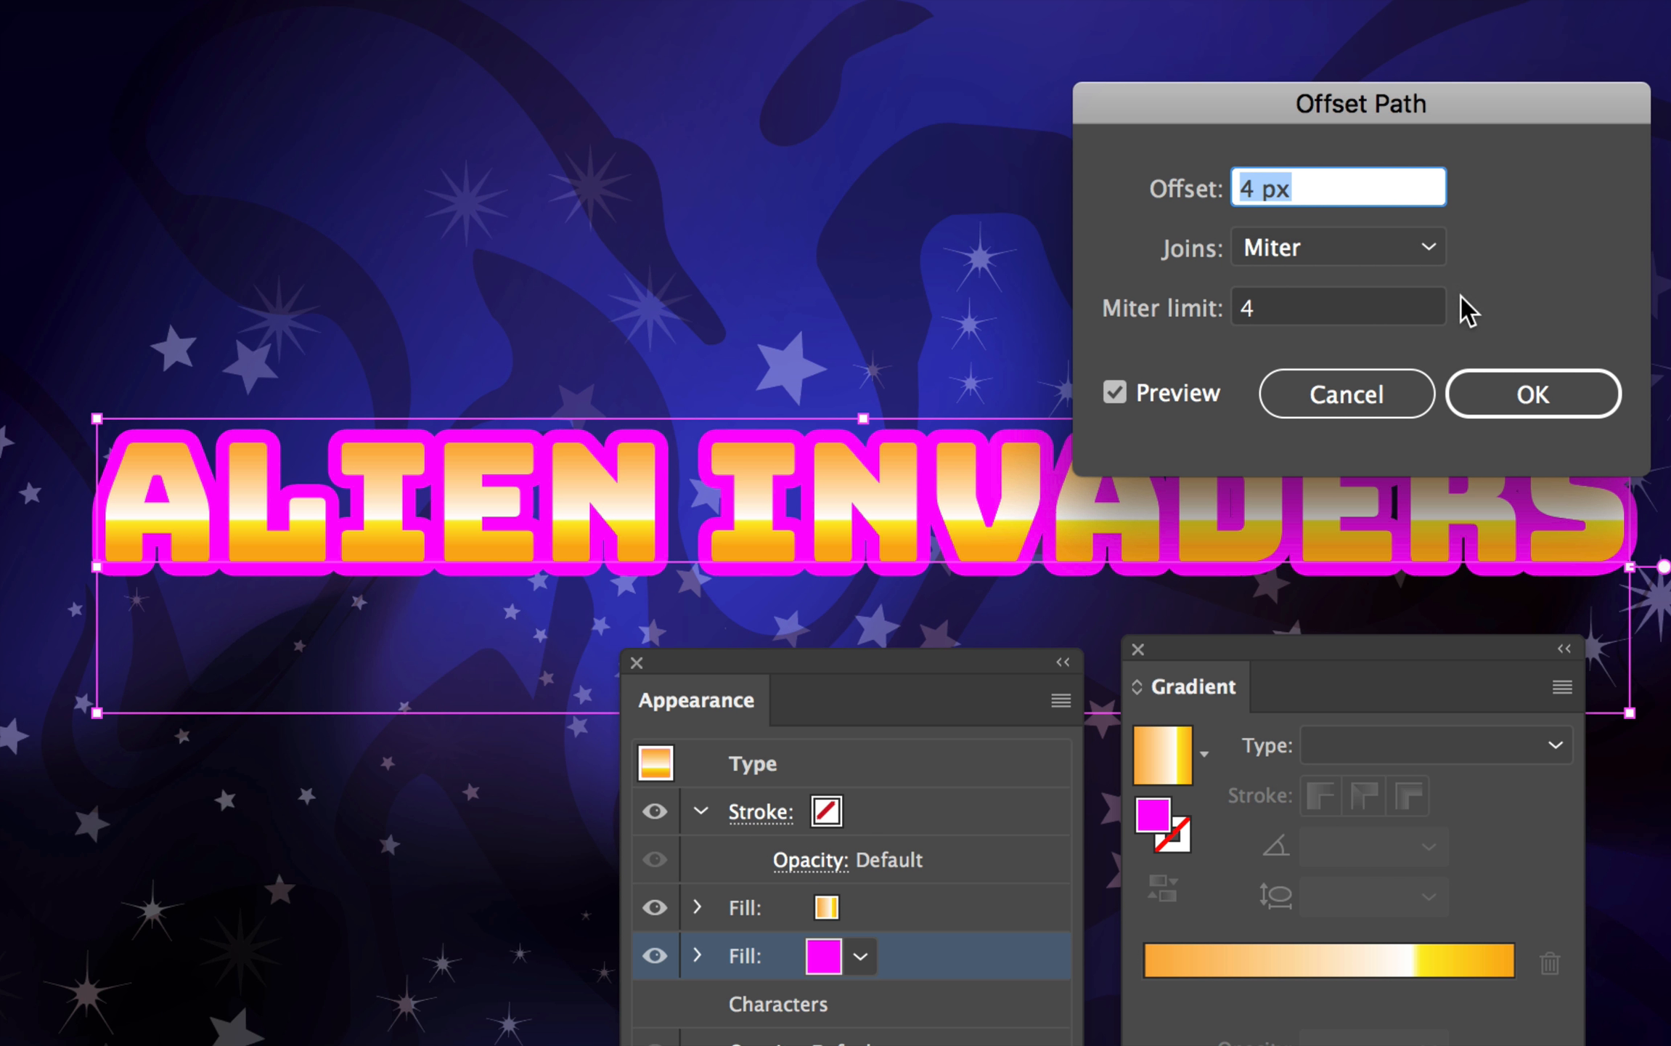
pyautogui.click(1522, 390)
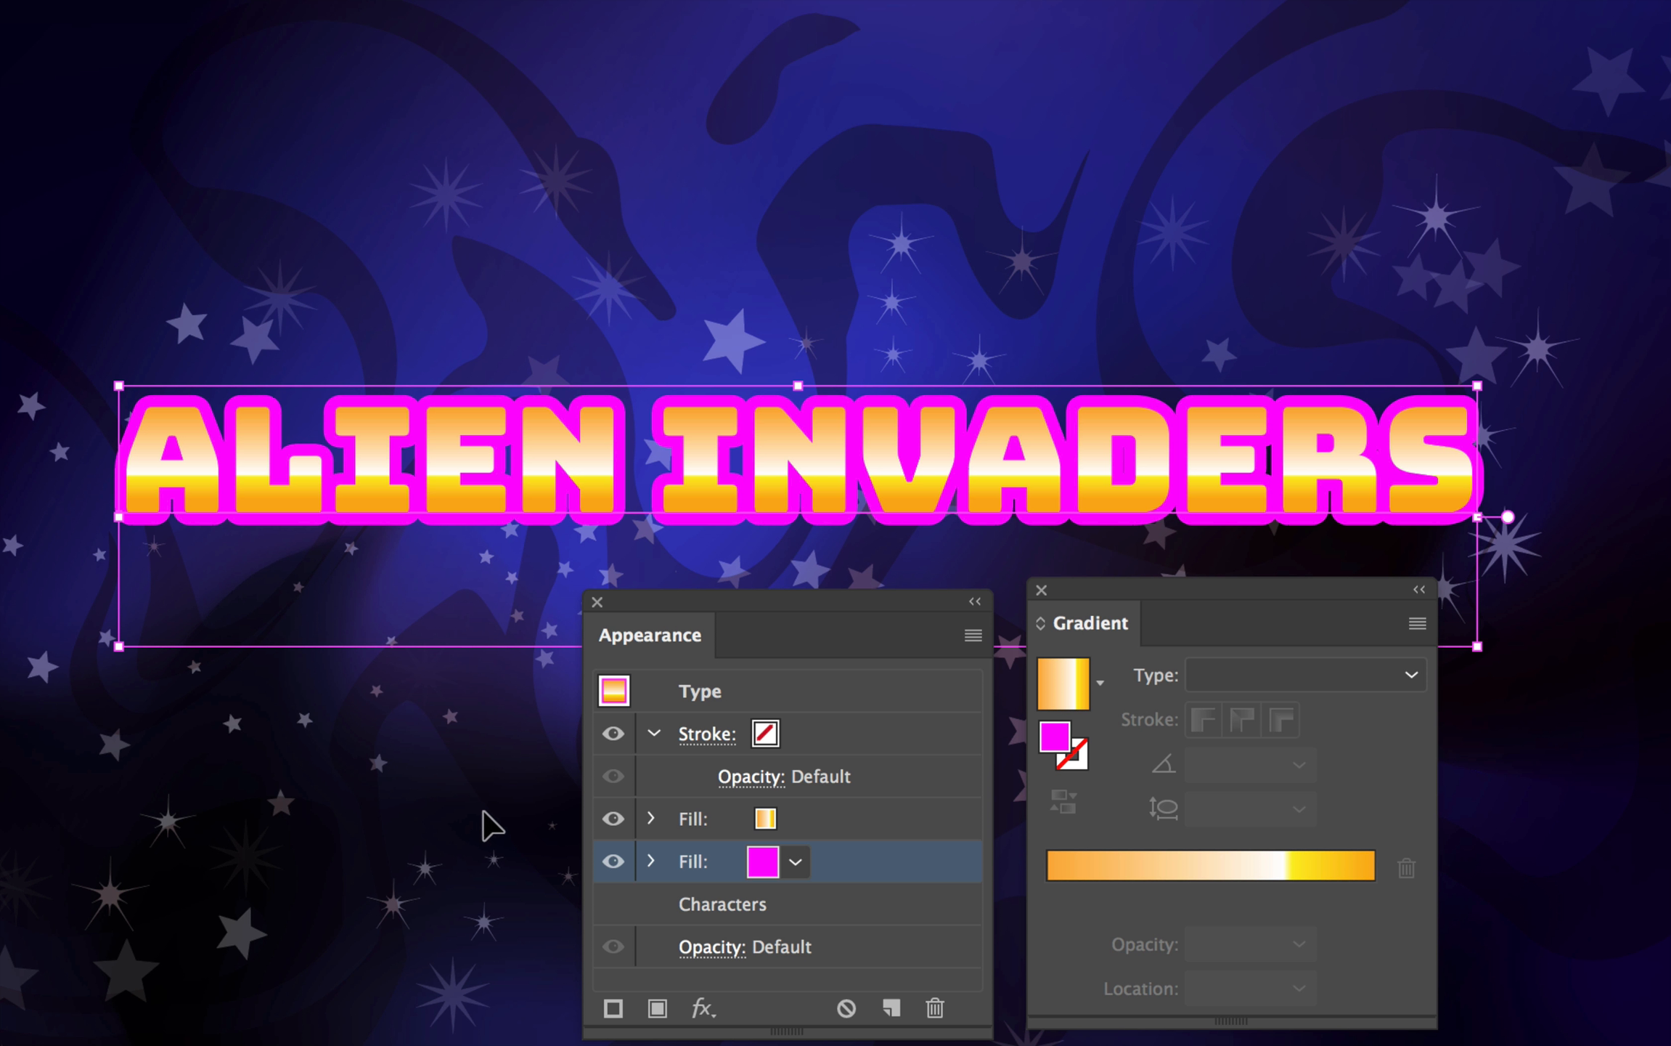
# Give the title's gradient fill a Drop Shadow effect with preview on and the blur set to 4 px.
pyautogui.click(864, 825)
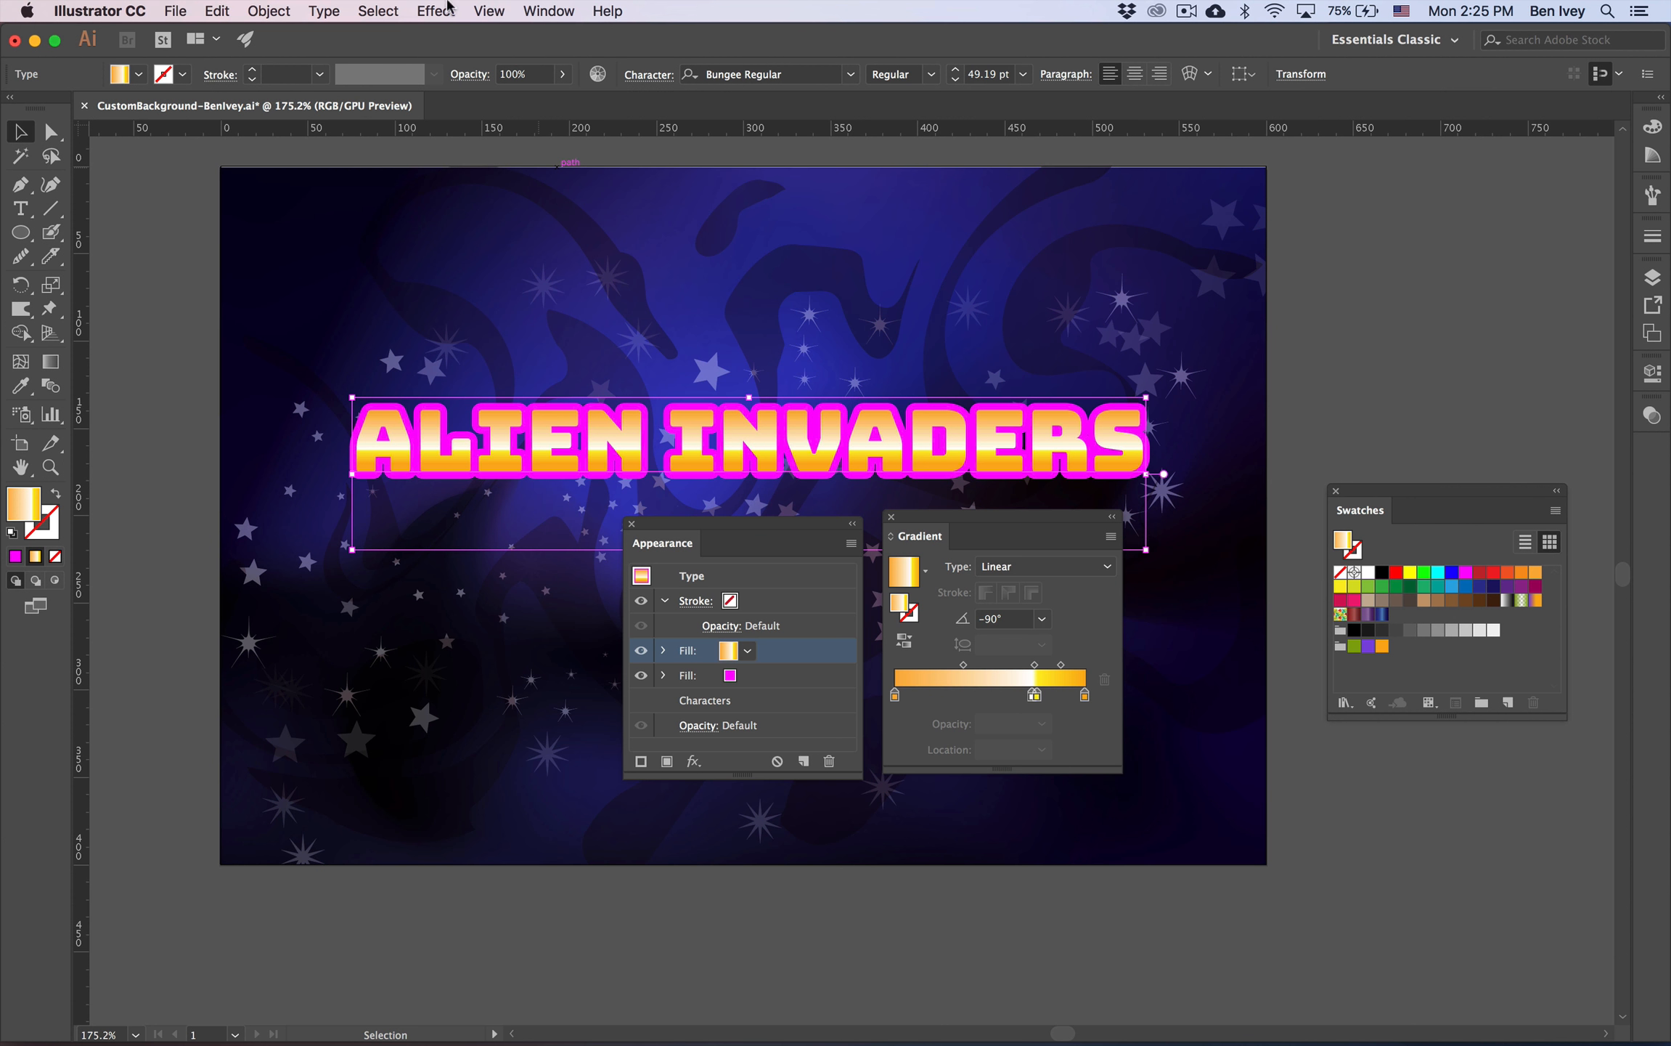
pyautogui.click(425, 8)
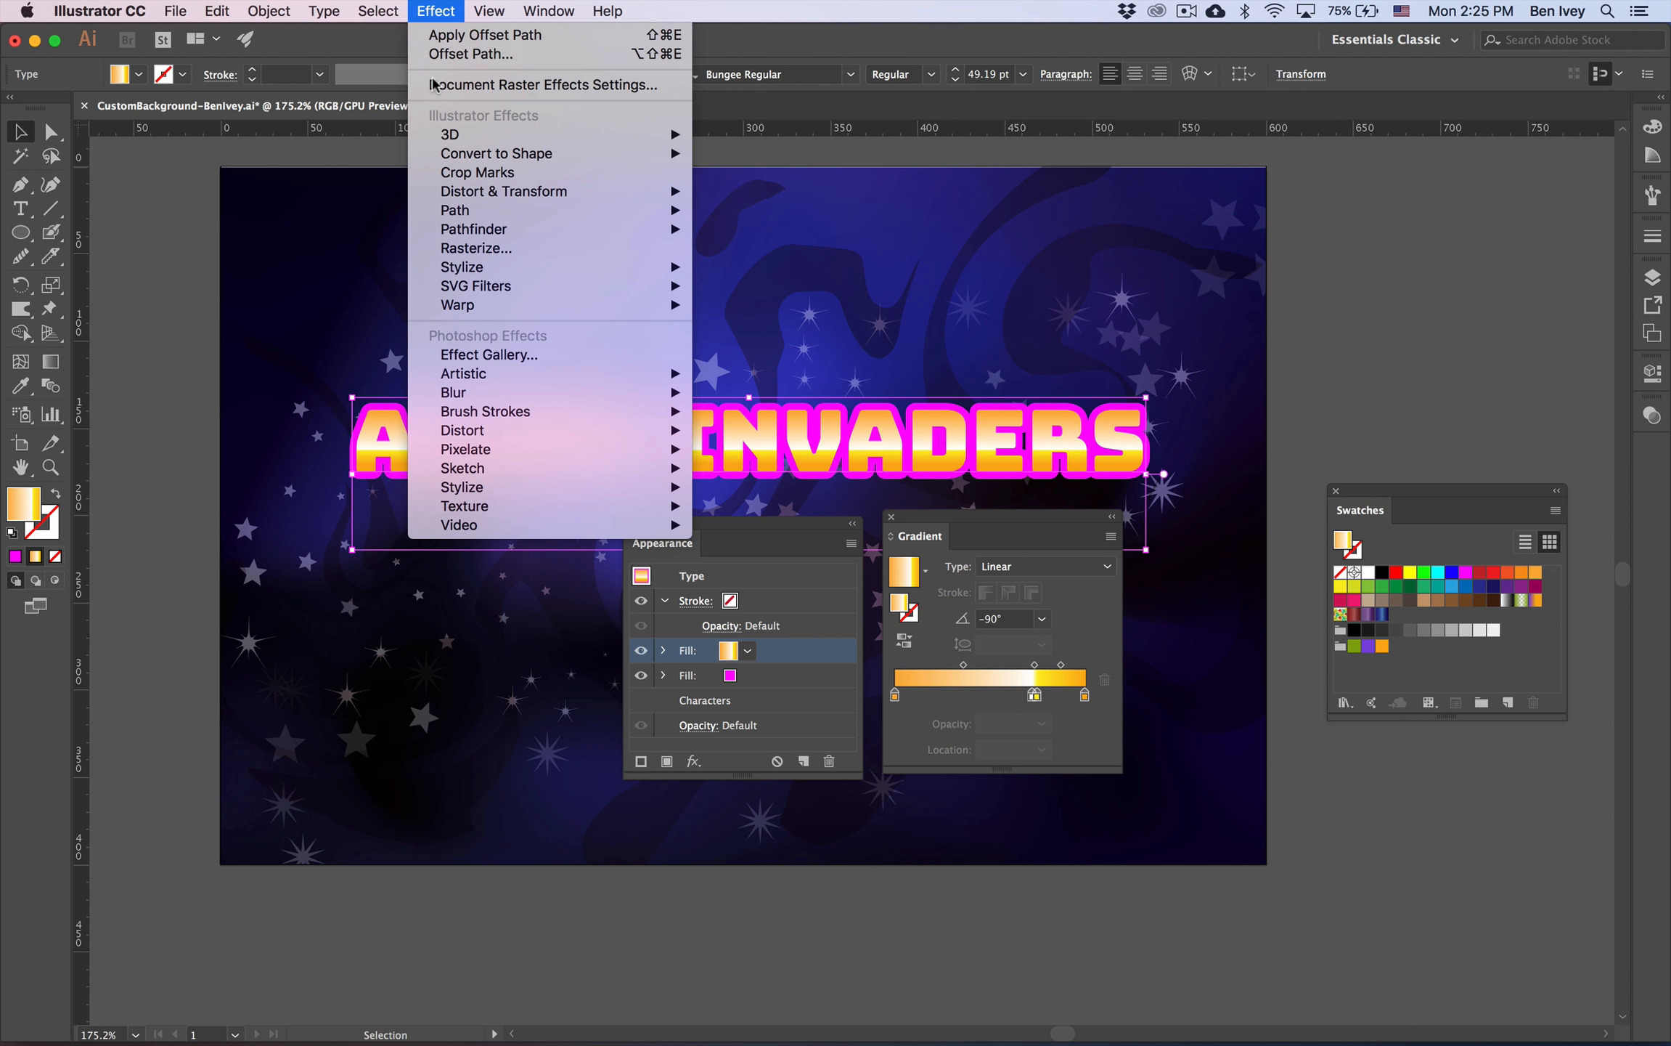
pyautogui.moveTo(475, 270)
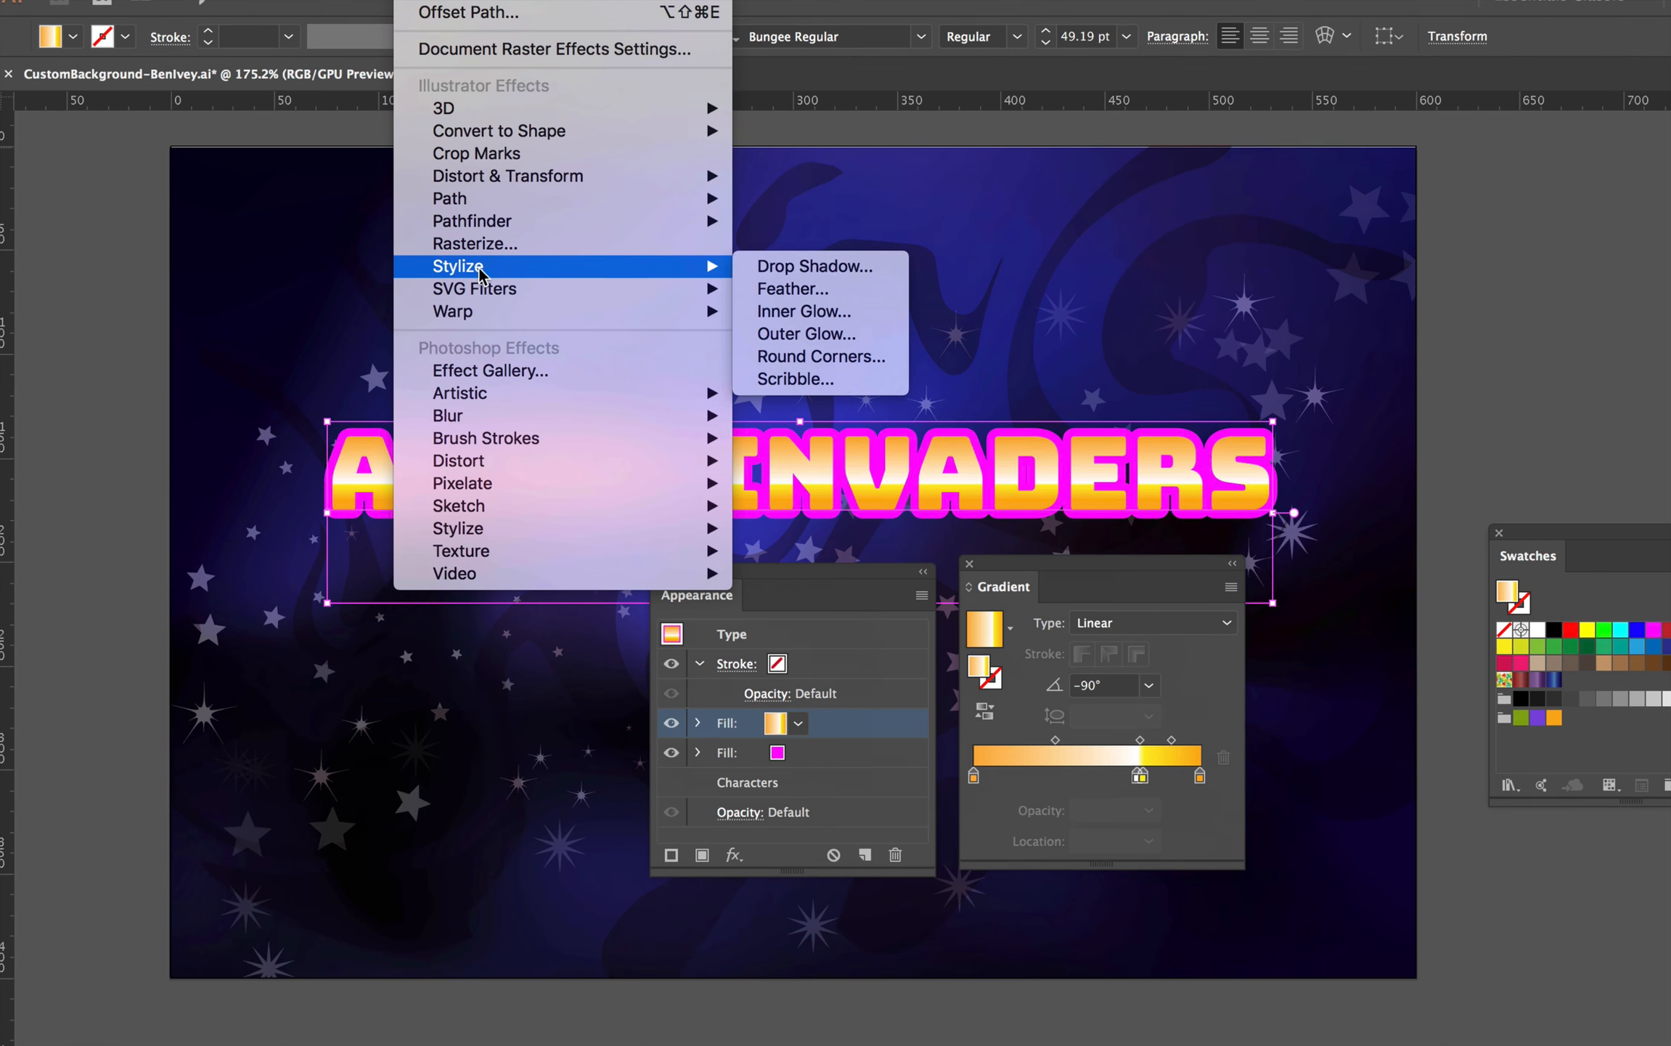
pyautogui.click(815, 266)
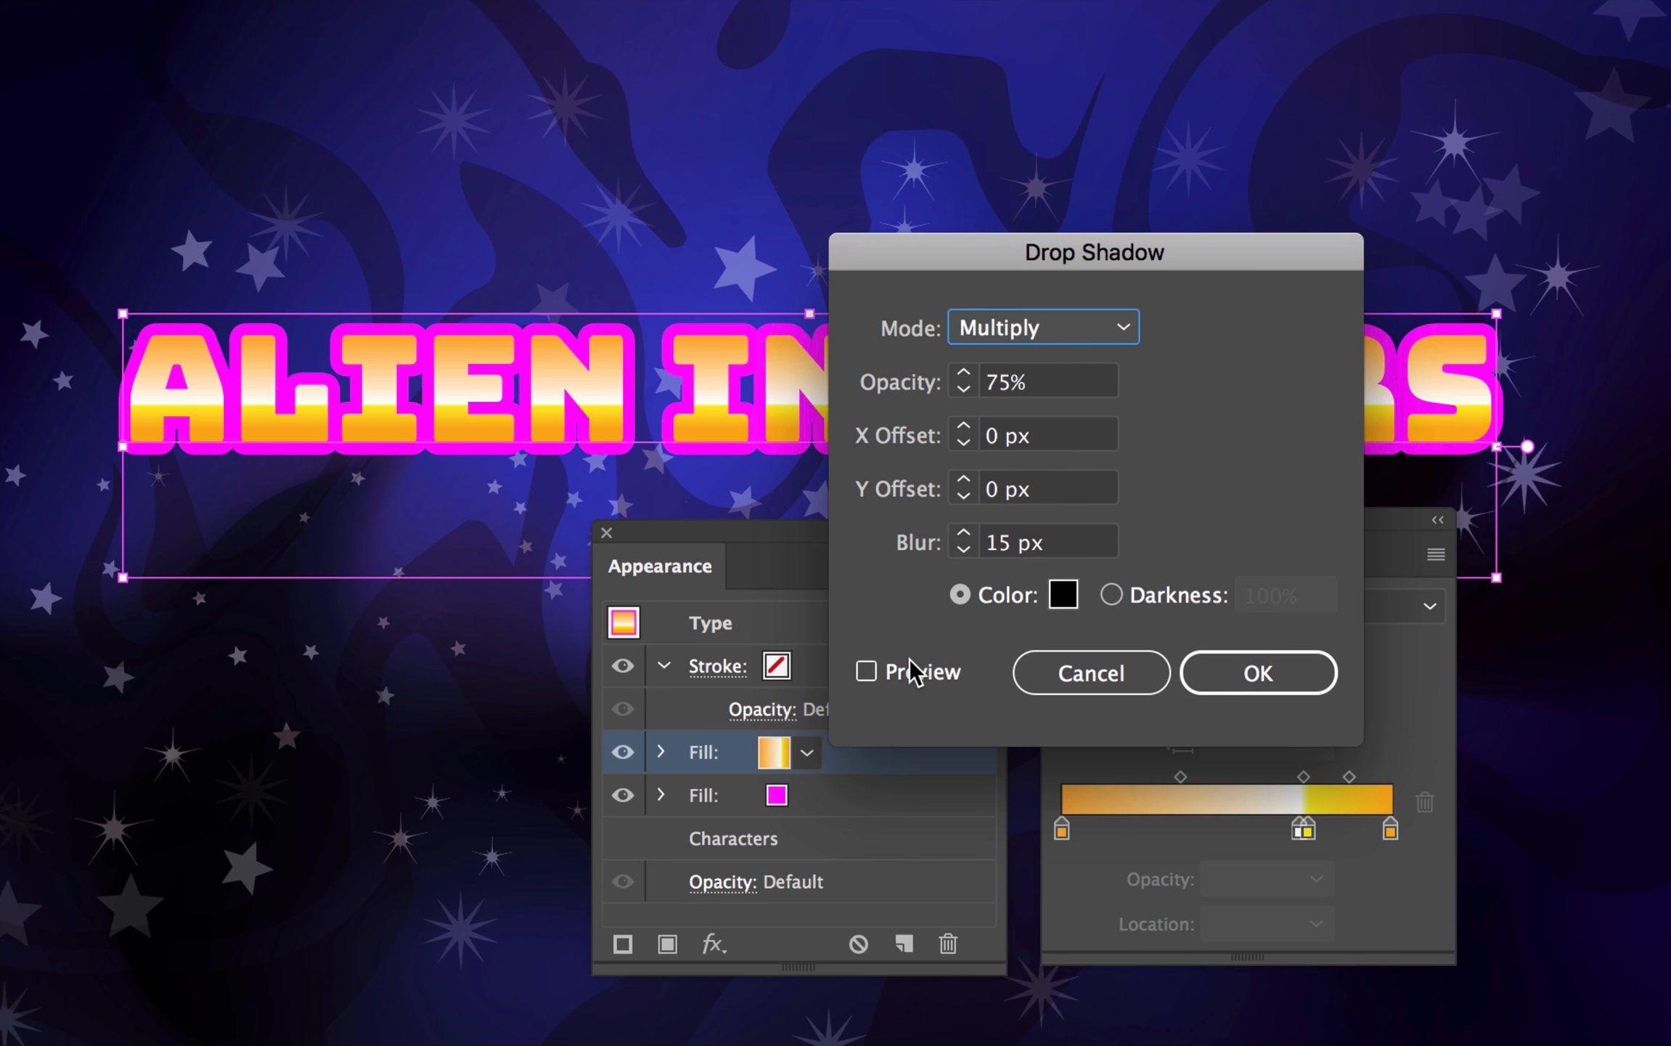
pyautogui.click(912, 663)
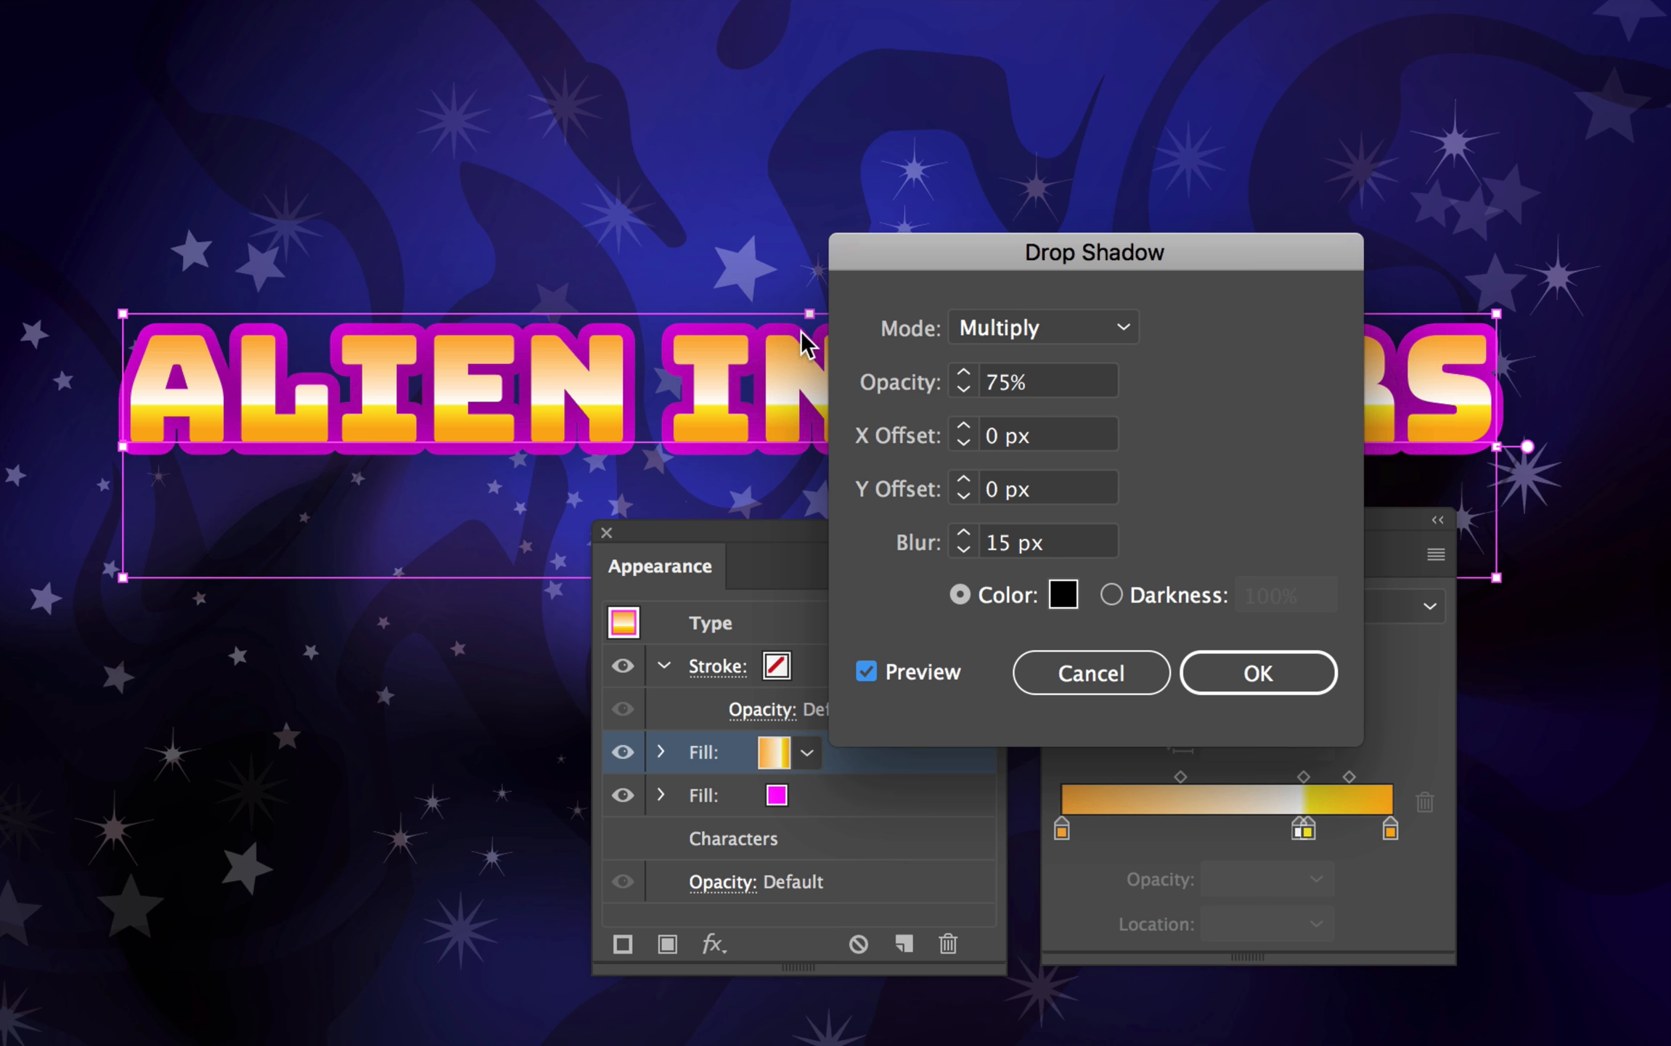
pyautogui.moveTo(858, 262); pyautogui.dragTo(1012, 248)
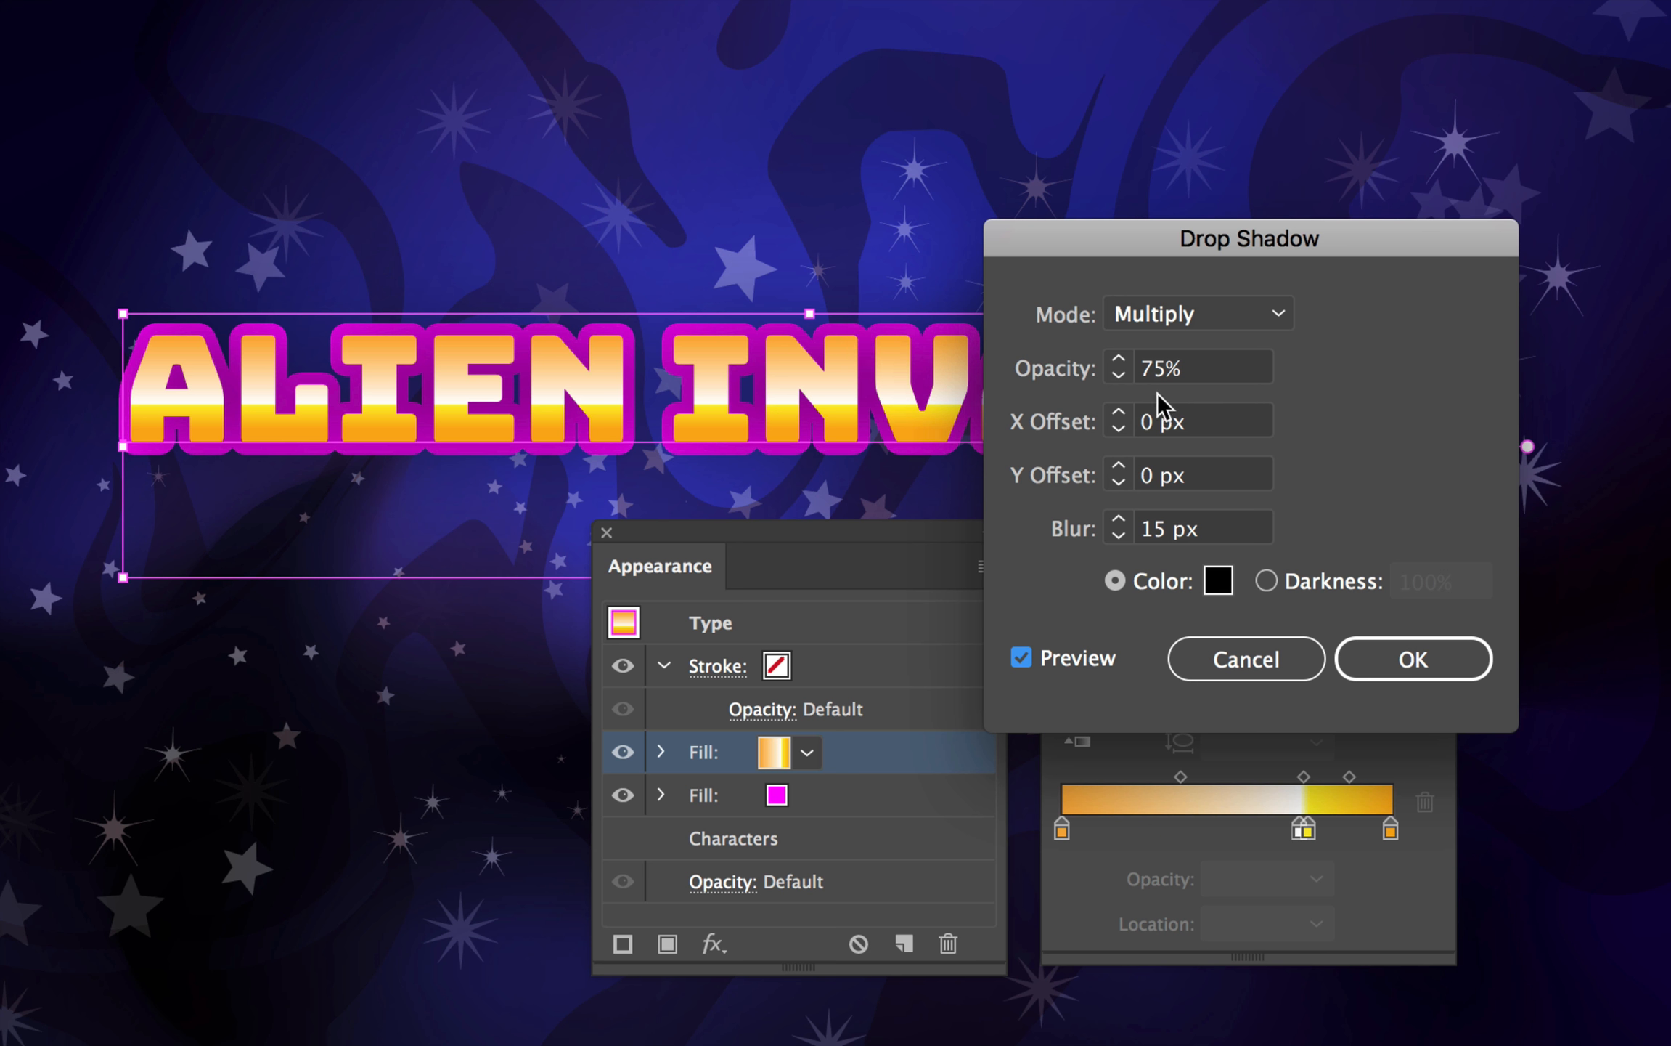
pyautogui.click(1199, 530)
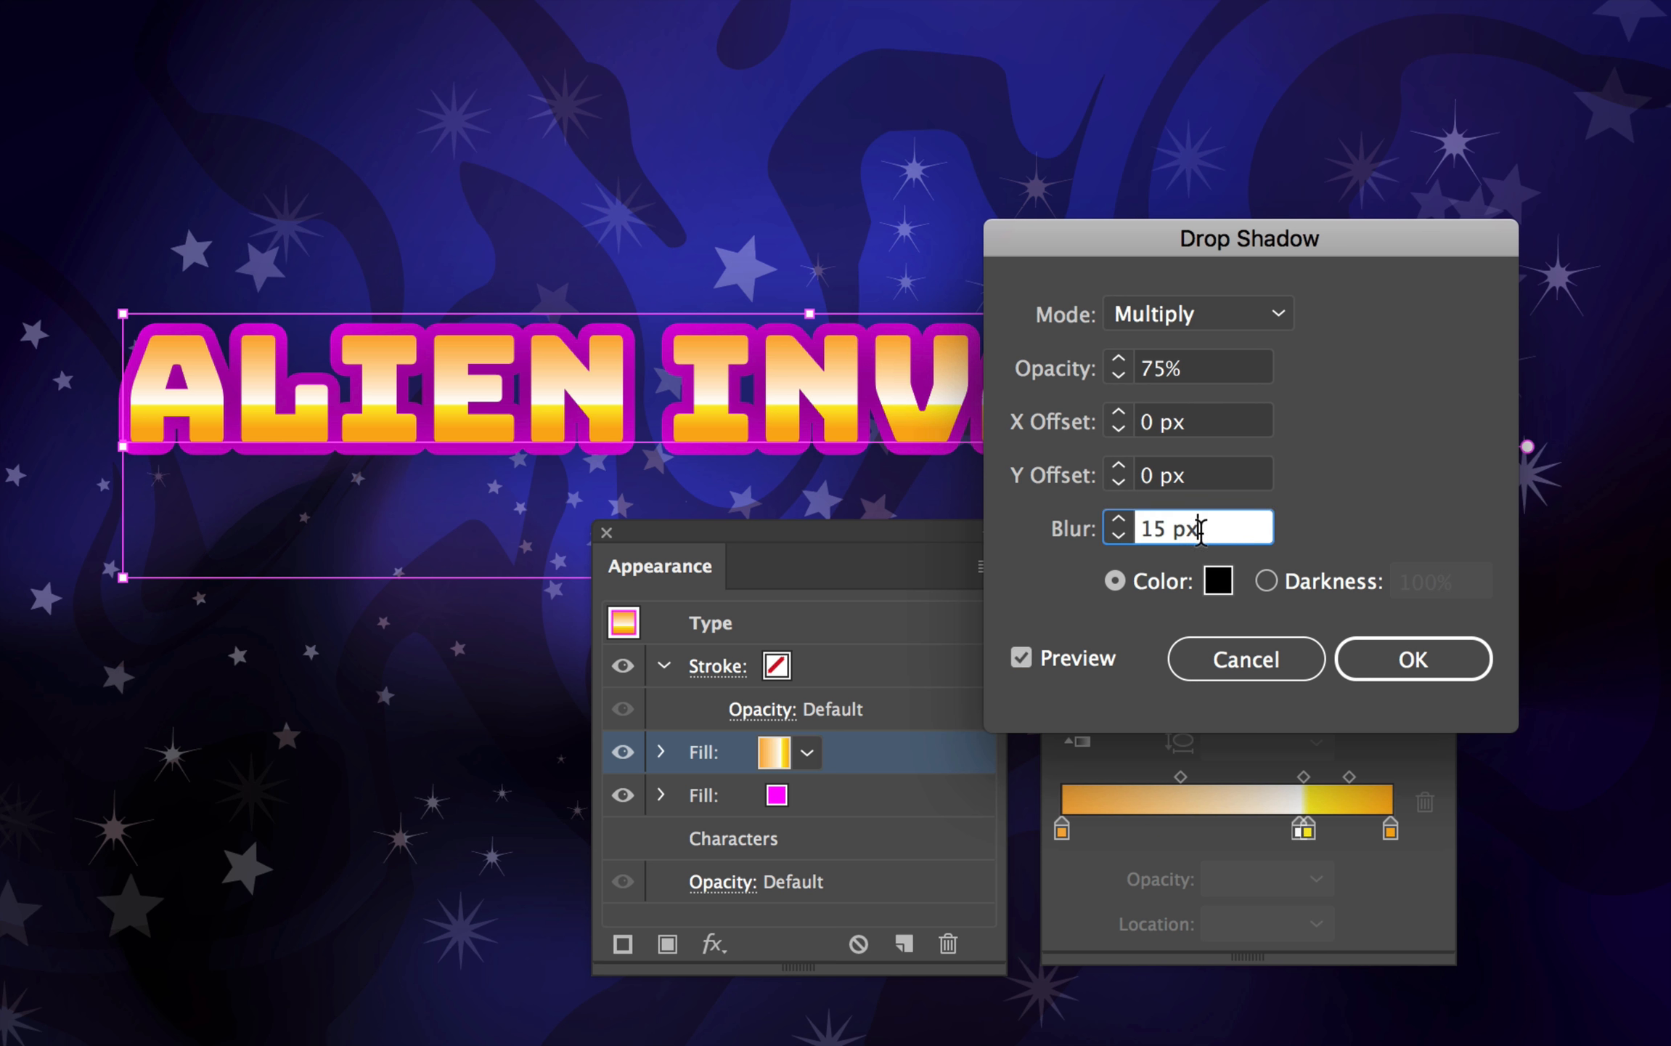
pyautogui.press('Down')
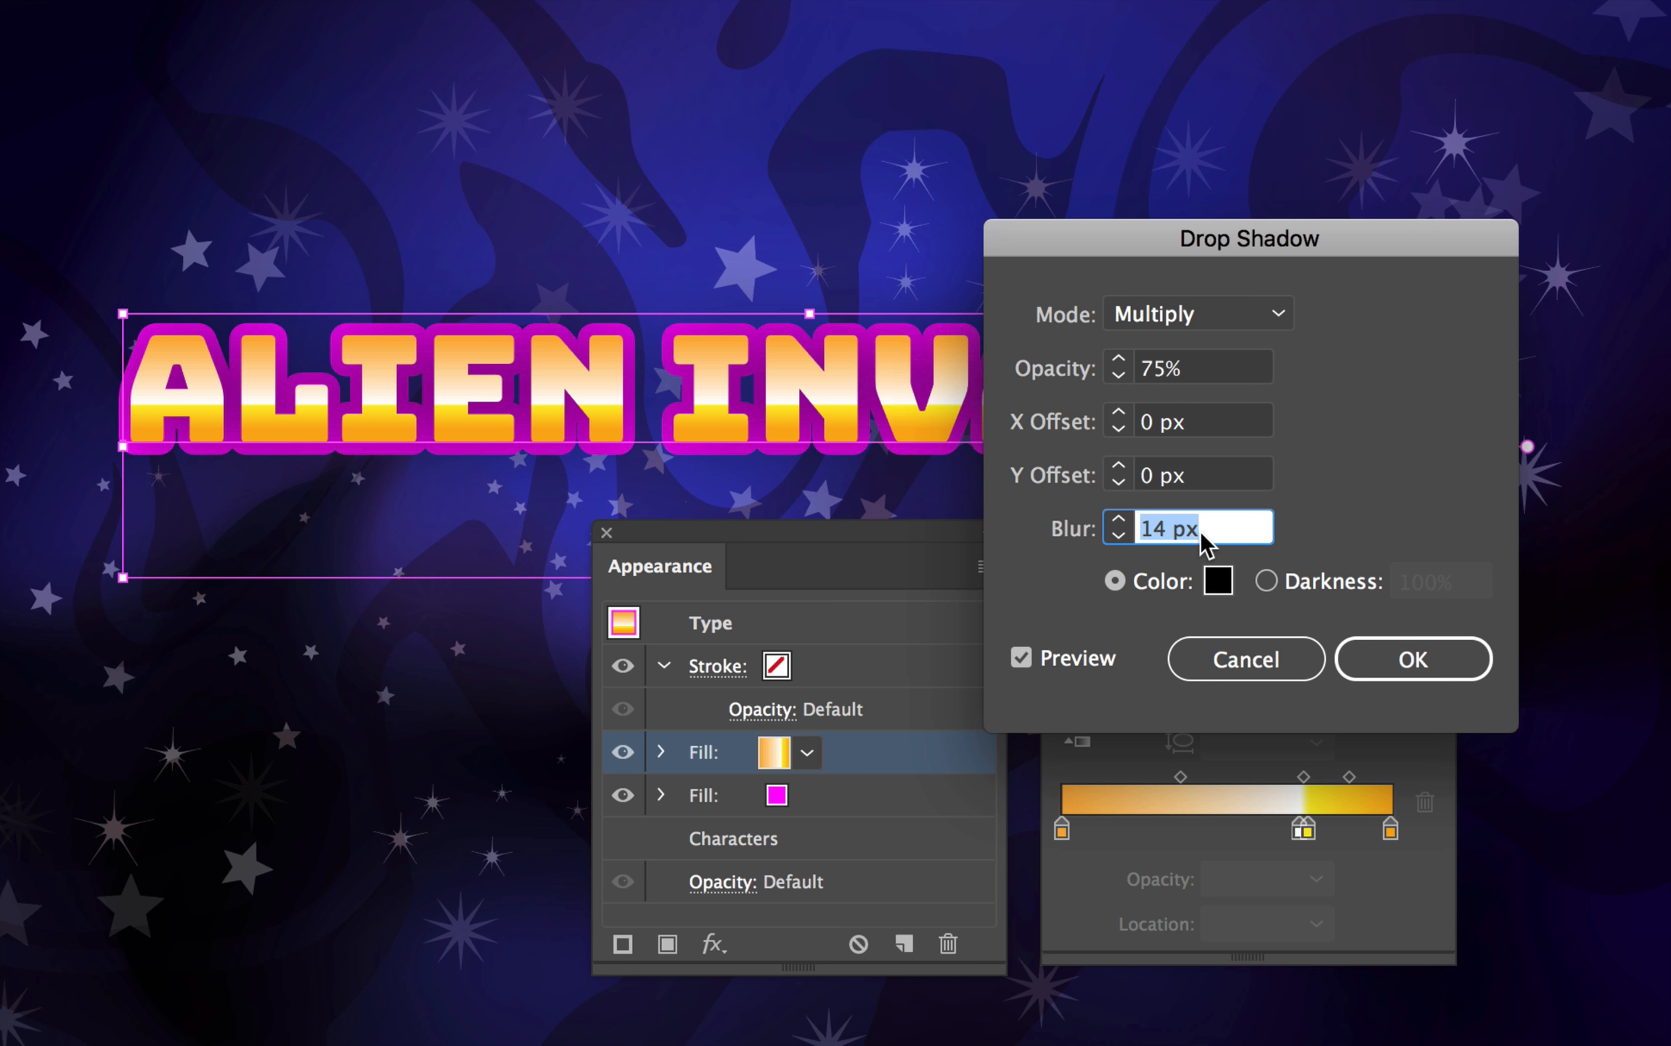
pyautogui.write('4')
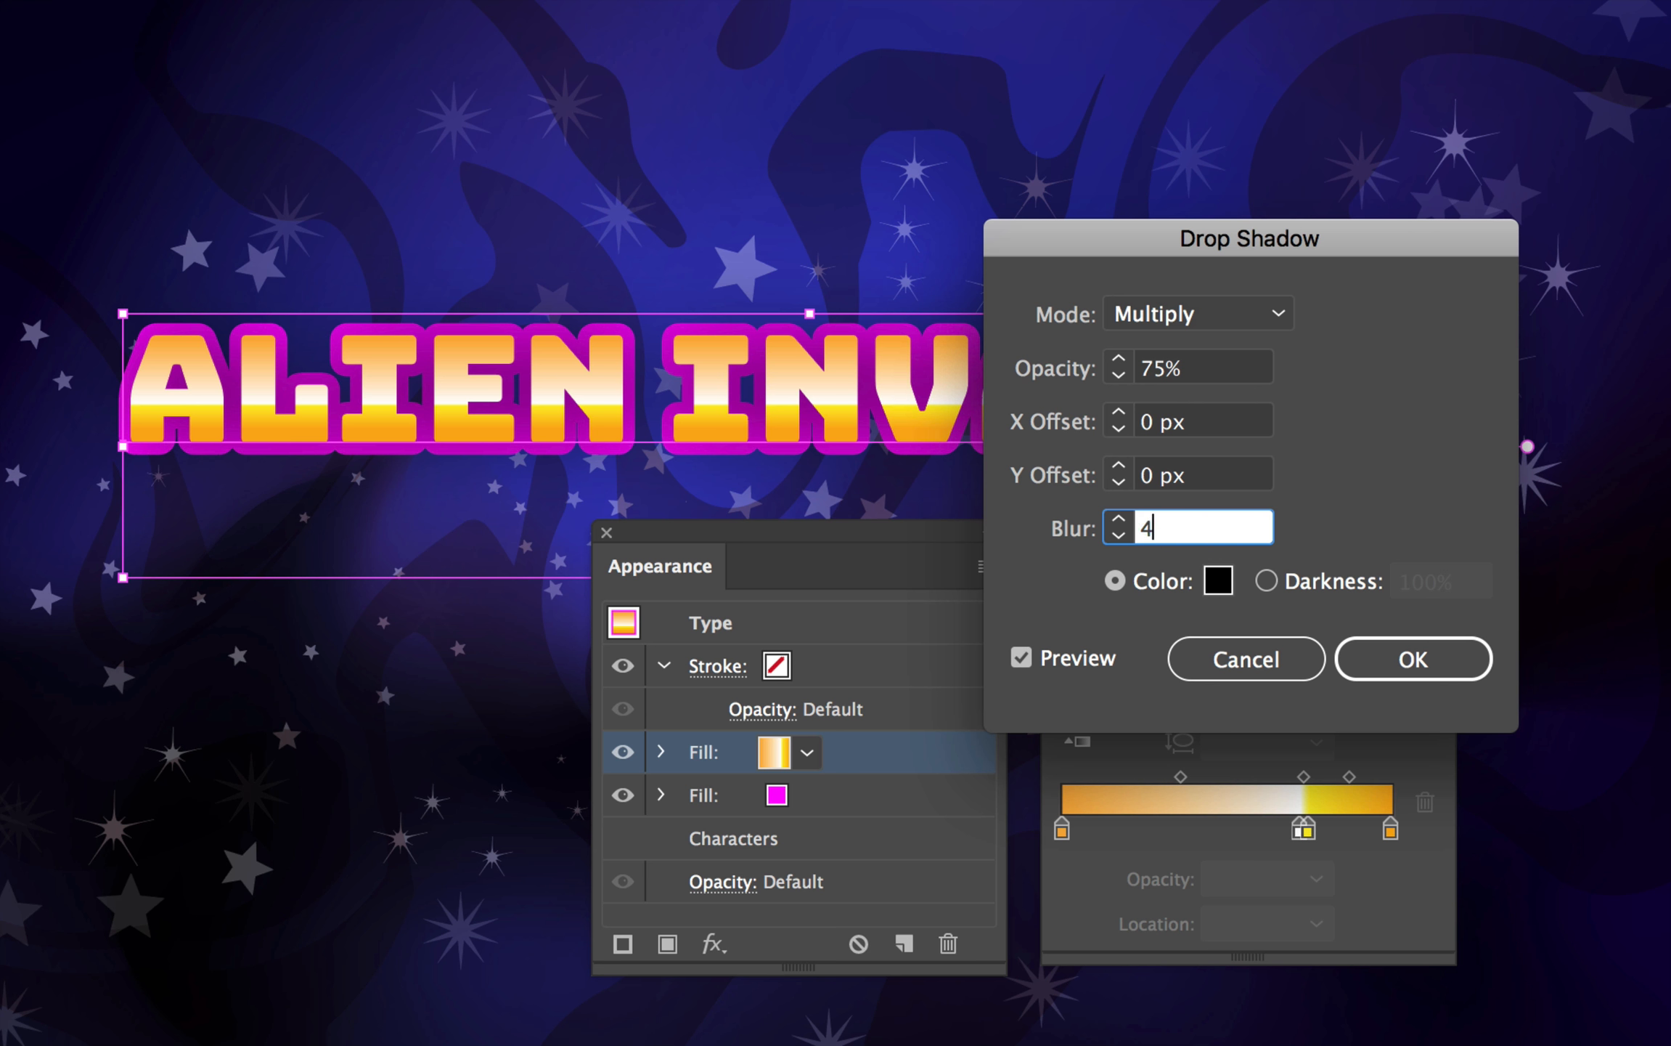
pyautogui.click(1228, 477)
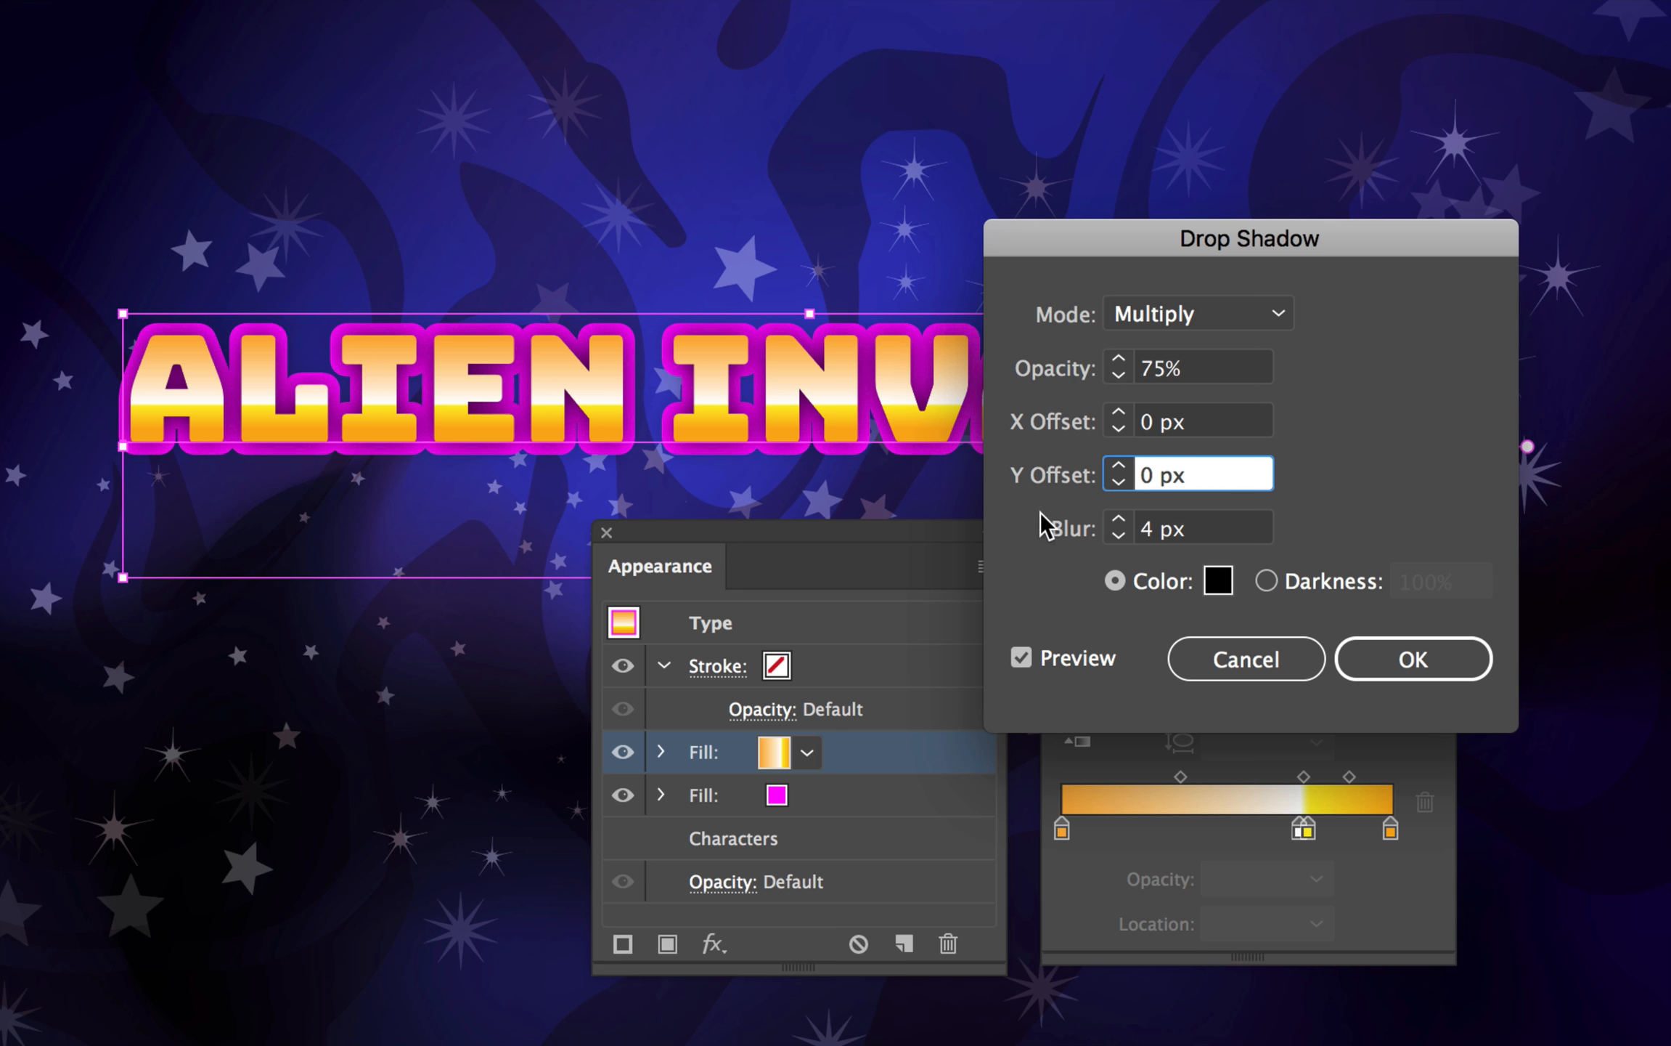
# Colour the title's drop shadow dark blue with hue 242°, saturation 89% and brightness 50%.
pyautogui.click(1218, 581)
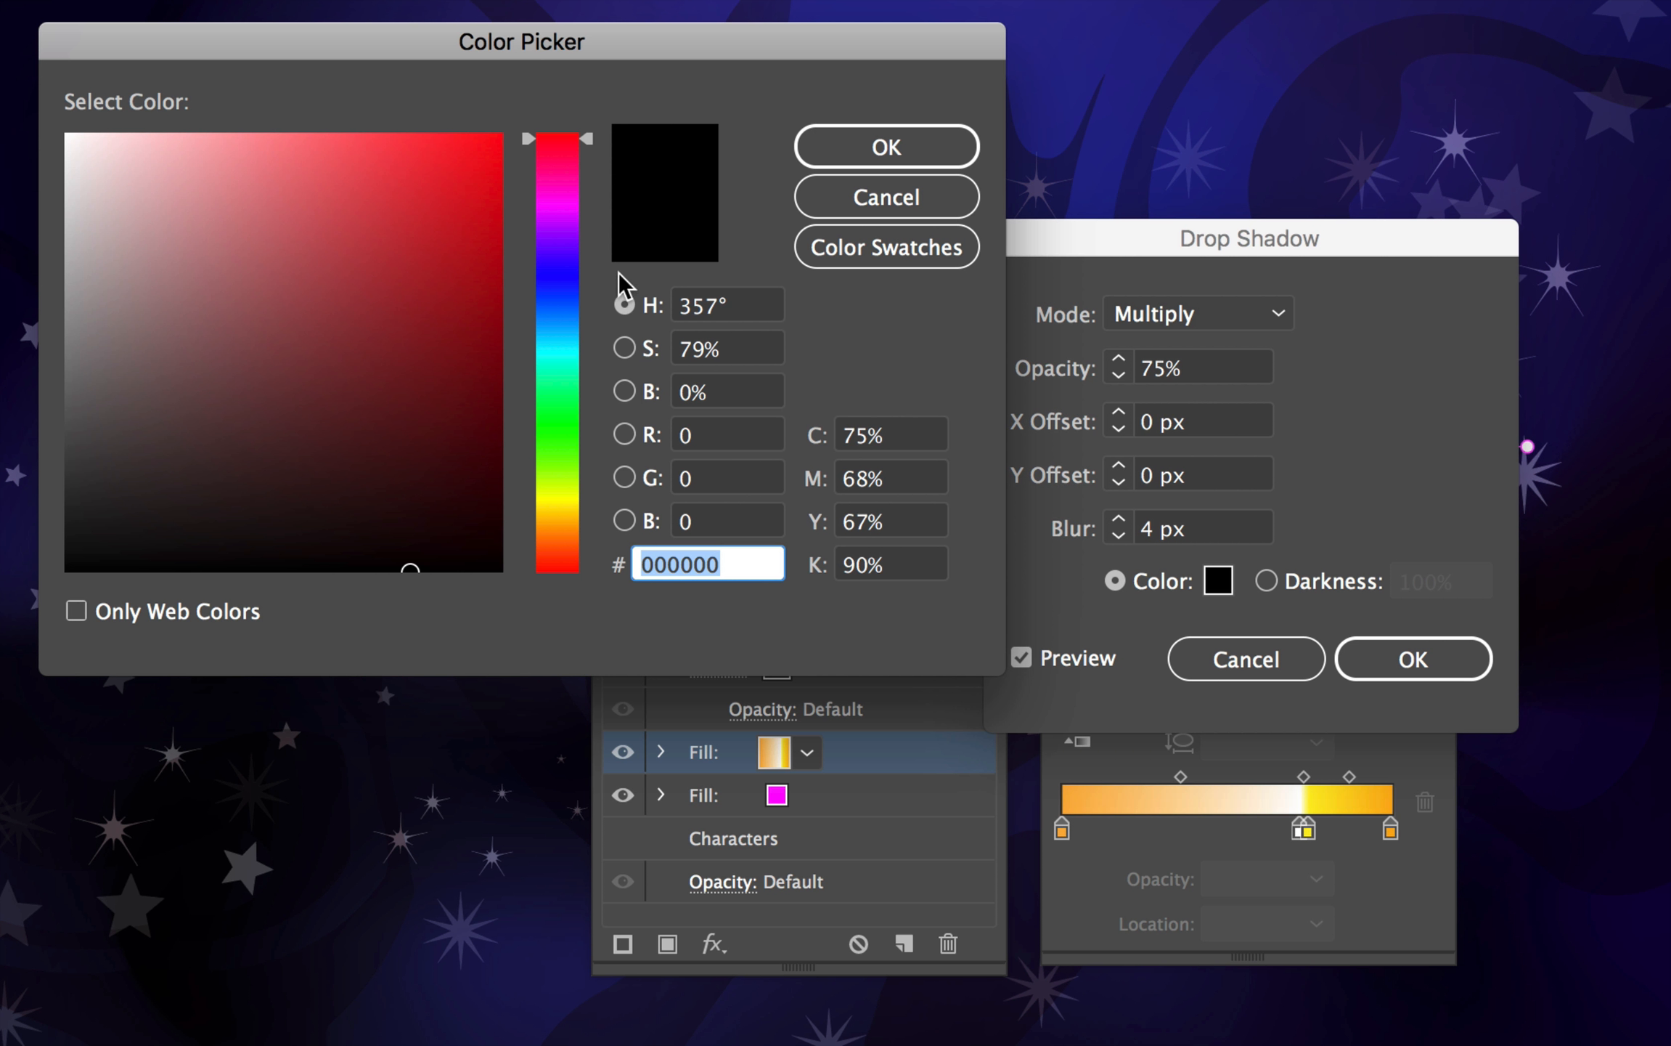
pyautogui.moveTo(469, 29); pyautogui.dragTo(1130, 119)
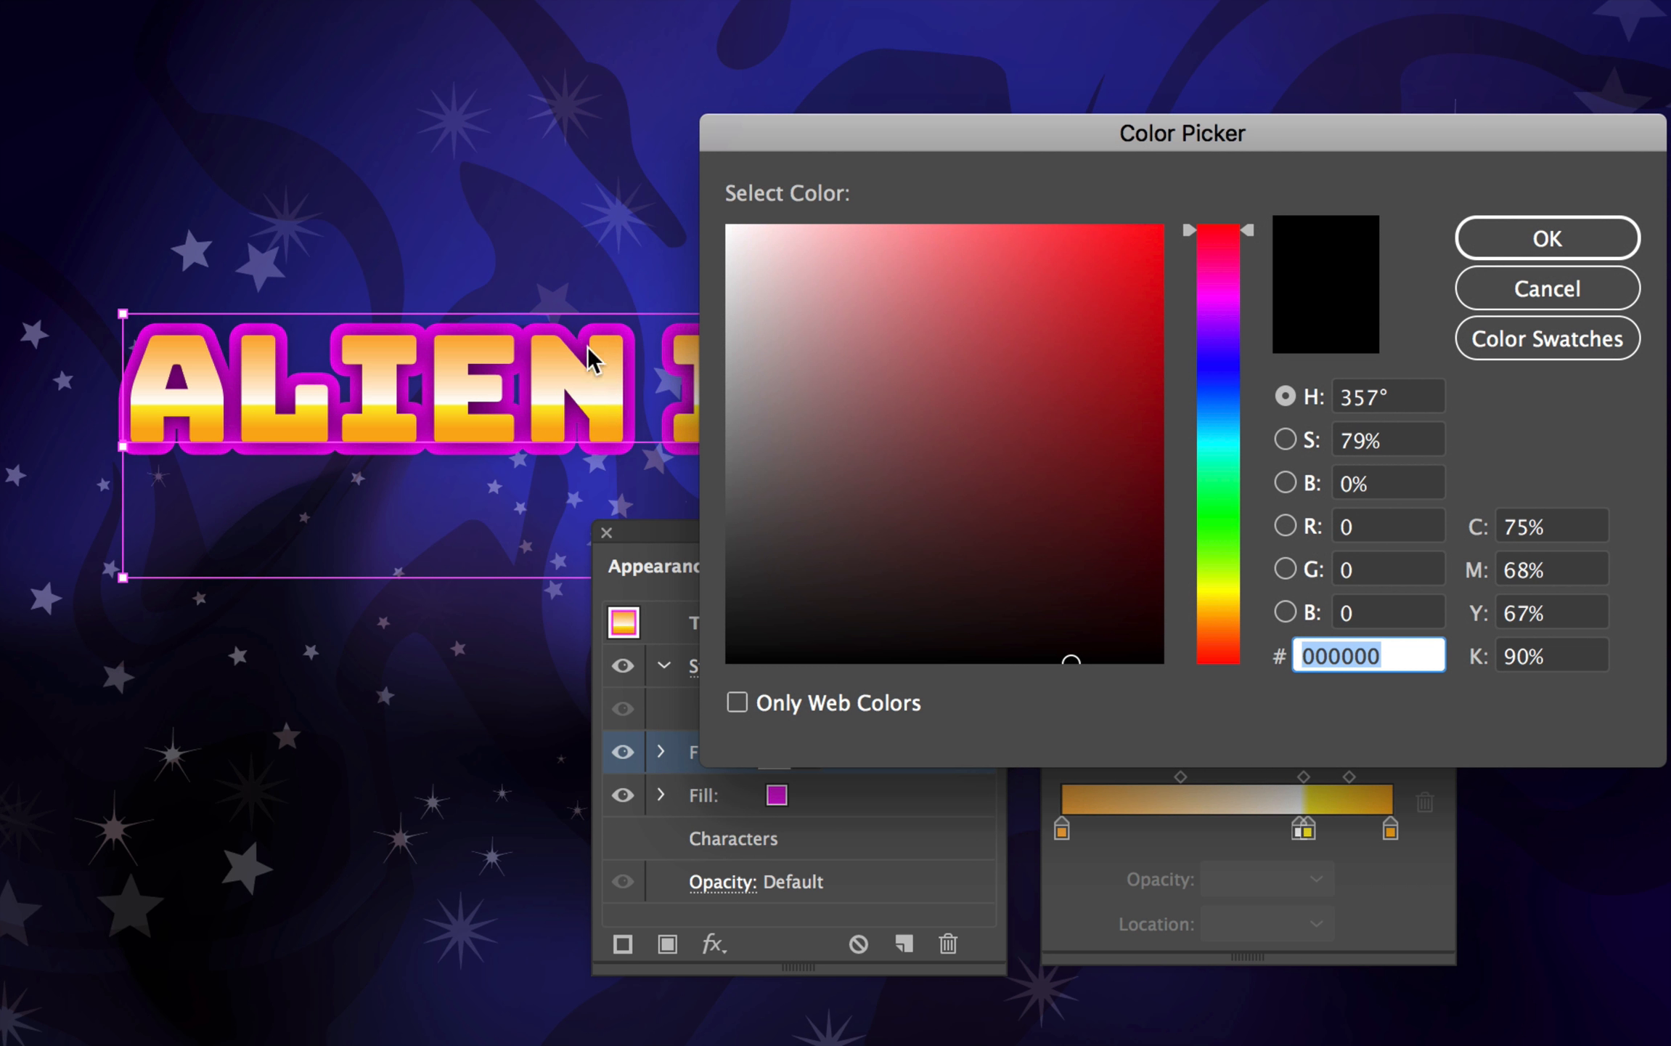
pyautogui.click(1229, 372)
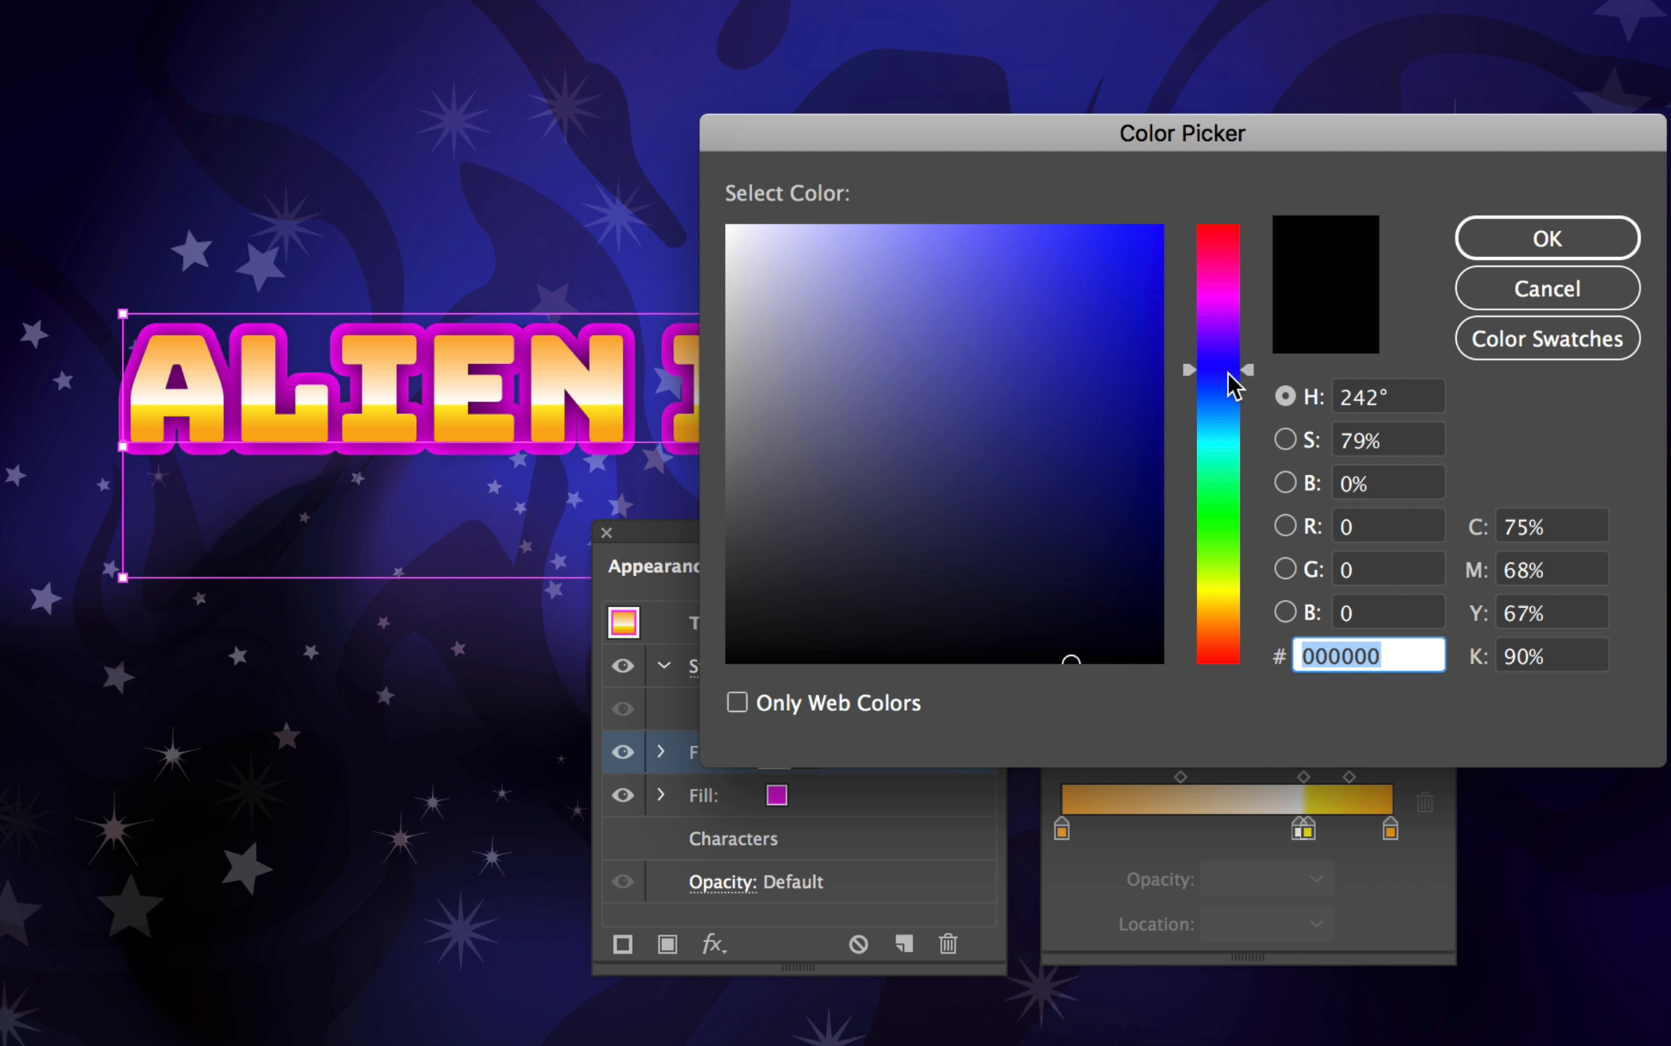
pyautogui.click(1113, 441)
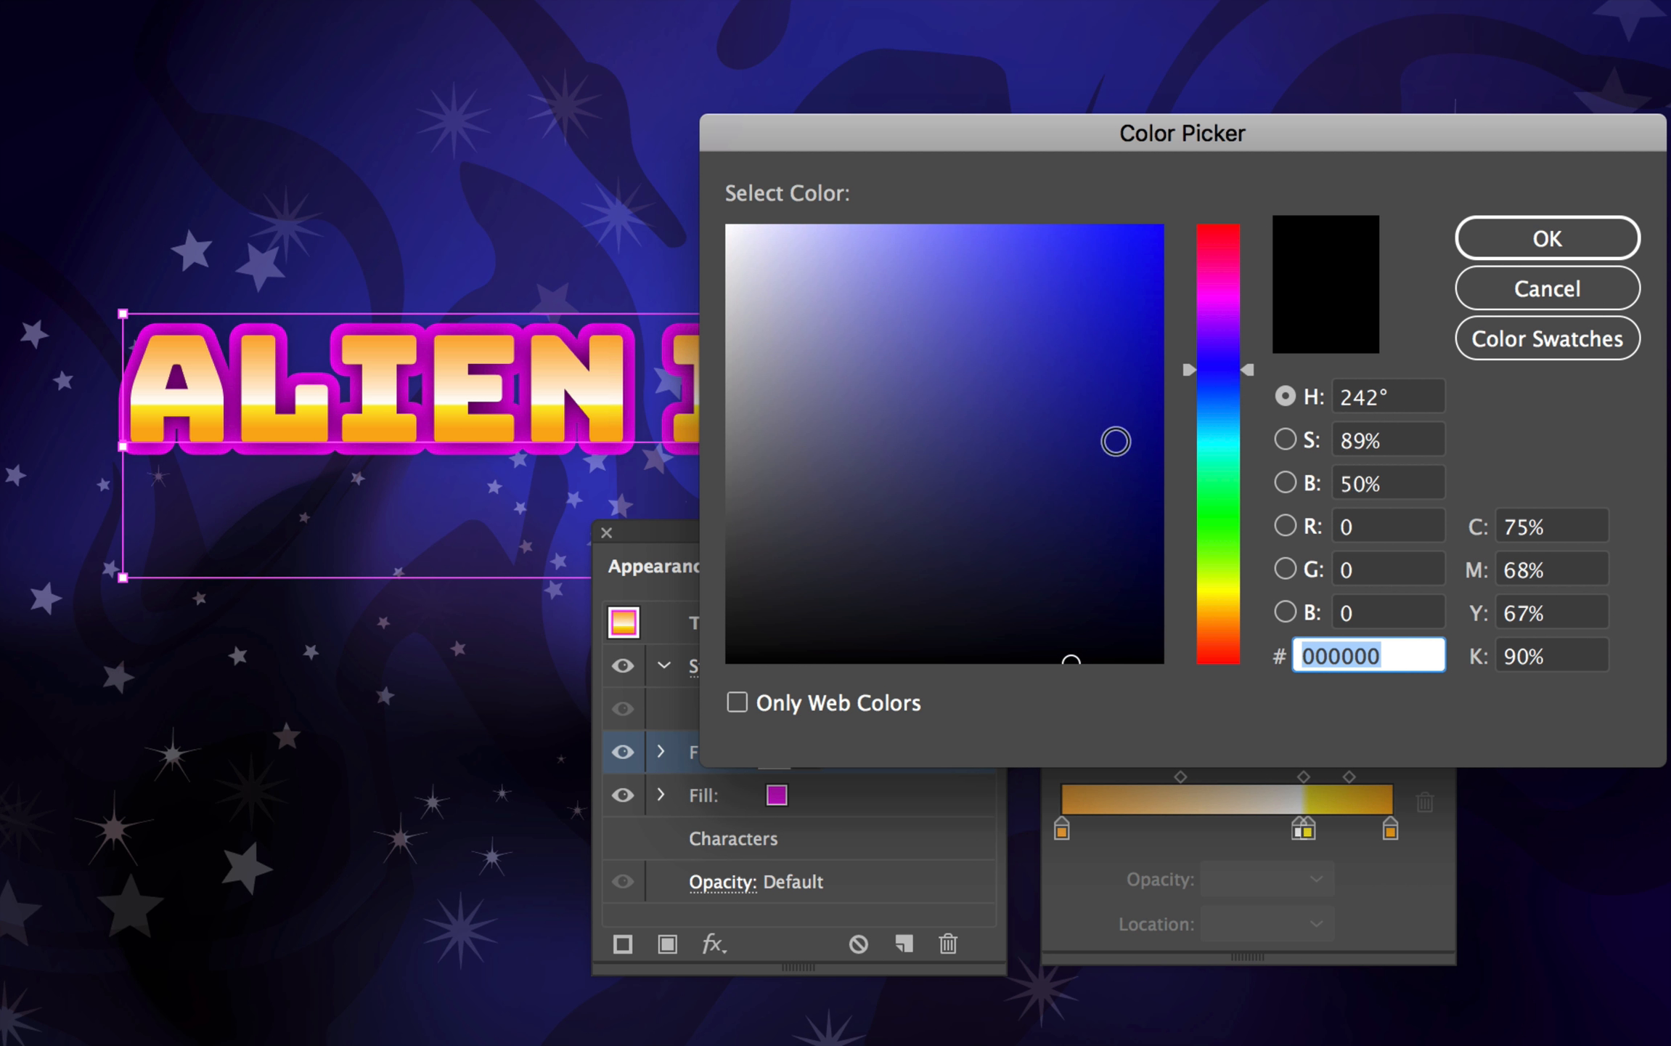
pyautogui.click(1510, 254)
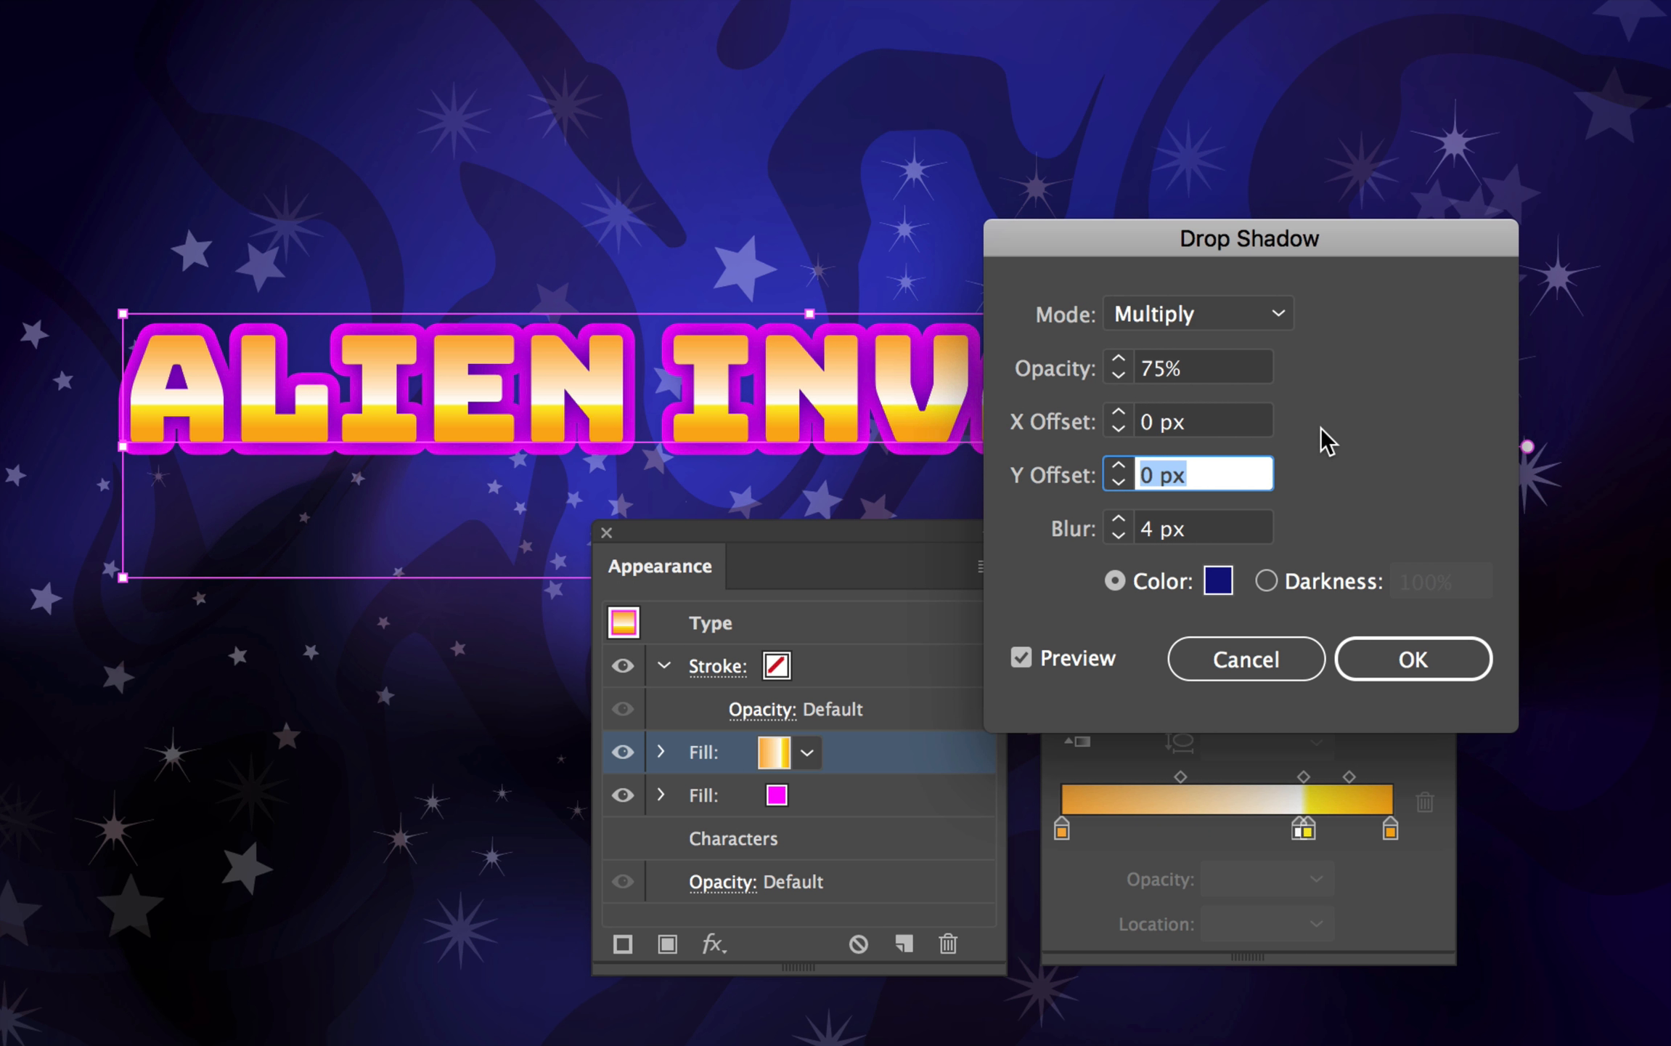
# Set the drop shadow's opacity to 80% and apply the effect to the title's gradient fill.
pyautogui.click(1238, 370)
pyautogui.write('80')
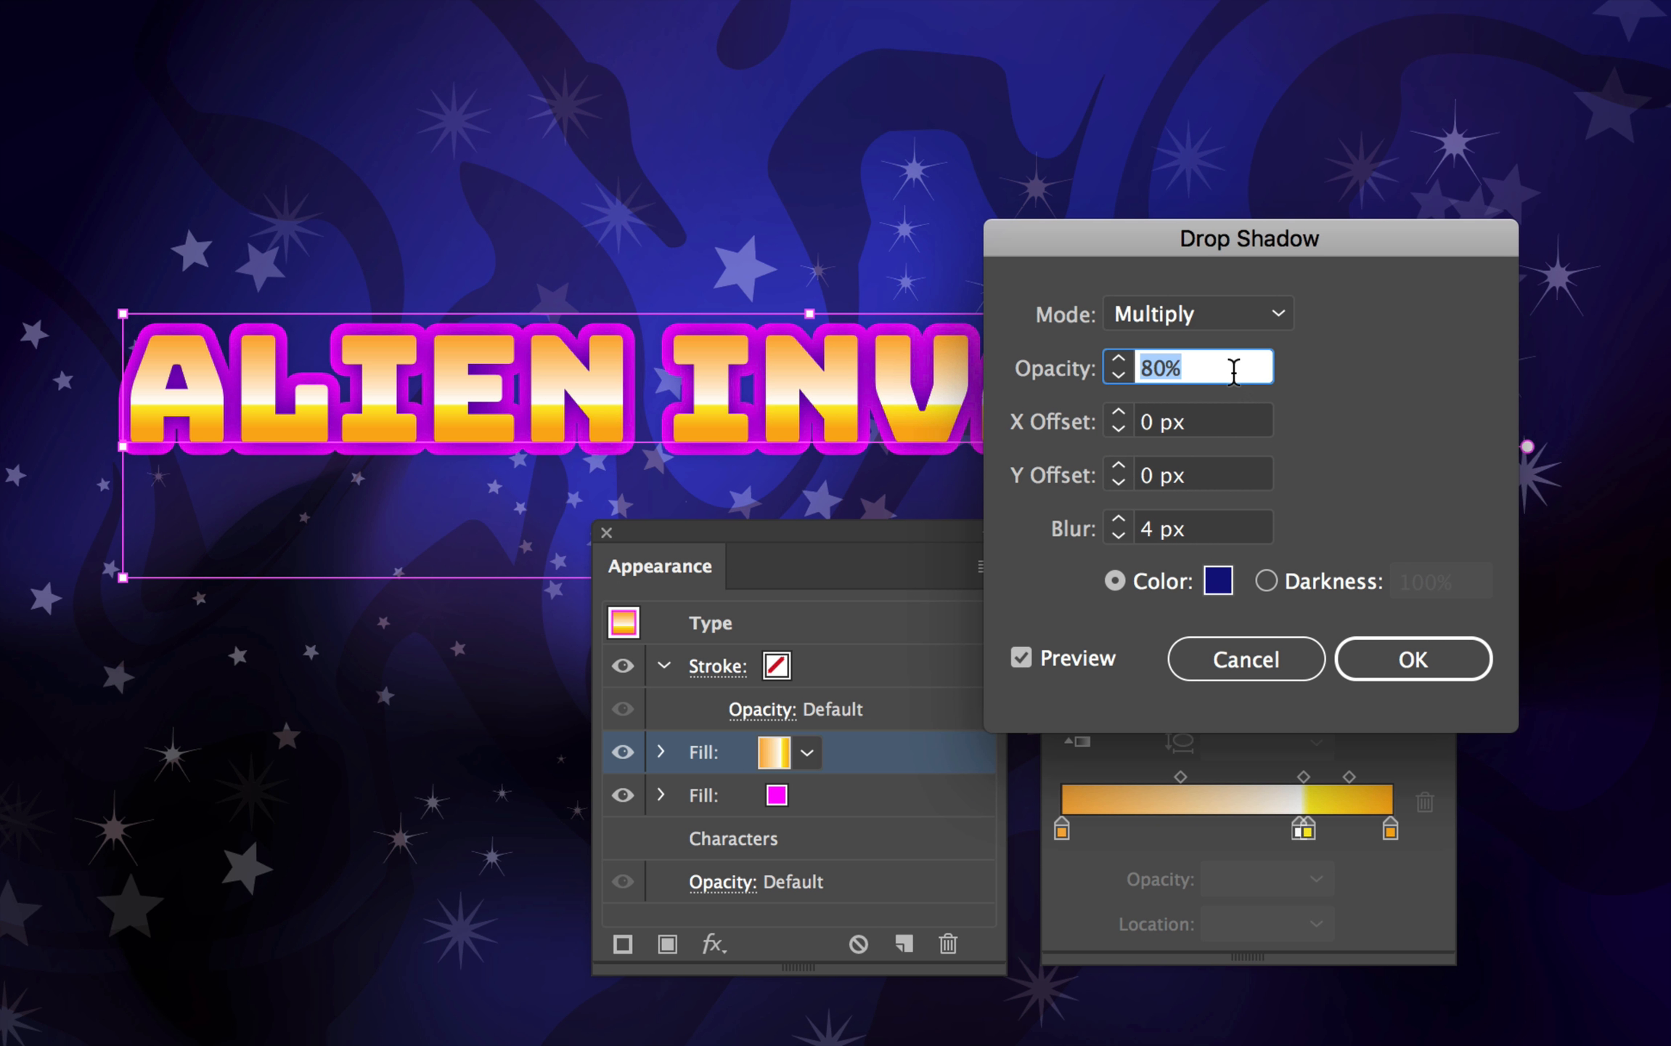
pyautogui.hotkey('shift', 'Up')
pyautogui.click(1401, 658)
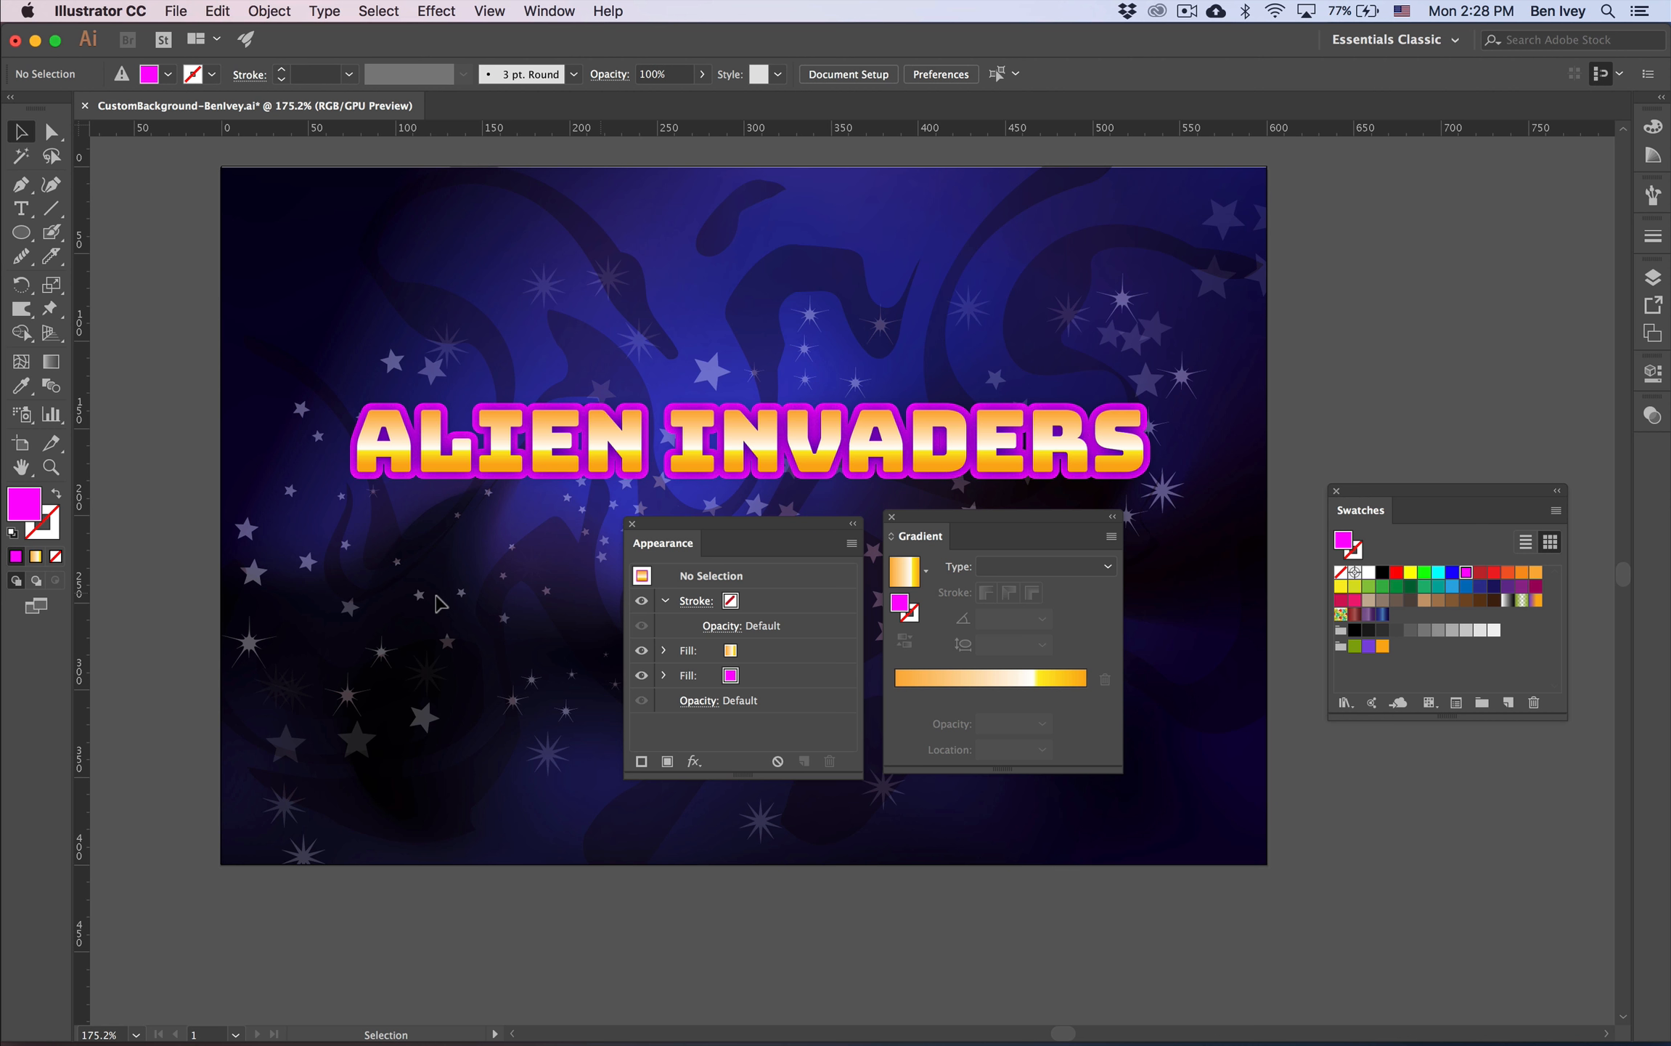
# Duplicate the ALIEN INVADERS title's magenta fill together with its Offset Path effect.
pyautogui.click(613, 454)
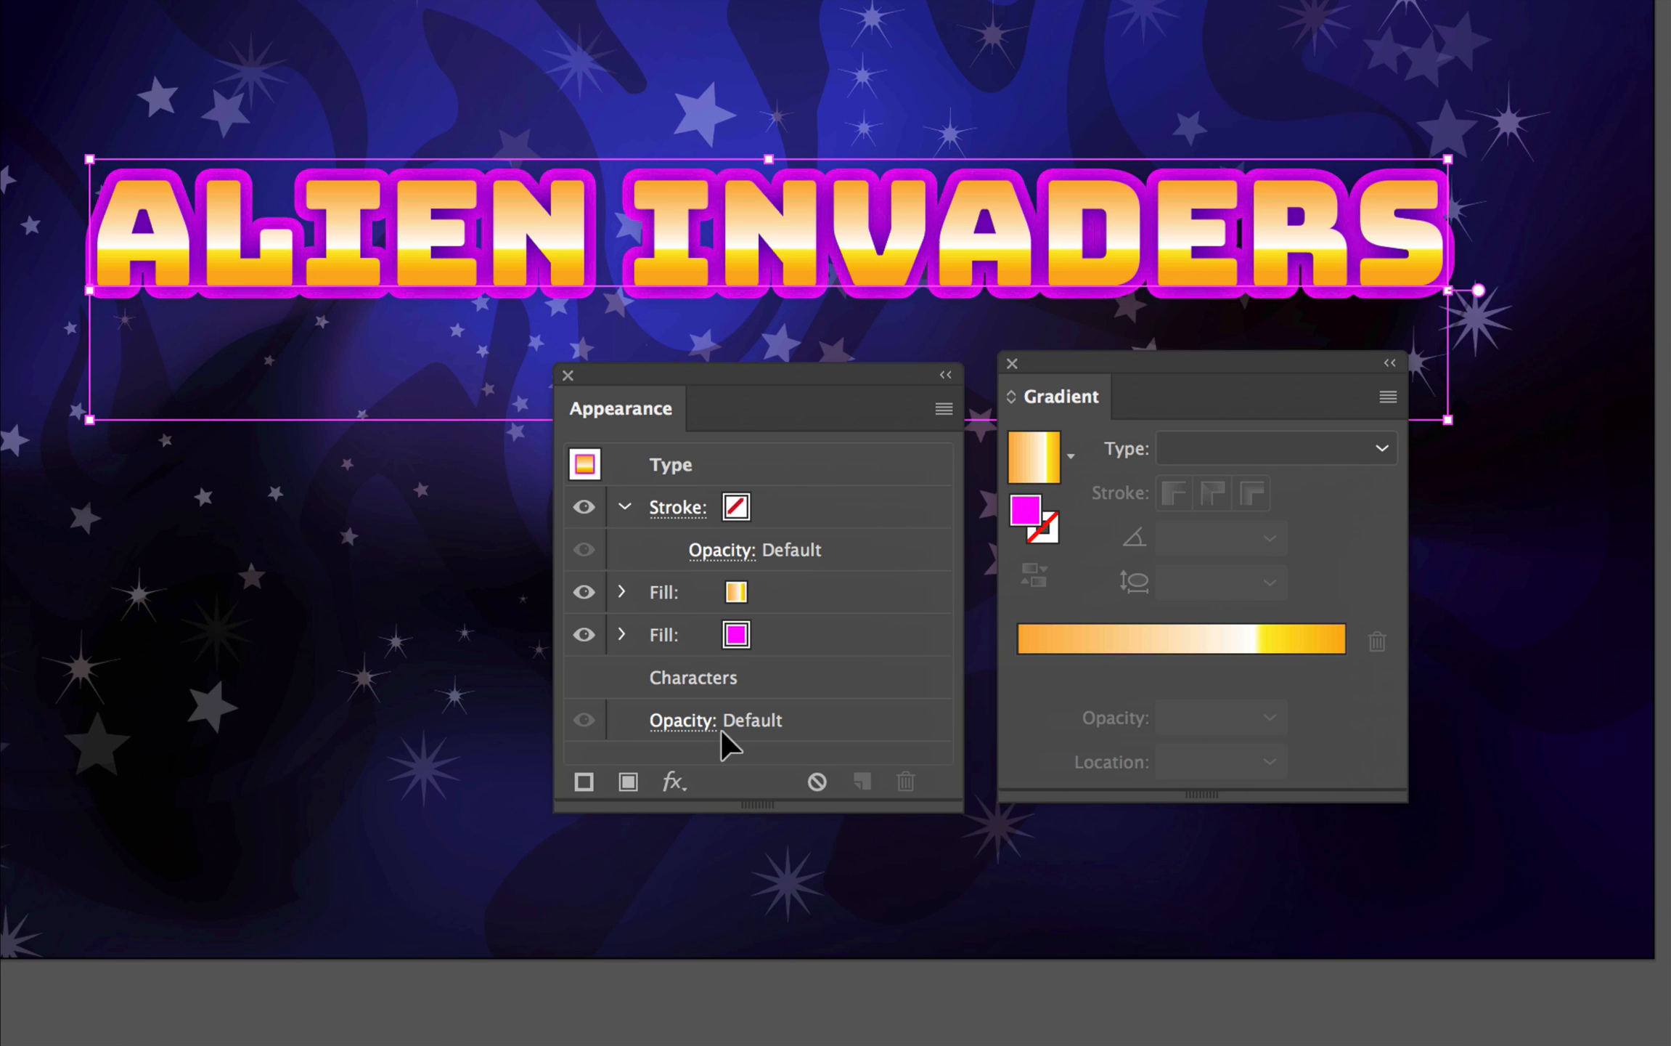
pyautogui.click(764, 677)
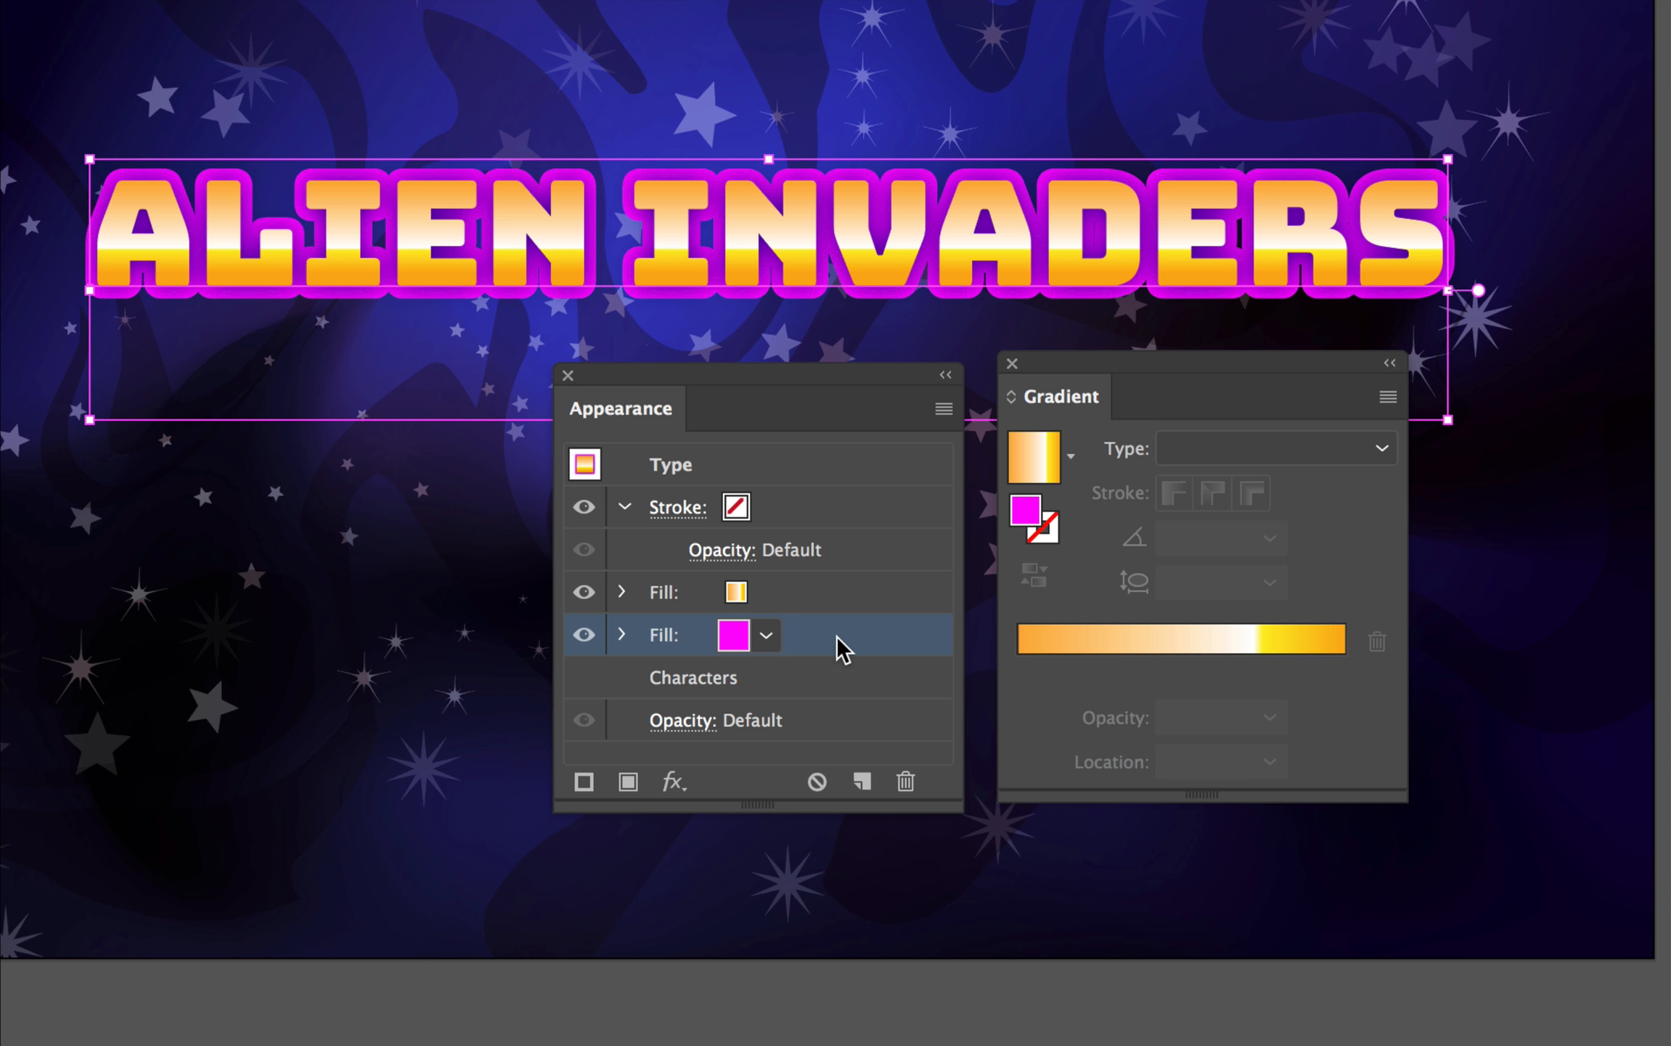
pyautogui.moveTo(831, 643); pyautogui.dragTo(864, 778)
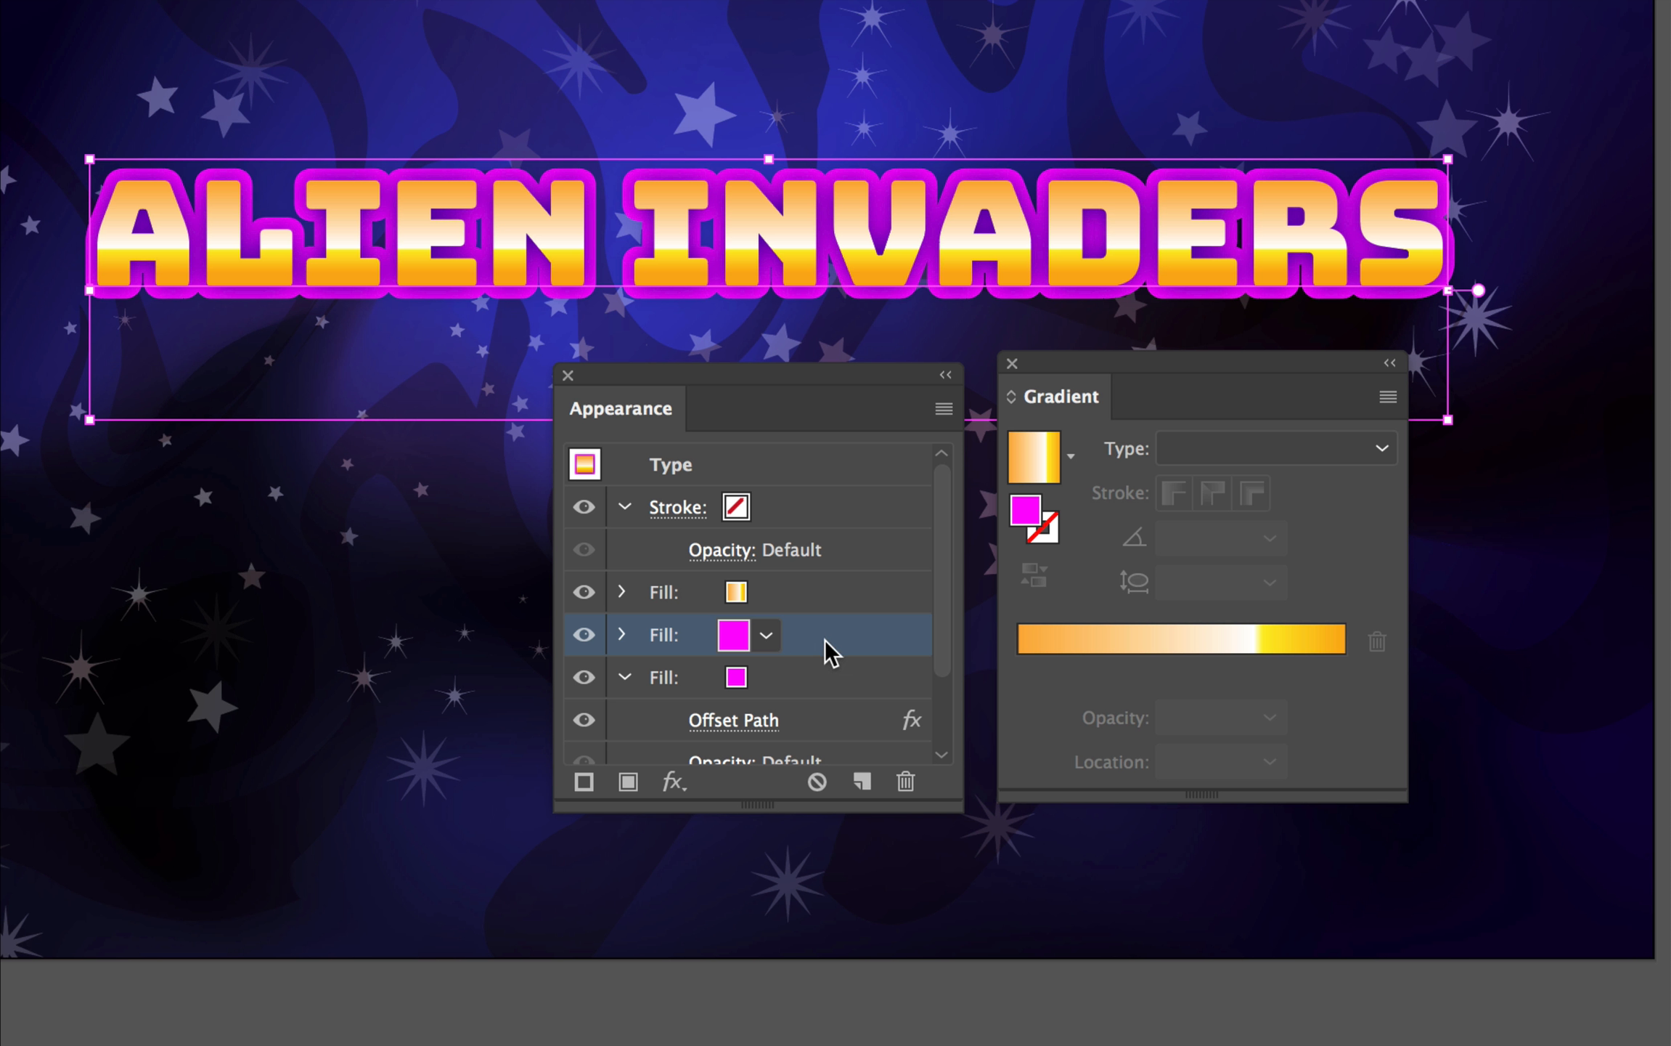
pyautogui.click(623, 636)
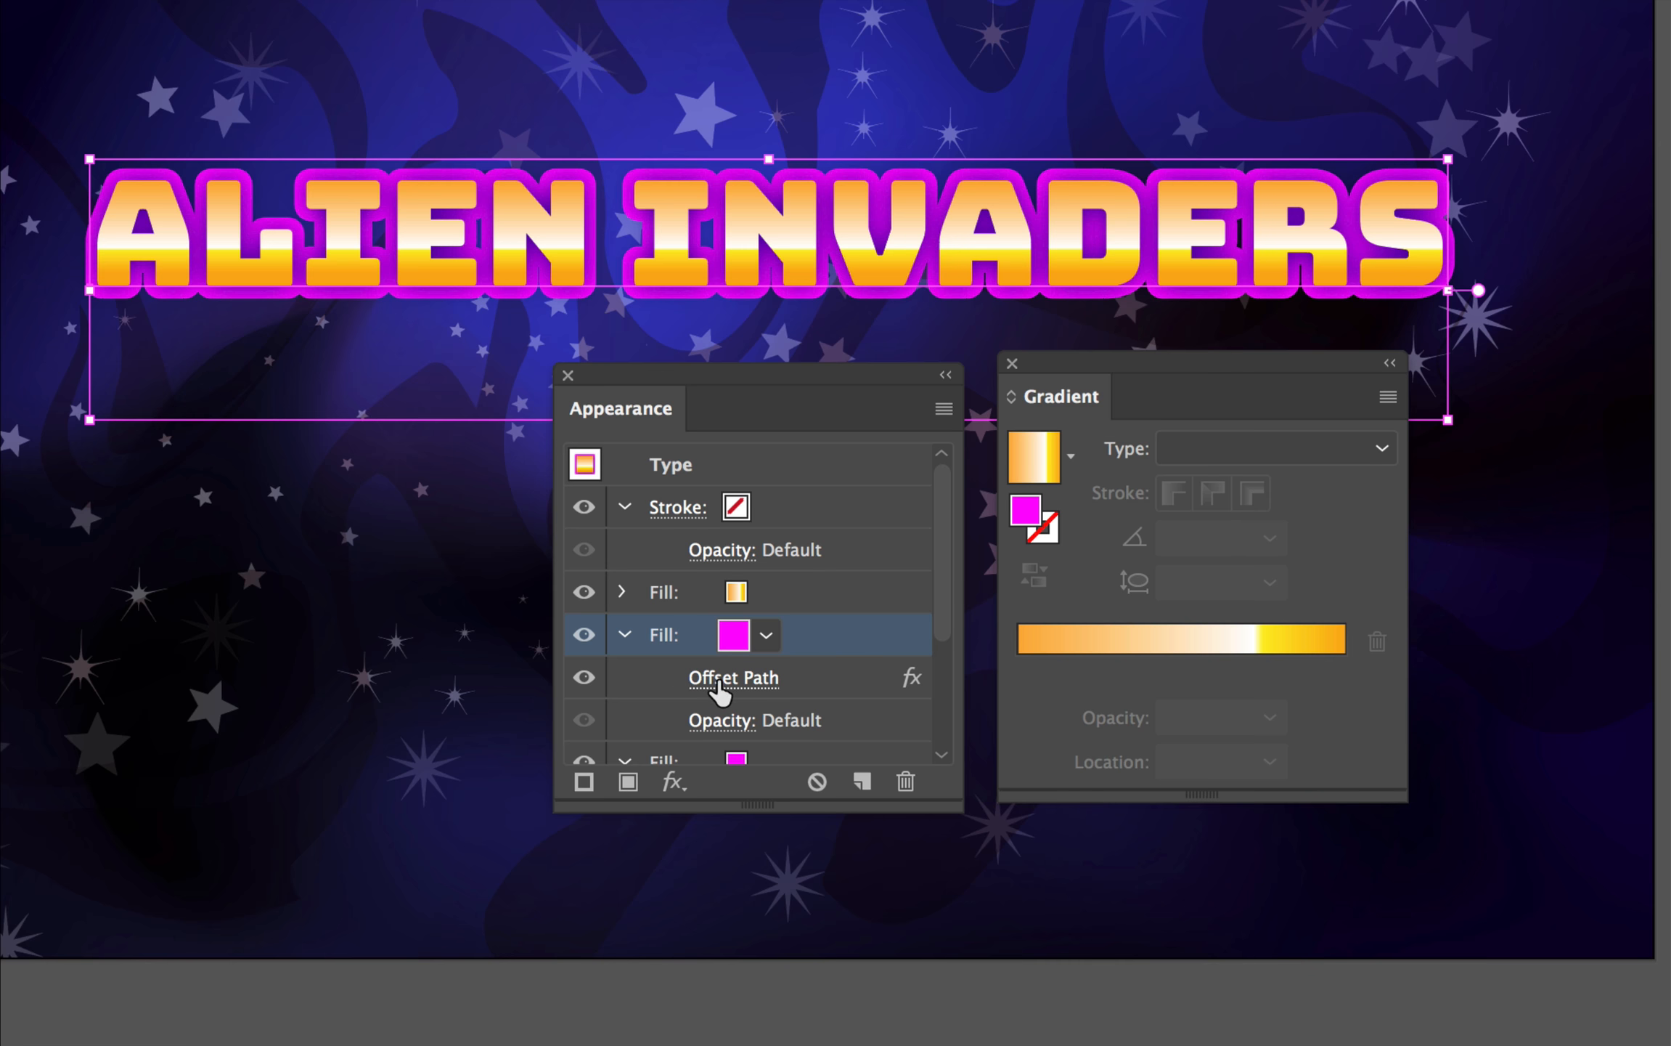
pyautogui.click(625, 636)
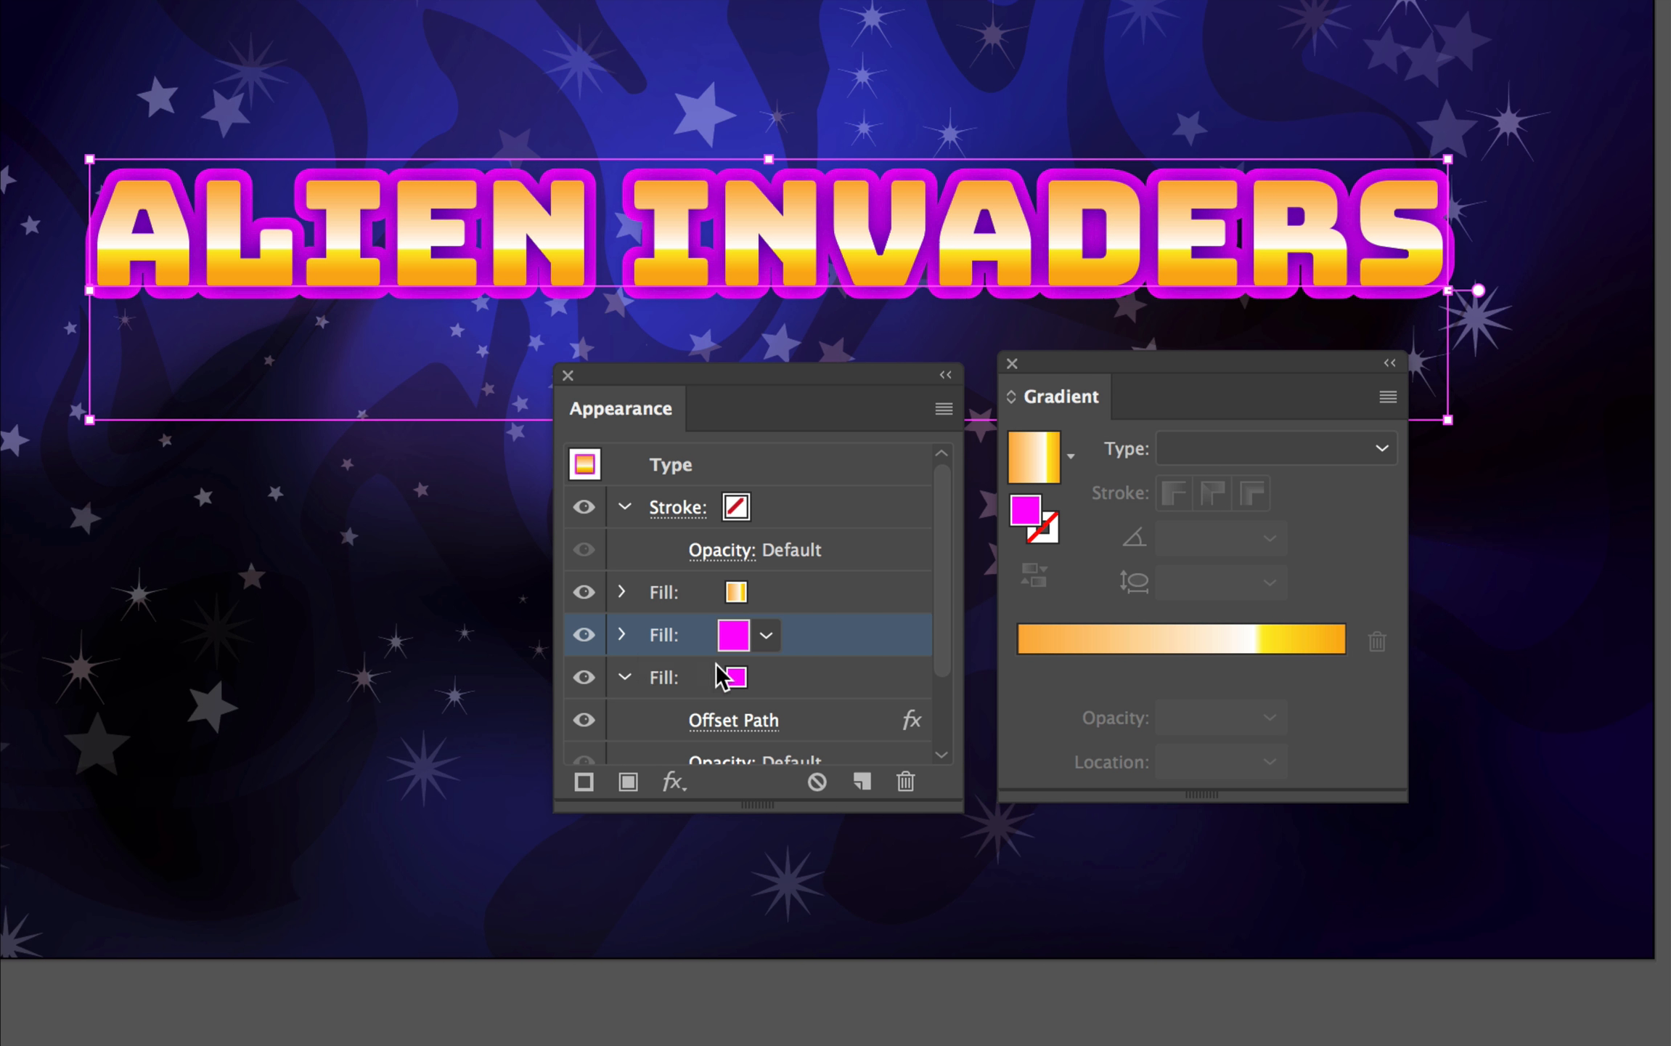
# Change the Offset Path of the title's lower magenta fill to 7 px with preview on.
pyautogui.click(737, 678)
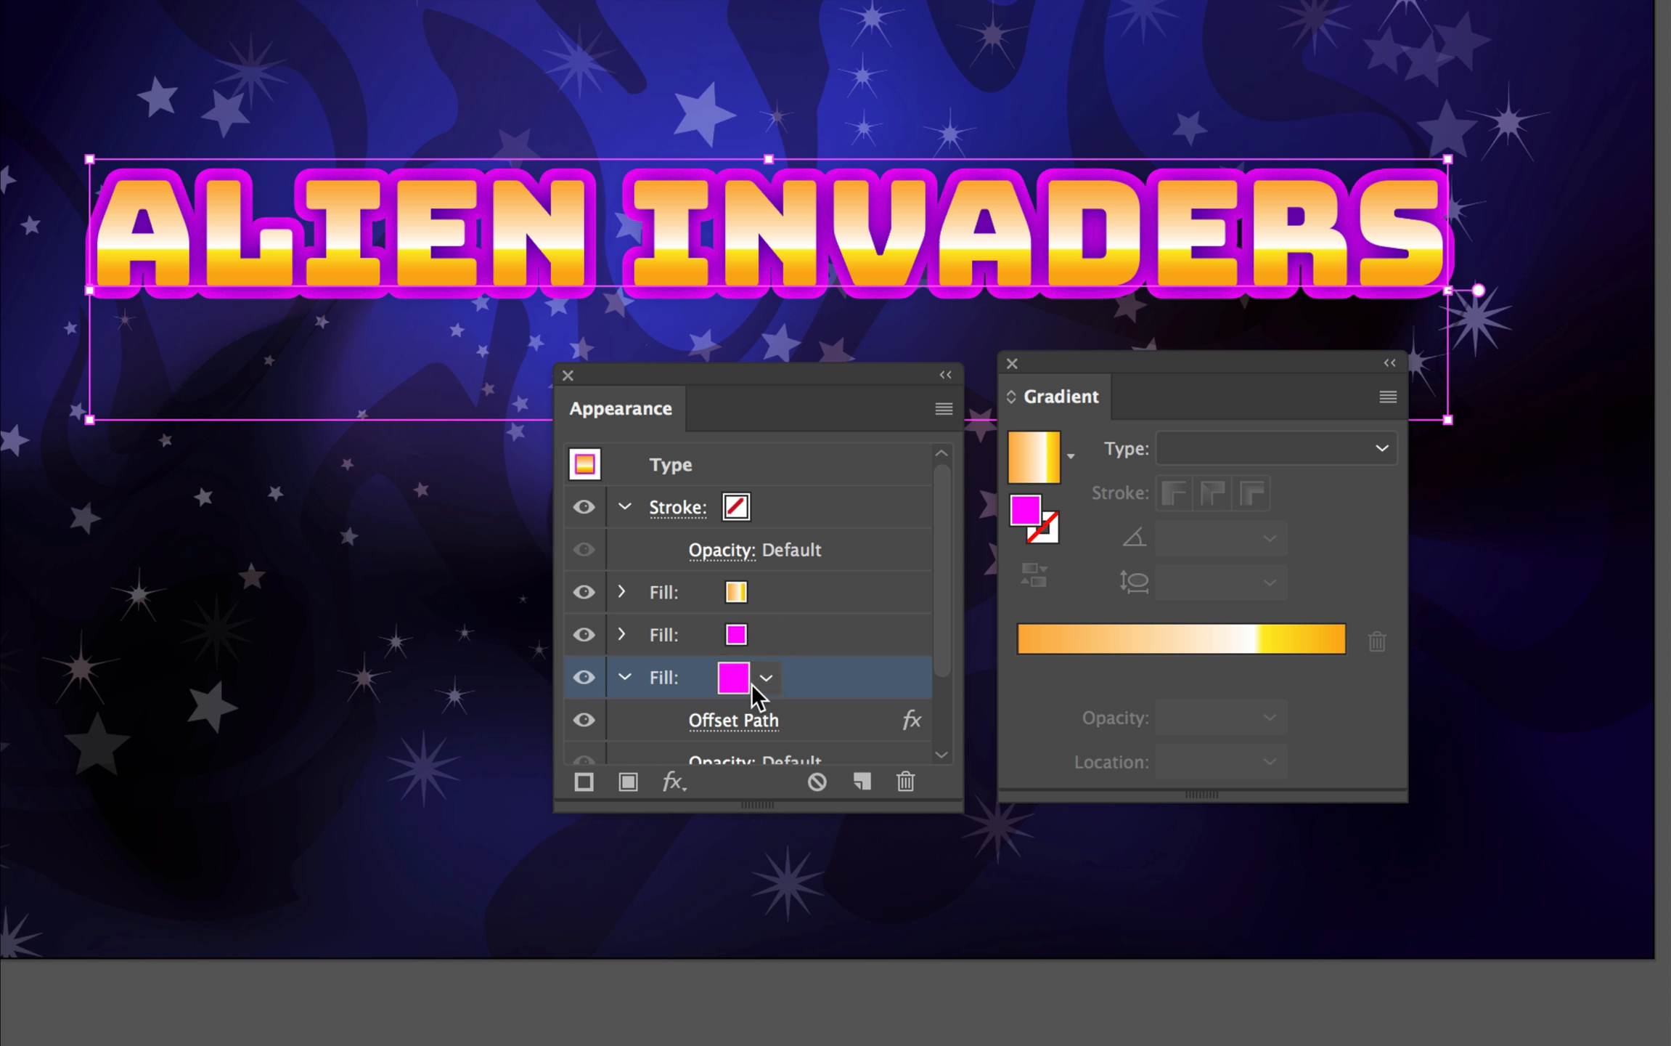
pyautogui.click(755, 721)
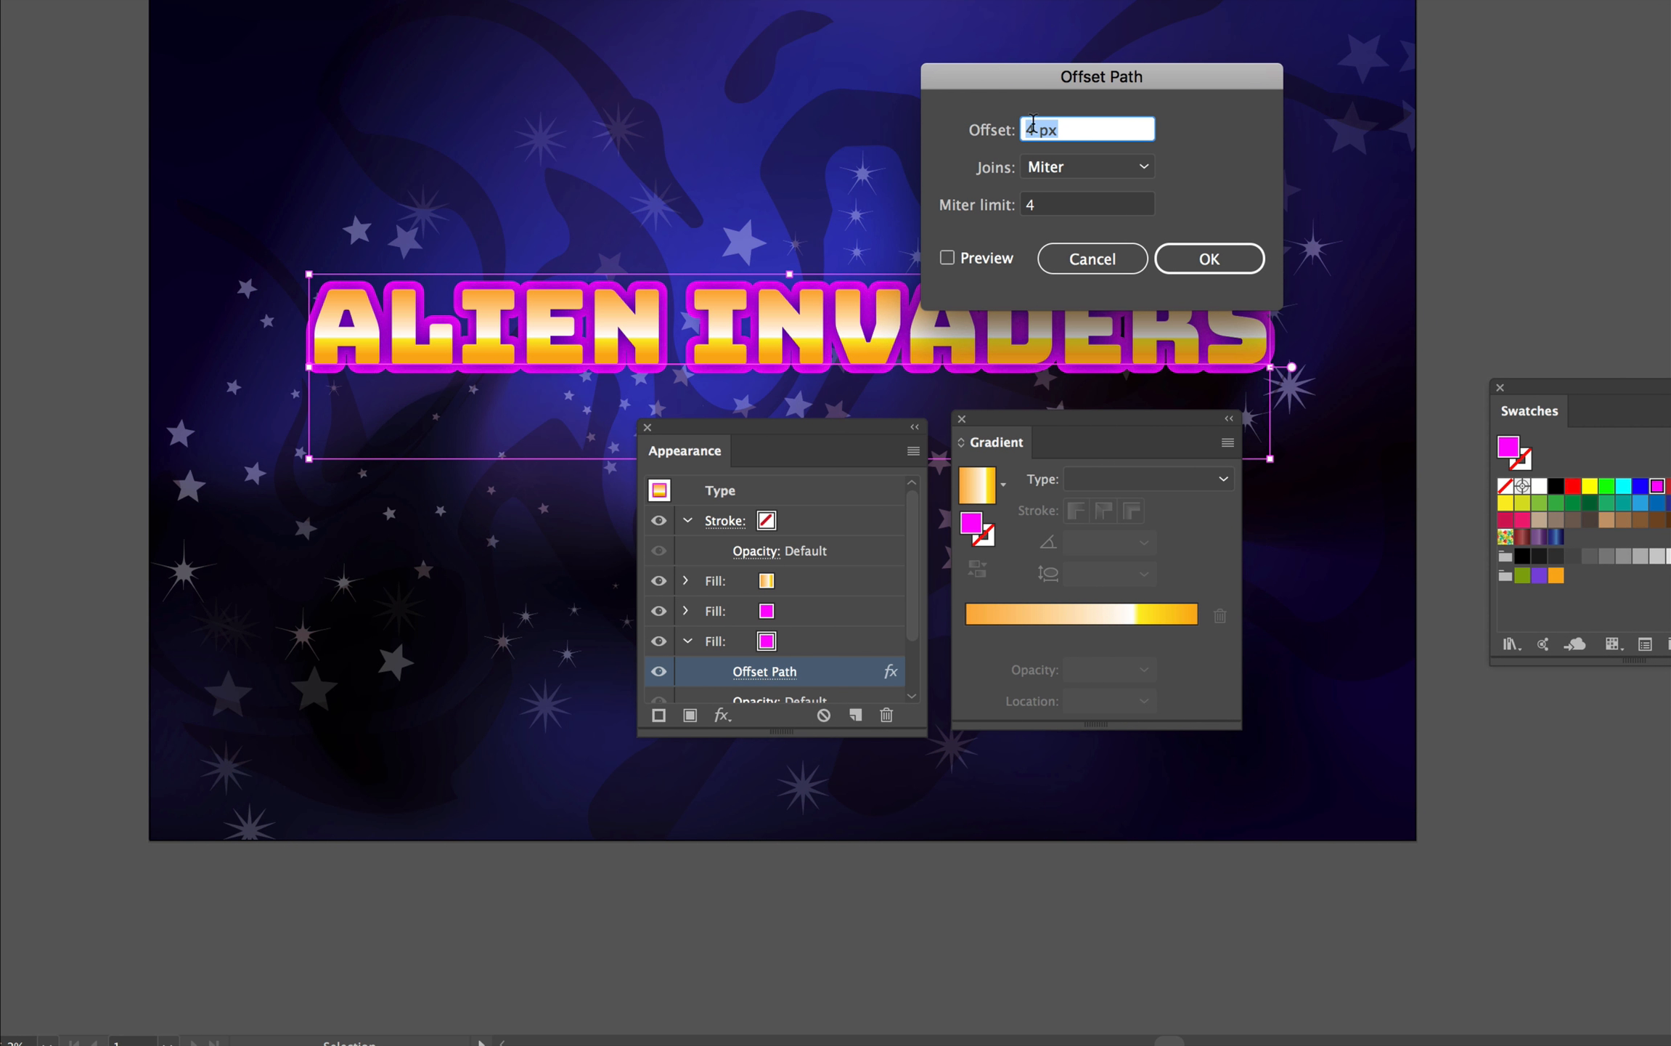
pyautogui.click(1059, 130)
pyautogui.press('Up')
pyautogui.click(950, 259)
pyautogui.click(1098, 133)
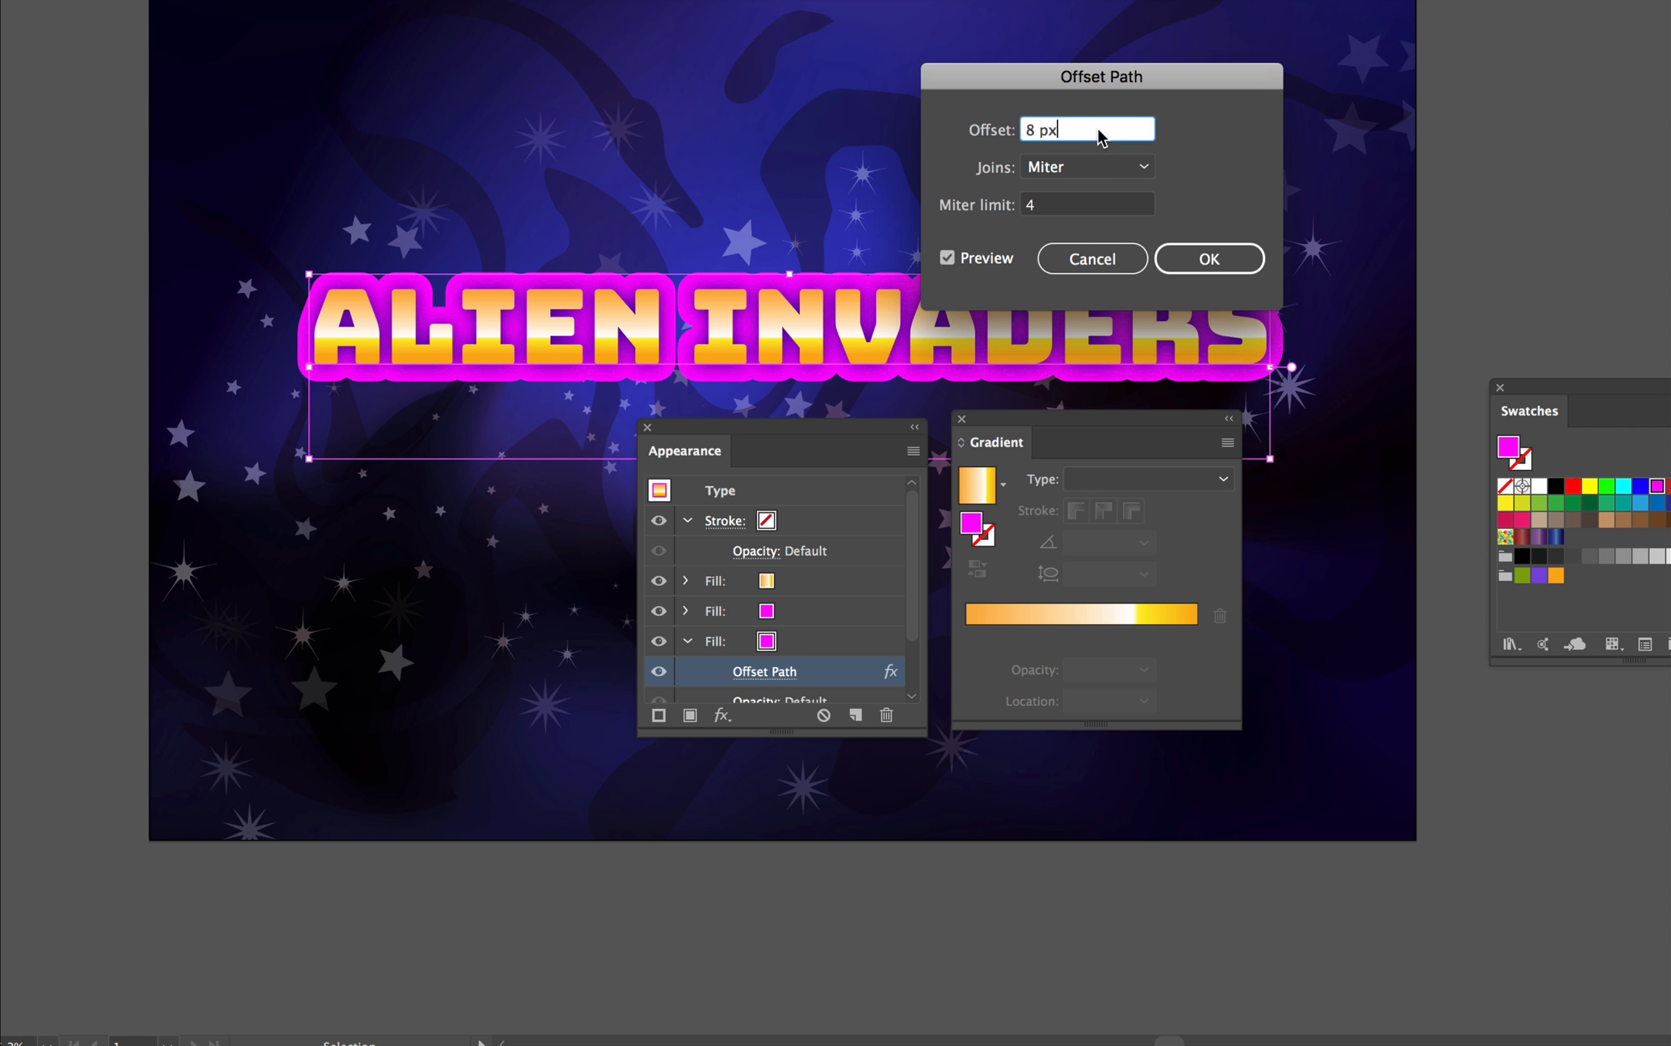
pyautogui.press('Down')
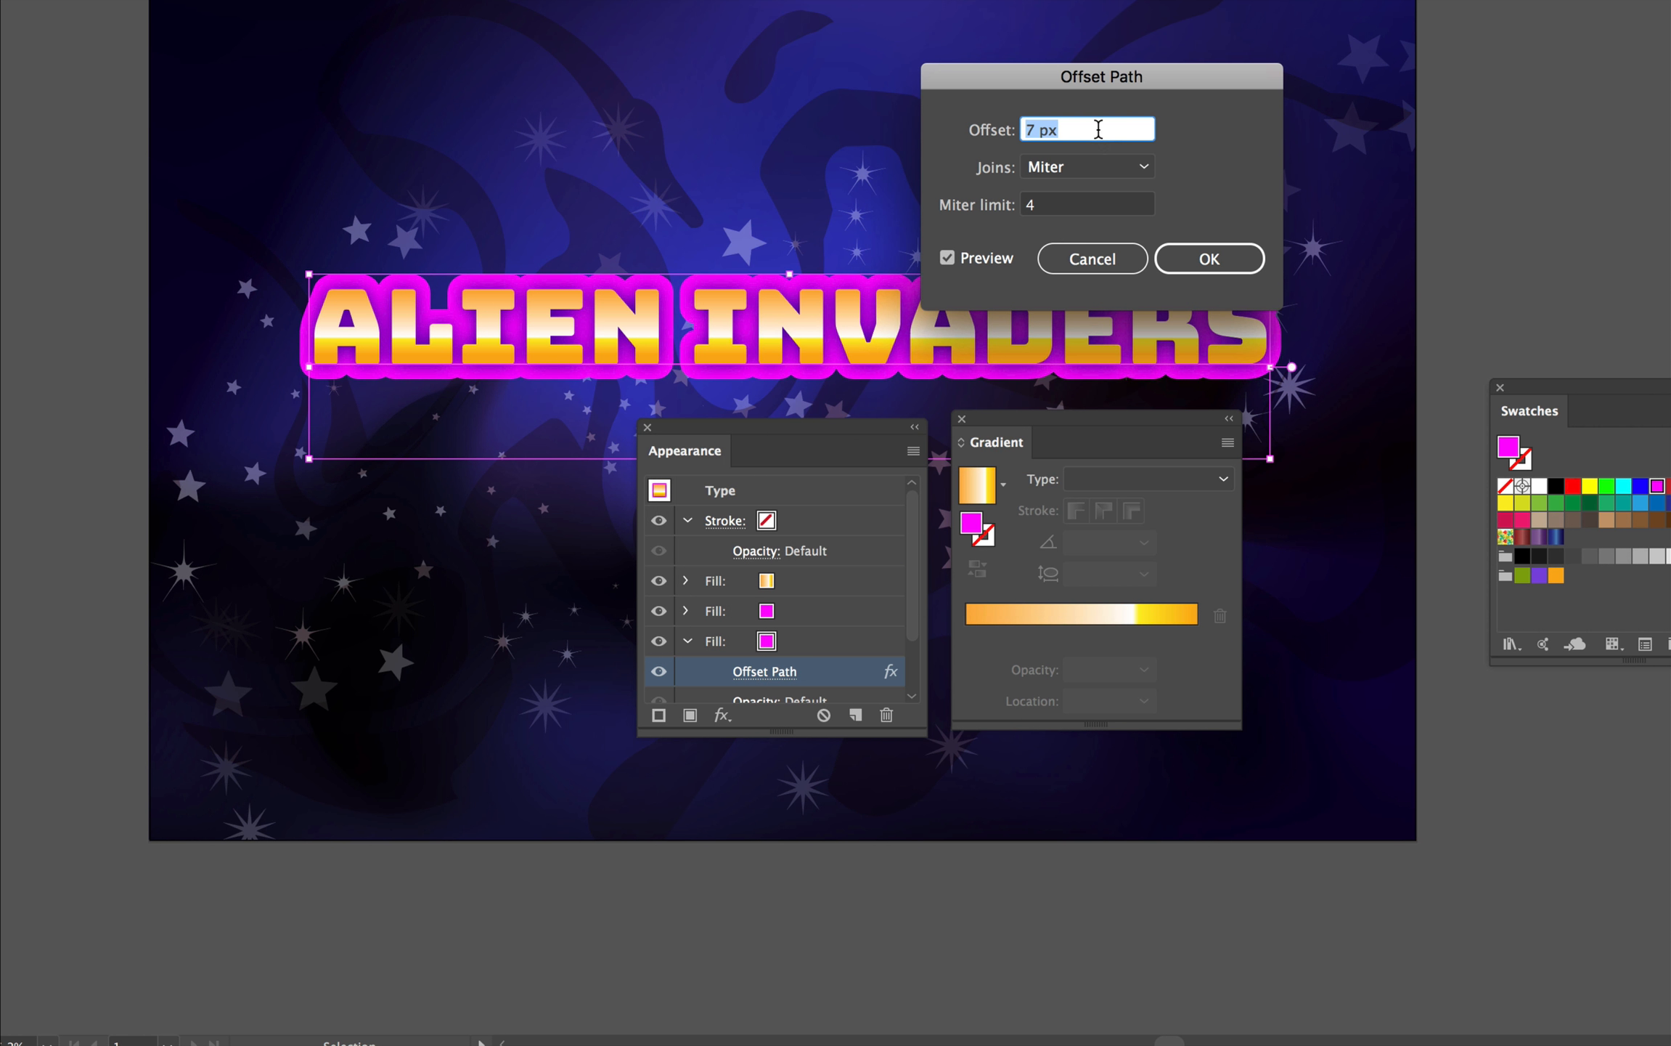
pyautogui.click(1204, 260)
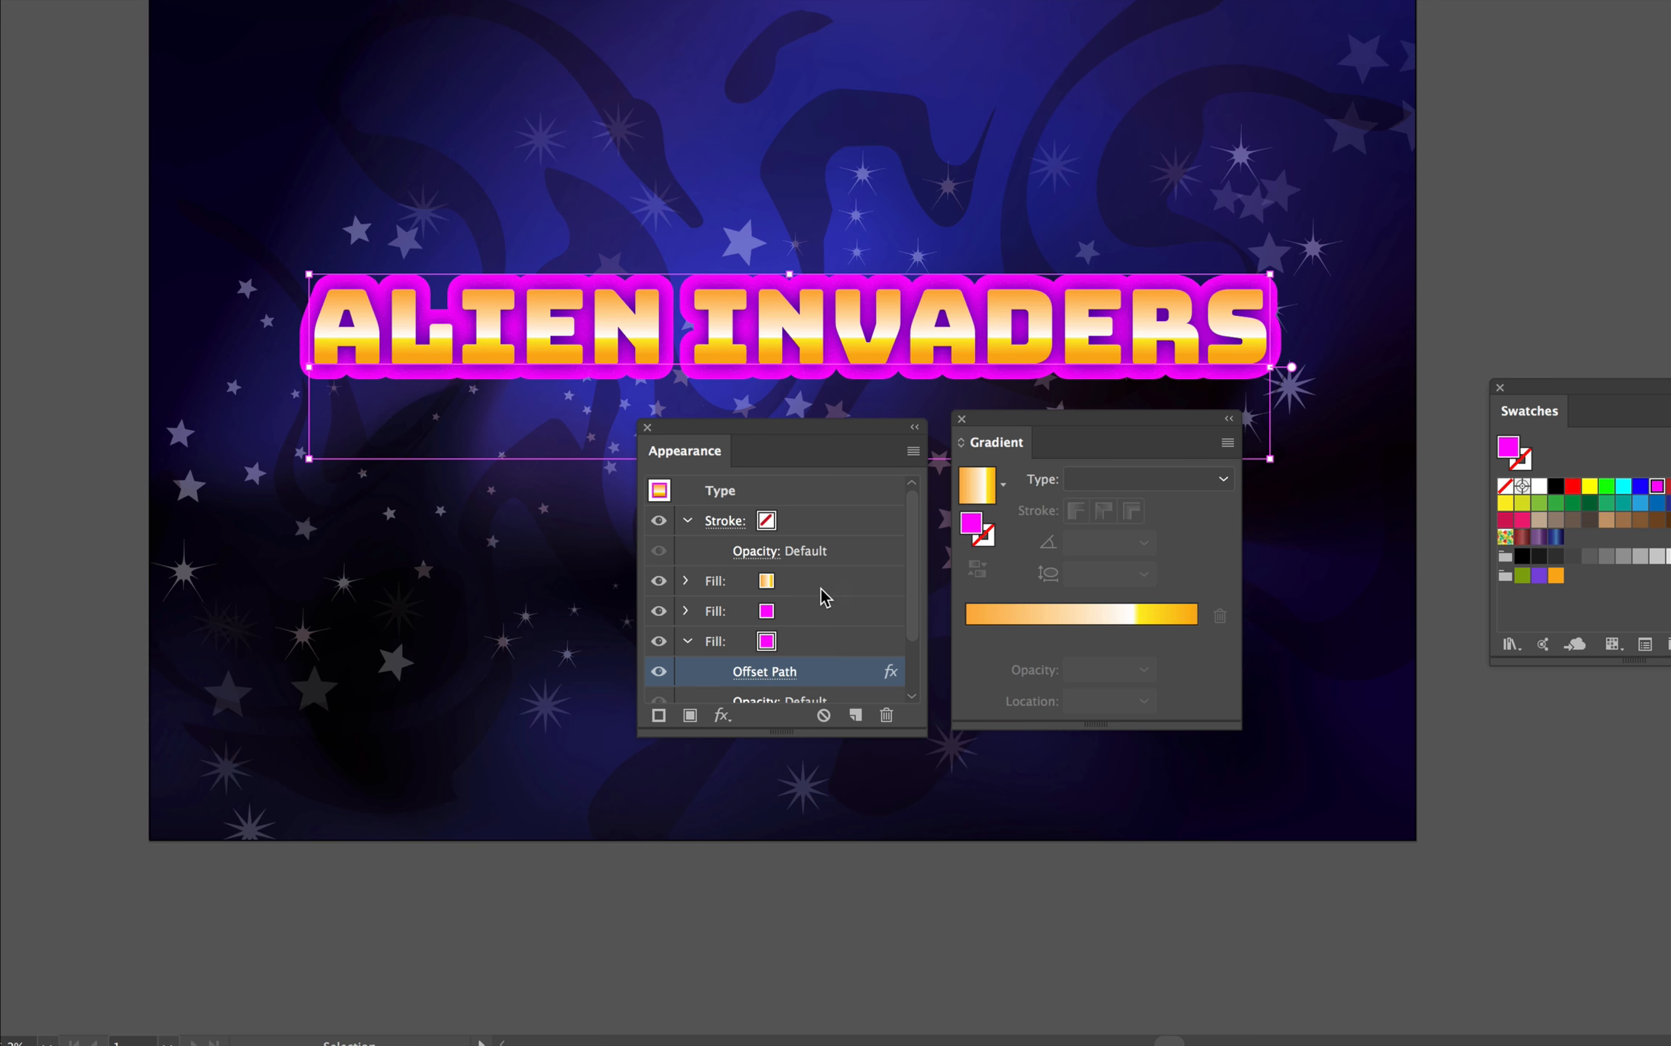
# Recolour the title's bottom magenta fill to the darker purple 9C10A0.
pyautogui.click(769, 648)
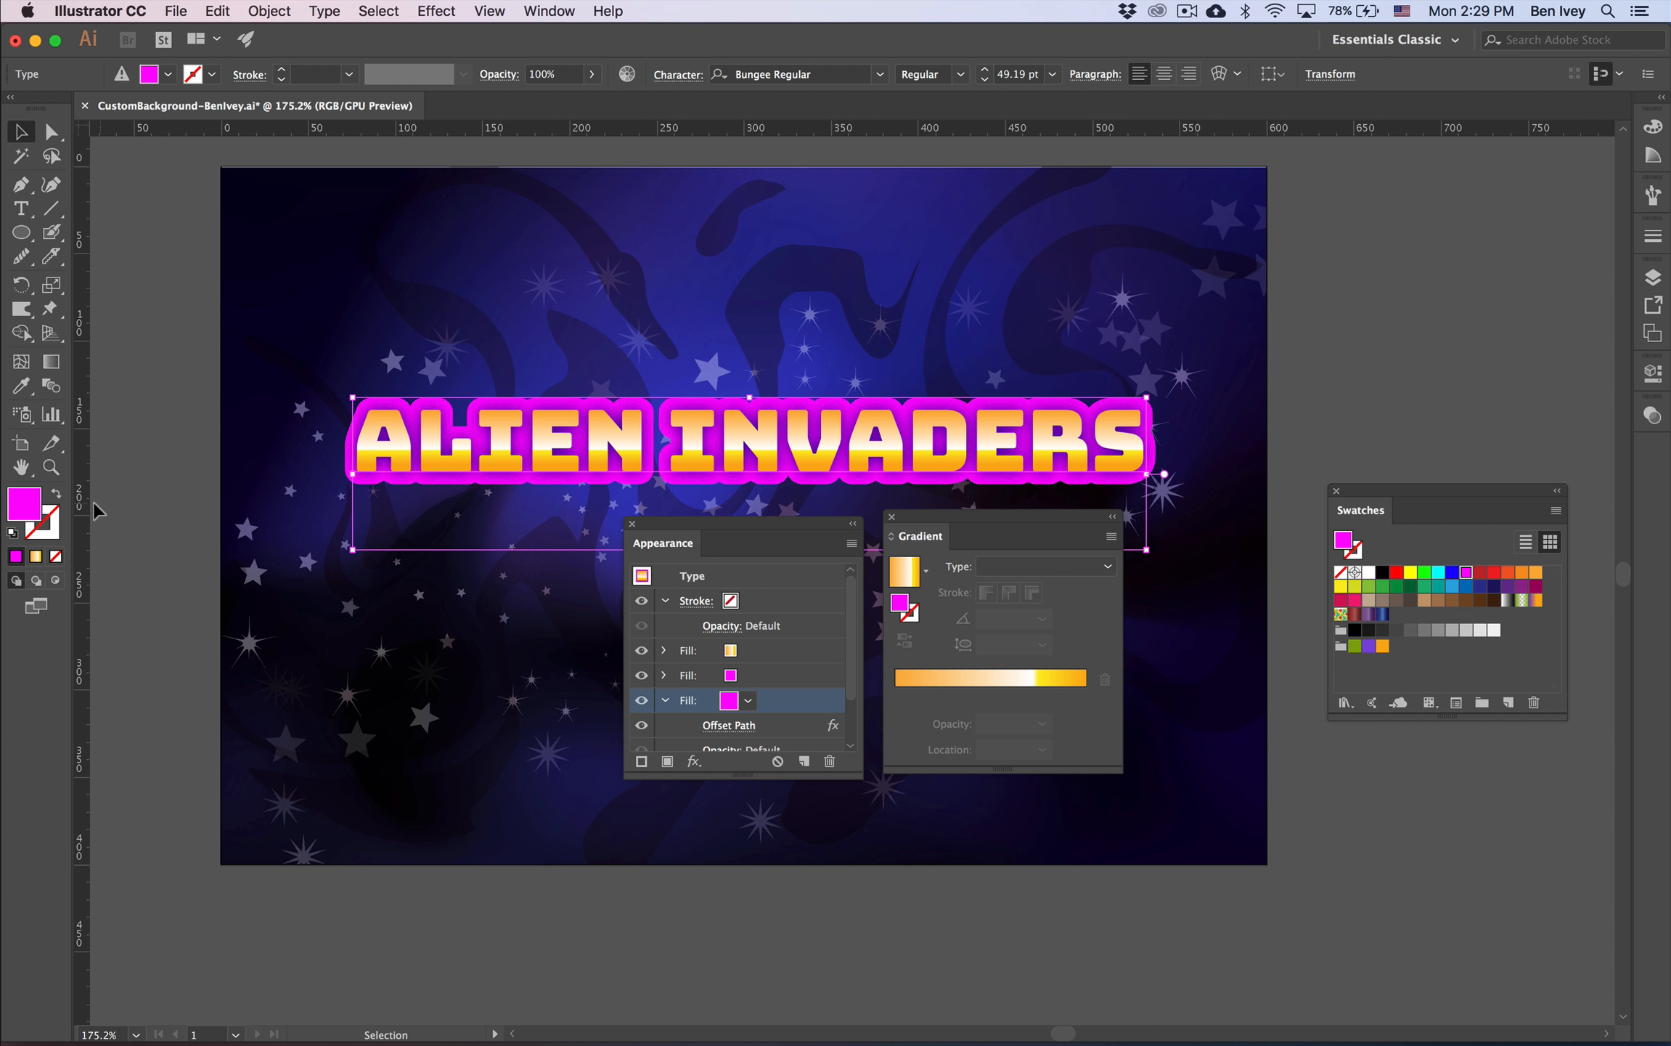
pyautogui.doubleClick(20, 511)
pyautogui.click(928, 440)
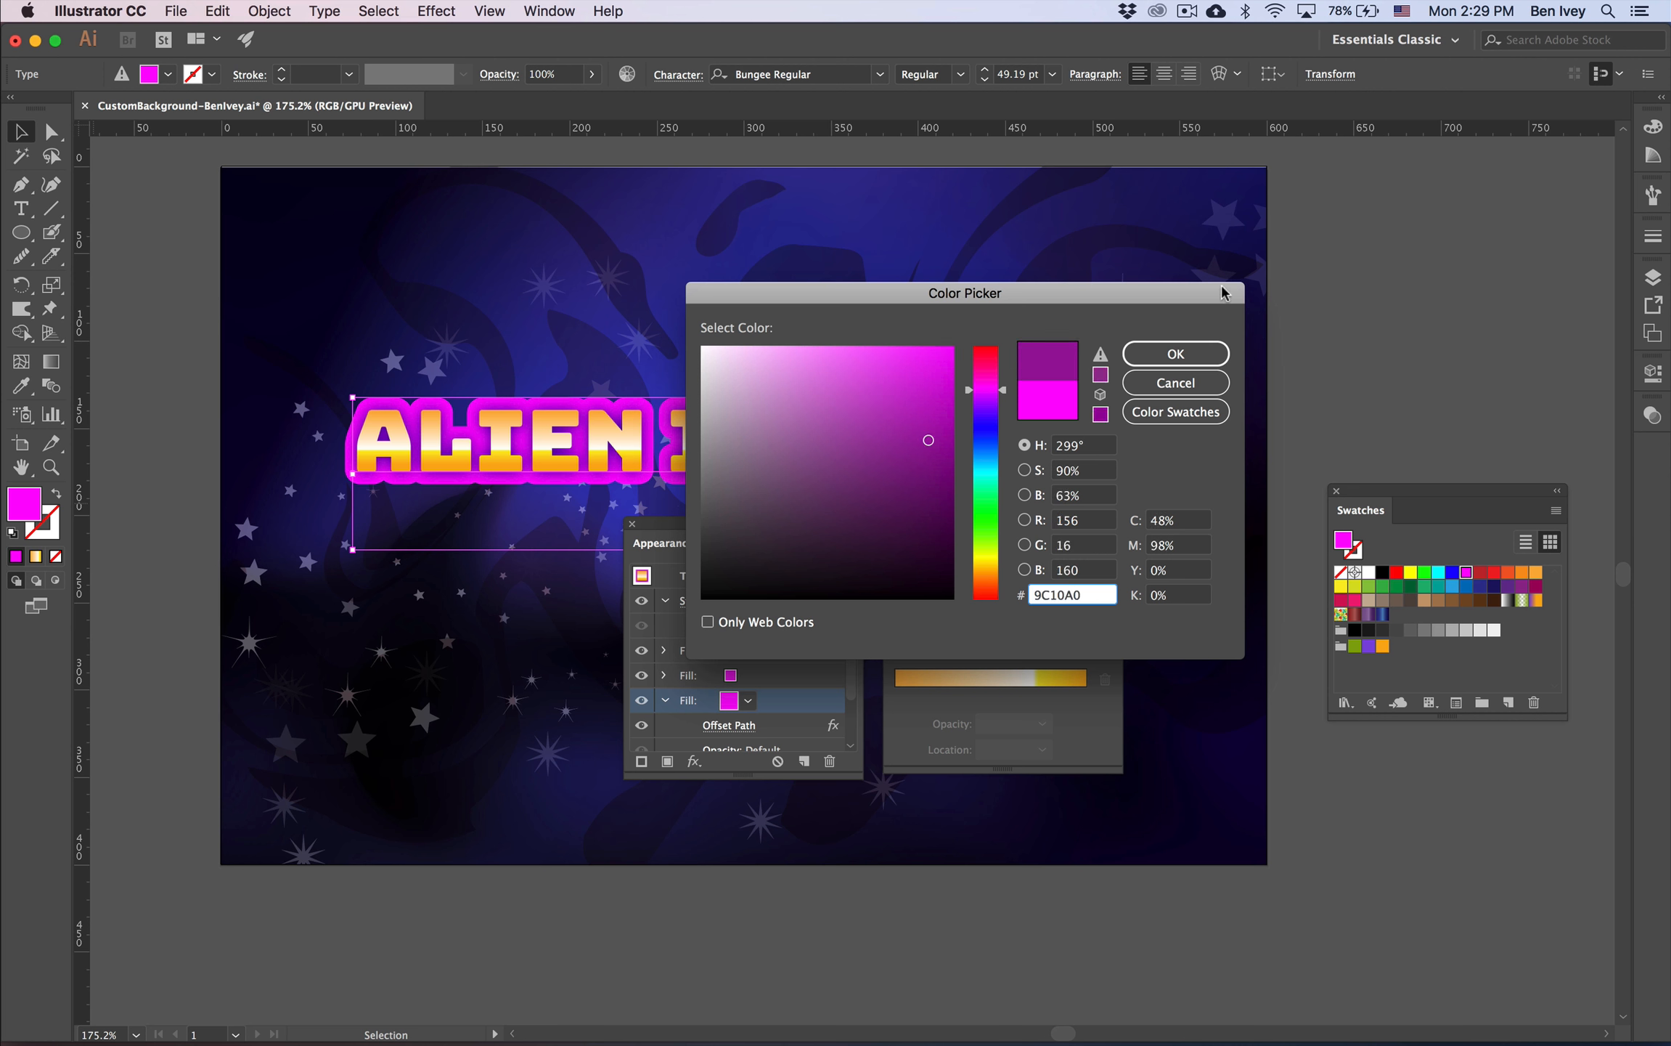
pyautogui.click(1199, 356)
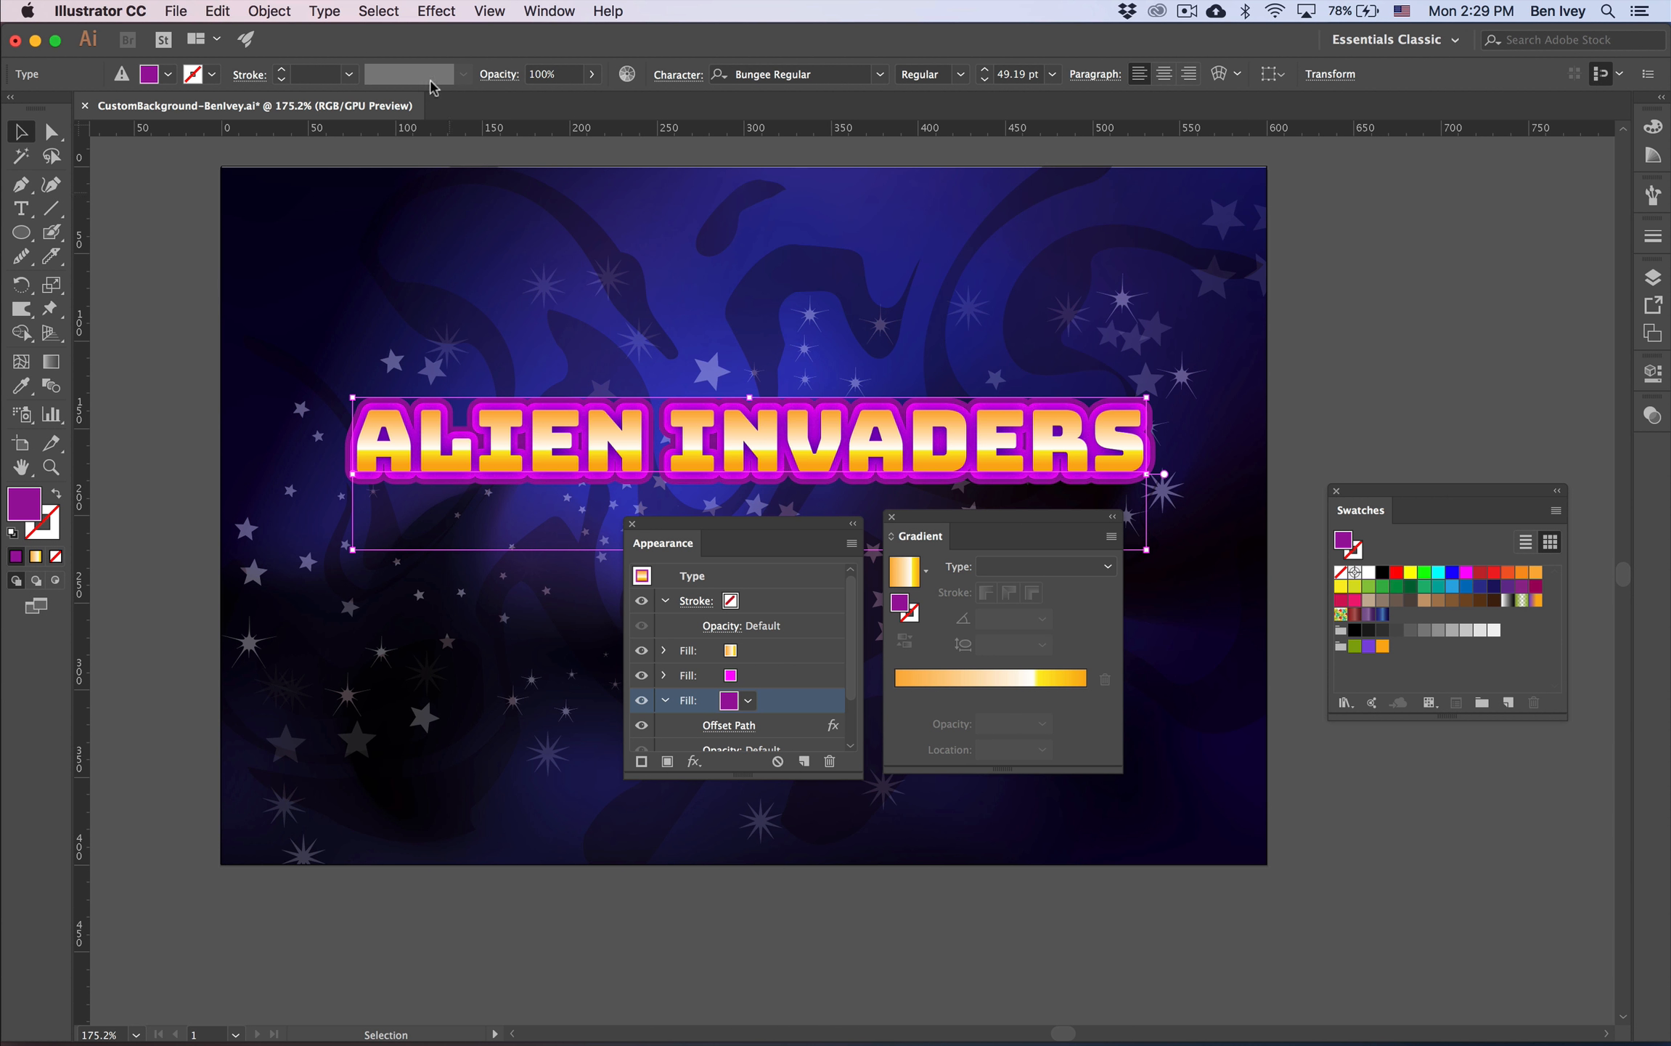
# Add a Distort & Transform > Transform effect to the title's purple fill and turn its preview on.
pyautogui.click(485, 13)
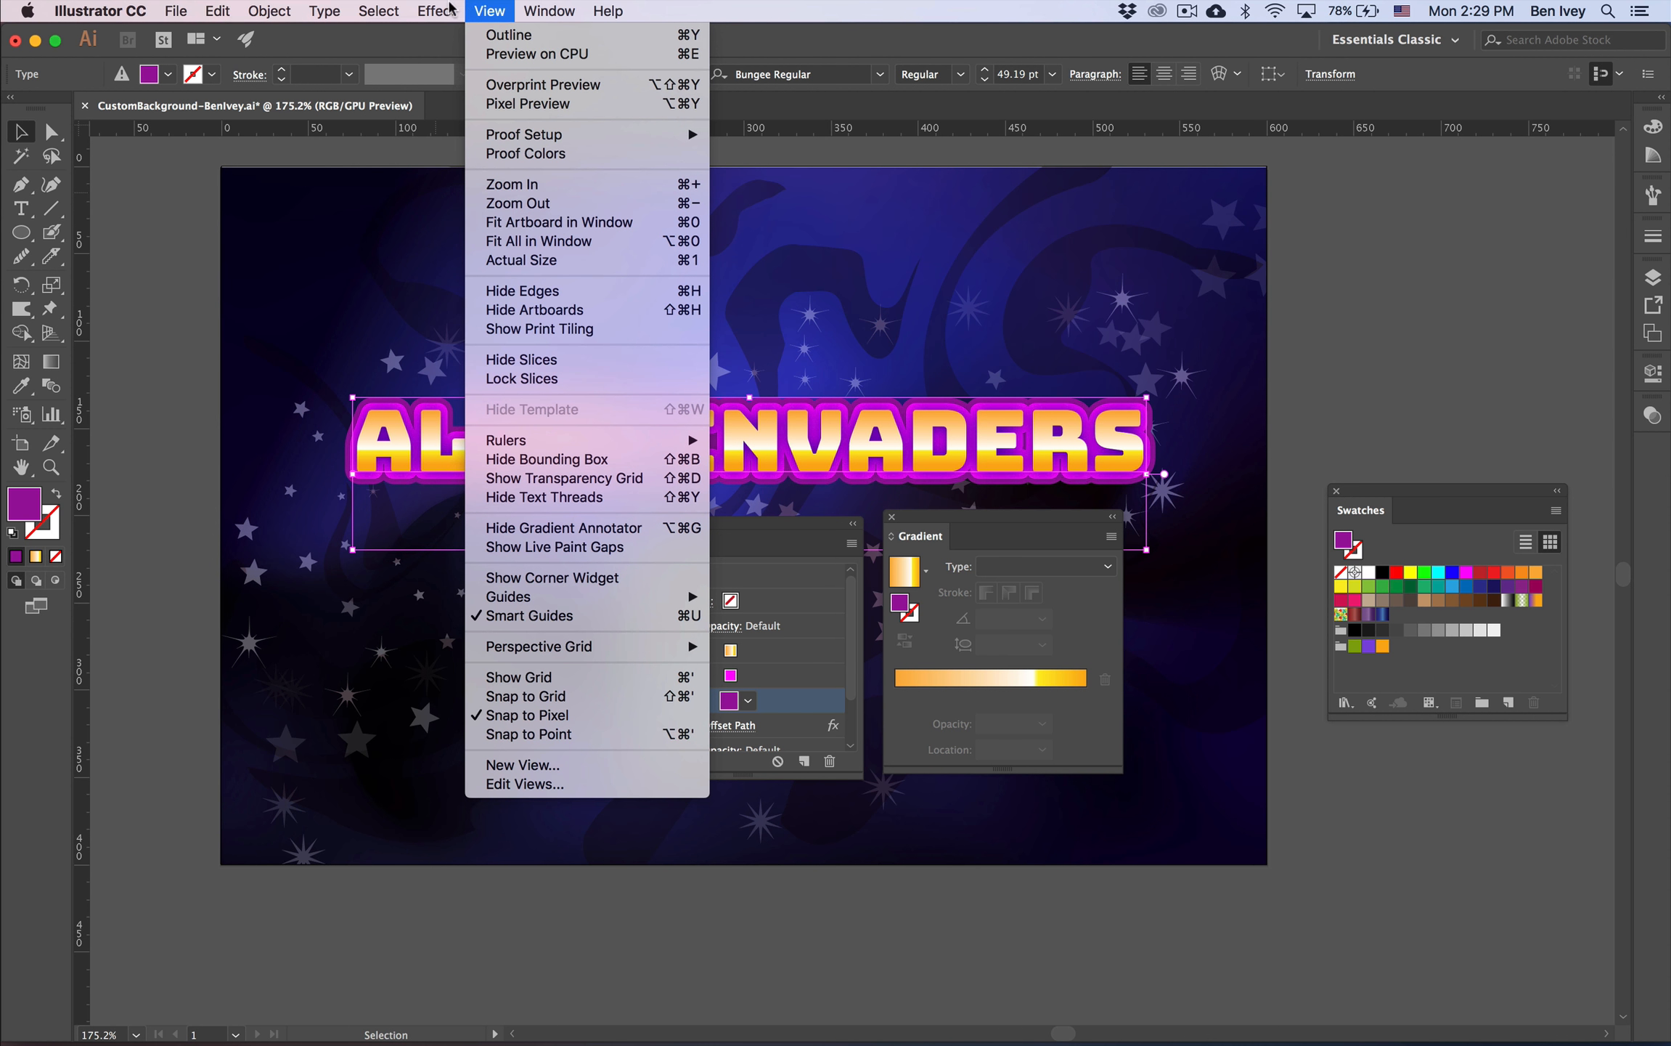
pyautogui.moveTo(449, 9)
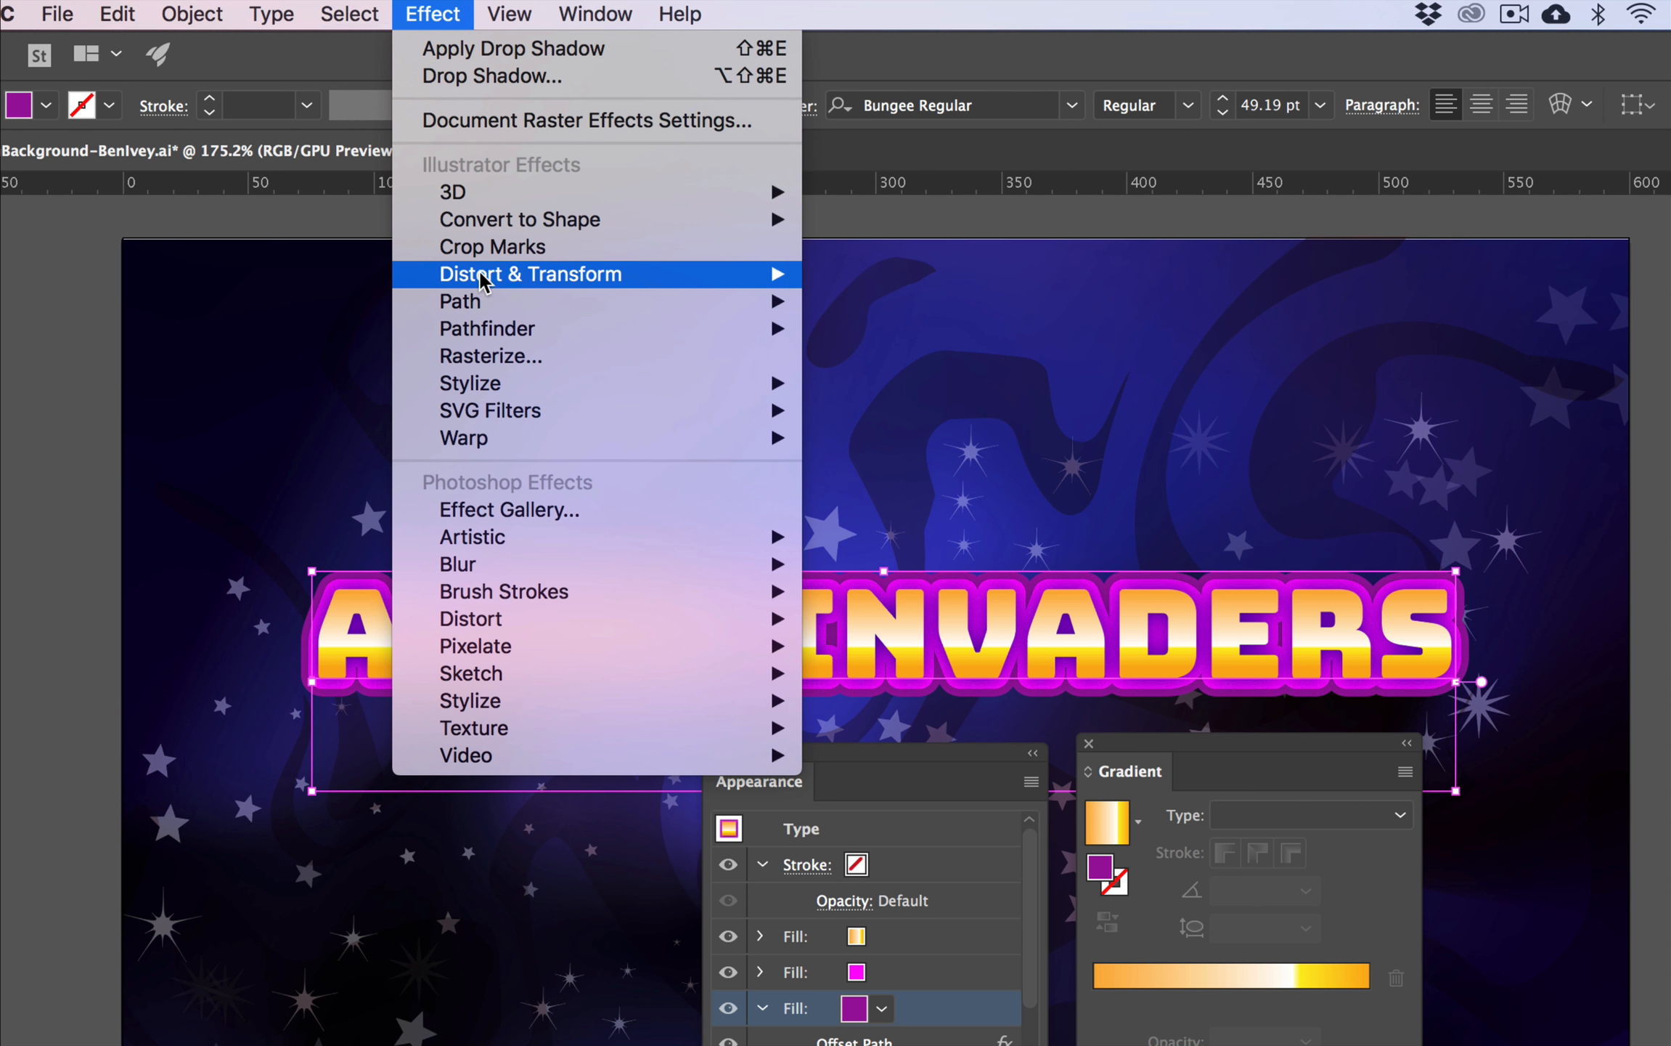
pyautogui.moveTo(482, 284)
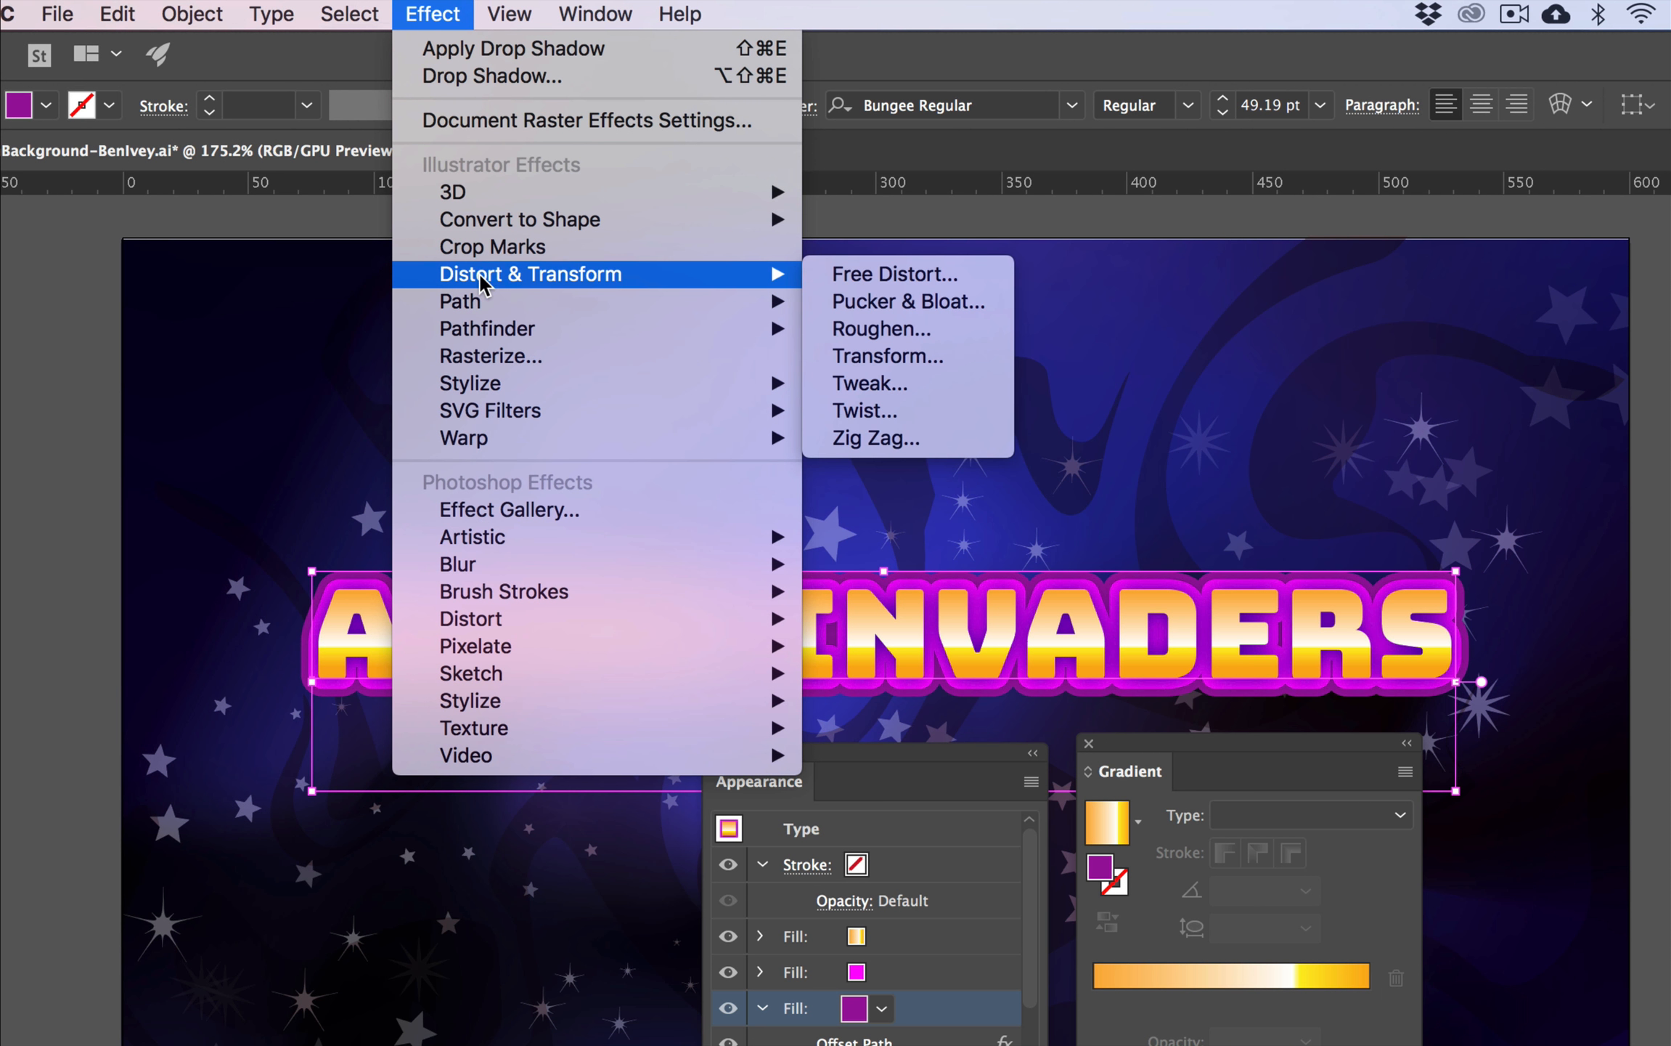
pyautogui.click(901, 357)
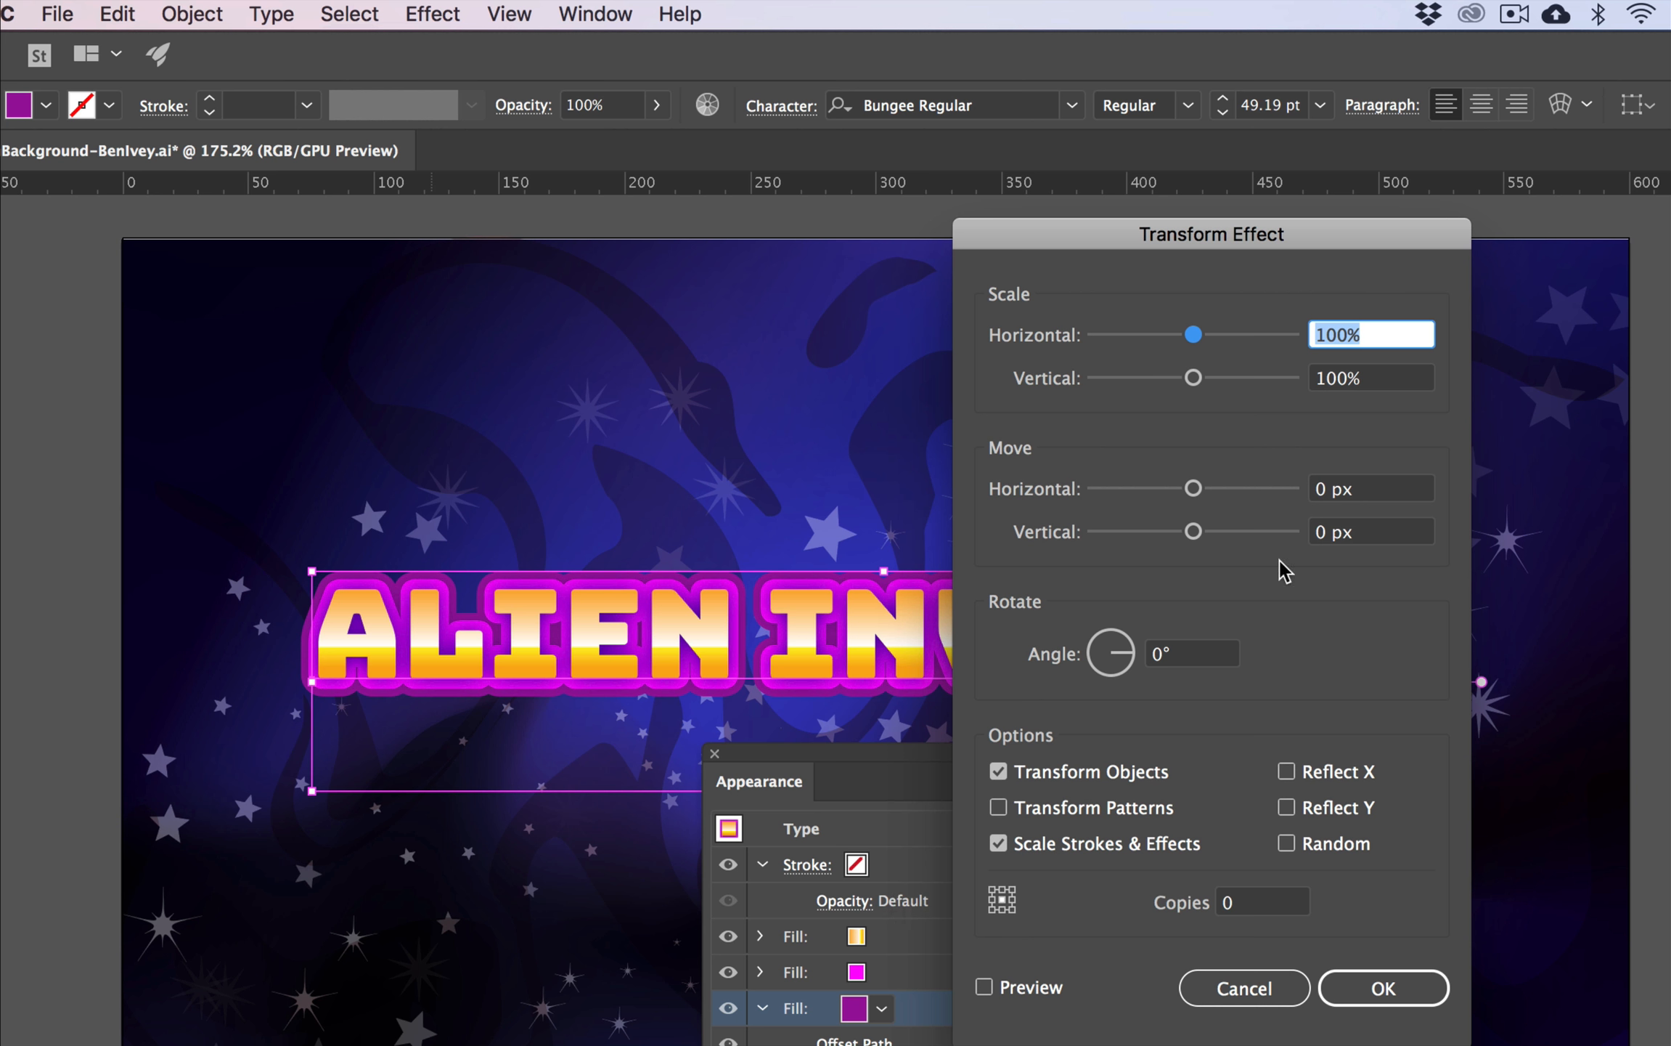
pyautogui.click(1038, 987)
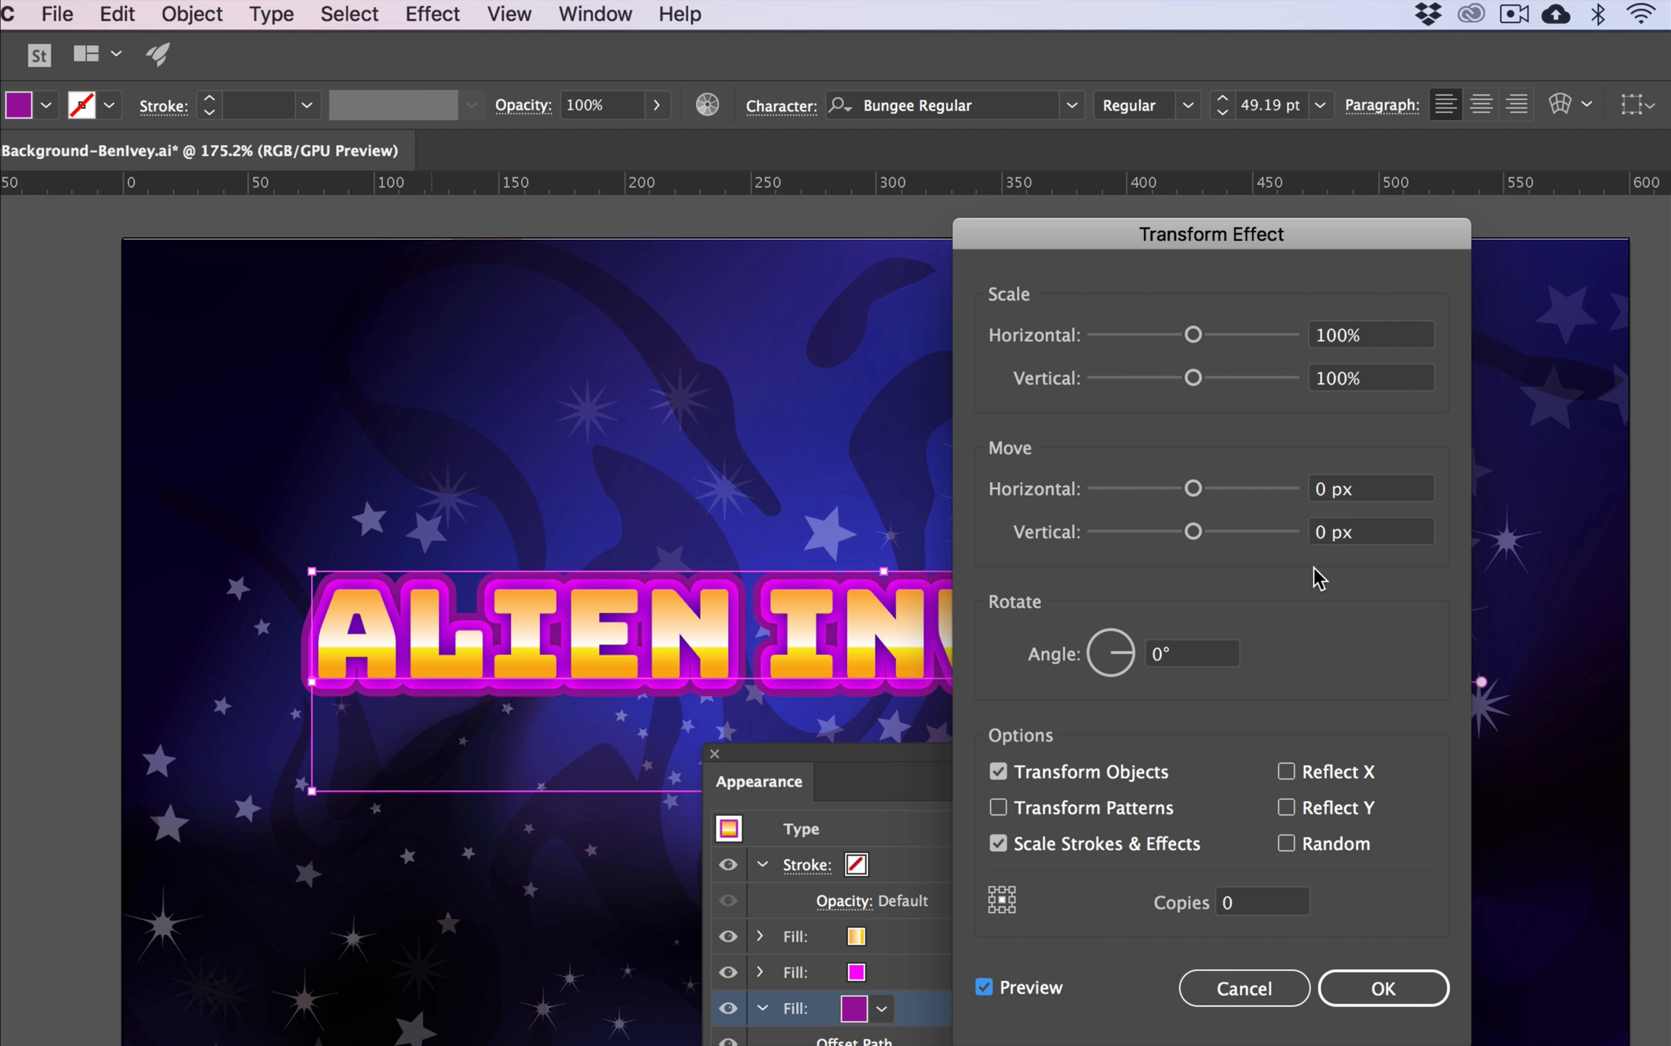
# Set the Transform effect's horizontal and vertical move to 4 px each and shift the dialog clear of the title.
pyautogui.click(1360, 496)
pyautogui.press('Up')
pyautogui.press('Up')
pyautogui.press('Up')
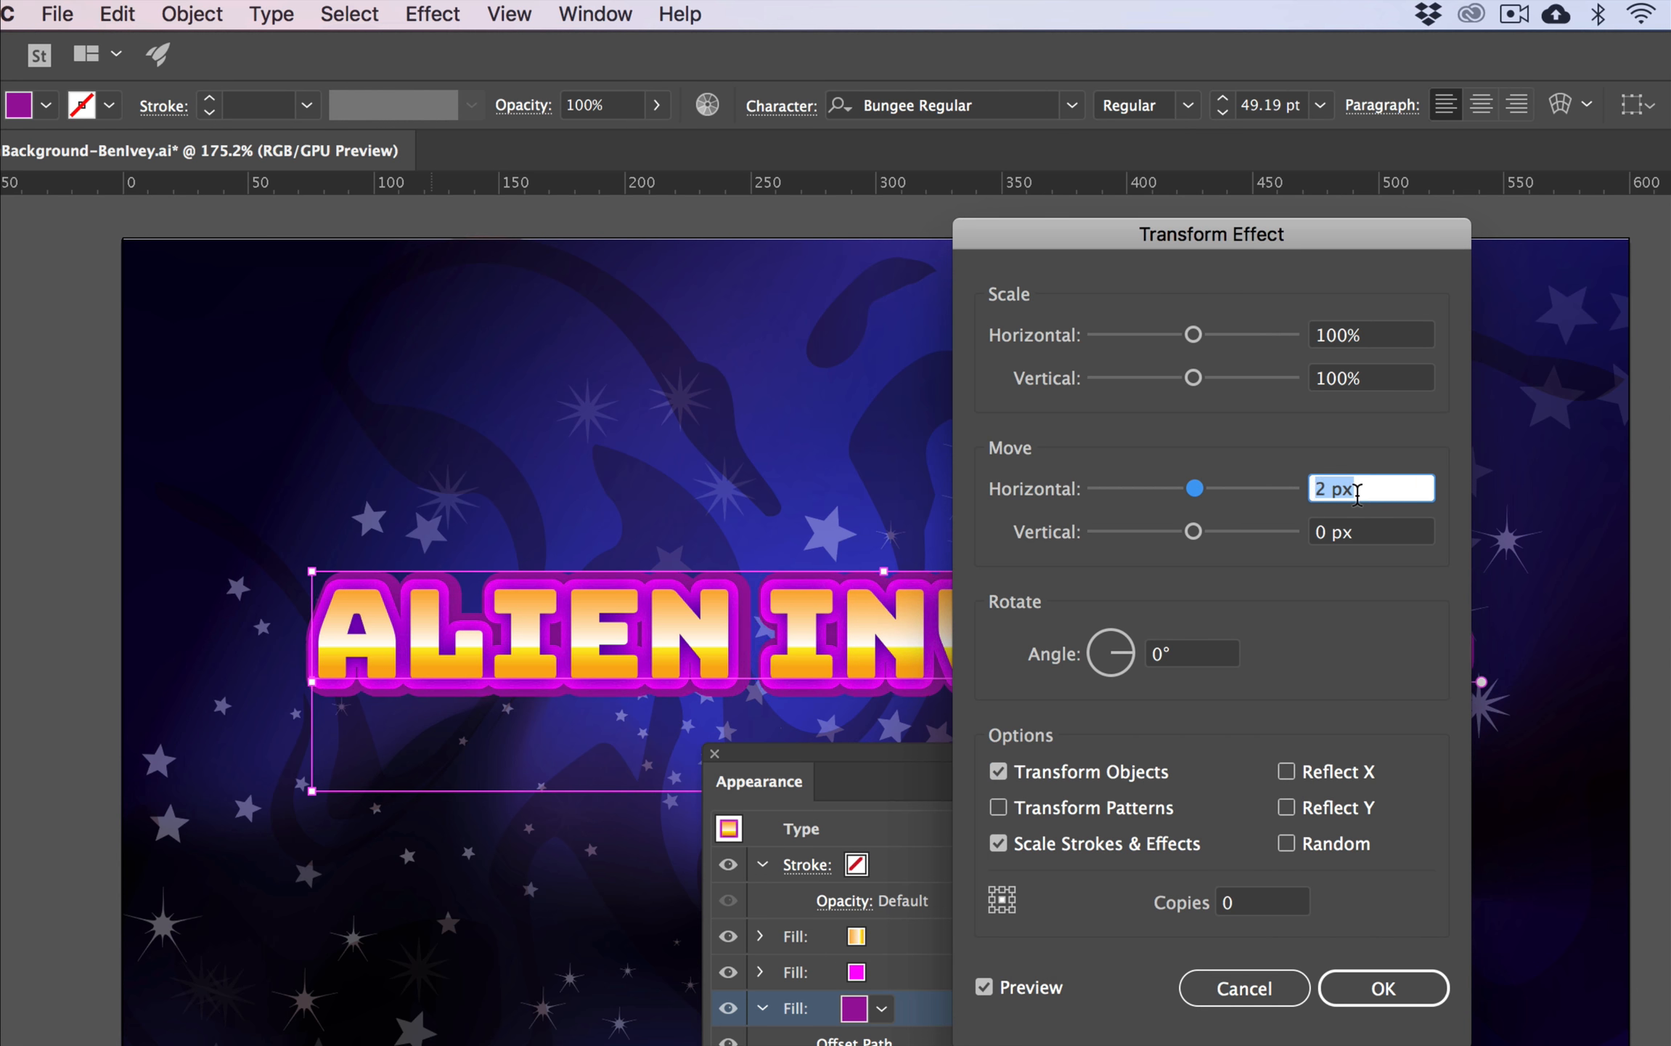
pyautogui.press('Up')
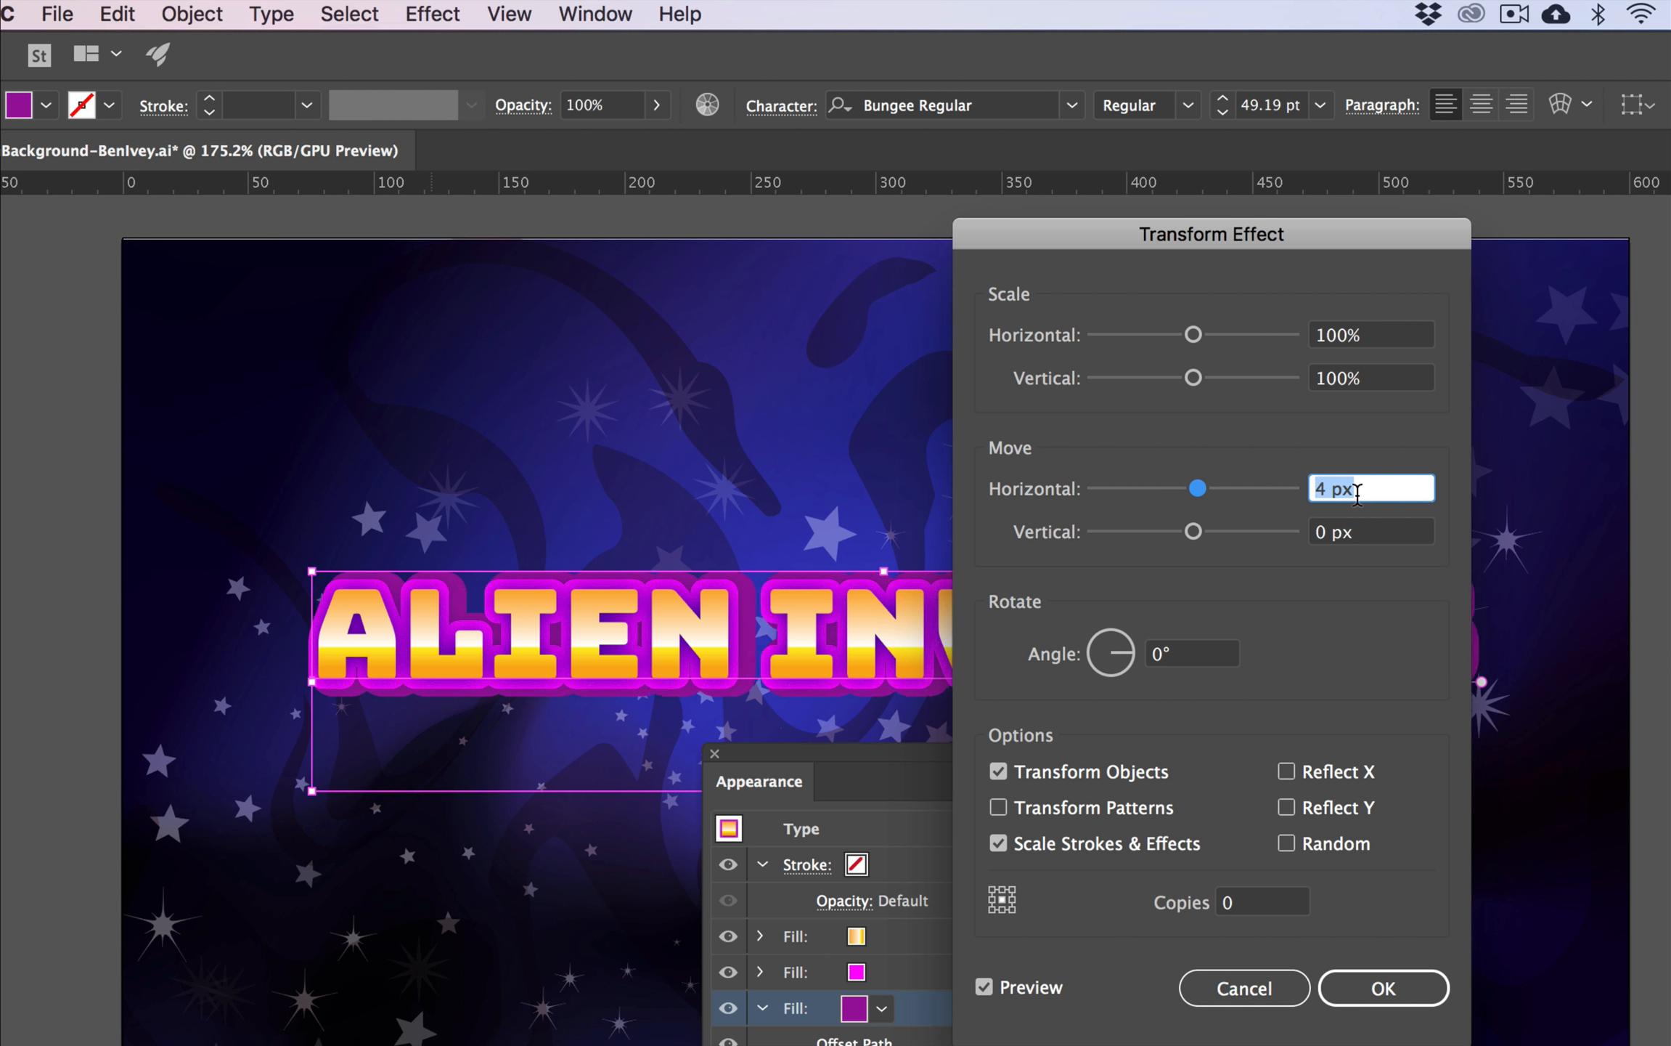
pyautogui.click(1354, 532)
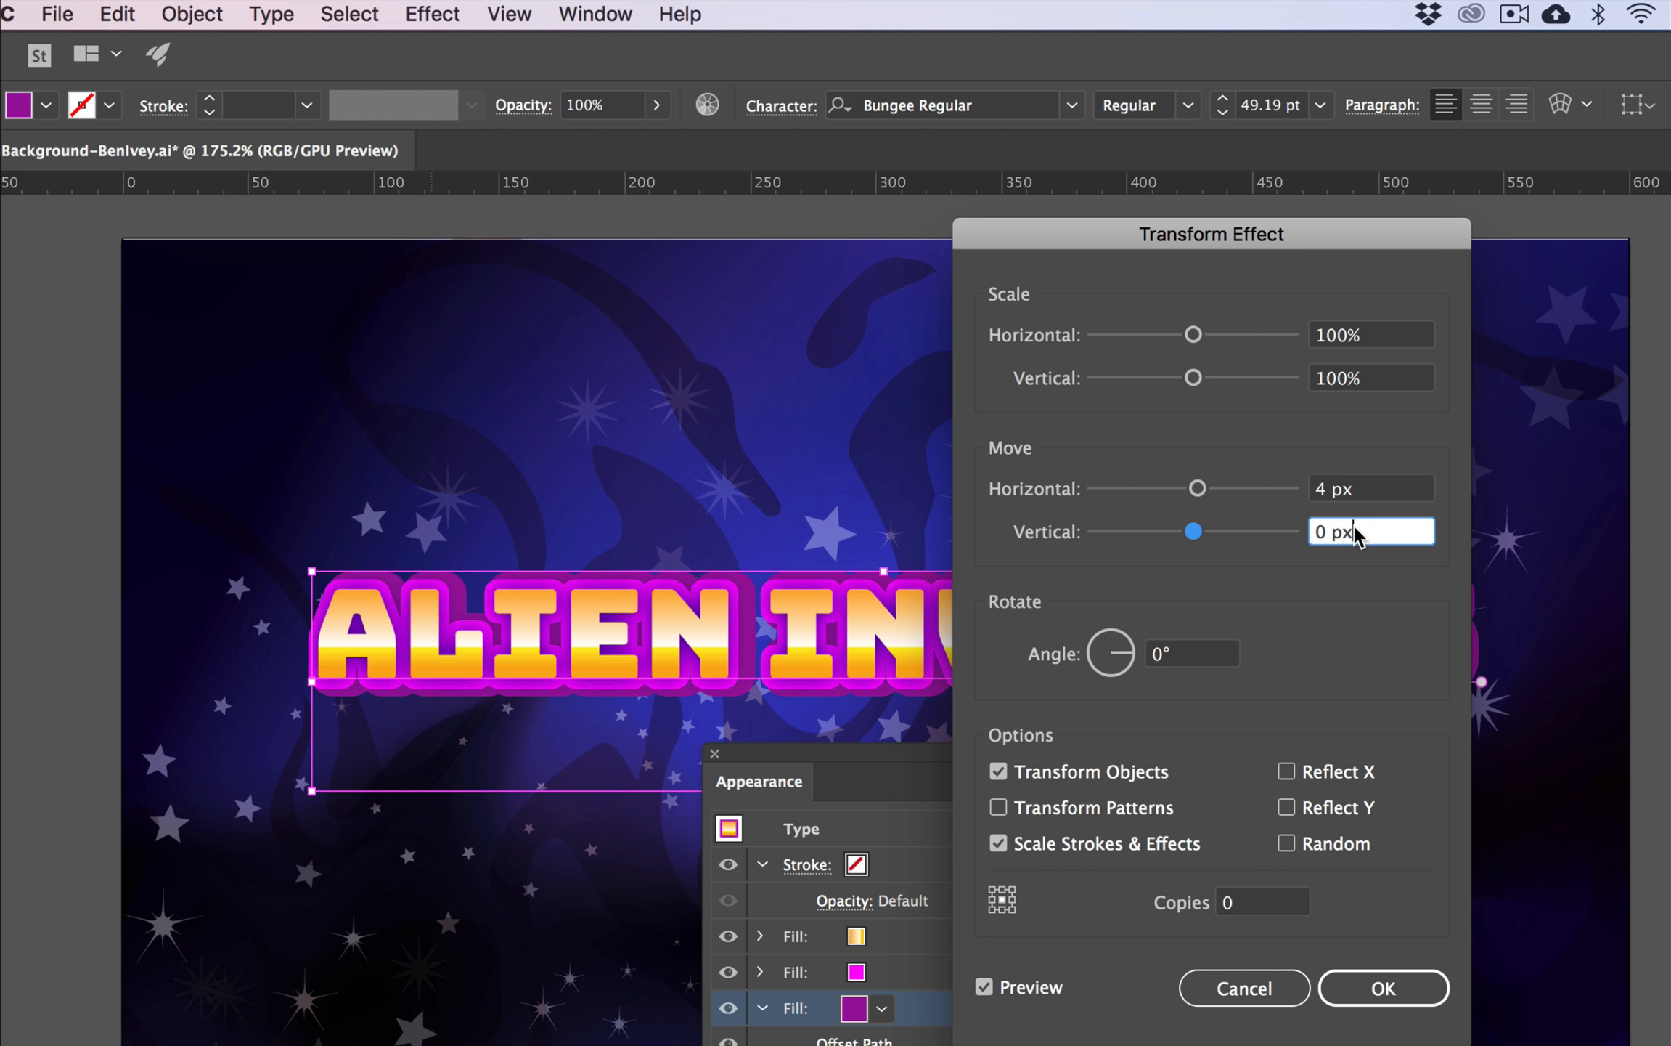
pyautogui.press('Up')
pyautogui.press('Up')
pyautogui.press('Up')
pyautogui.press('Up')
pyautogui.moveTo(1162, 233); pyautogui.dragTo(1284, 187)
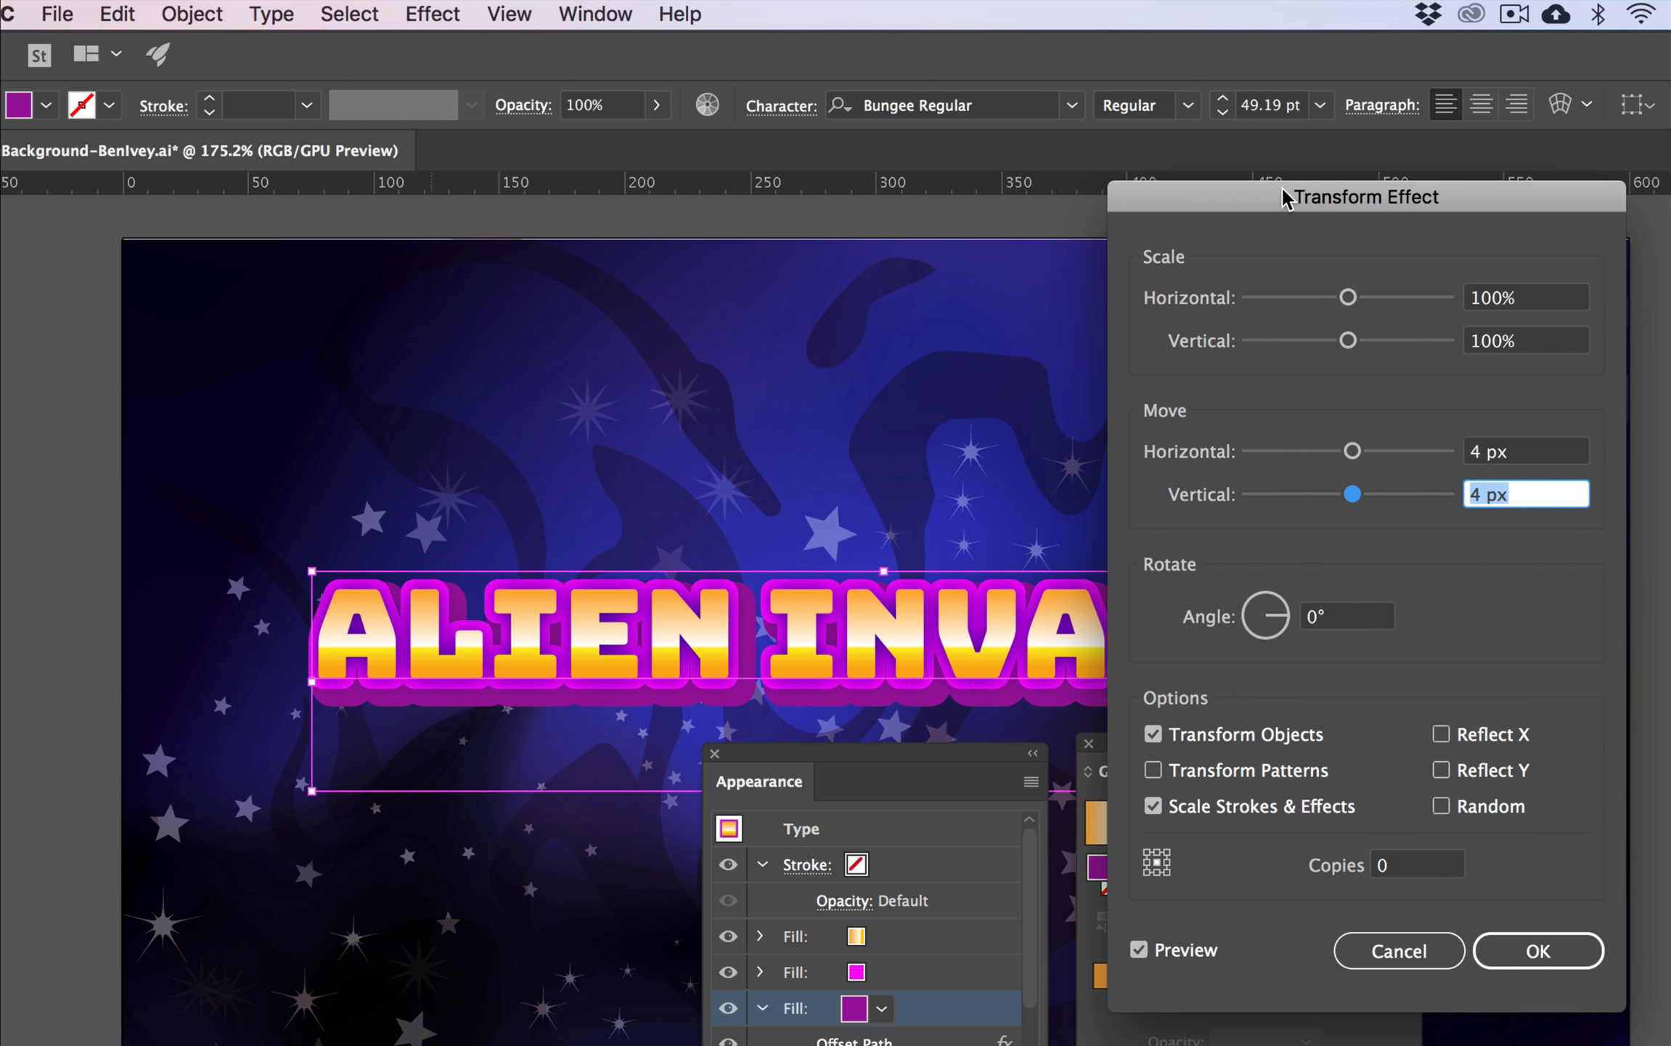
# Reduce the purple fill's horizontal and vertical move to 3 px each and apply the Transform effect.
pyautogui.press('Down')
pyautogui.click(1512, 458)
pyautogui.press('Down')
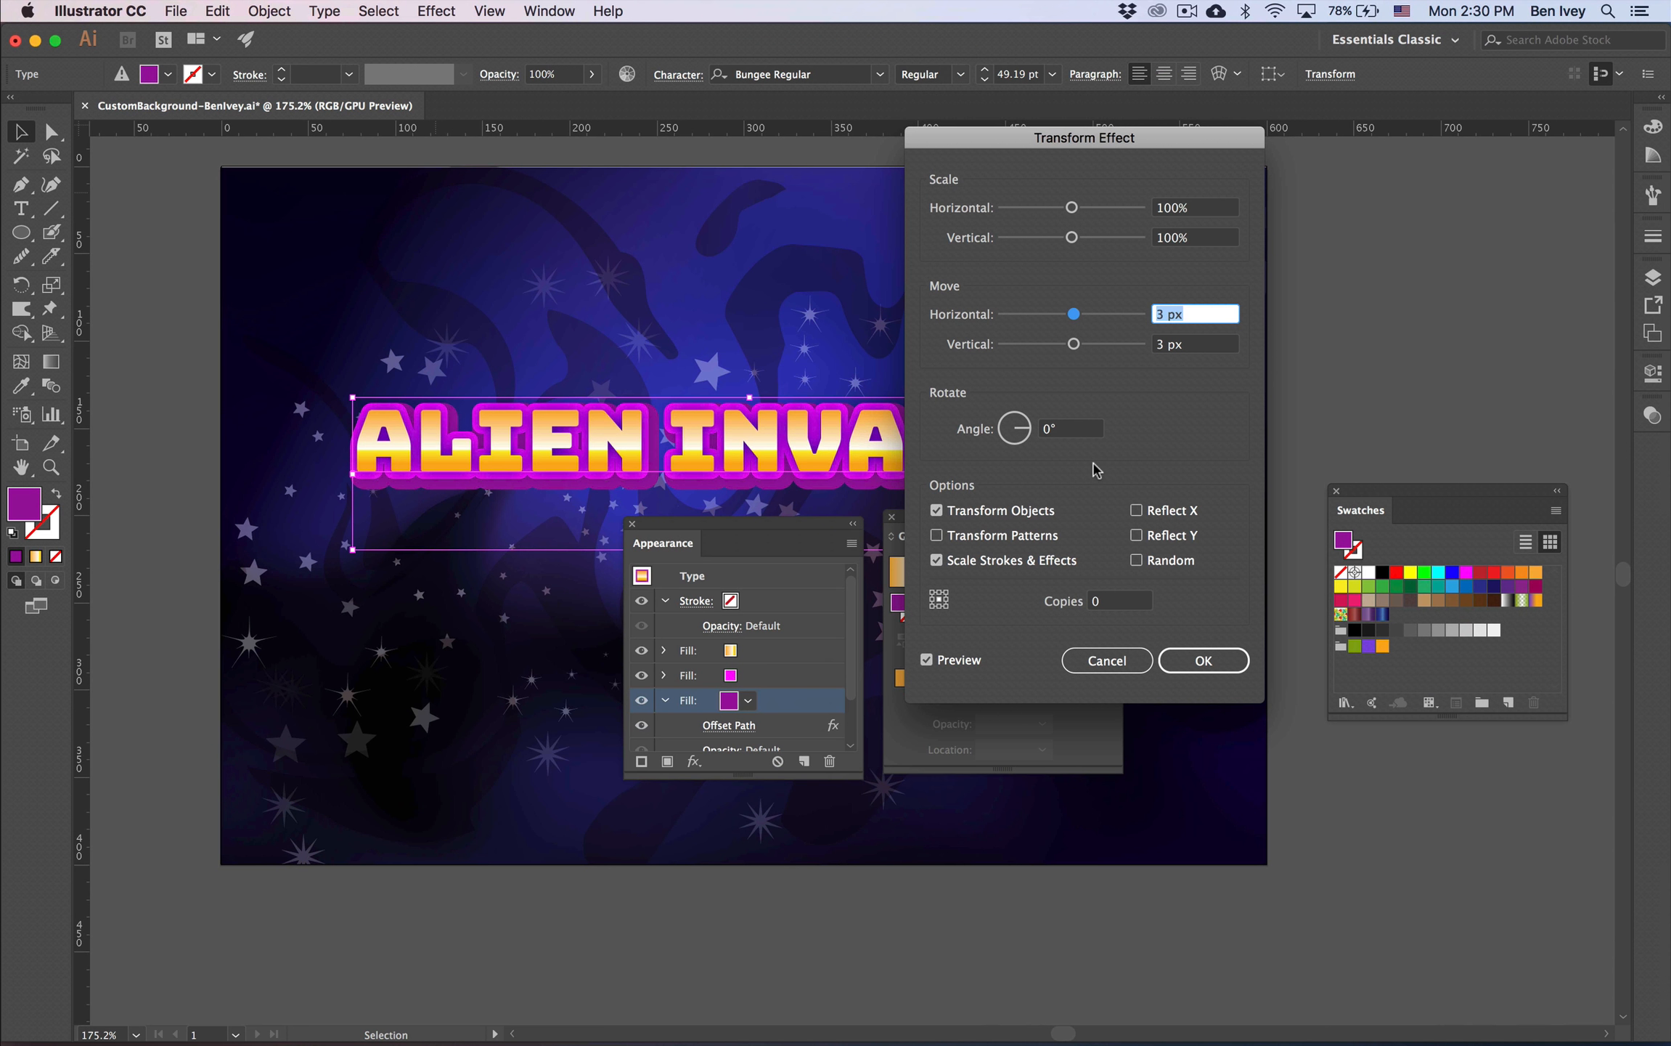
pyautogui.click(1205, 659)
pyautogui.click(1199, 667)
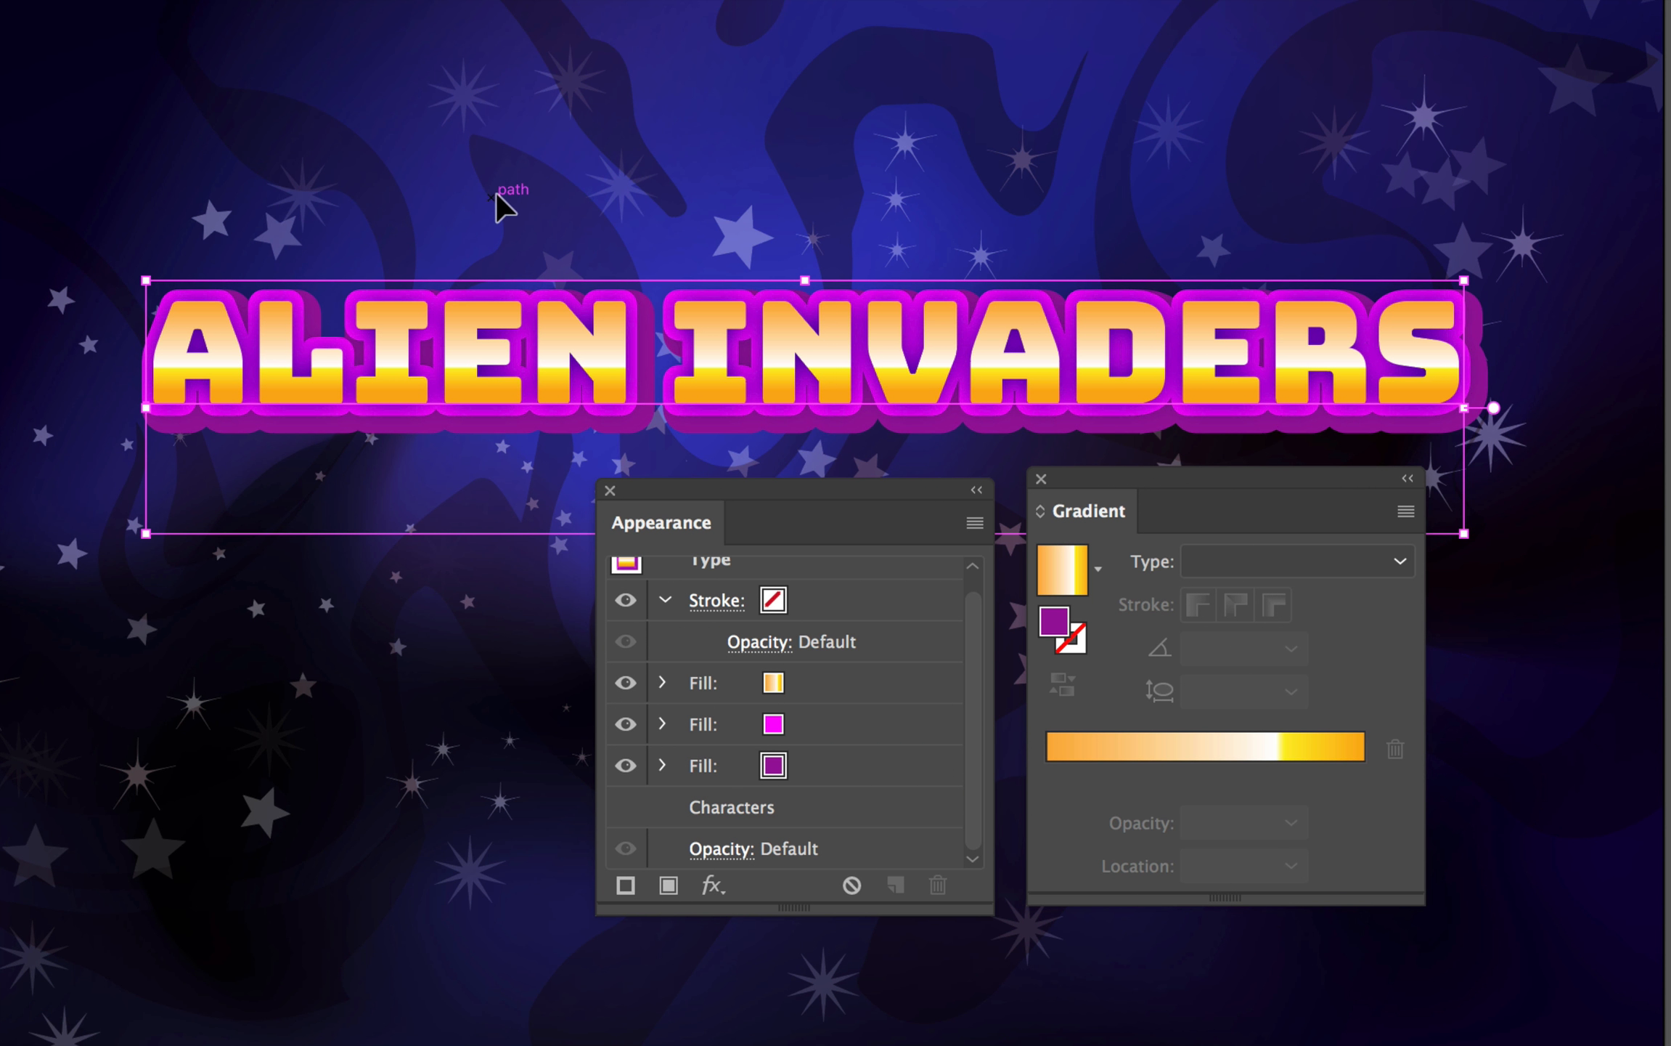
# Duplicate the title's purple fill with its effects and select the bottom copy, bringing its Offset Path and Transform effects into view.
pyautogui.click(832, 773)
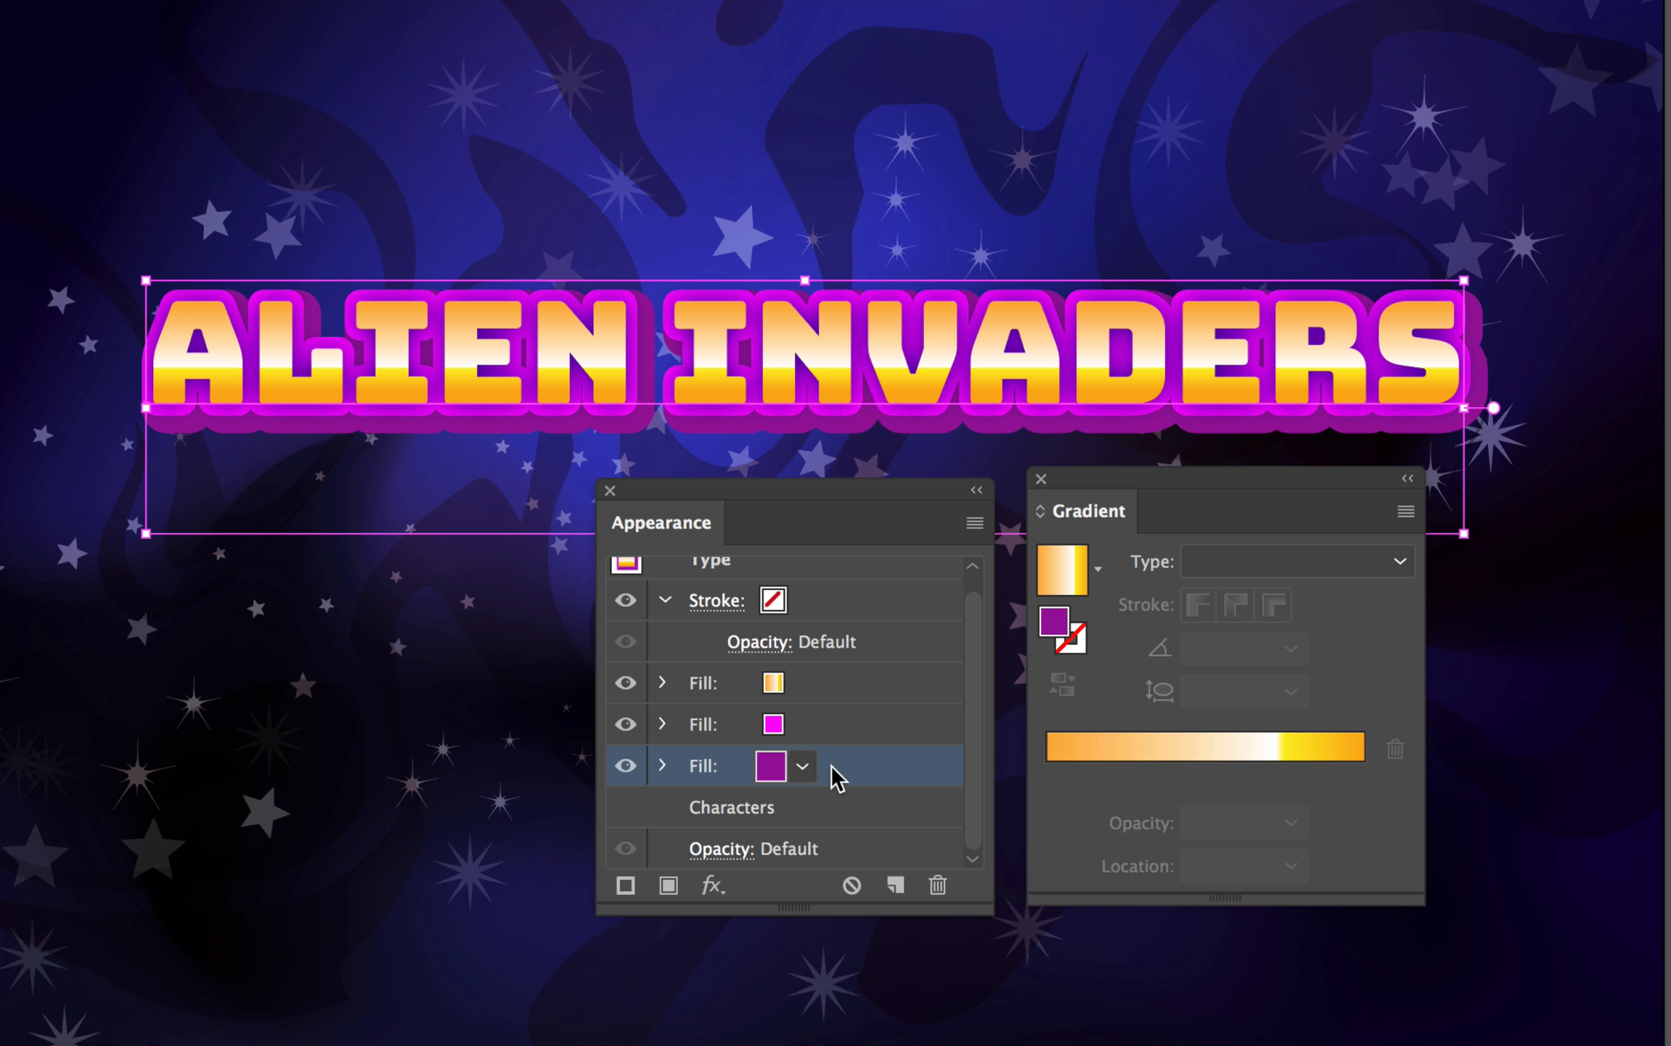
pyautogui.moveTo(878, 767); pyautogui.dragTo(896, 885)
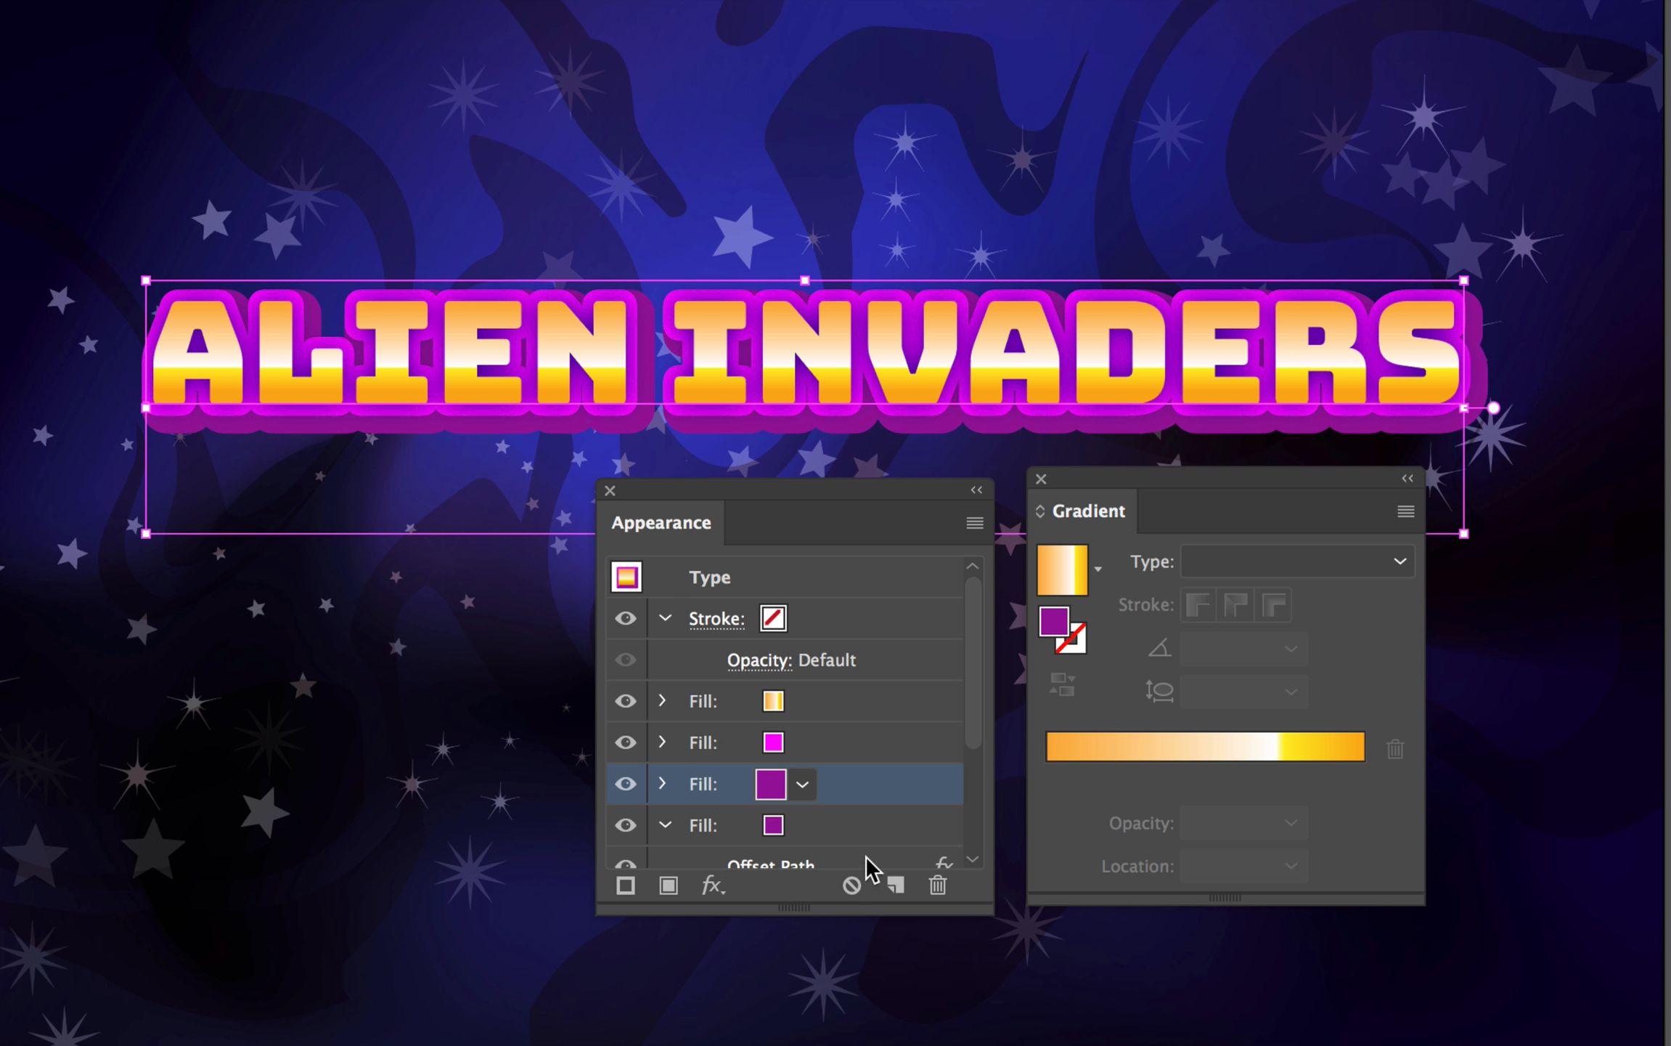
pyautogui.click(864, 825)
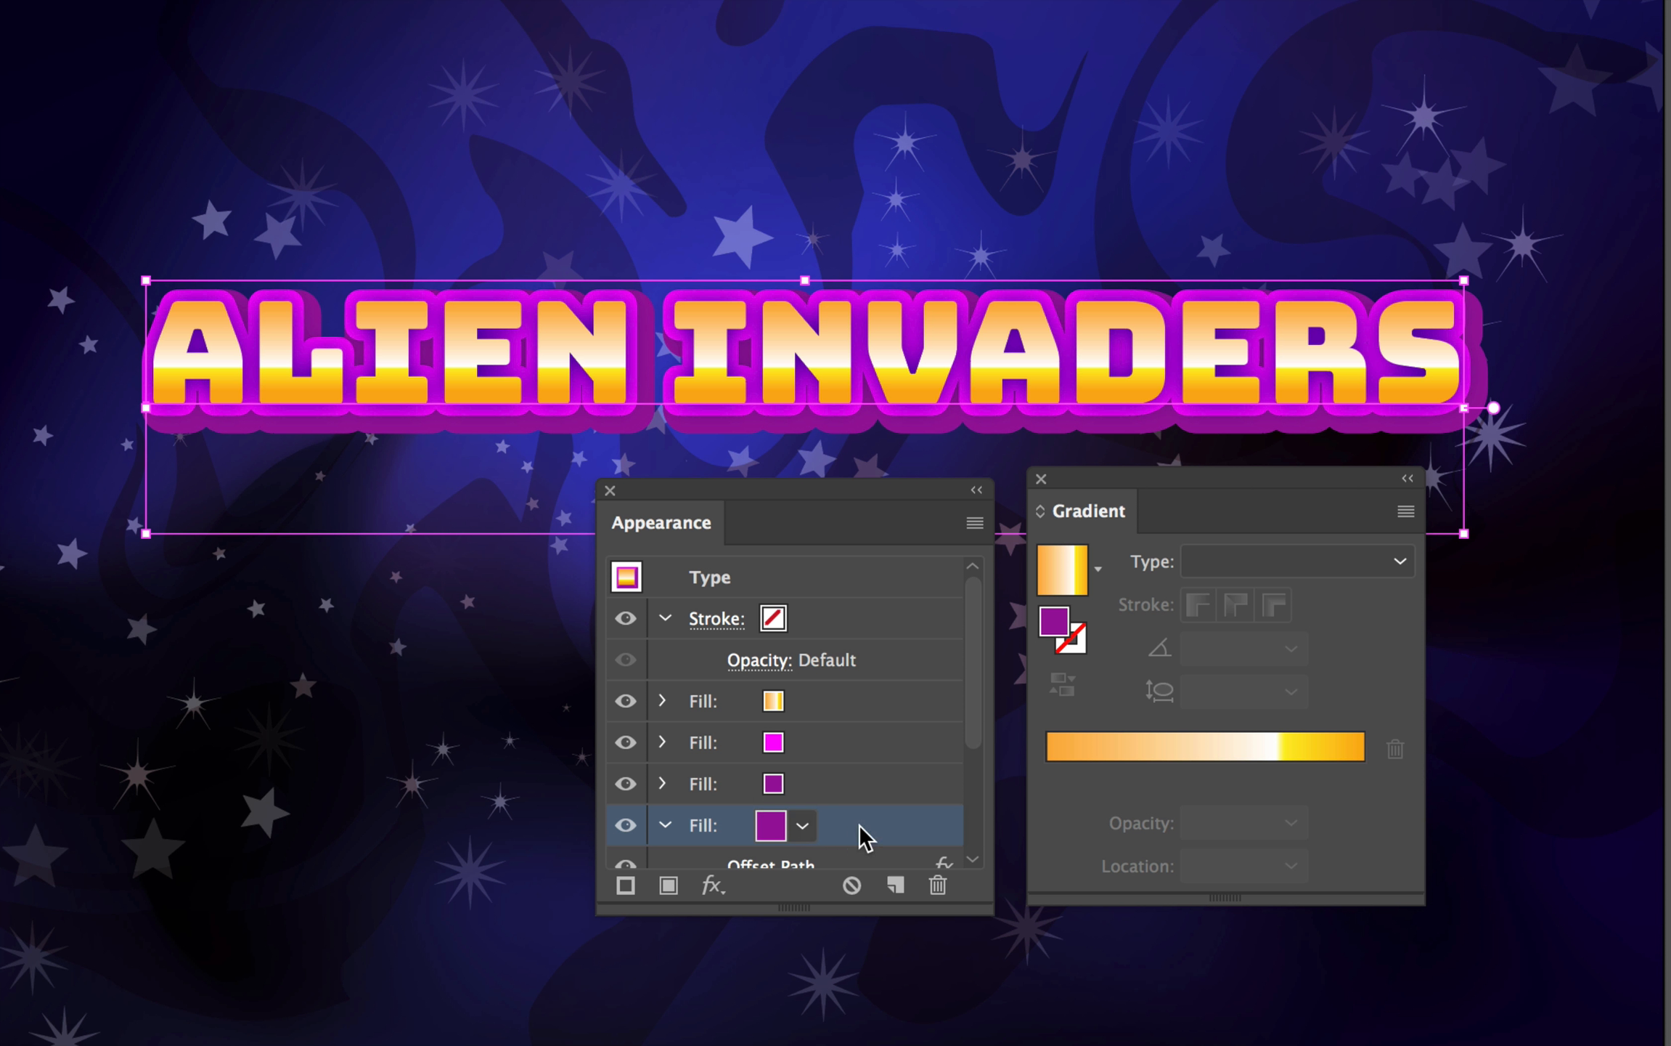
pyautogui.scroll(-3, 813, 827)
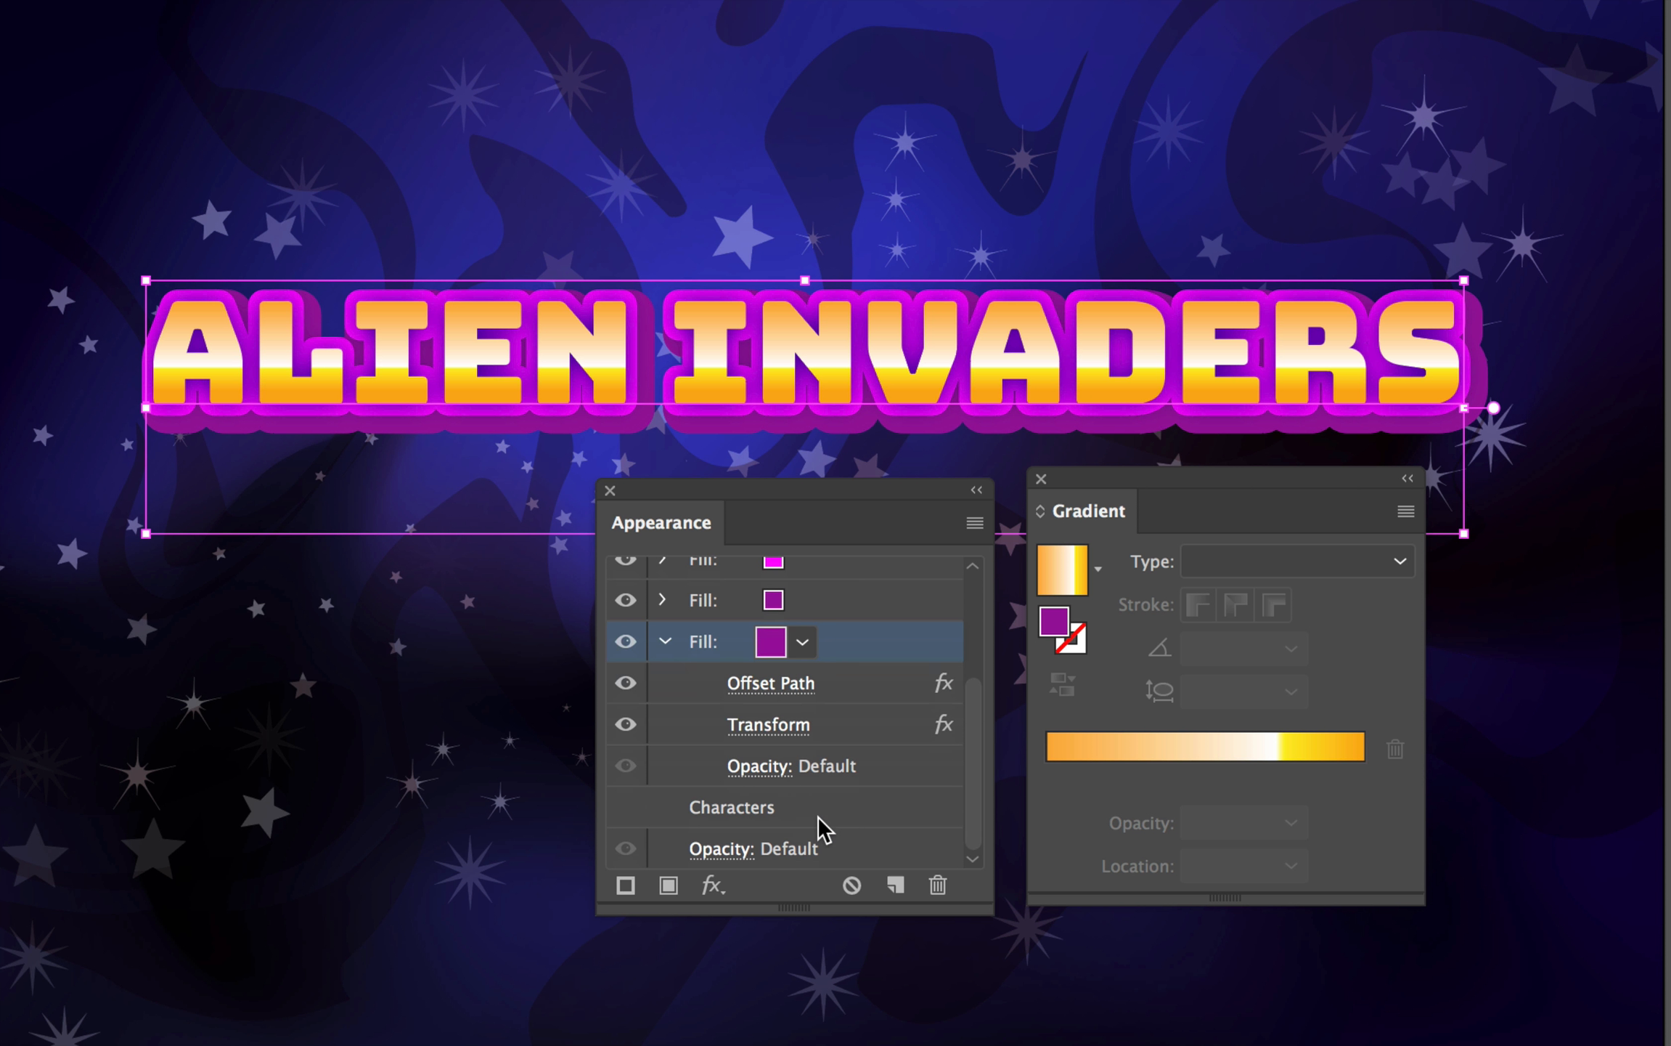
# Increase the Offset Path of the title's bottom purple fill to 9 px with preview on and apply it.
pyautogui.click(764, 686)
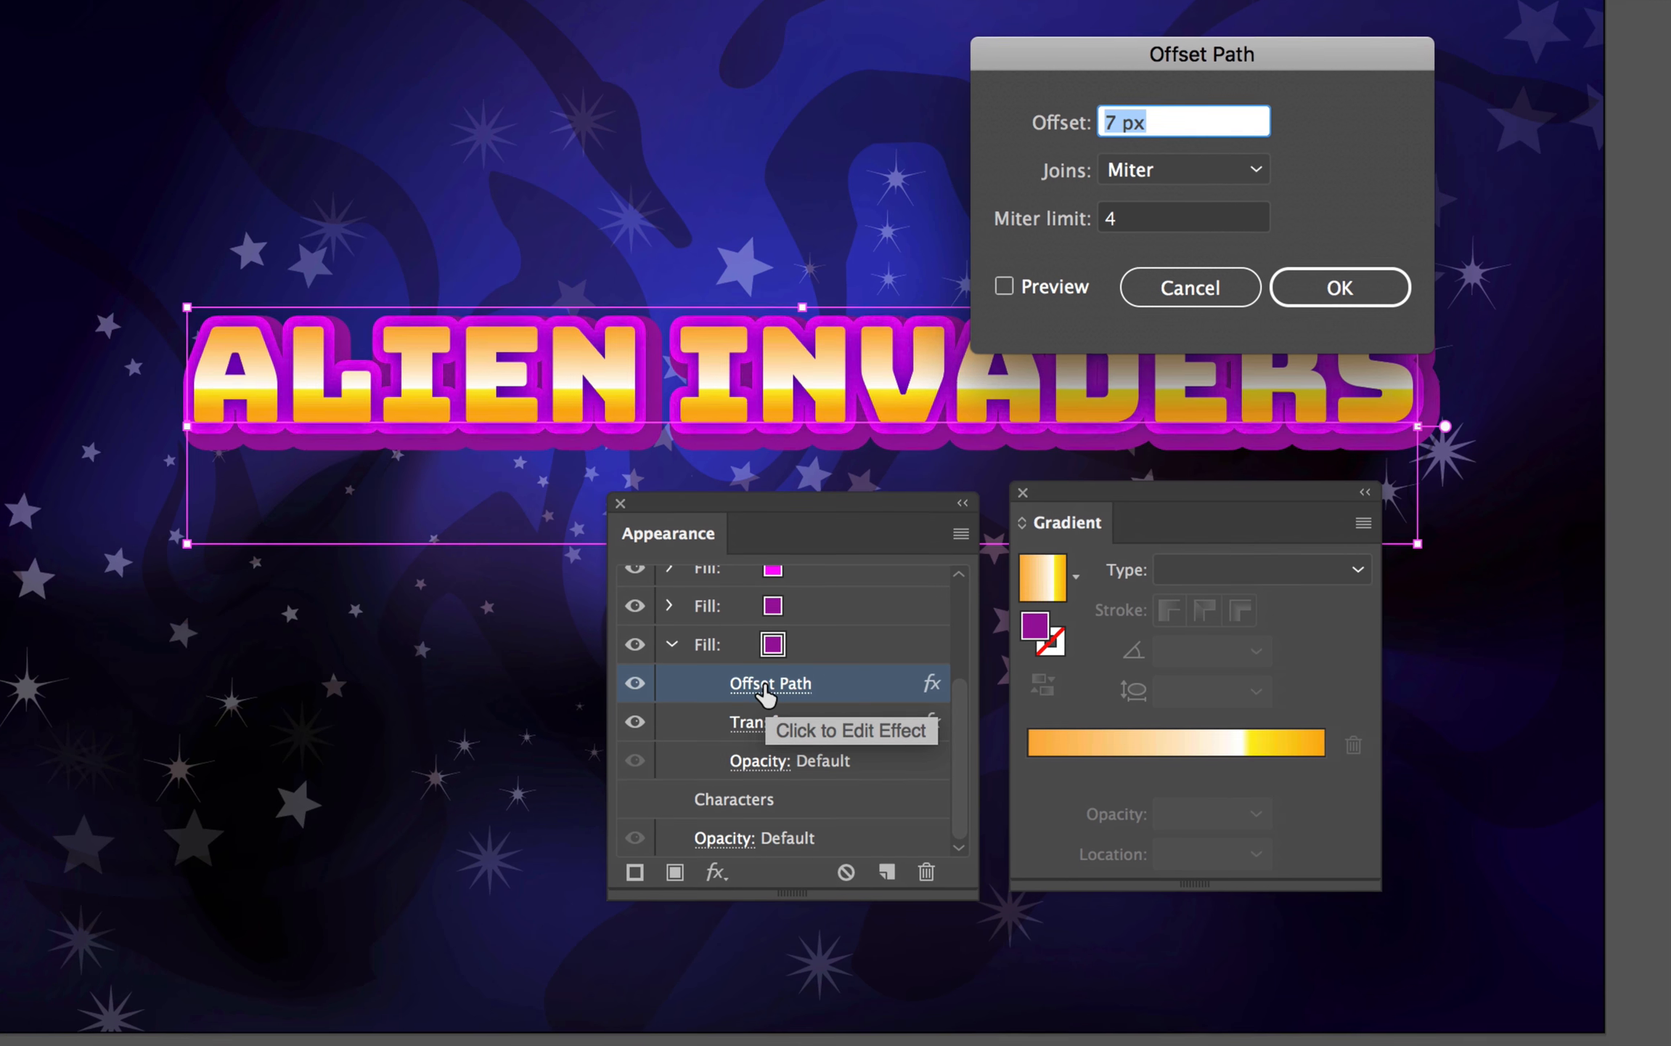
pyautogui.click(1003, 289)
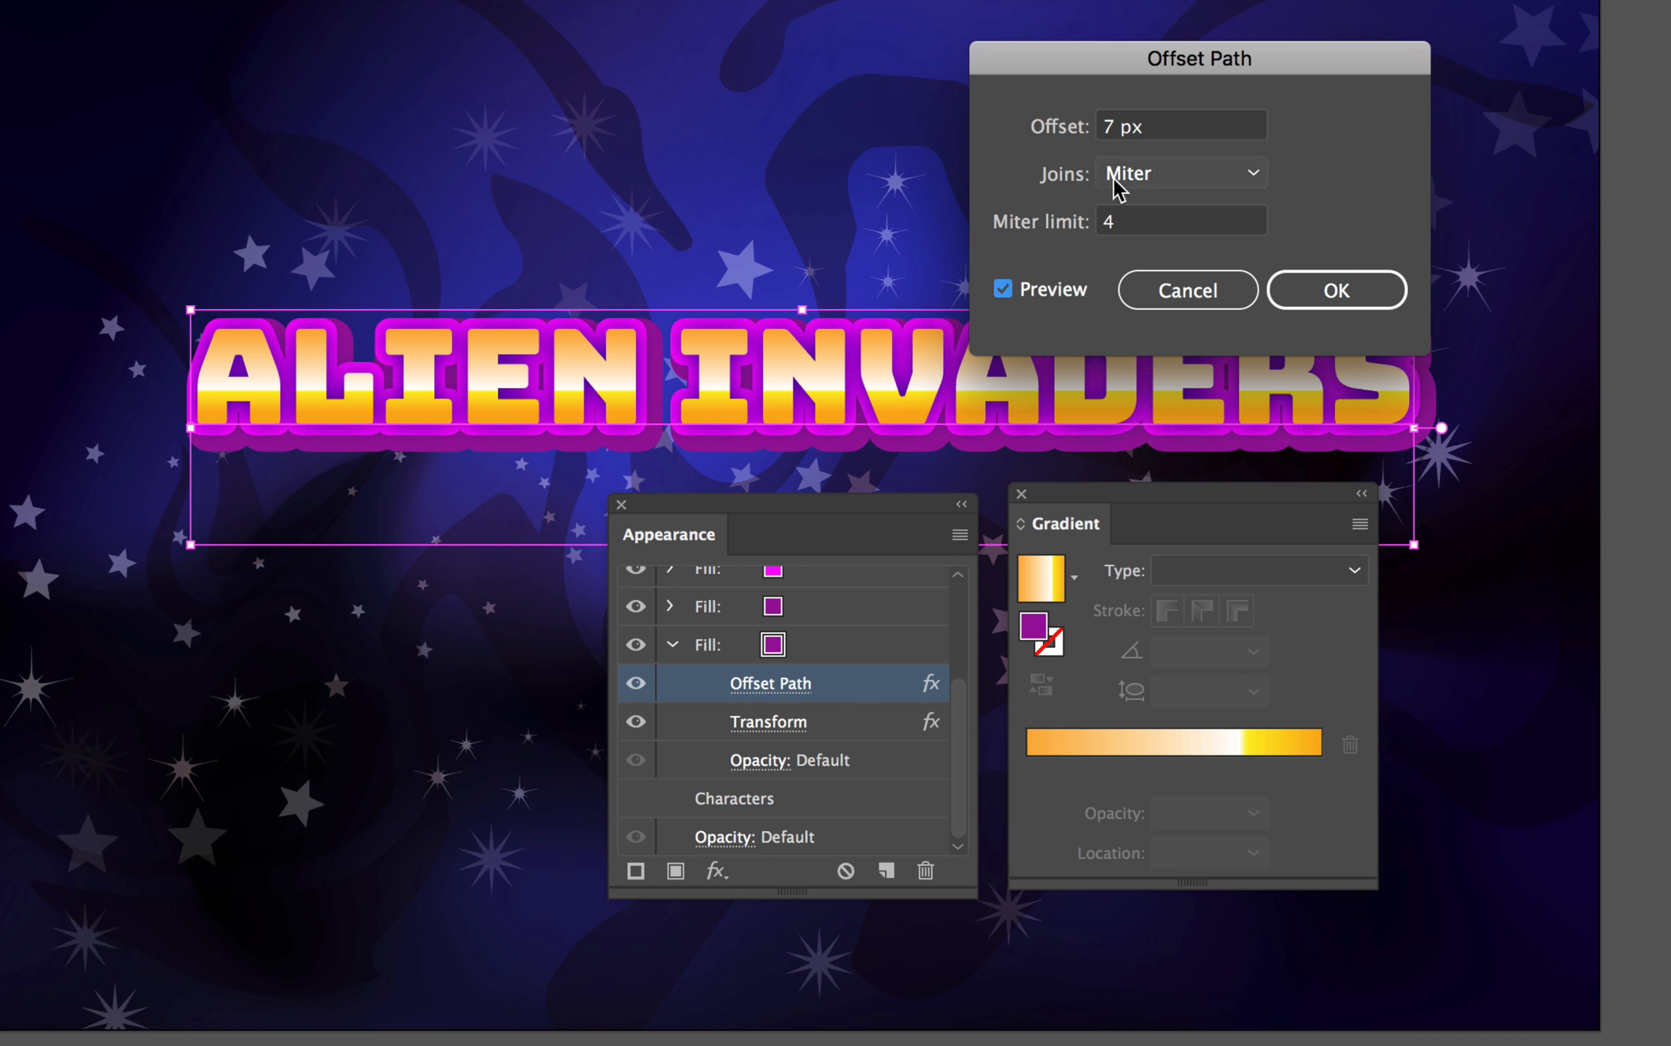
pyautogui.click(1170, 128)
pyautogui.press('Up')
pyautogui.press('Up')
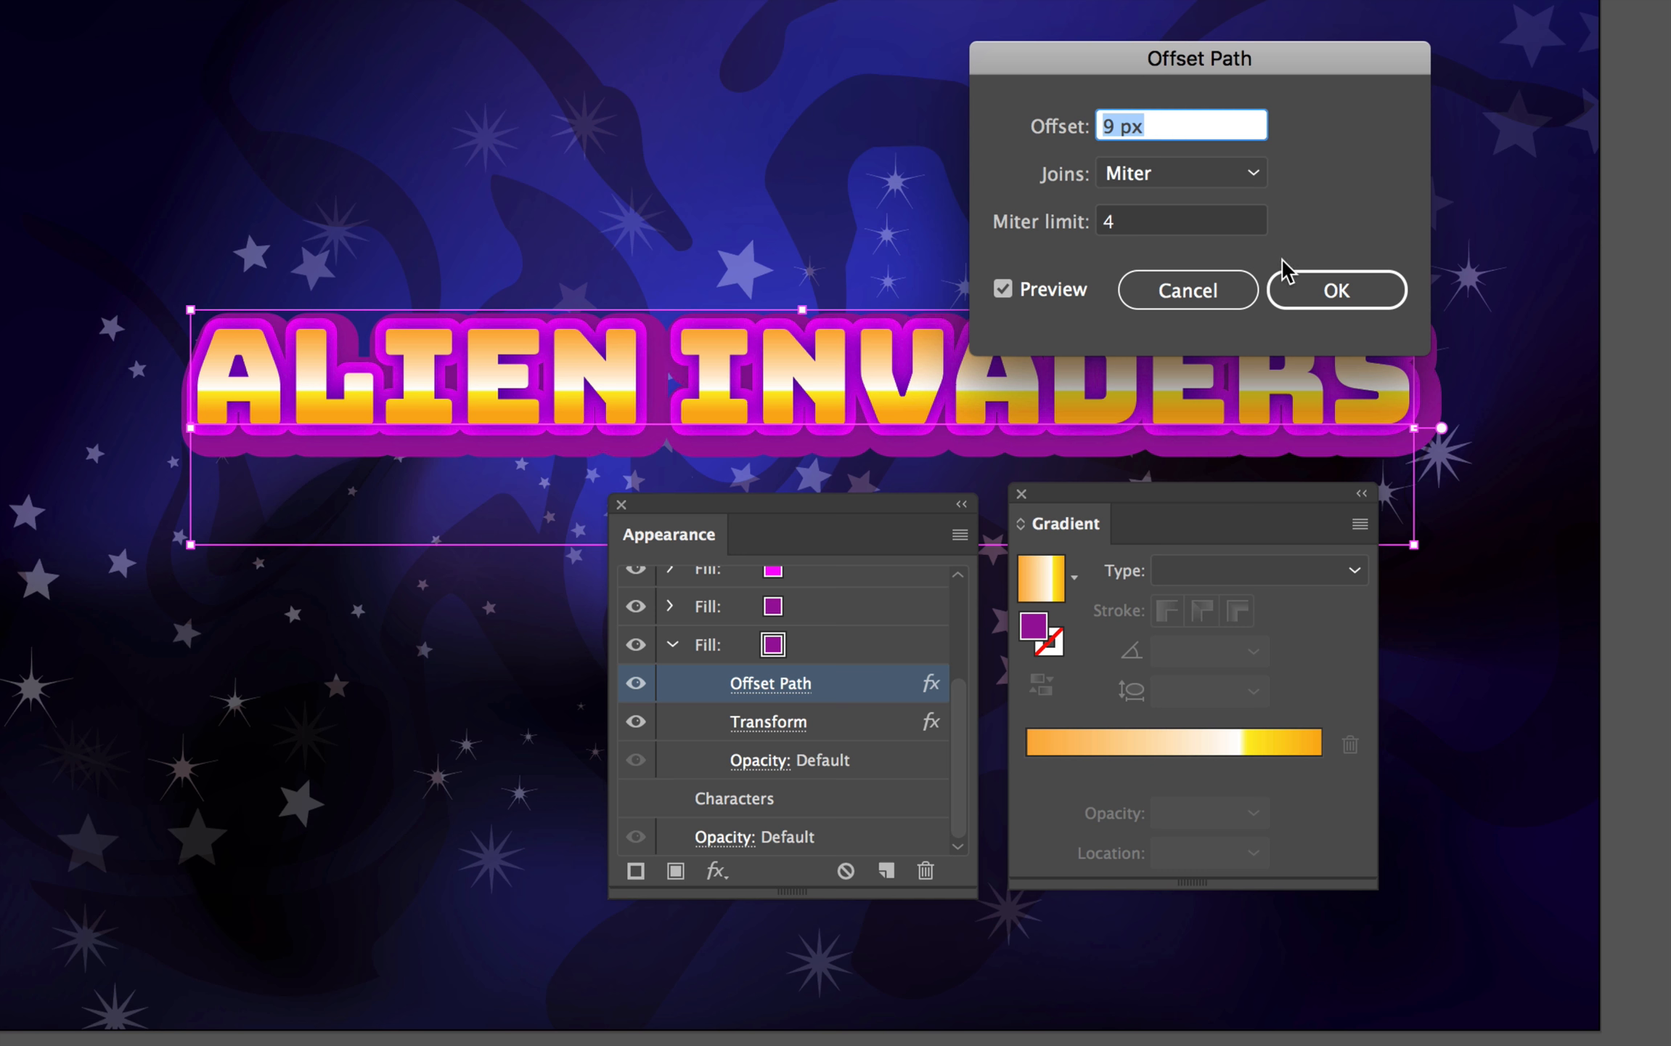
pyautogui.click(1303, 288)
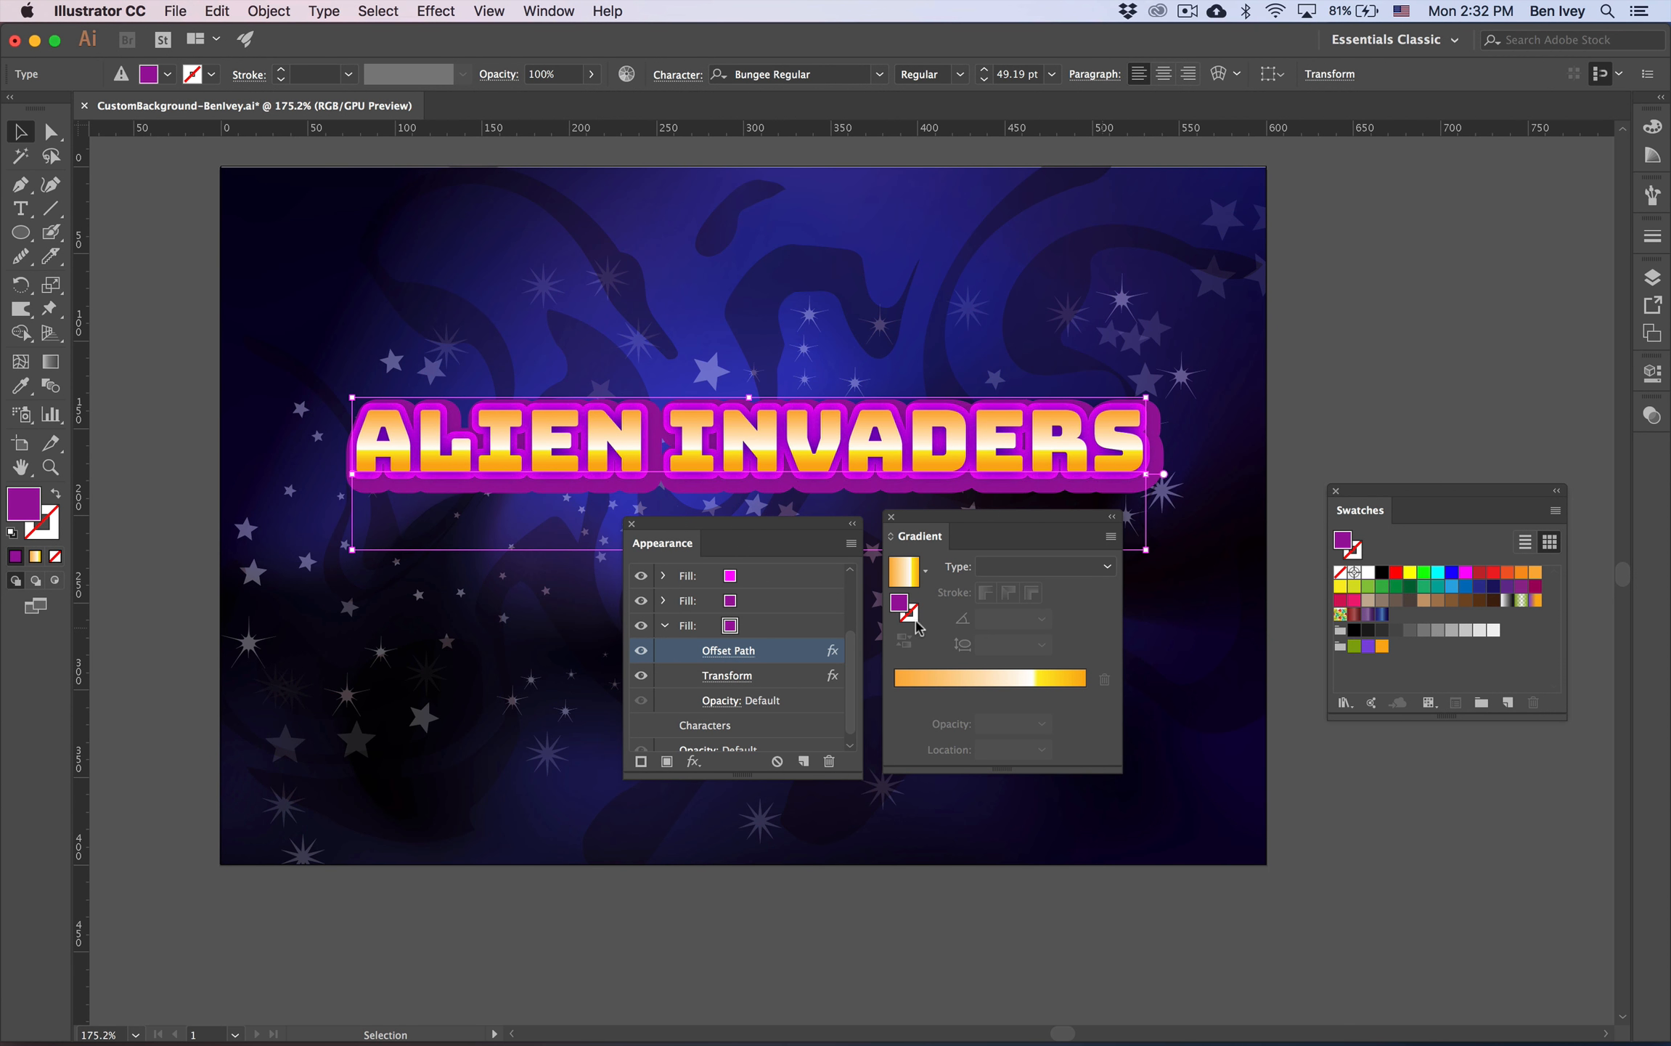
# Recolor the title's bottom fill with the yellow swatch.
pyautogui.click(730, 625)
pyautogui.click(748, 625)
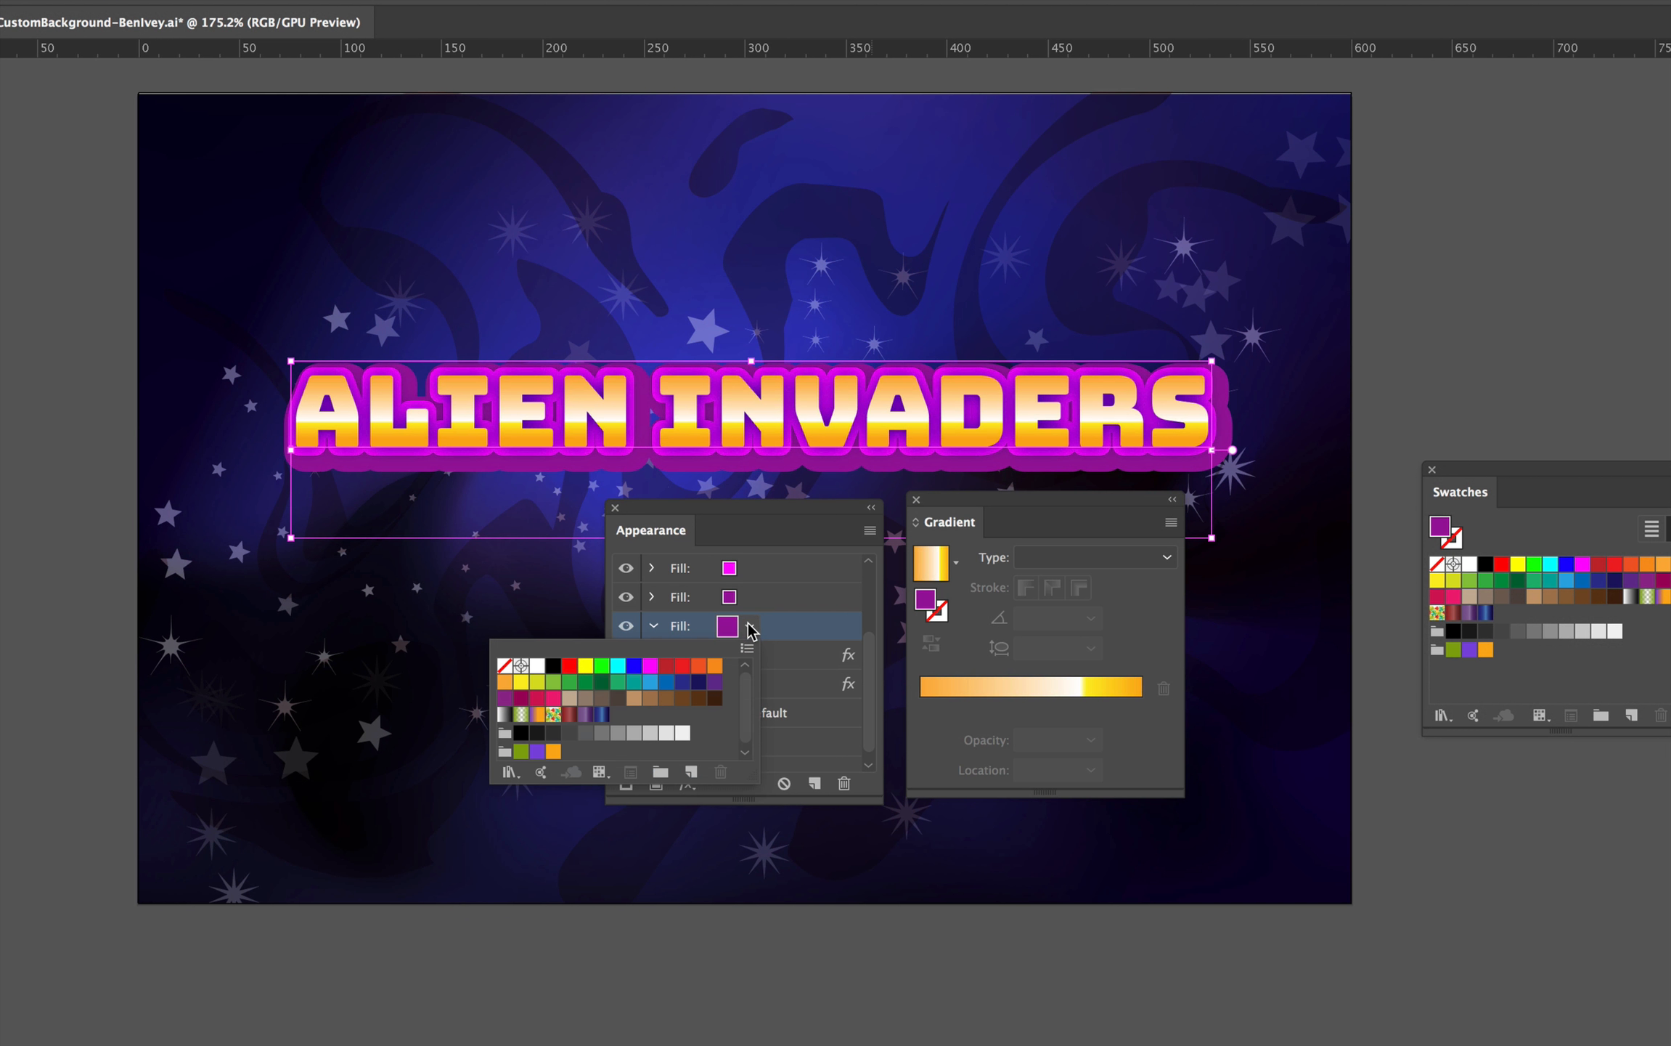
pyautogui.click(505, 681)
pyautogui.click(521, 681)
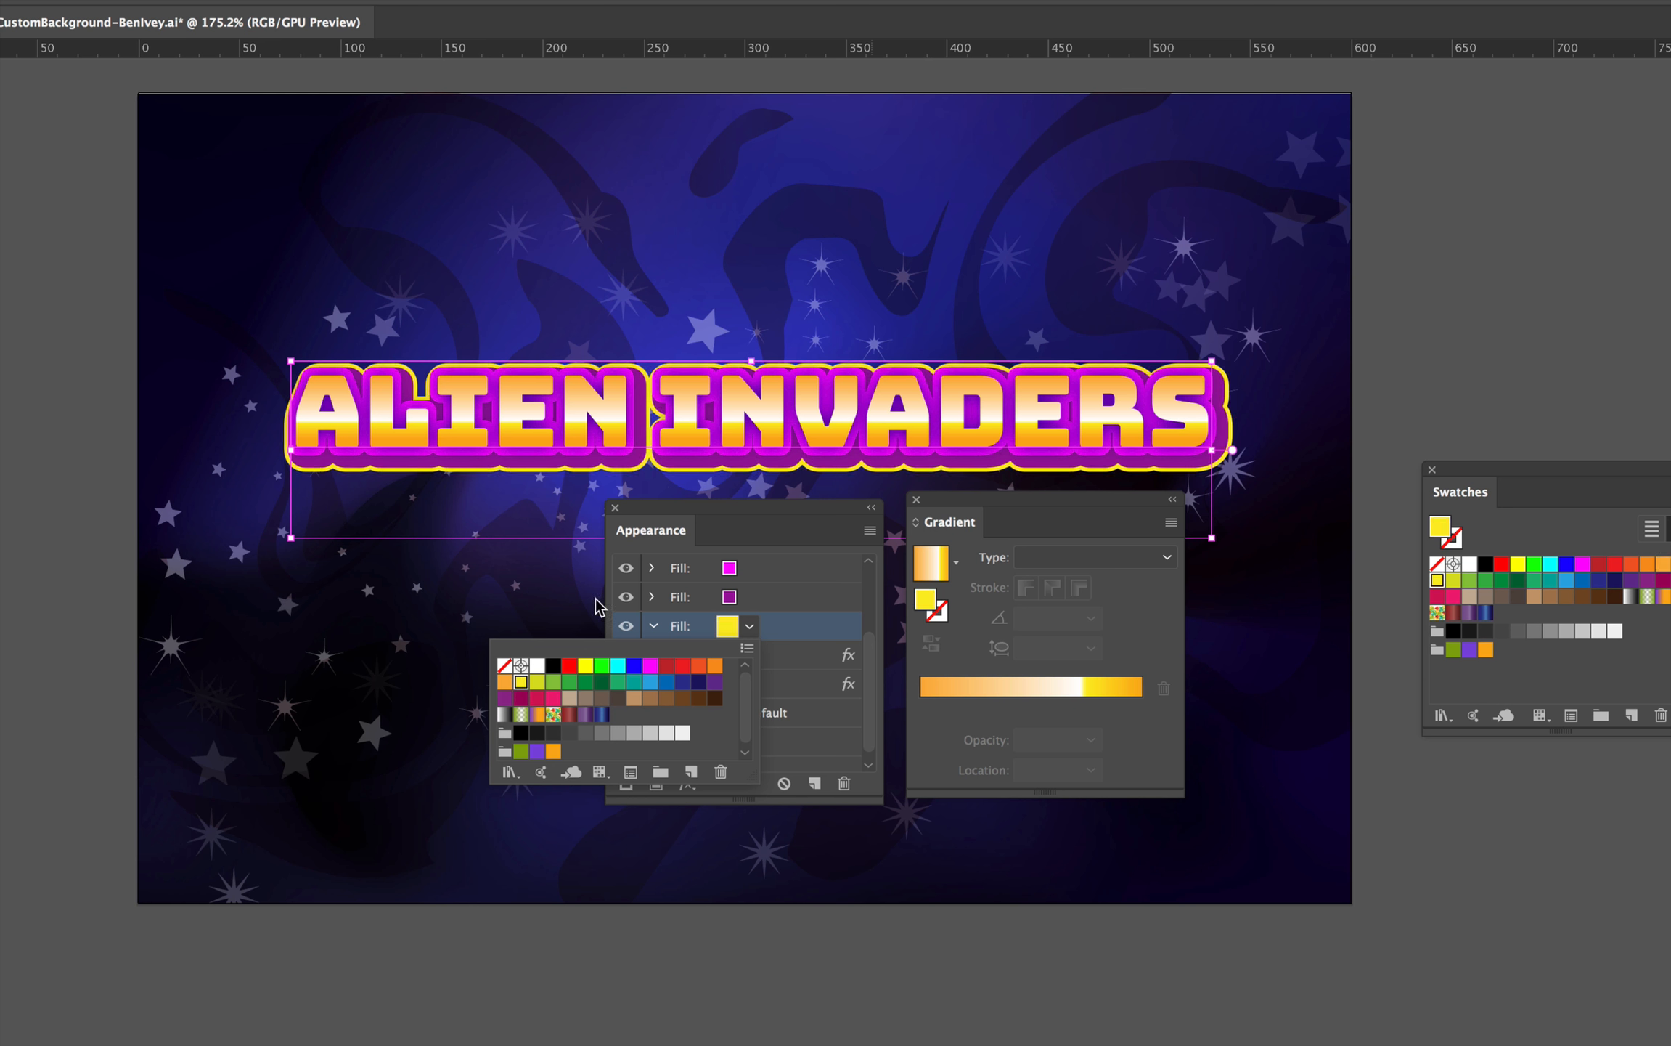
pyautogui.click(828, 756)
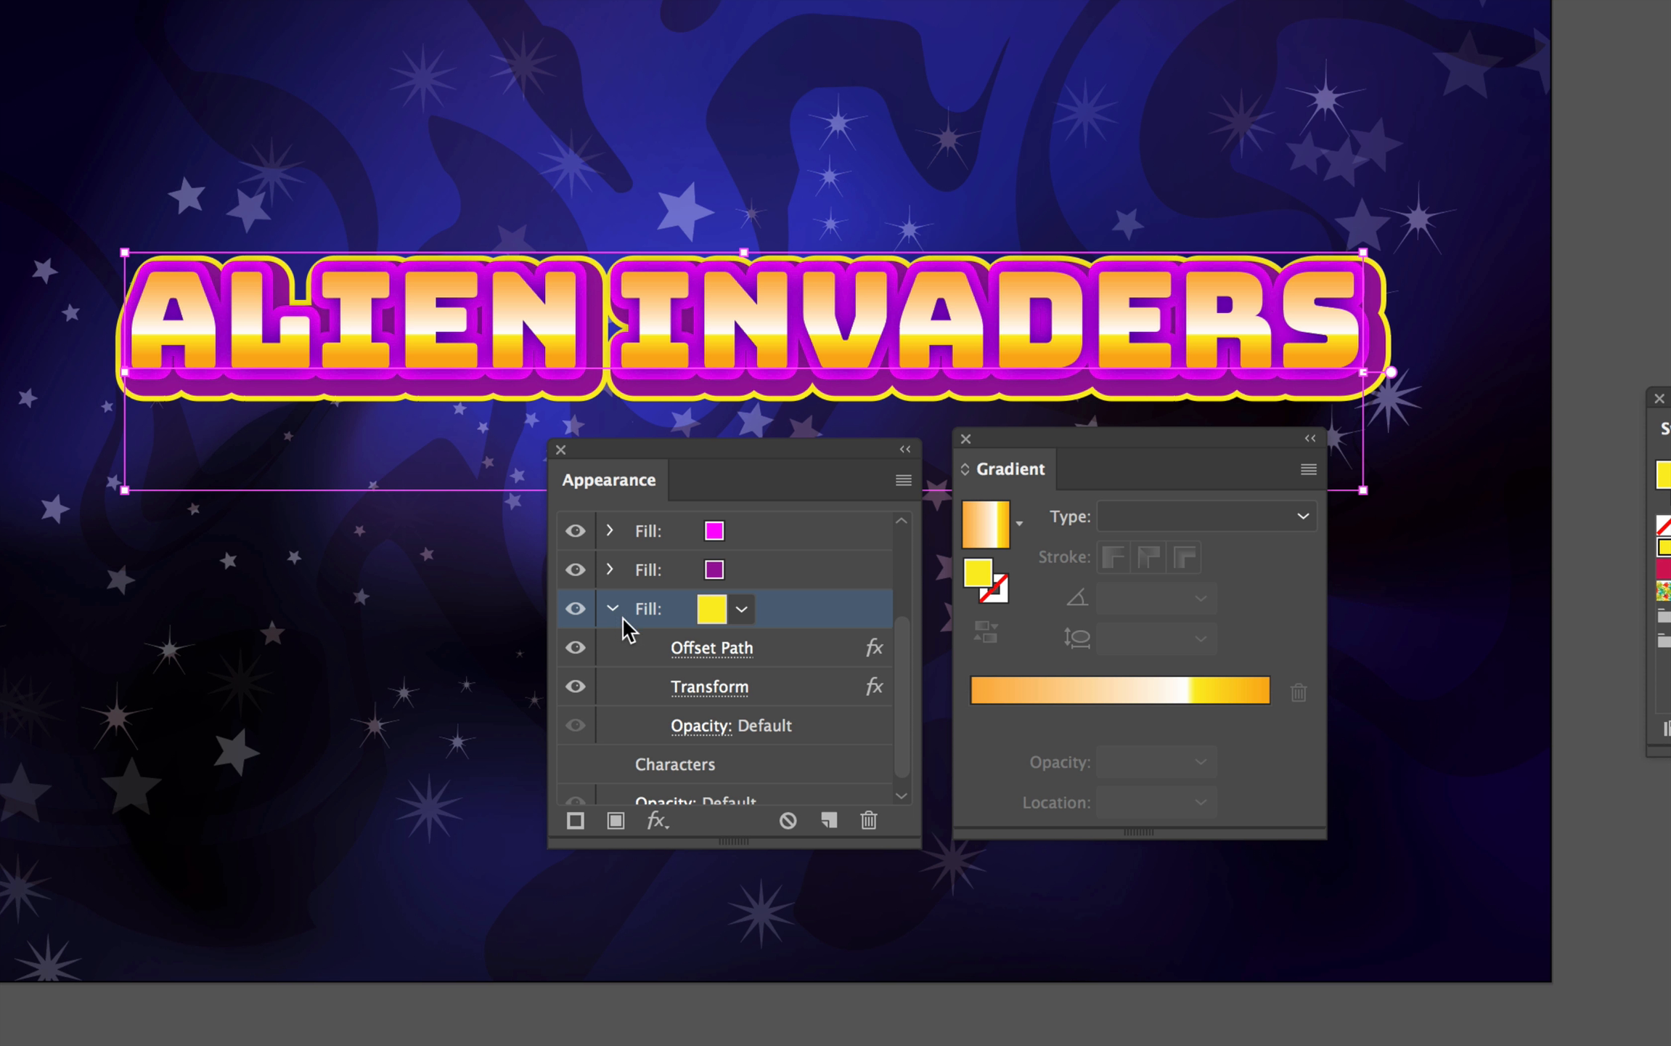
# Try the Overlay blending mode on the yellow fill, then set it to Difference at 100% opacity.
pyautogui.click(711, 728)
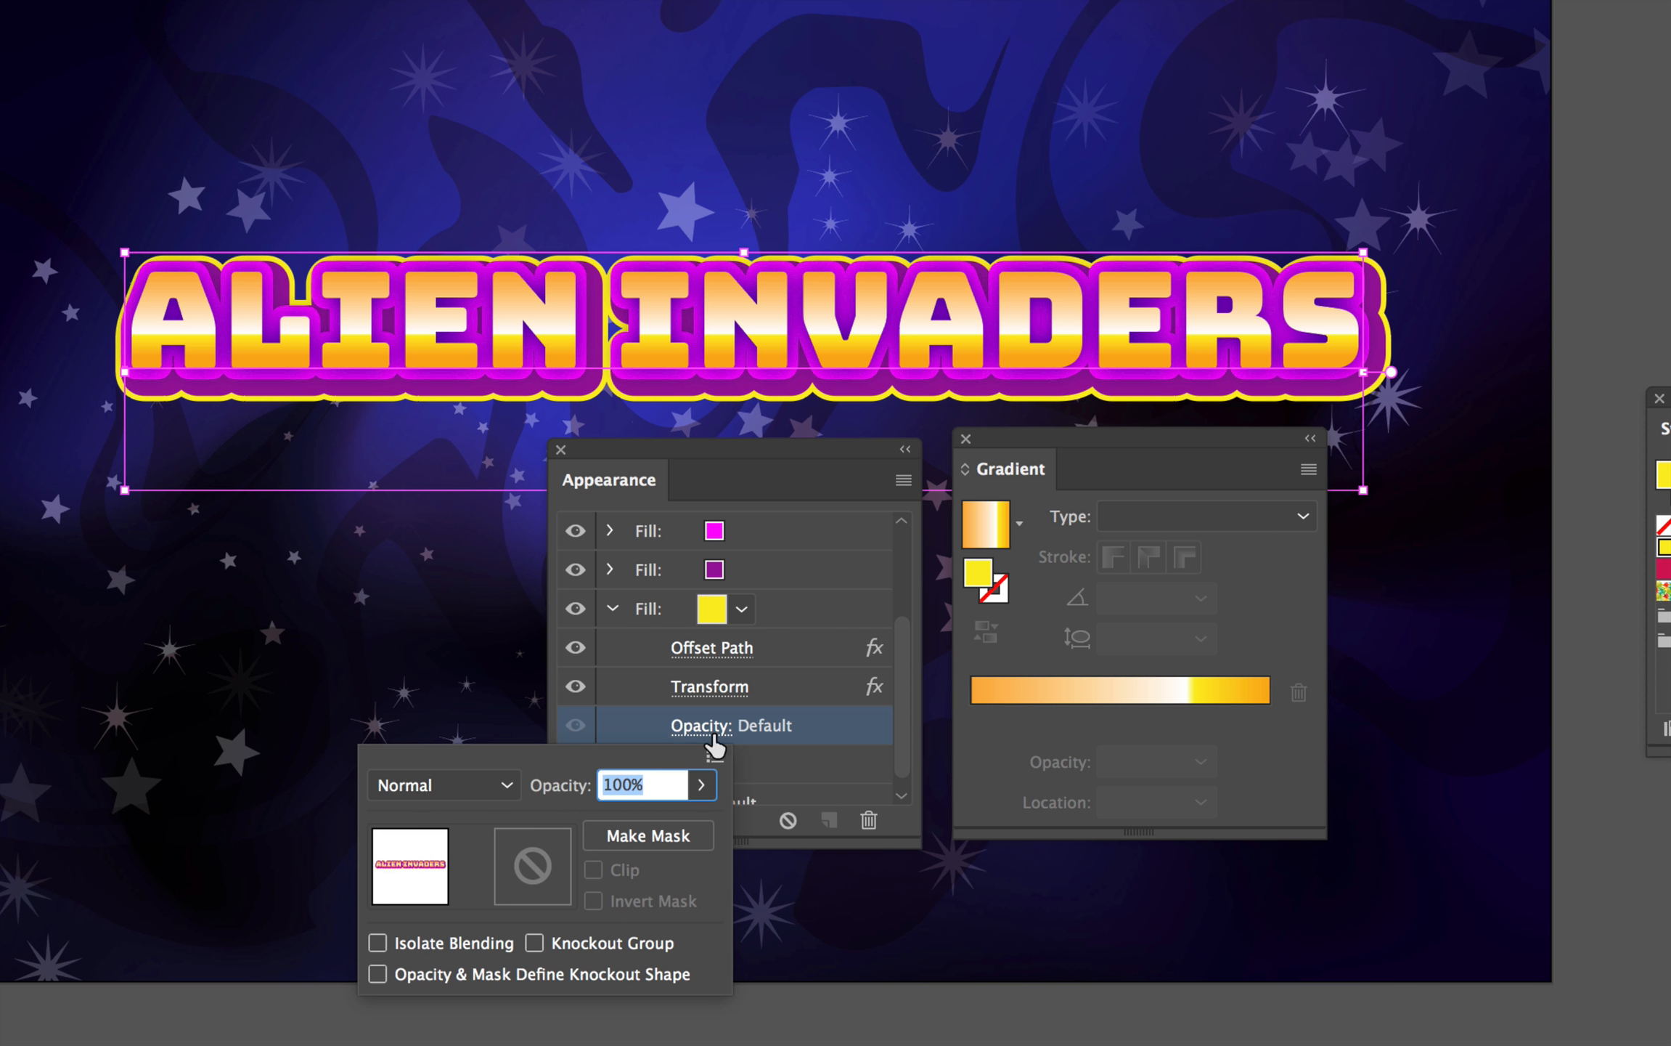
pyautogui.click(504, 785)
pyautogui.click(483, 465)
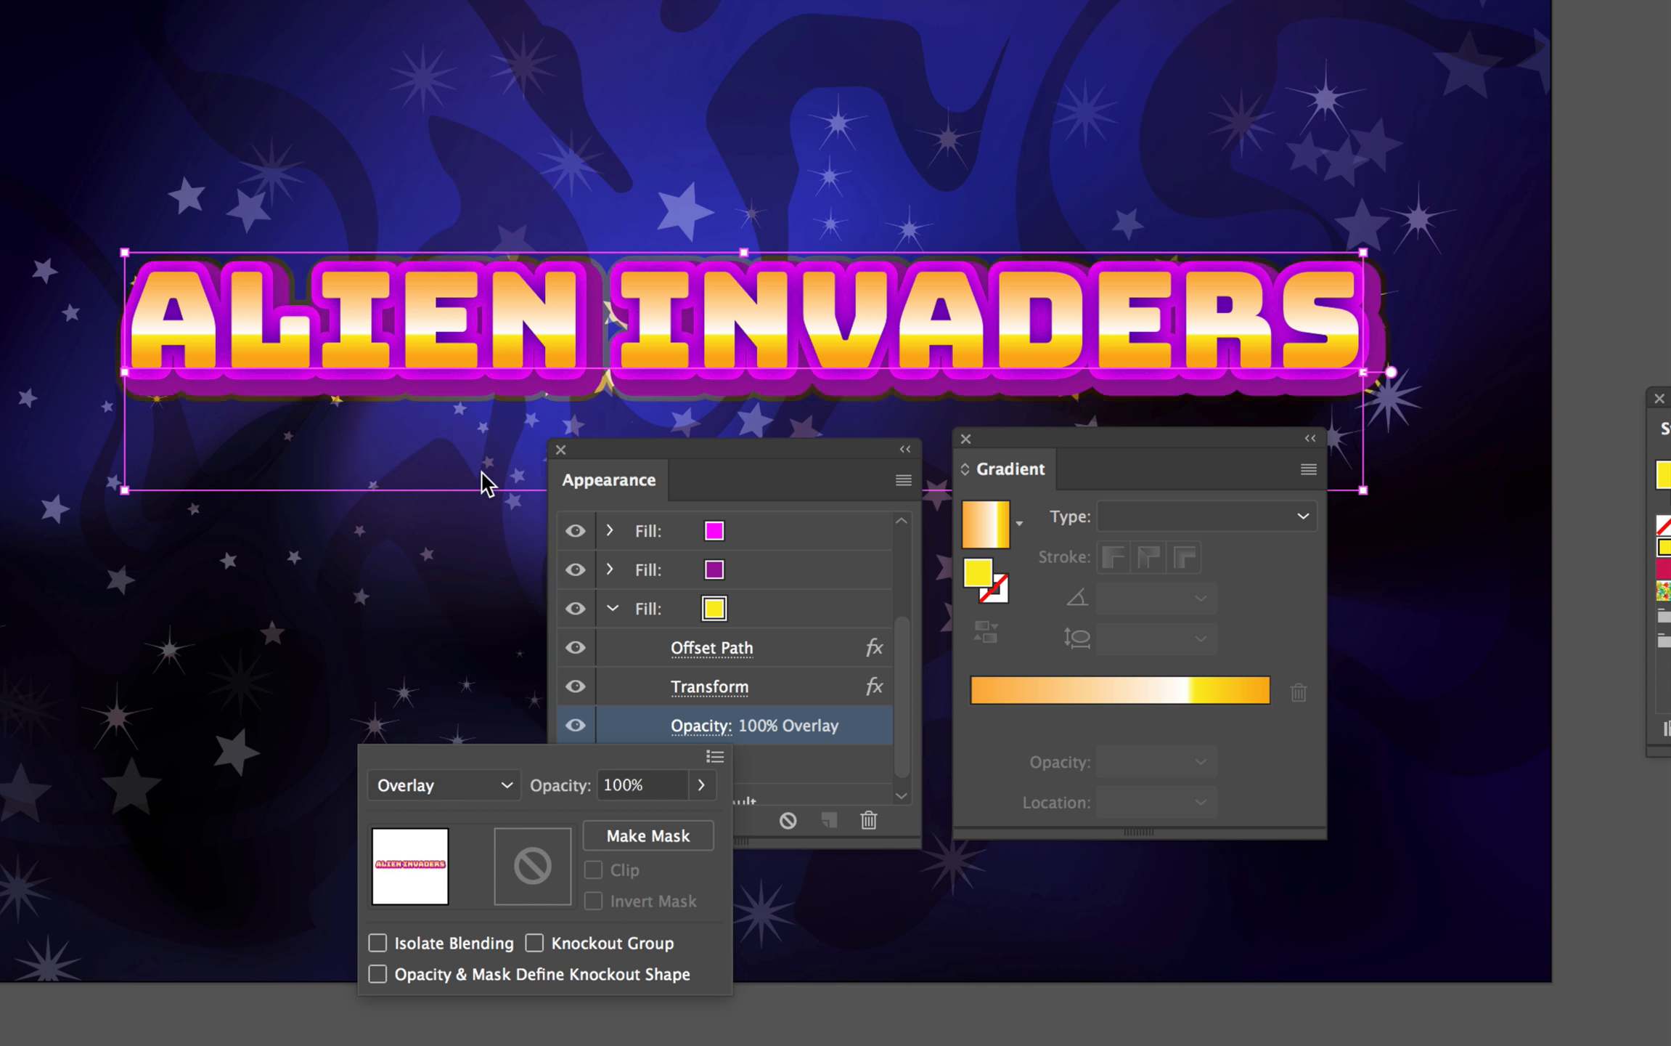
pyautogui.click(503, 785)
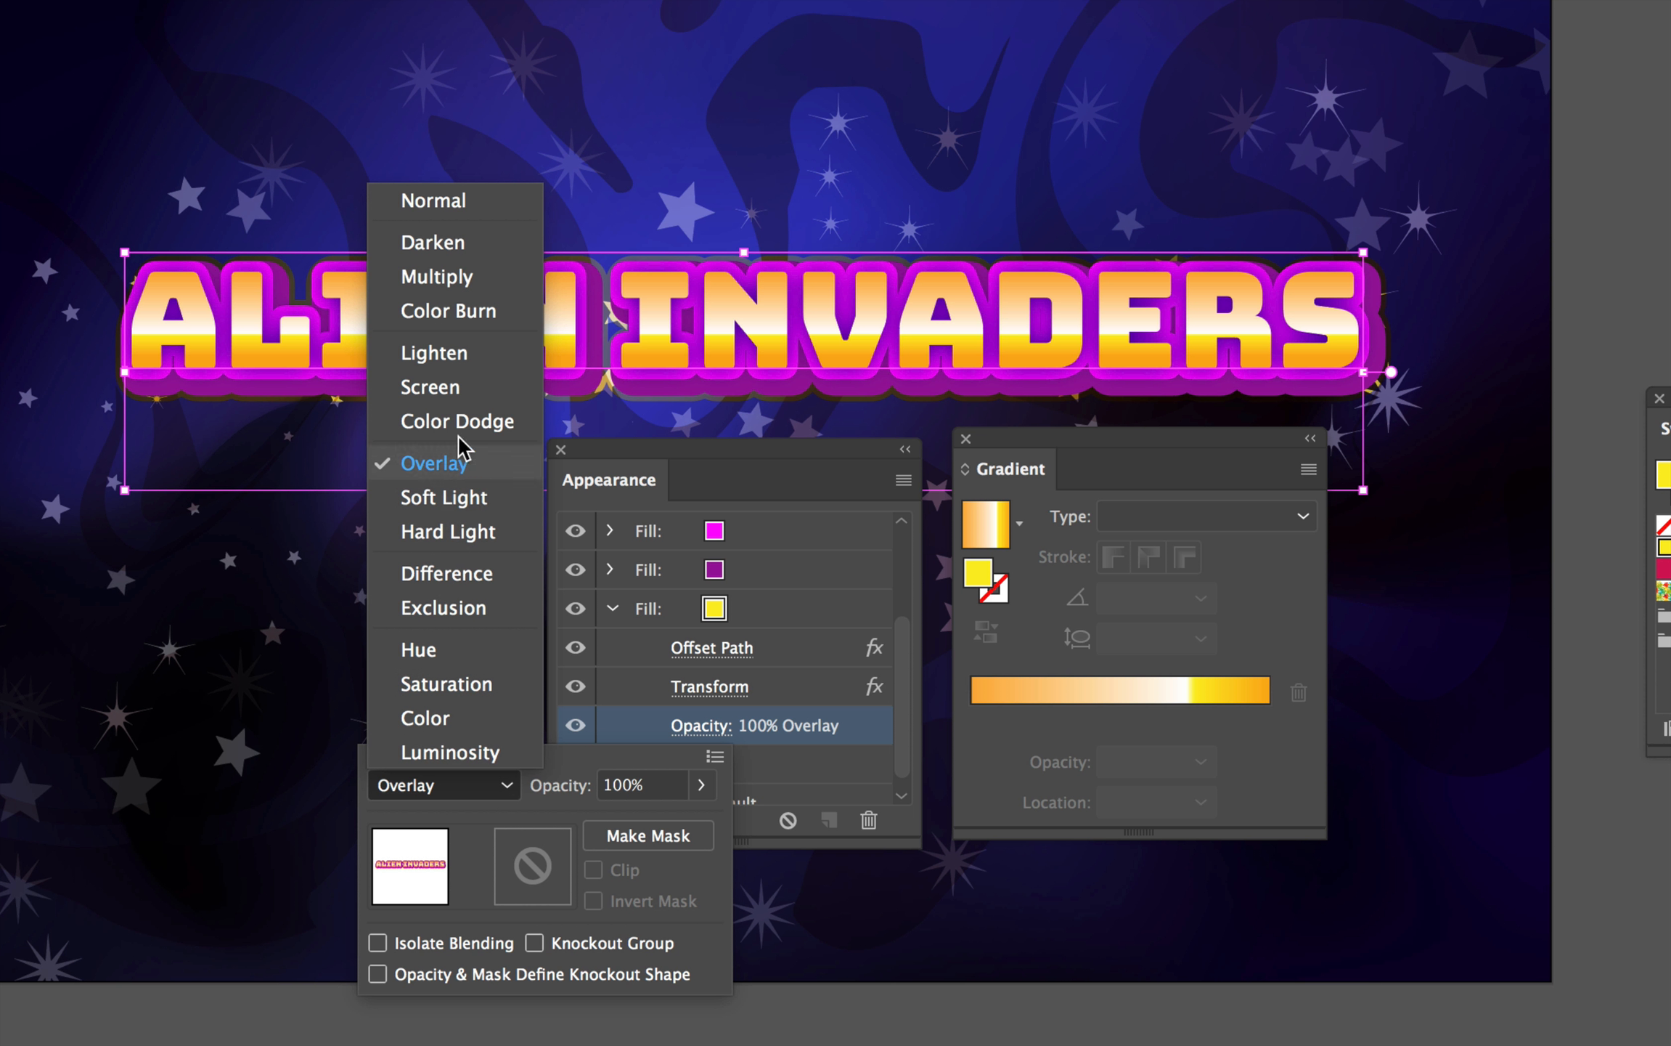
pyautogui.click(462, 566)
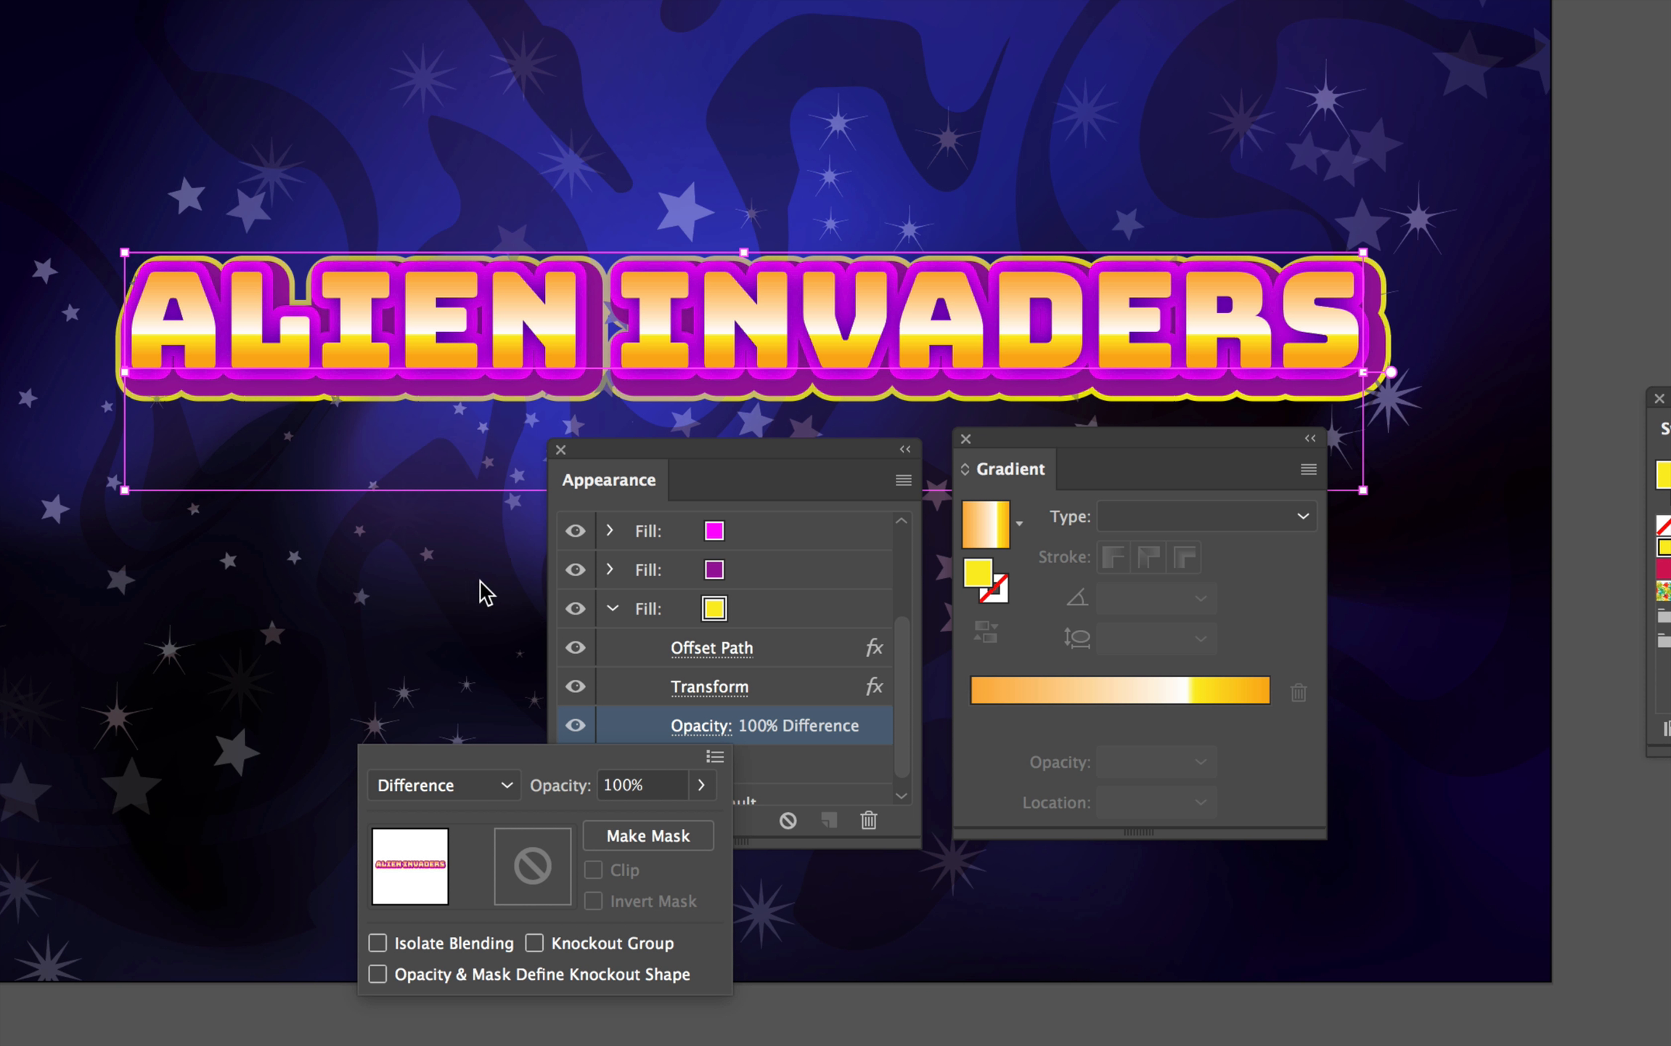
pyautogui.click(479, 581)
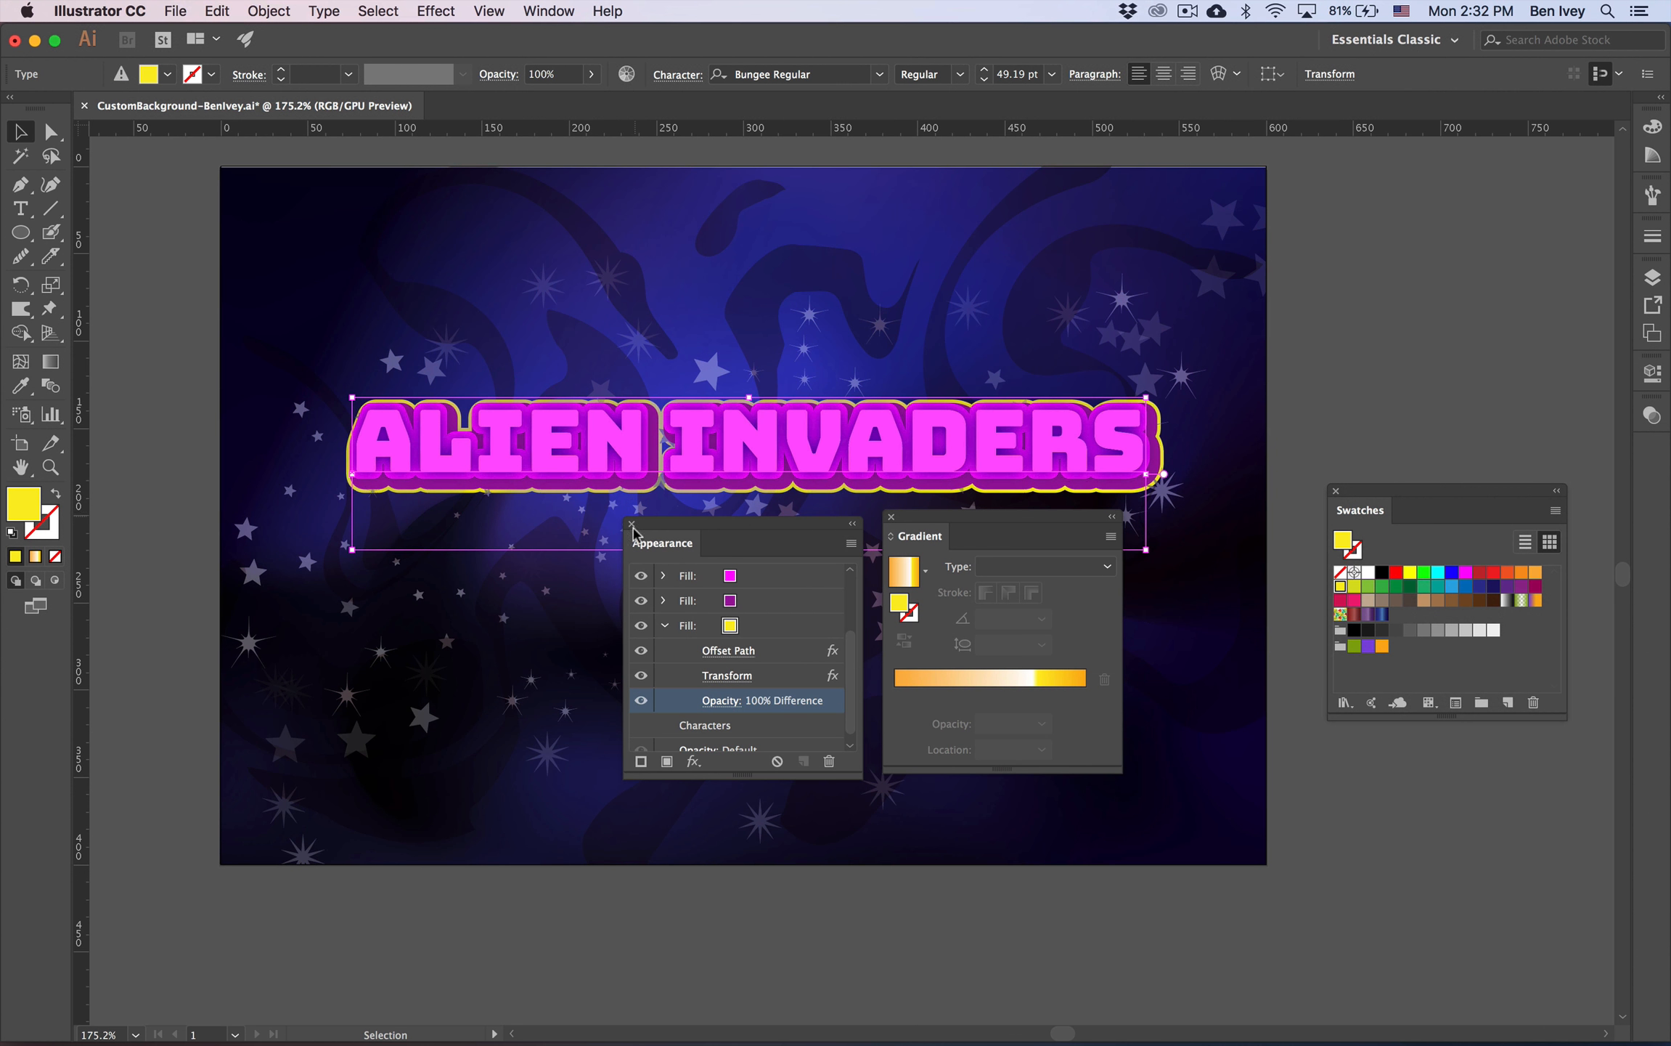
# Close the Appearance and Gradient panels and deselect the title to view it cleanly.
pyautogui.click(560, 449)
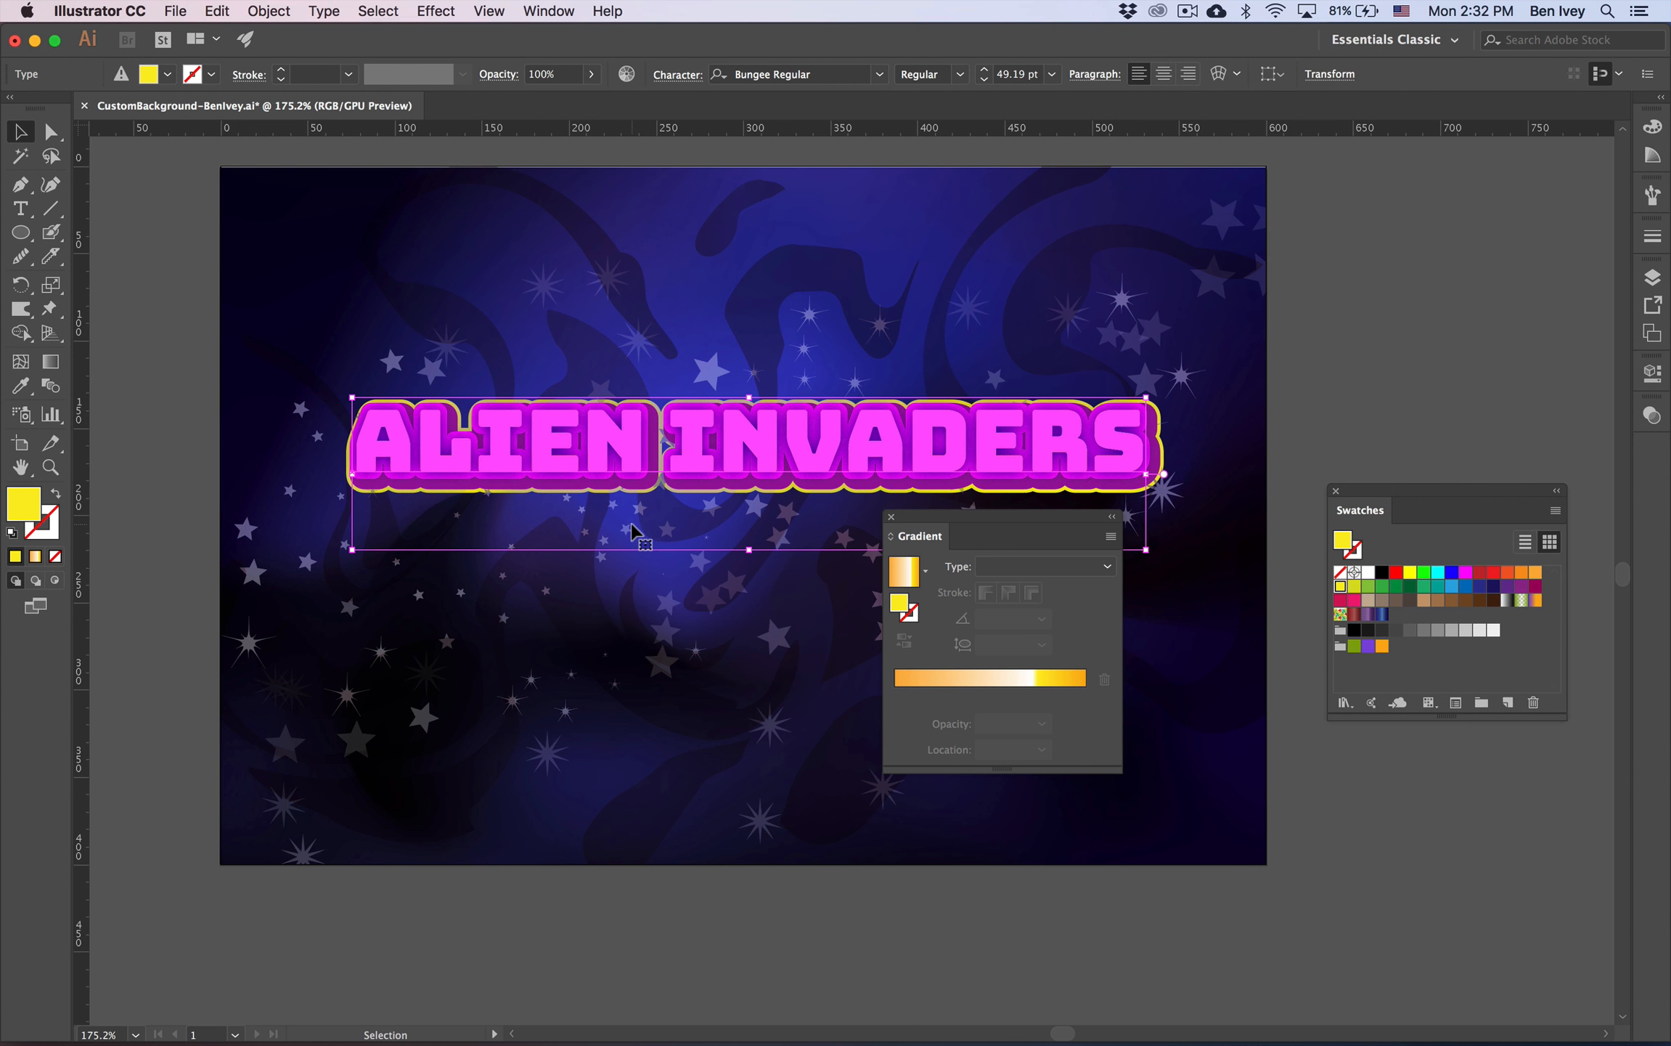
pyautogui.click(892, 516)
pyautogui.click(891, 626)
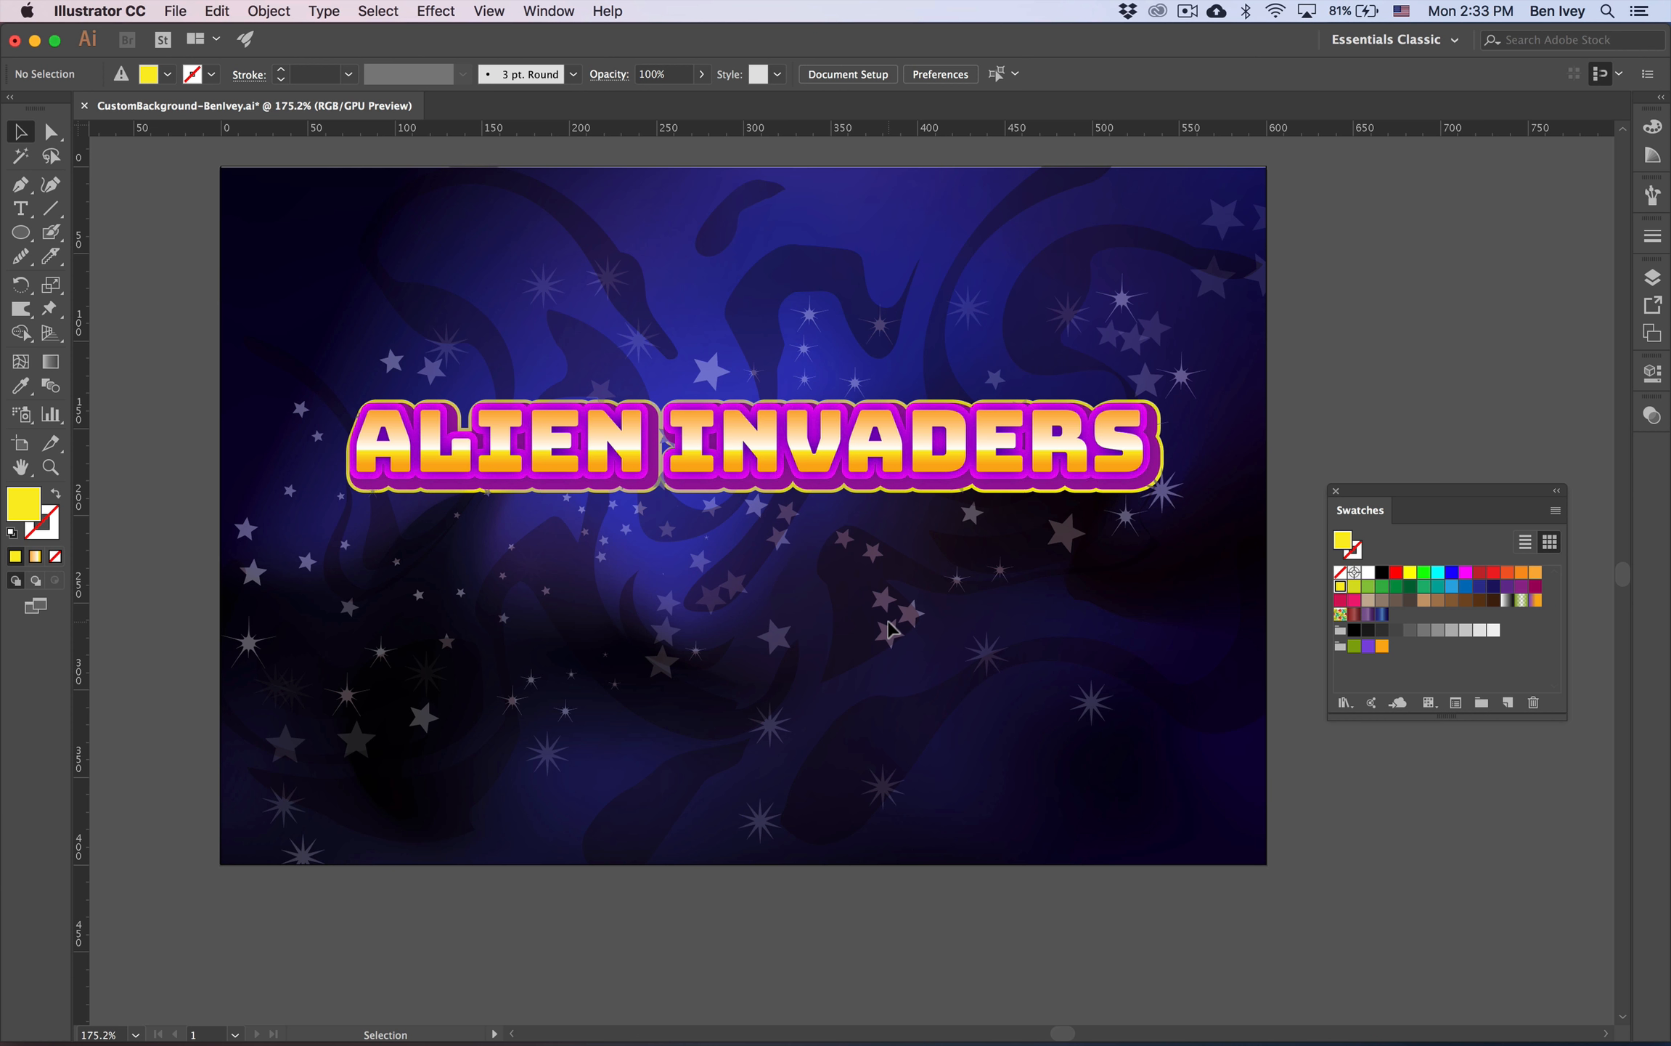
# Try replacing the word ALIEN with ROBOT in the styled title.
pyautogui.doubleClick(867, 481)
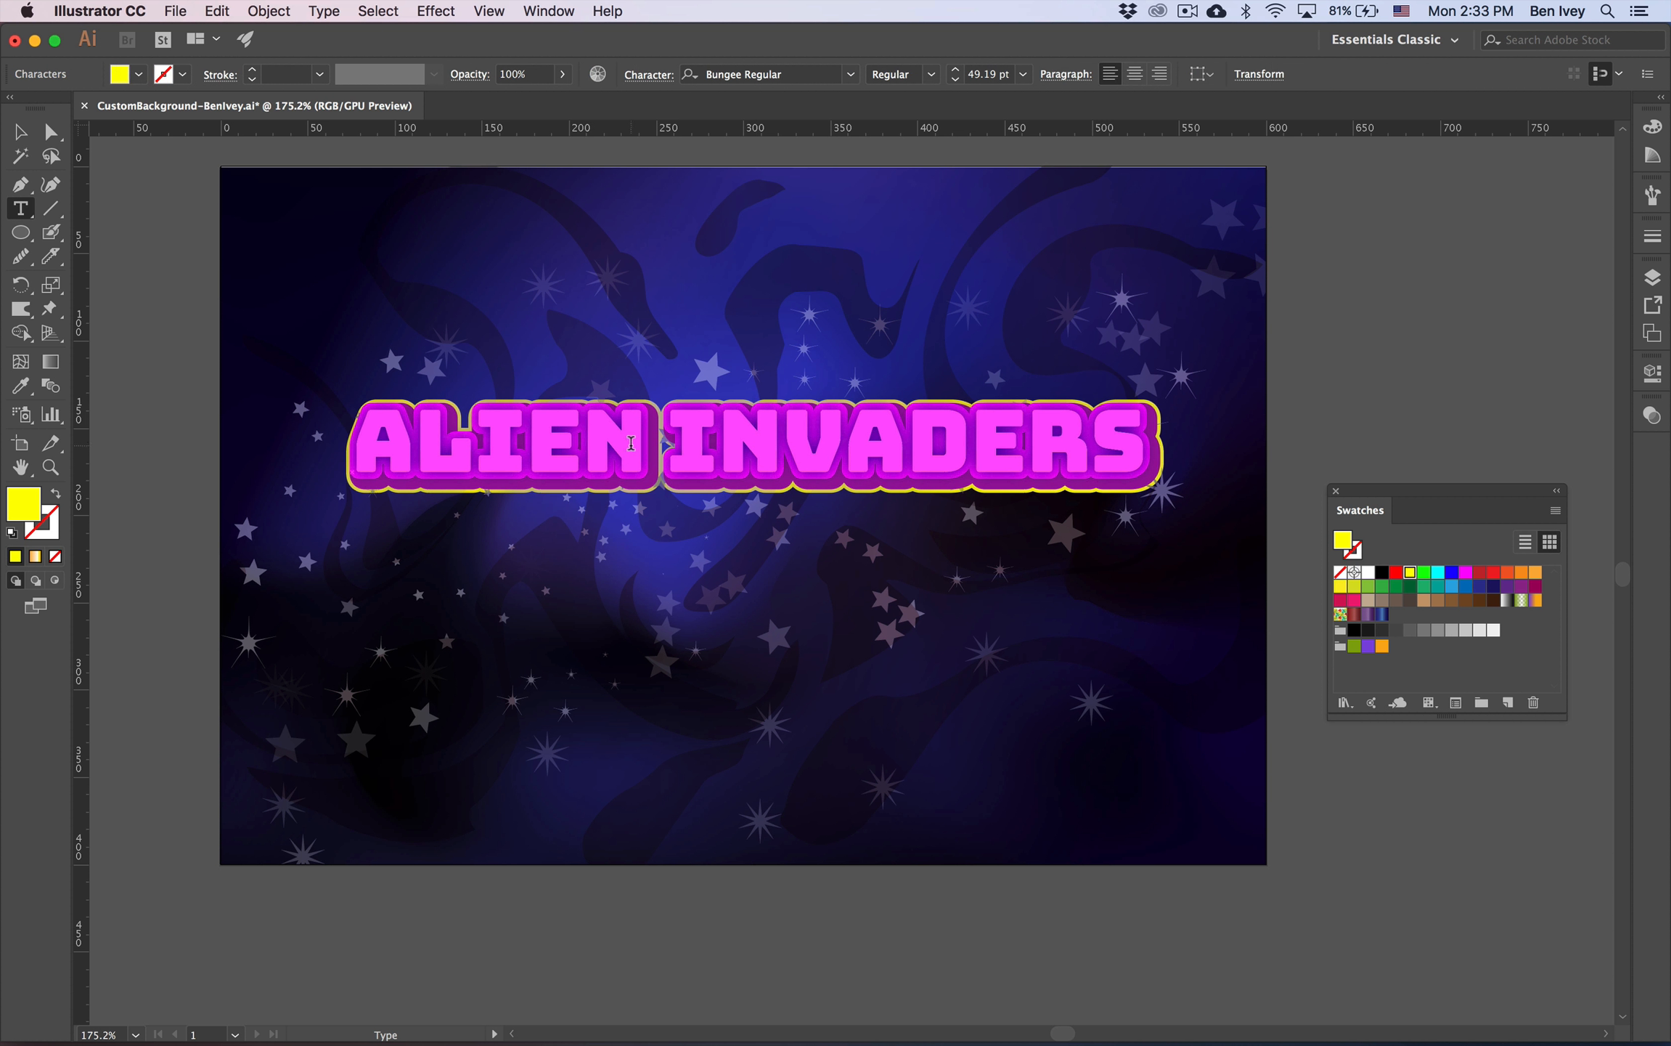
pyautogui.moveTo(631, 443); pyautogui.dragTo(349, 429)
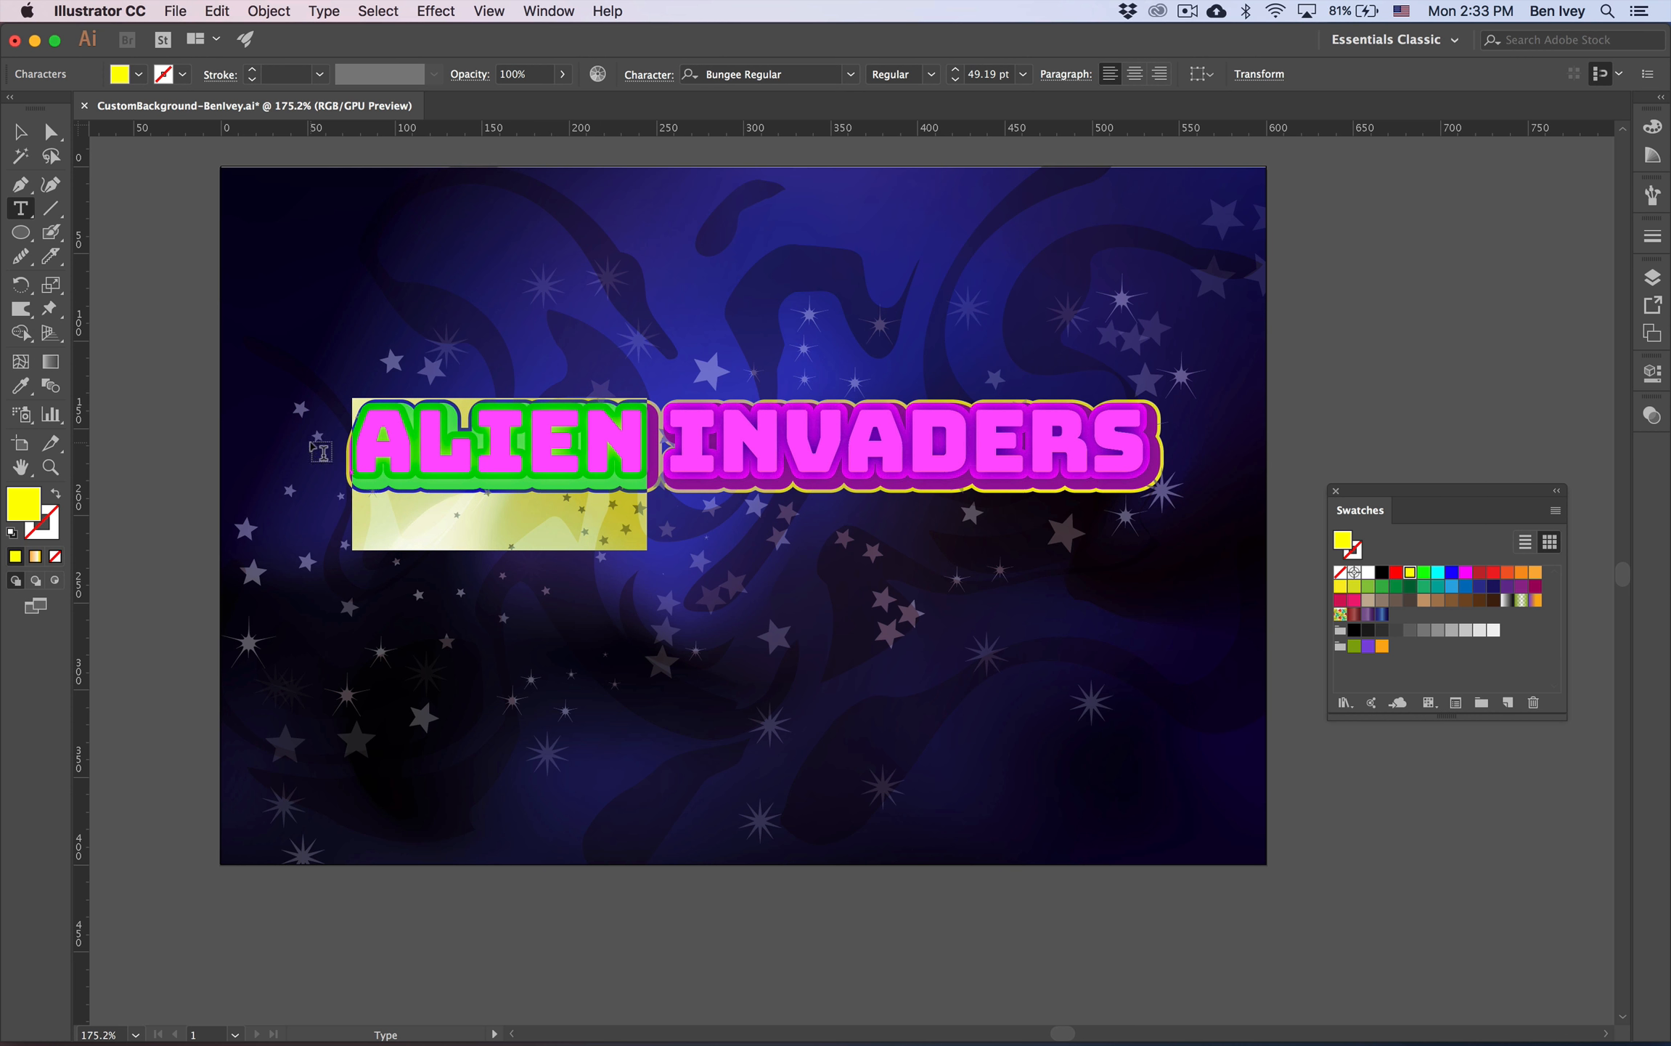
pyautogui.write('ROBOT')
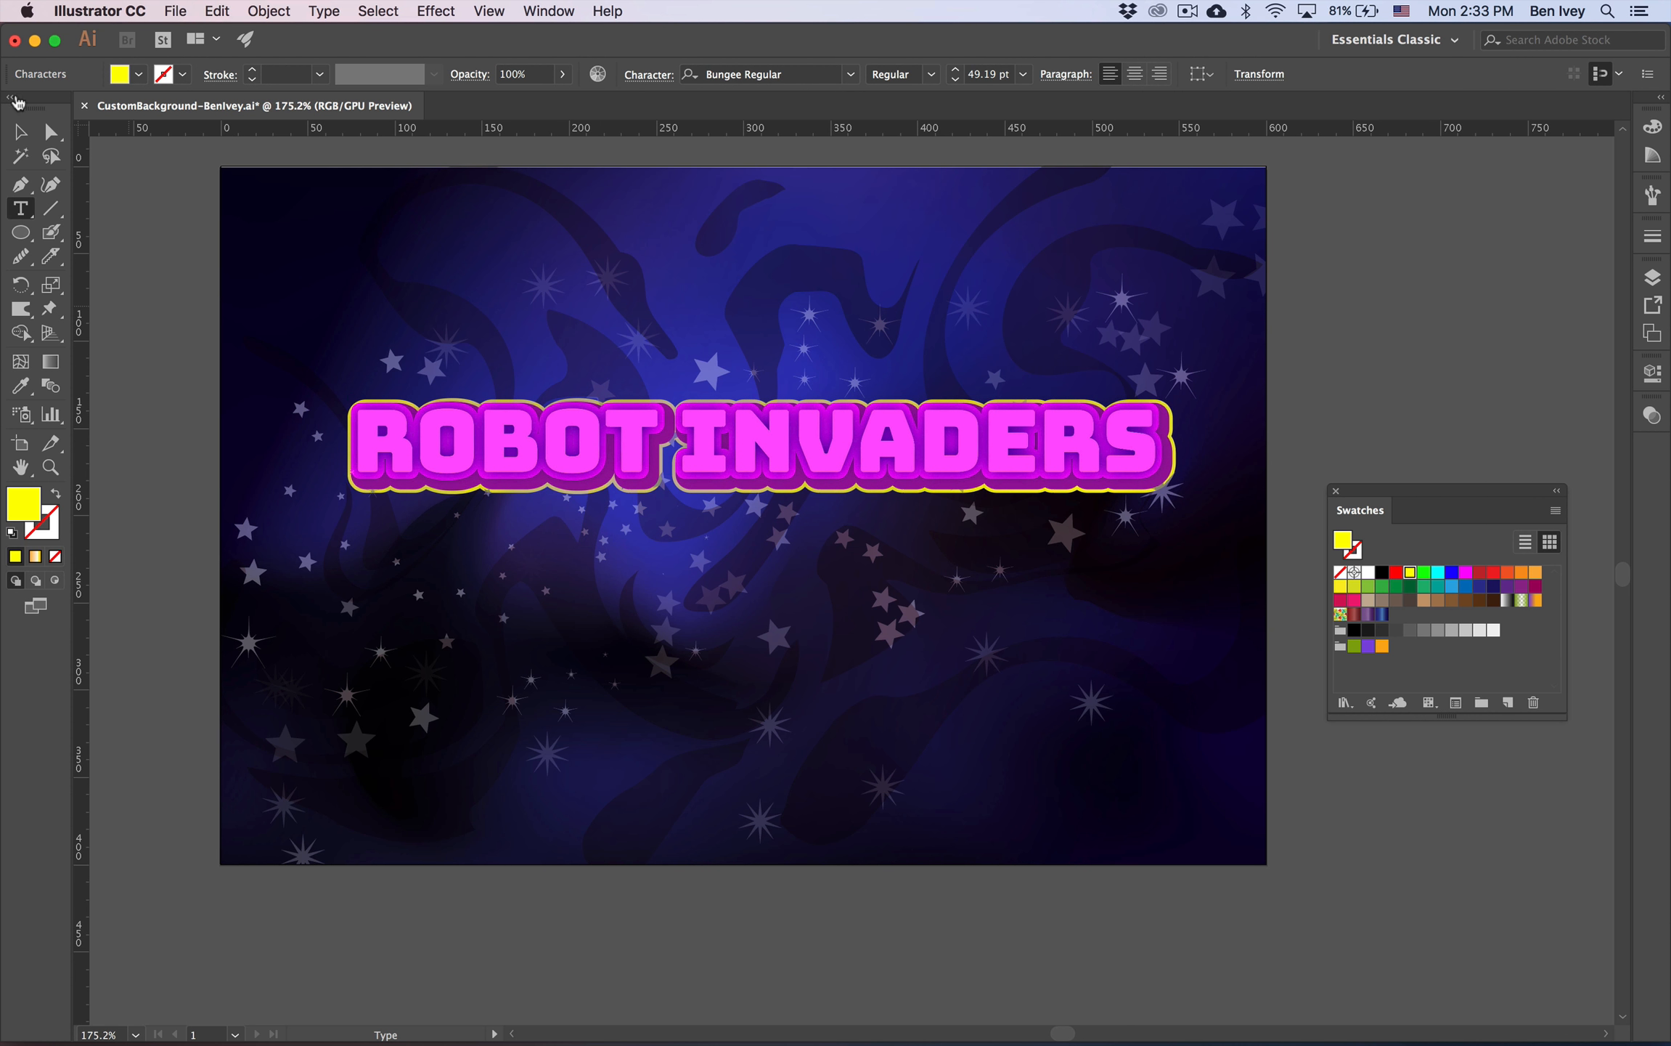
pyautogui.press('Escape')
pyautogui.click(173, 243)
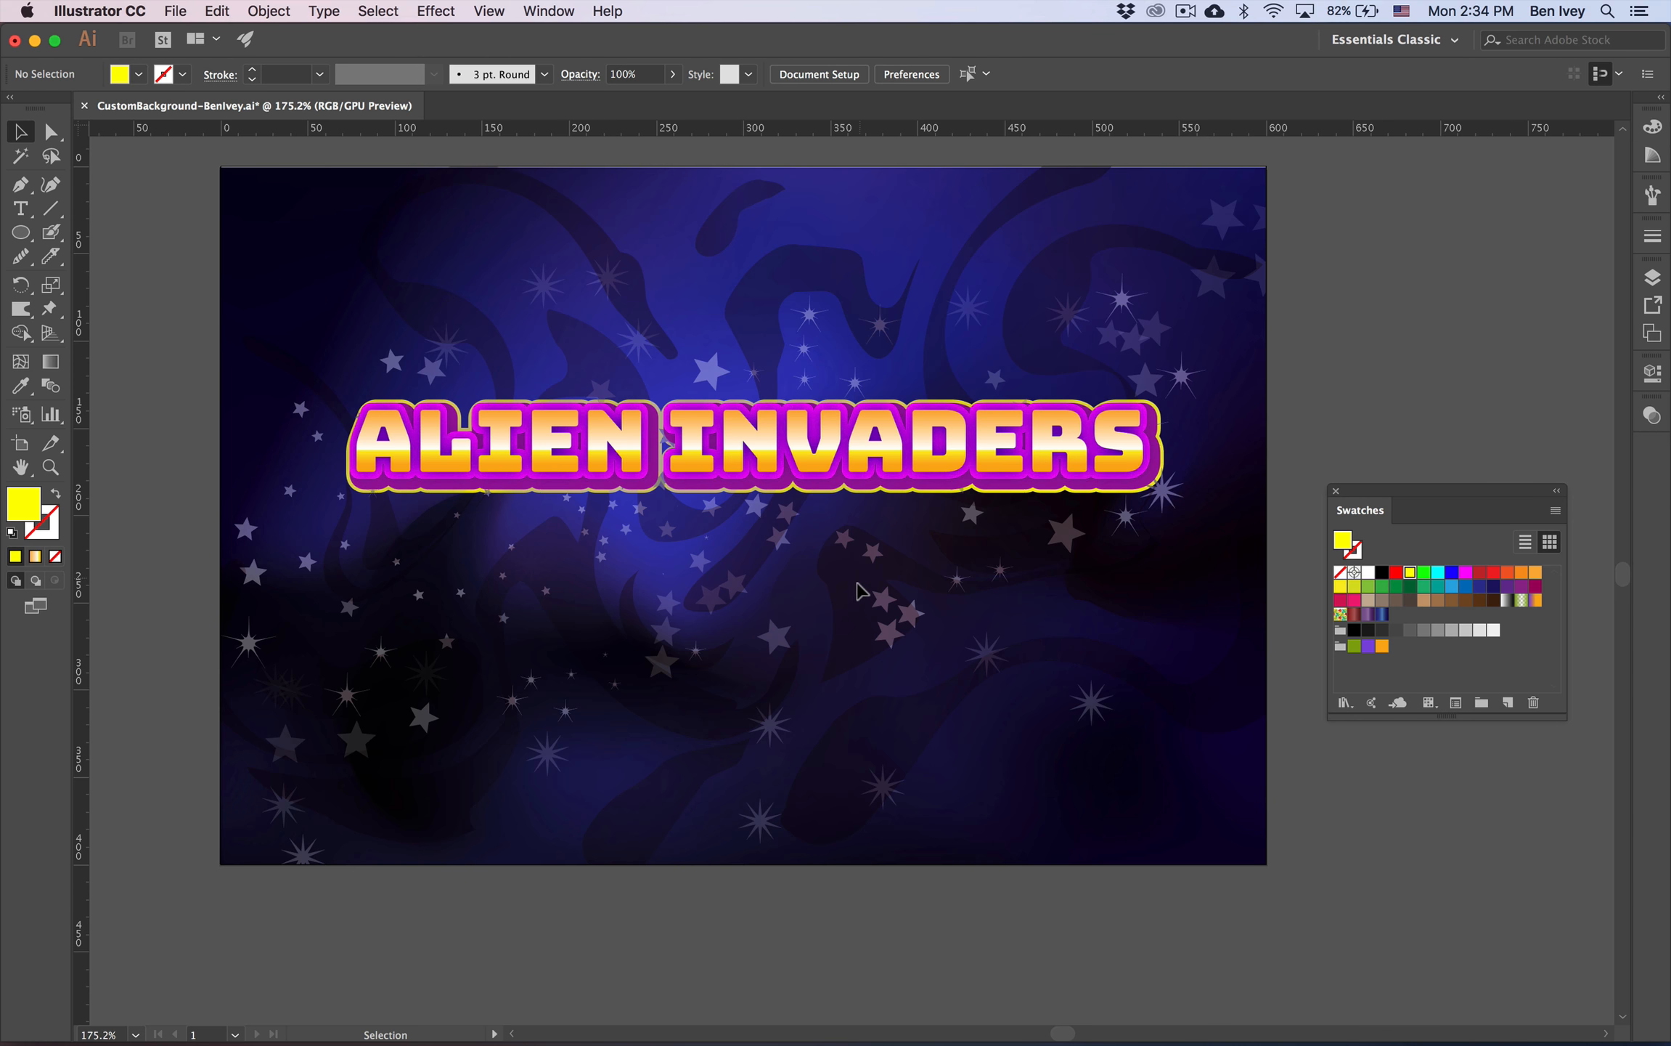
# Start an Envelope Distort warp on the ALIEN INVADERS title and move the options clear of the artwork.
pyautogui.click(696, 436)
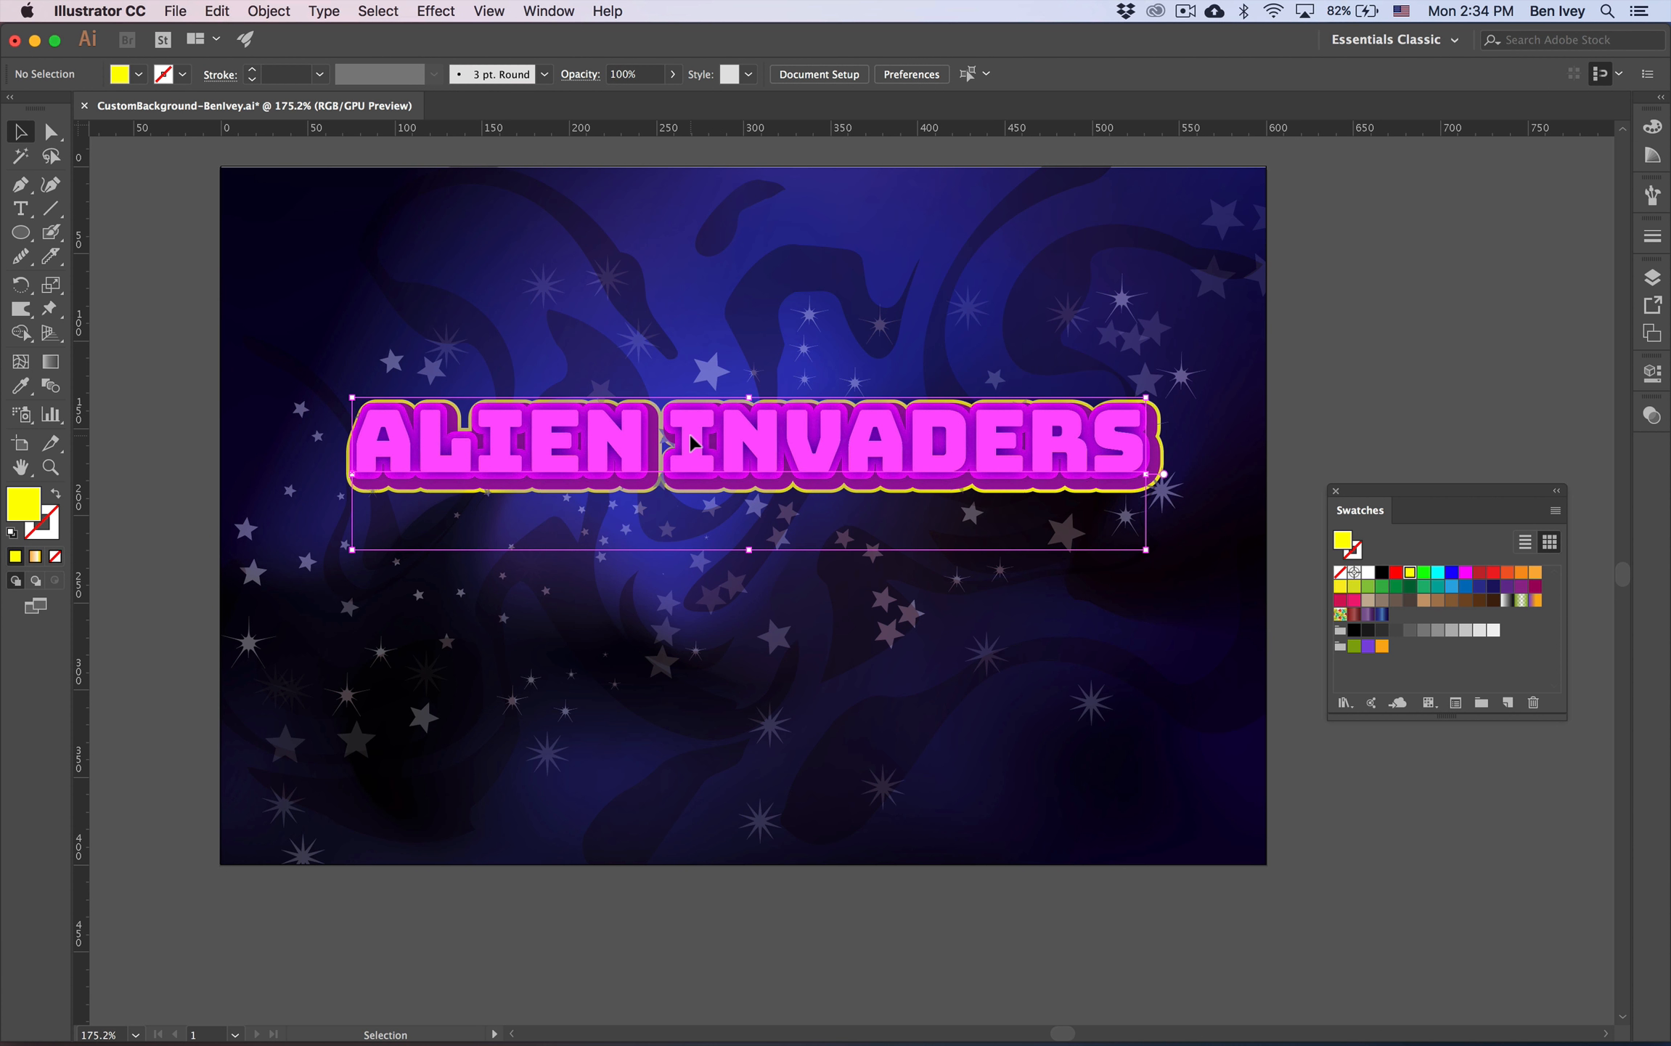
pyautogui.click(268, 11)
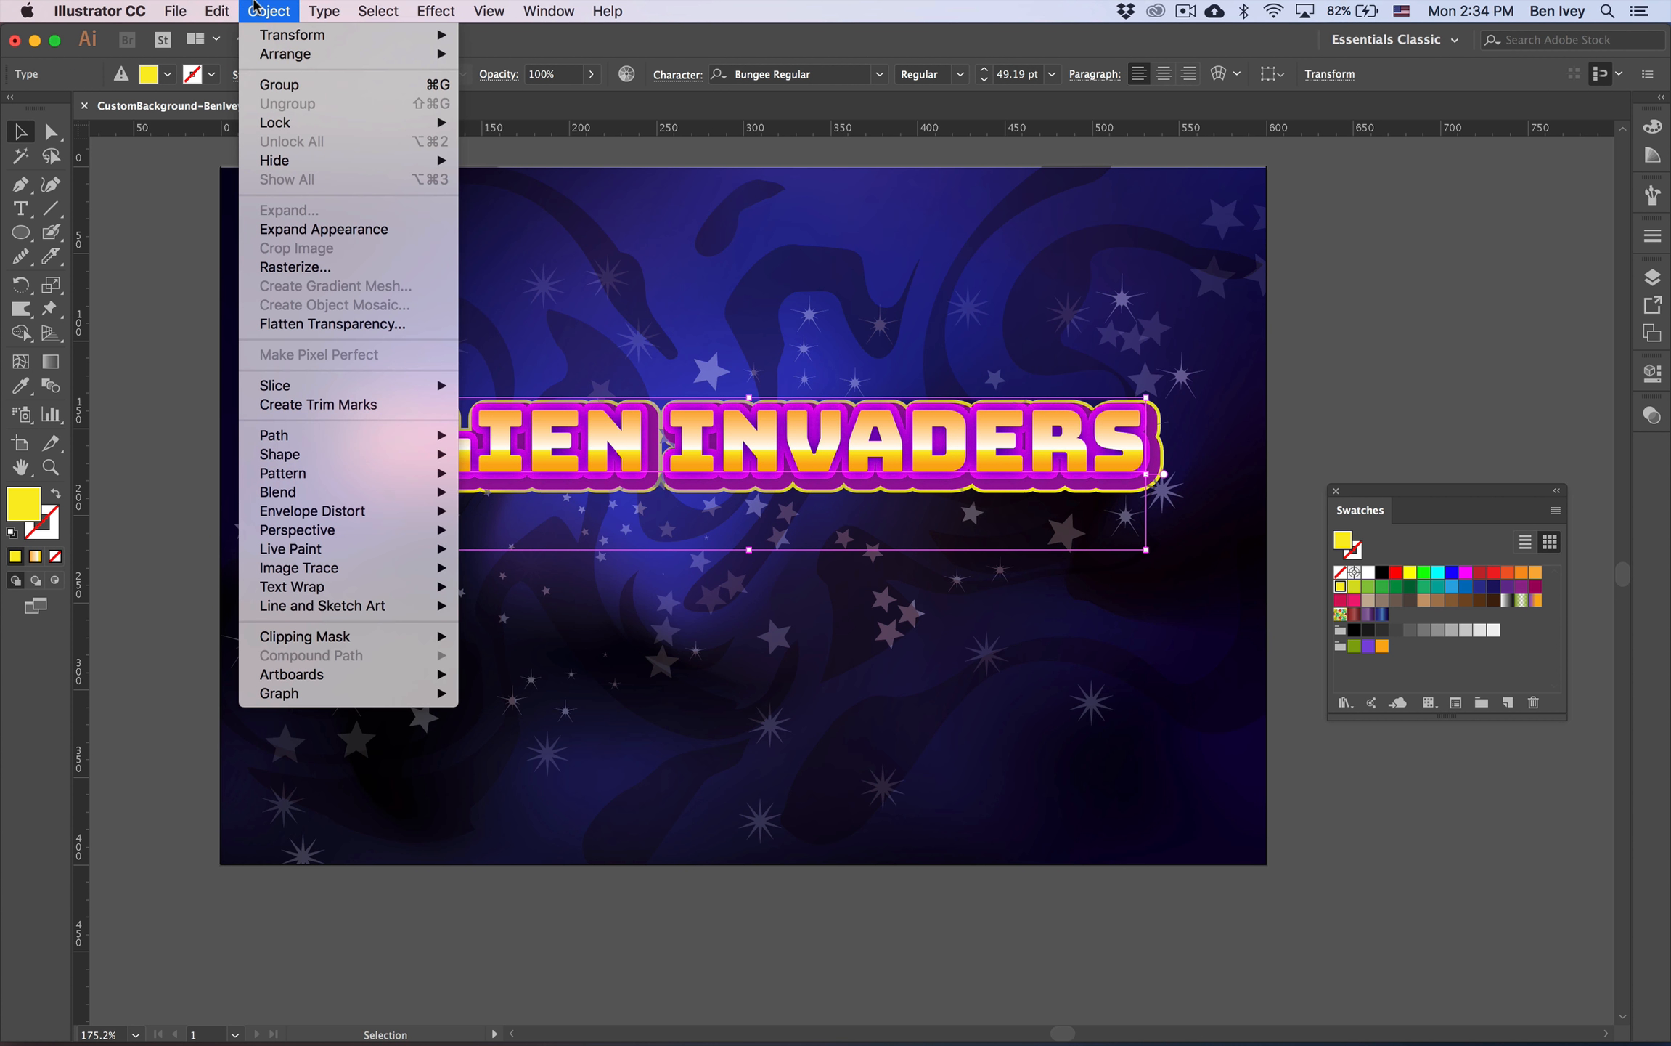
pyautogui.moveTo(328, 511)
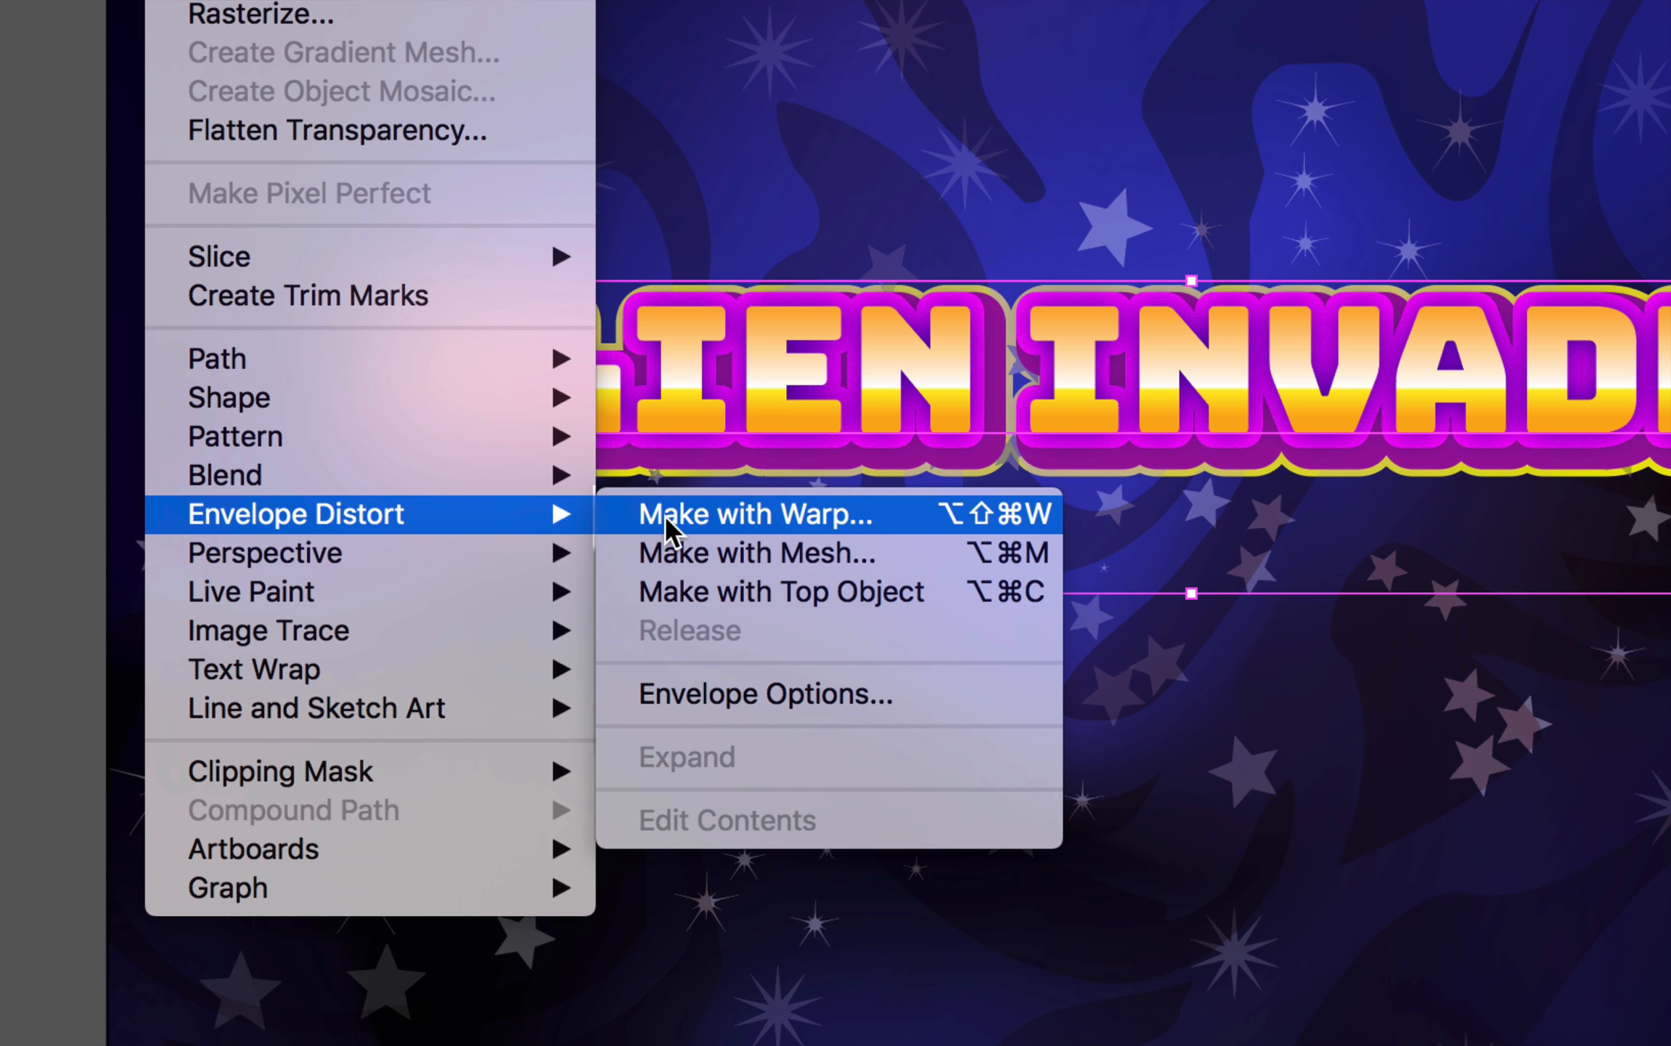
pyautogui.click(621, 517)
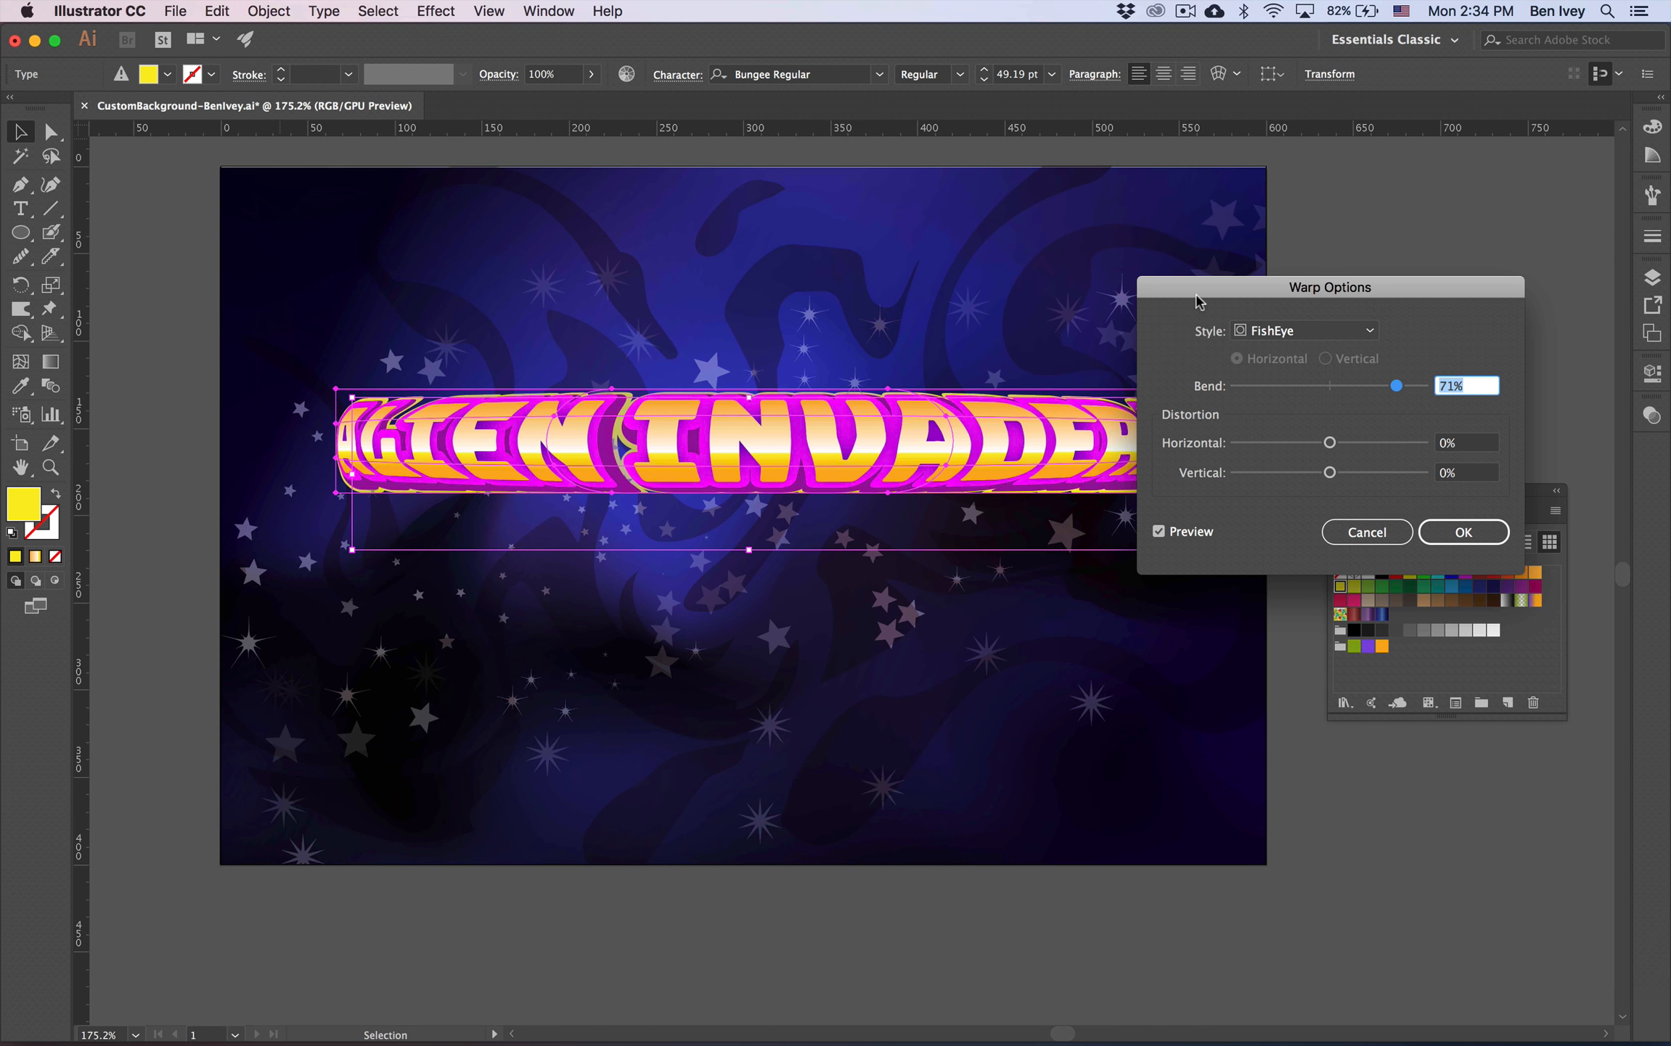
pyautogui.moveTo(1203, 292); pyautogui.dragTo(622, 570)
# Try the Arc, Arc Upper and Shell Upper warp styles on the title.
pyautogui.click(723, 605)
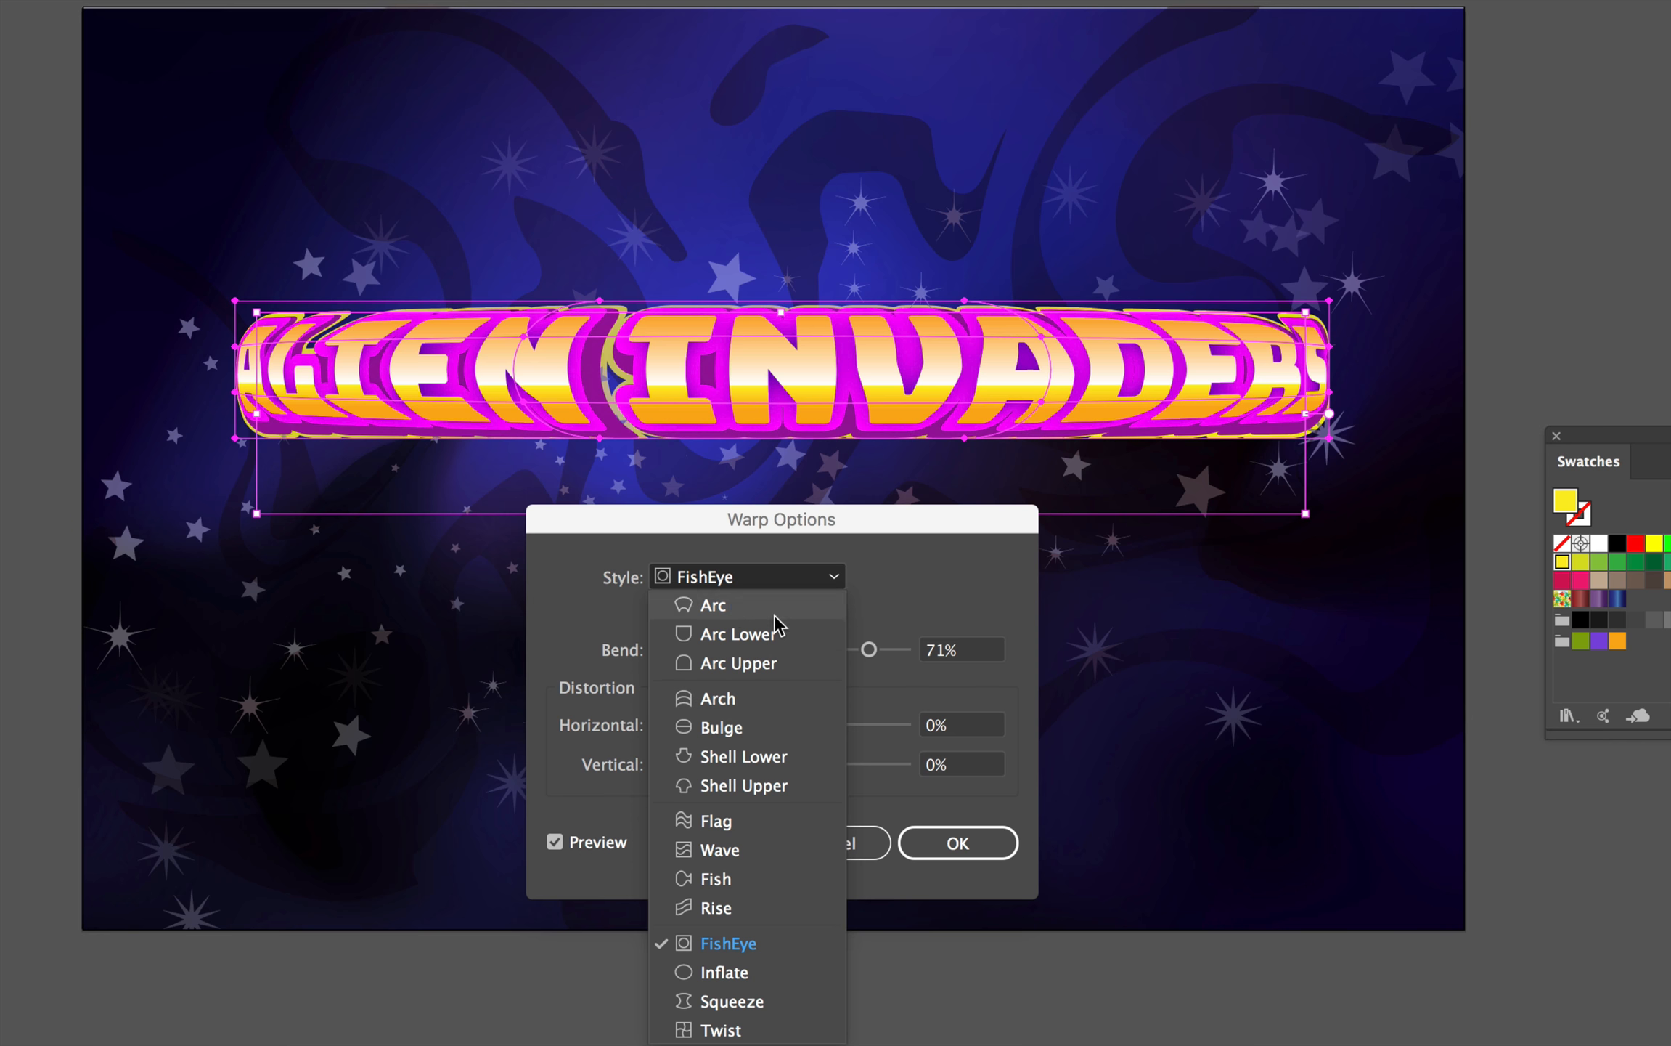
pyautogui.click(778, 607)
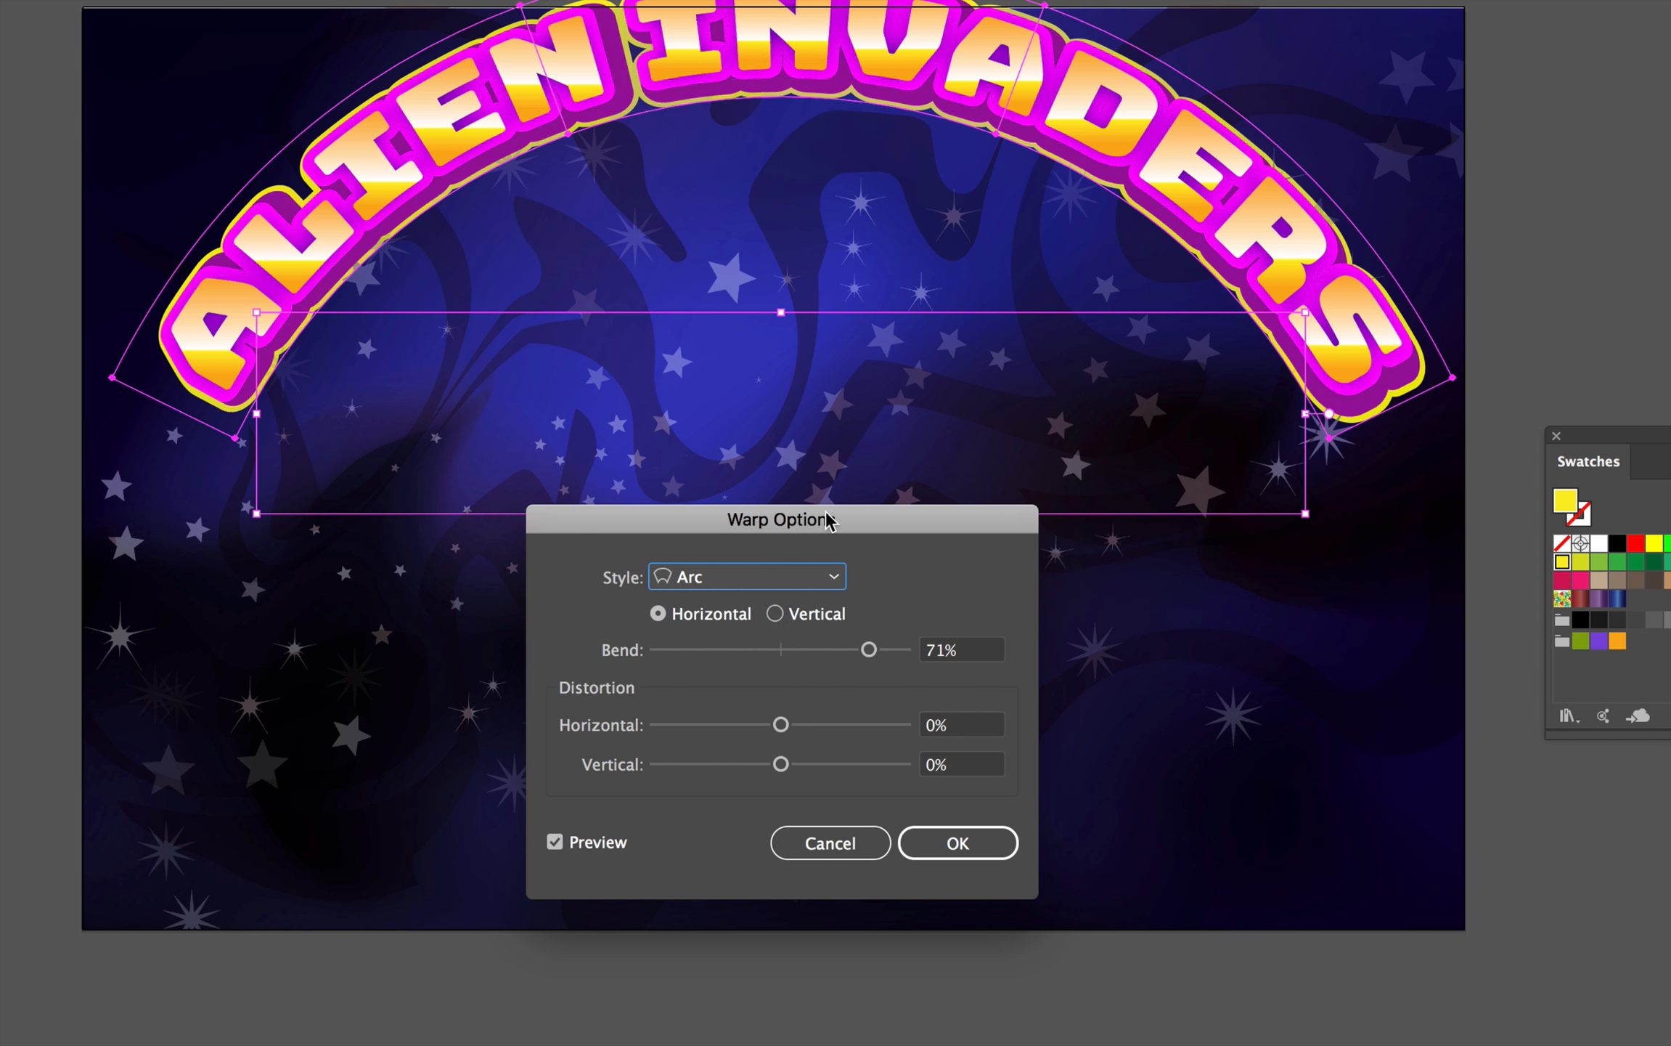
pyautogui.click(792, 576)
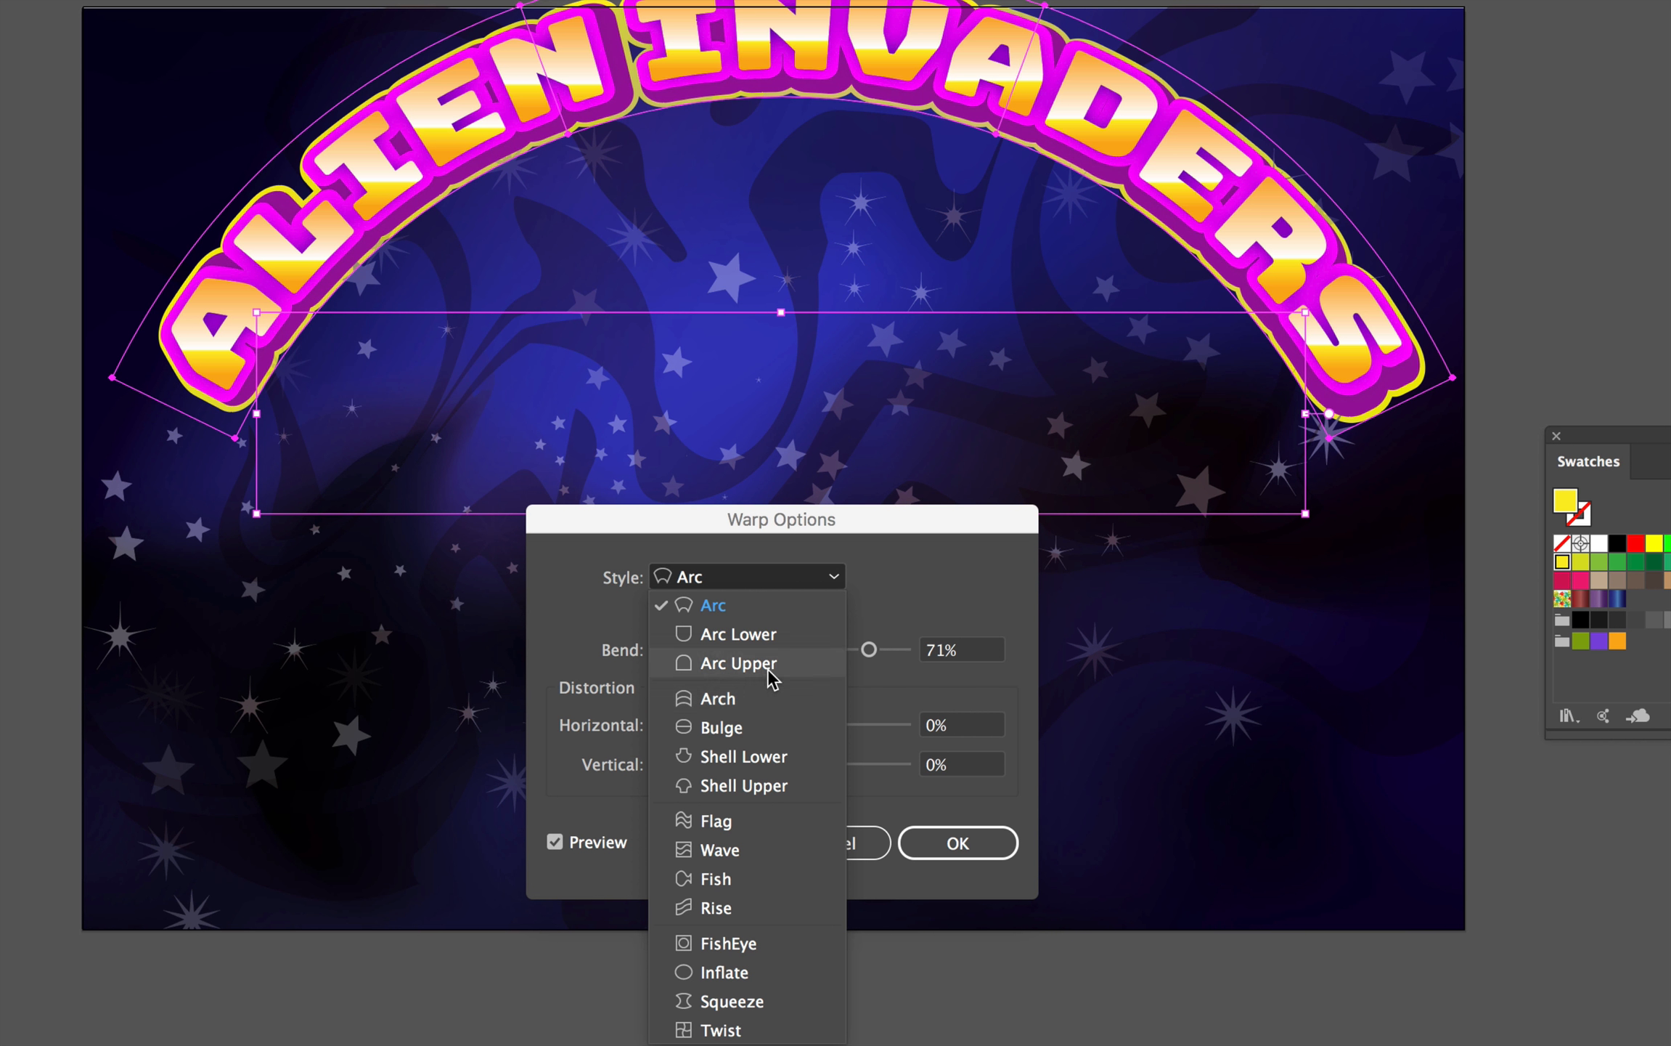
pyautogui.click(770, 676)
pyautogui.click(776, 581)
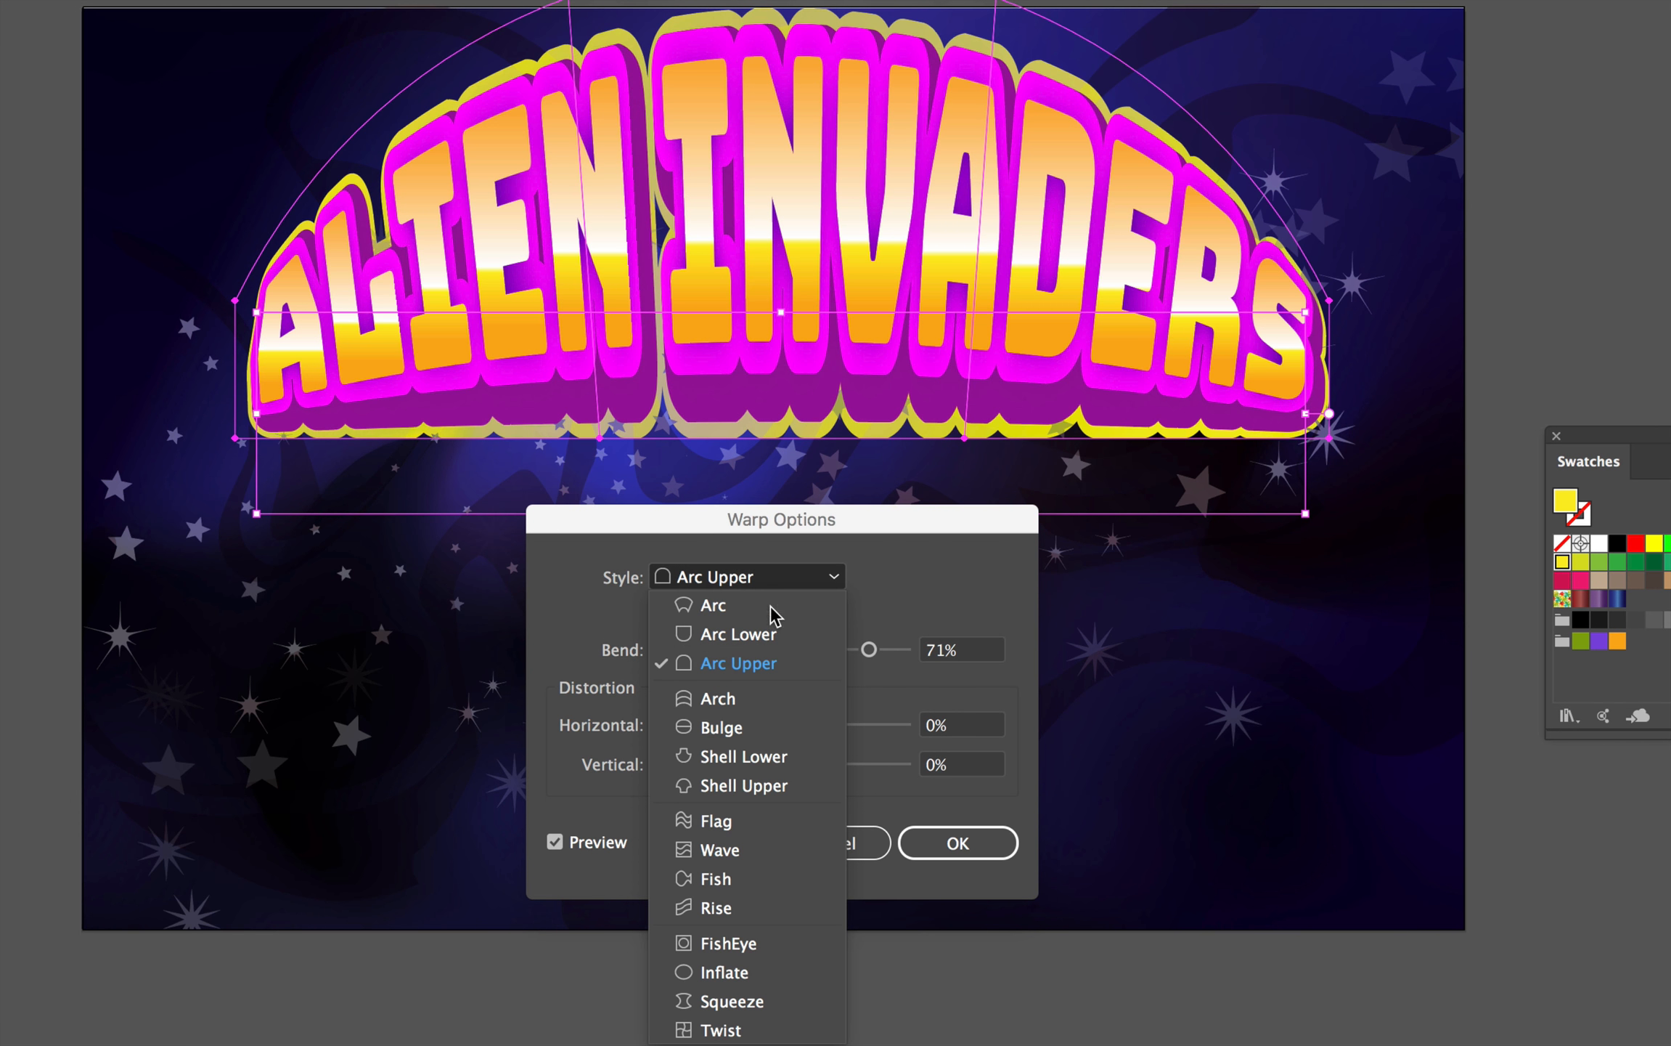
pyautogui.click(778, 786)
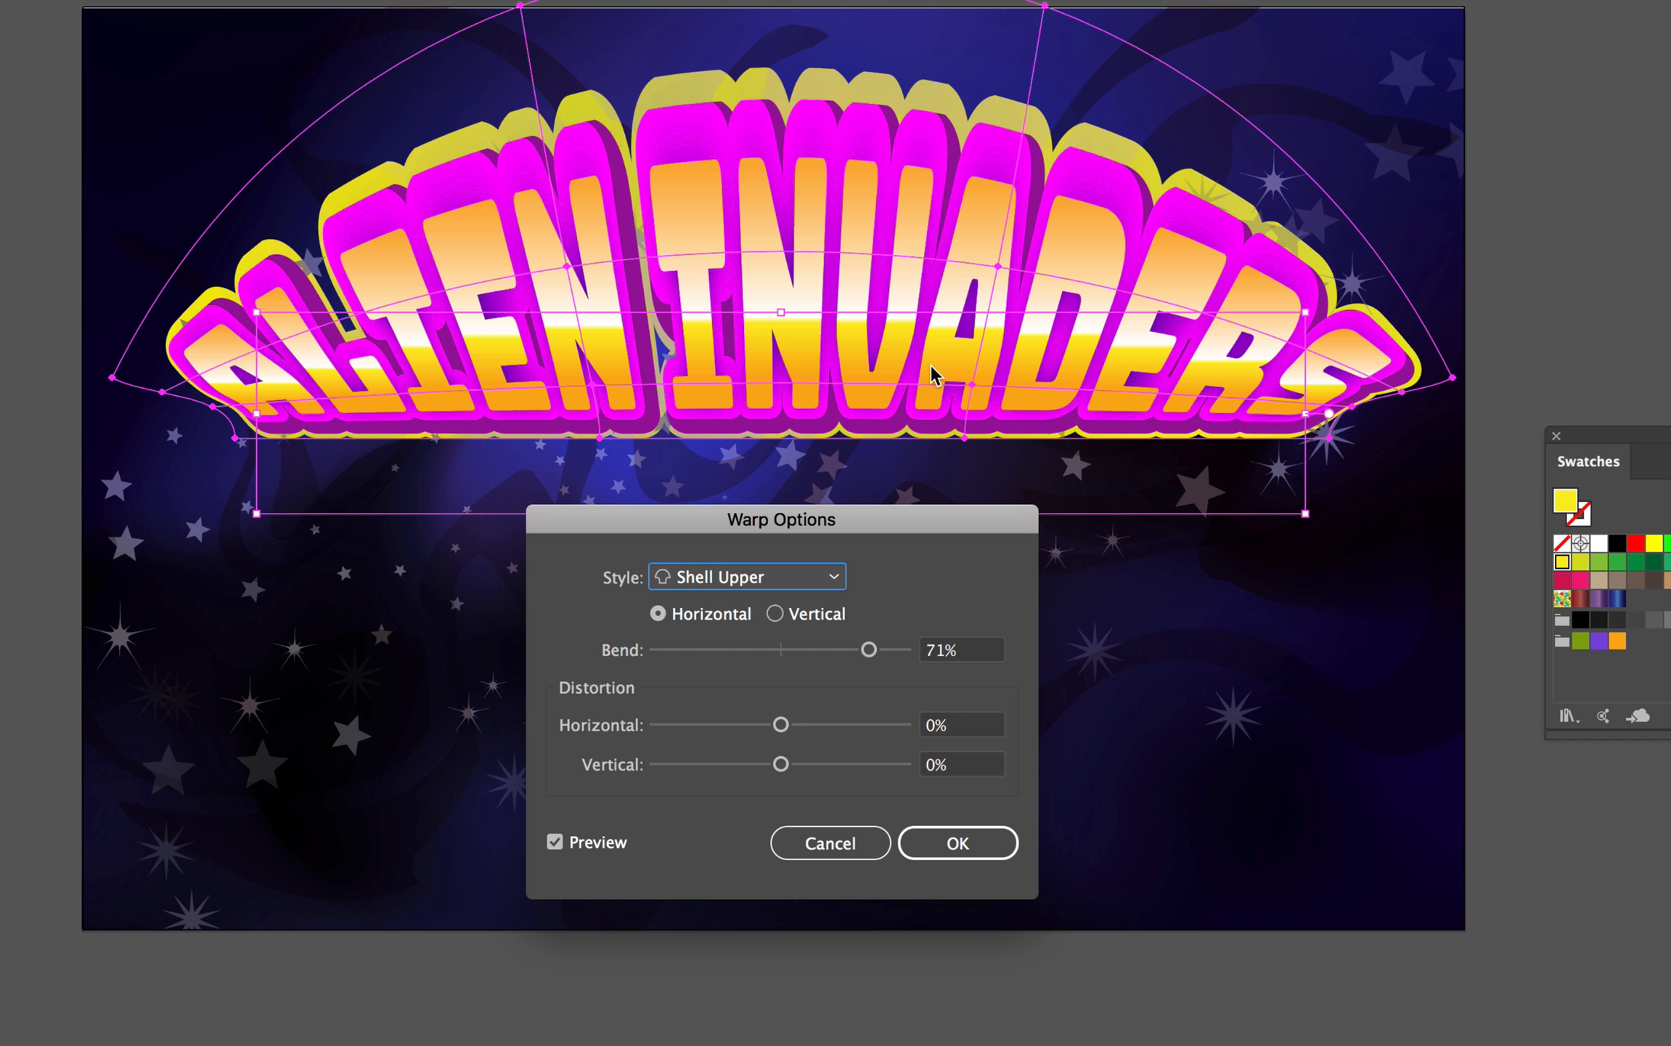
# Switch the title's warp style to Flag and set its bend to -60%.
pyautogui.click(834, 577)
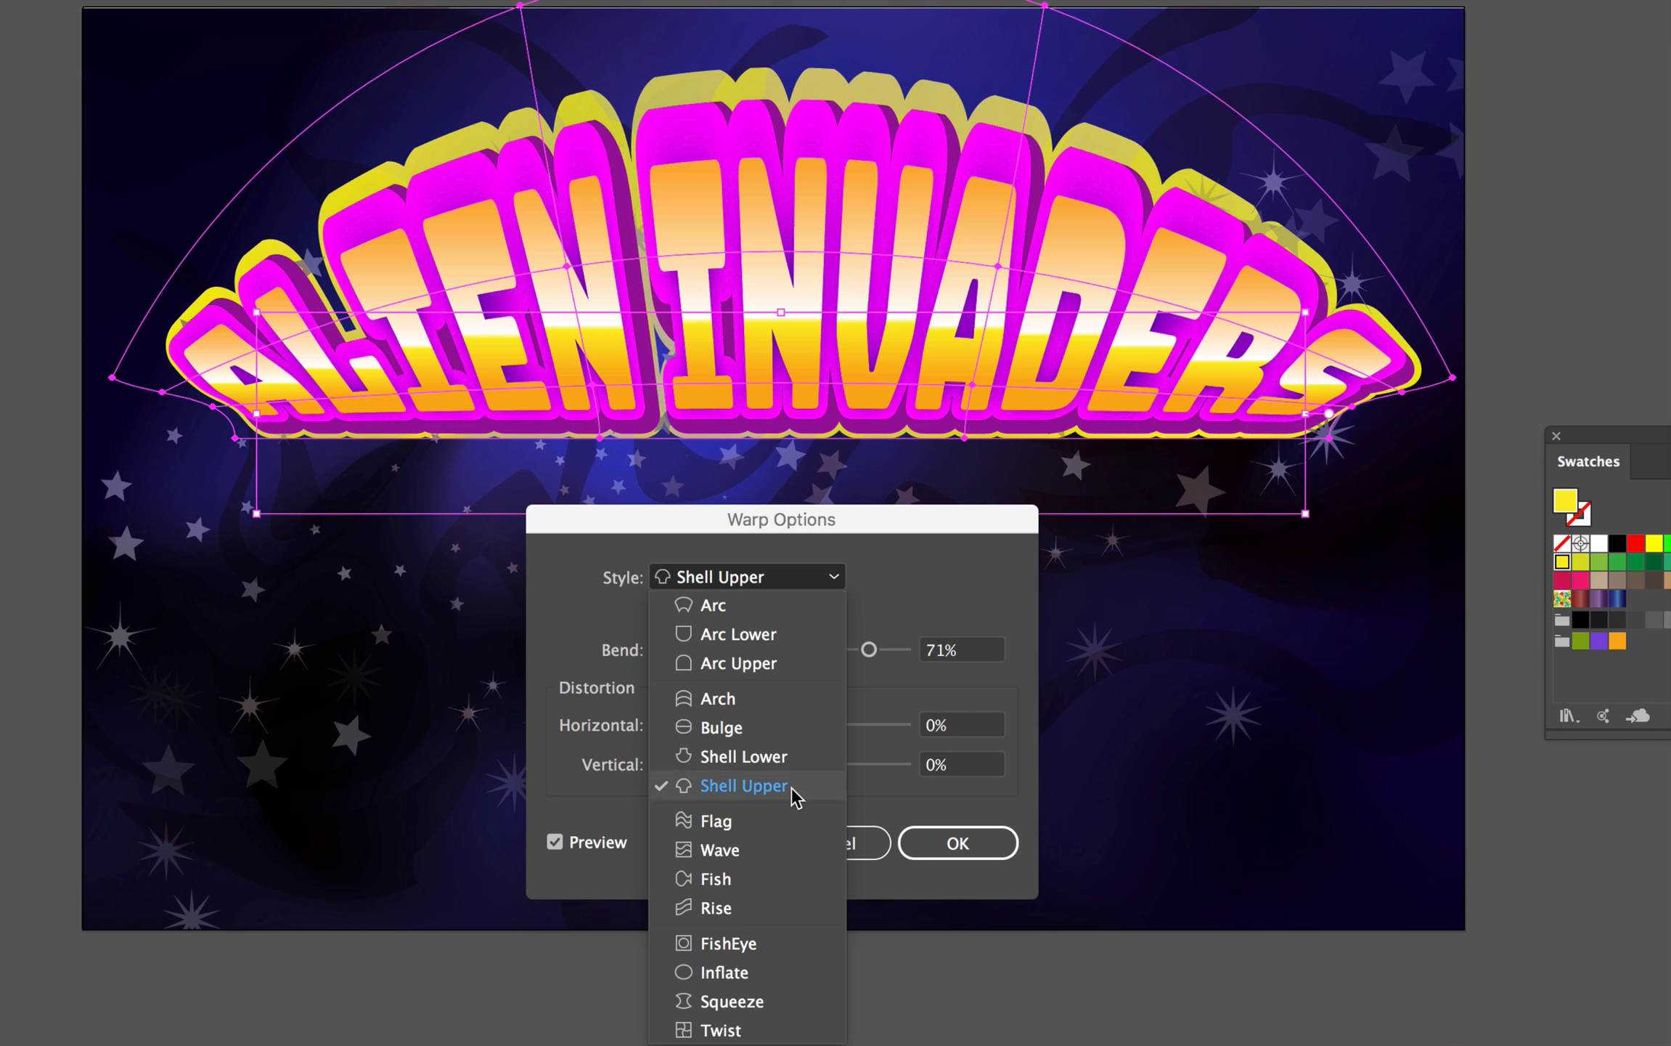
pyautogui.press('Escape')
pyautogui.press('Down')
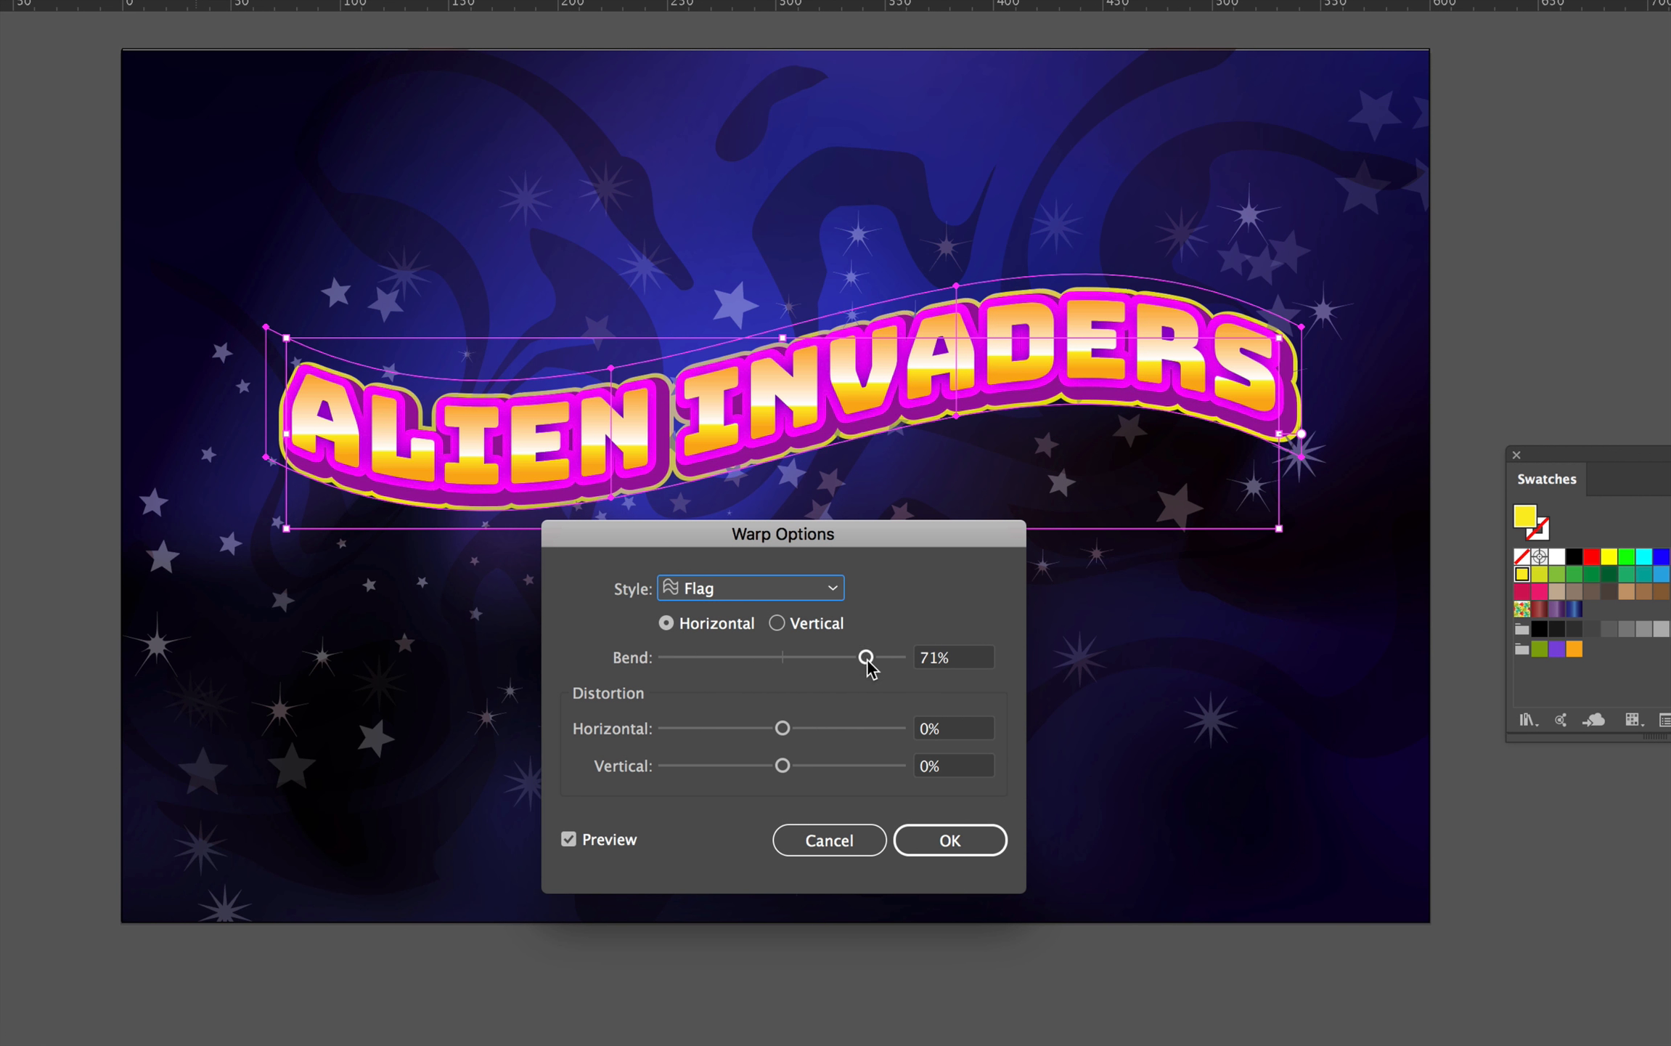
pyautogui.moveTo(866, 657); pyautogui.dragTo(815, 657)
pyautogui.moveTo(737, 658); pyautogui.dragTo(711, 658)
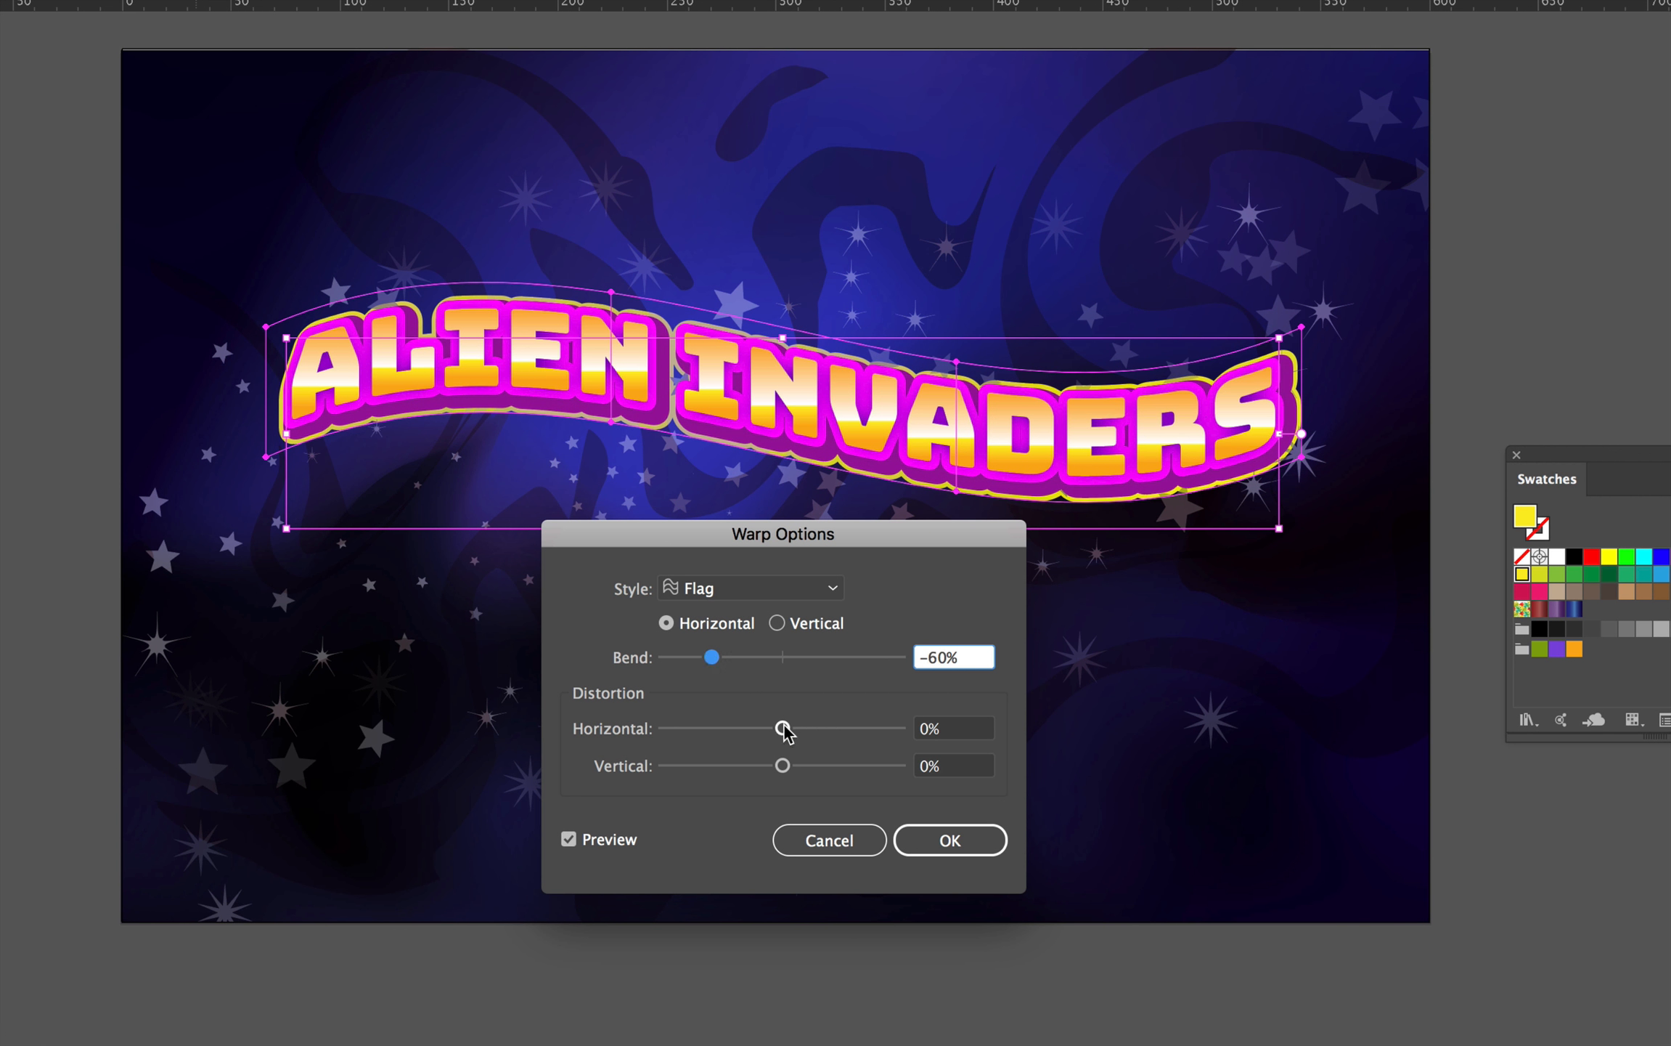
# Set the Flag warp's horizontal distortion to 29%, bend to -40% and vertical distortion to -5%, and apply it.
pyautogui.moveTo(783, 728); pyautogui.dragTo(818, 727)
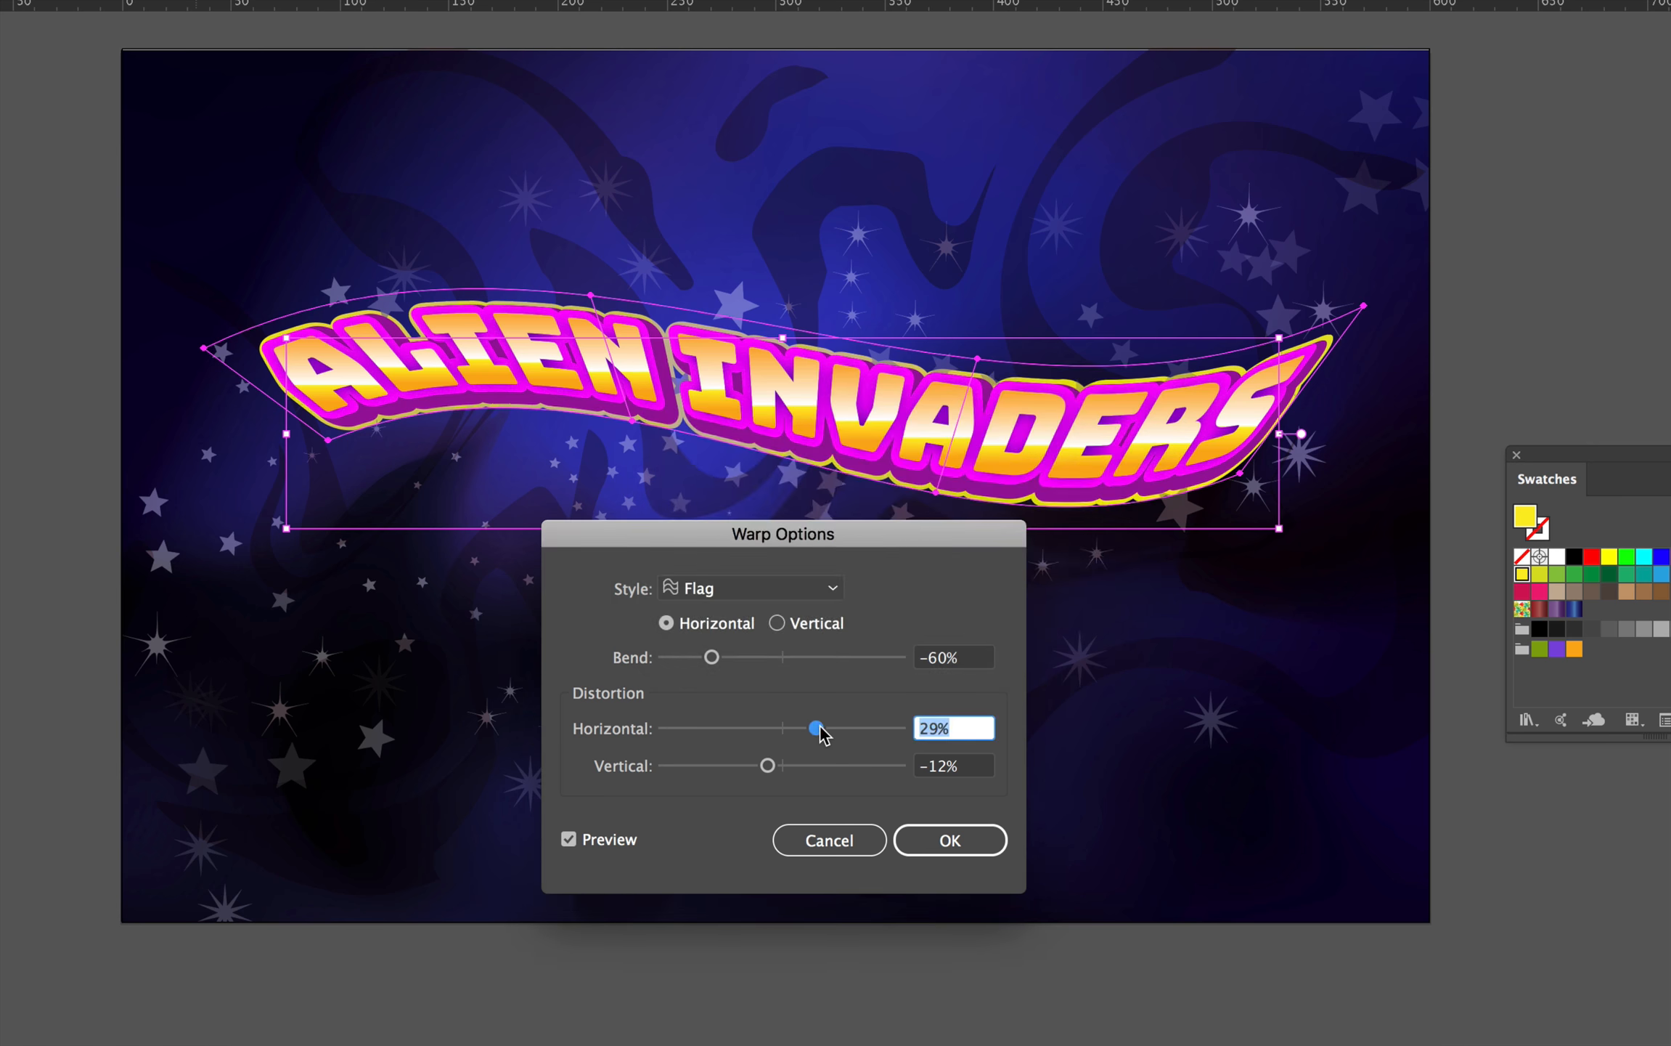
pyautogui.moveTo(712, 657); pyautogui.dragTo(735, 658)
pyautogui.moveTo(766, 763); pyautogui.dragTo(777, 764)
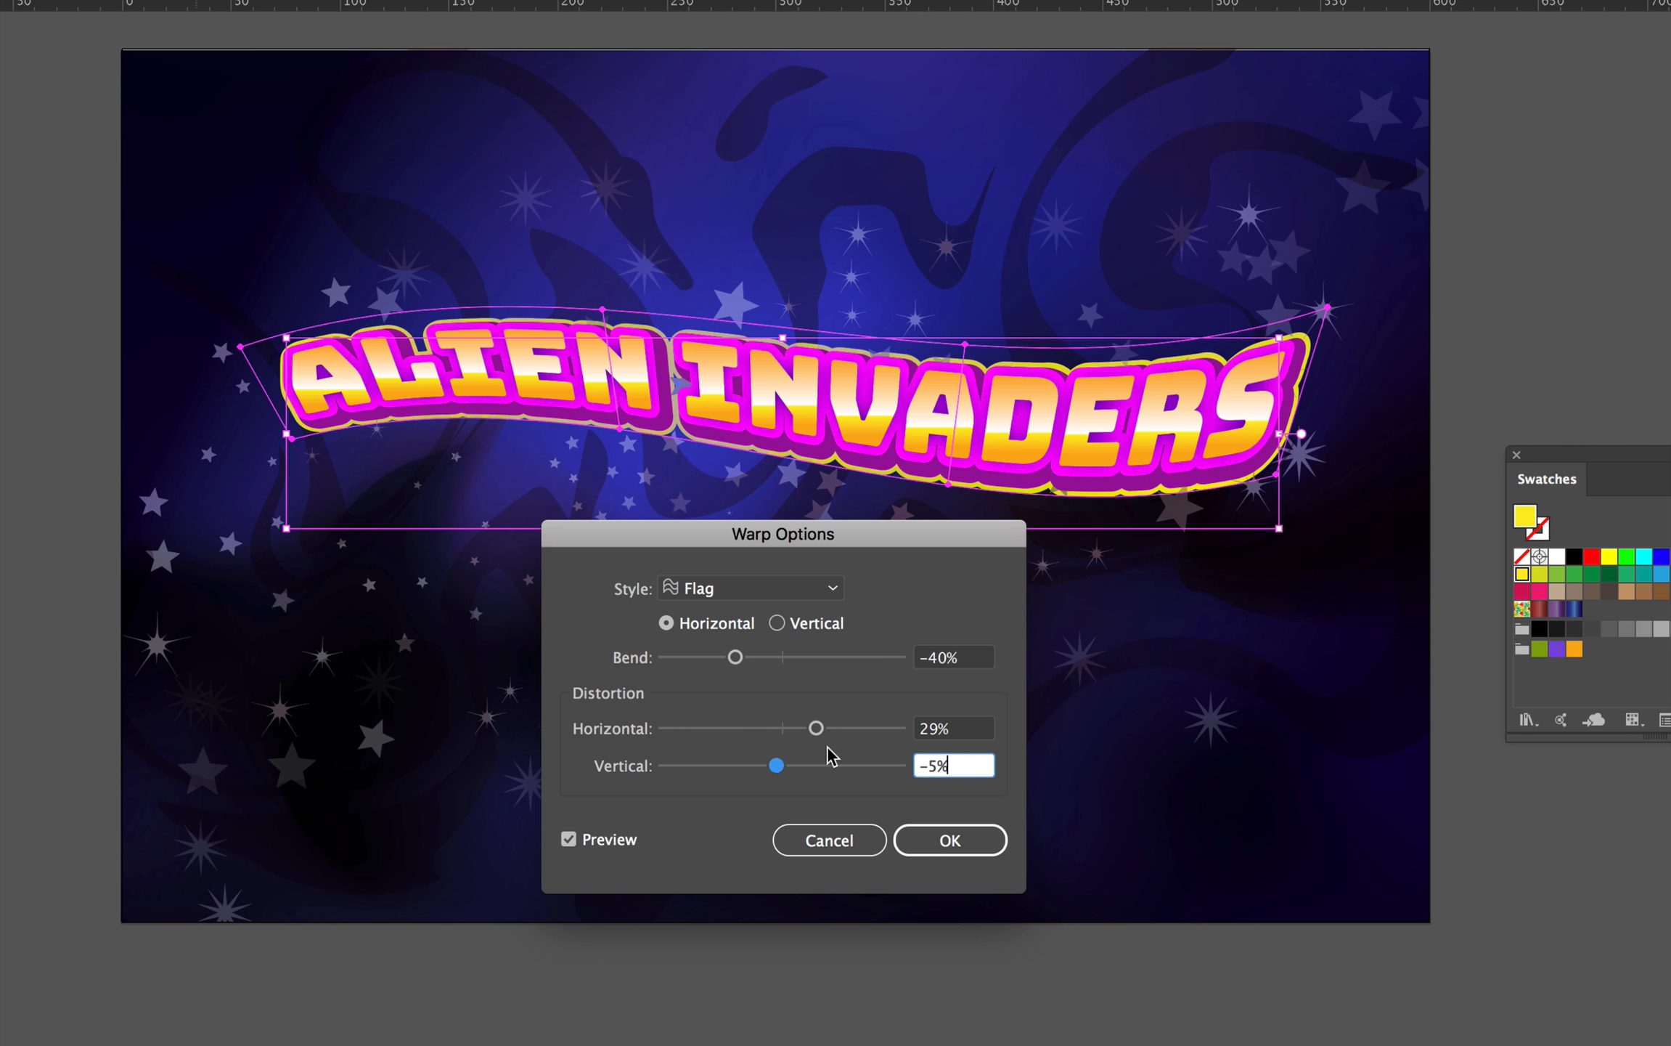
pyautogui.click(755, 594)
pyautogui.click(763, 592)
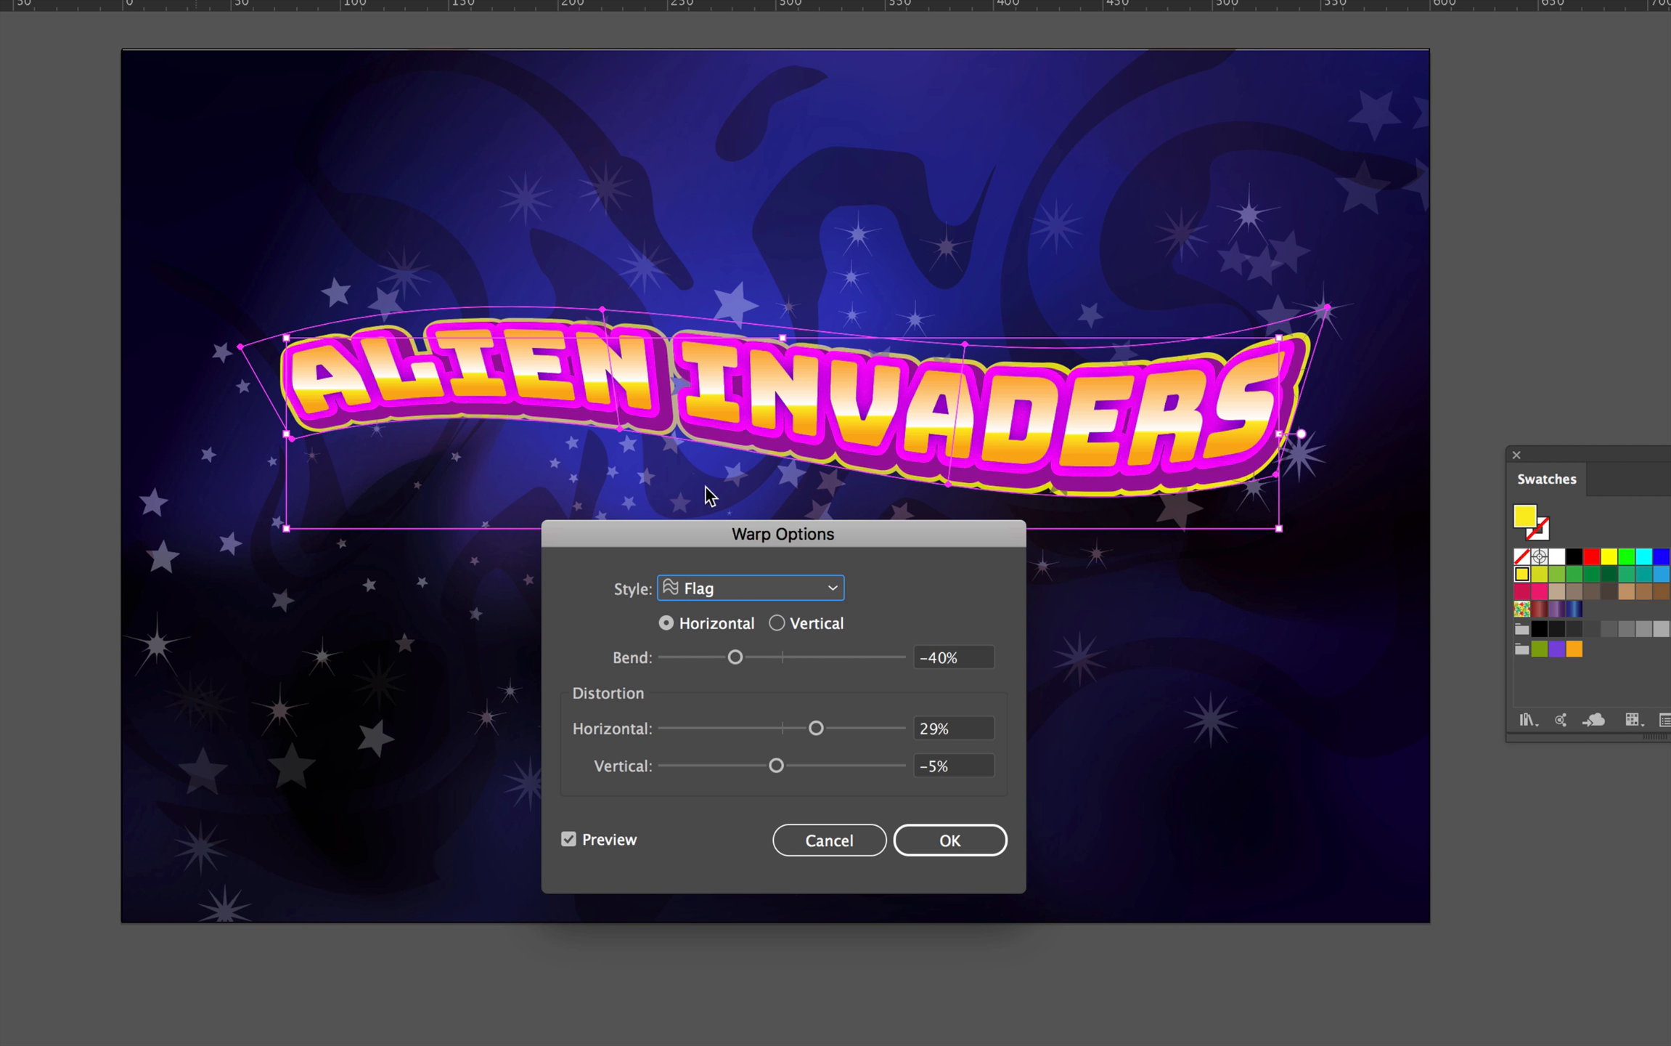
pyautogui.click(946, 839)
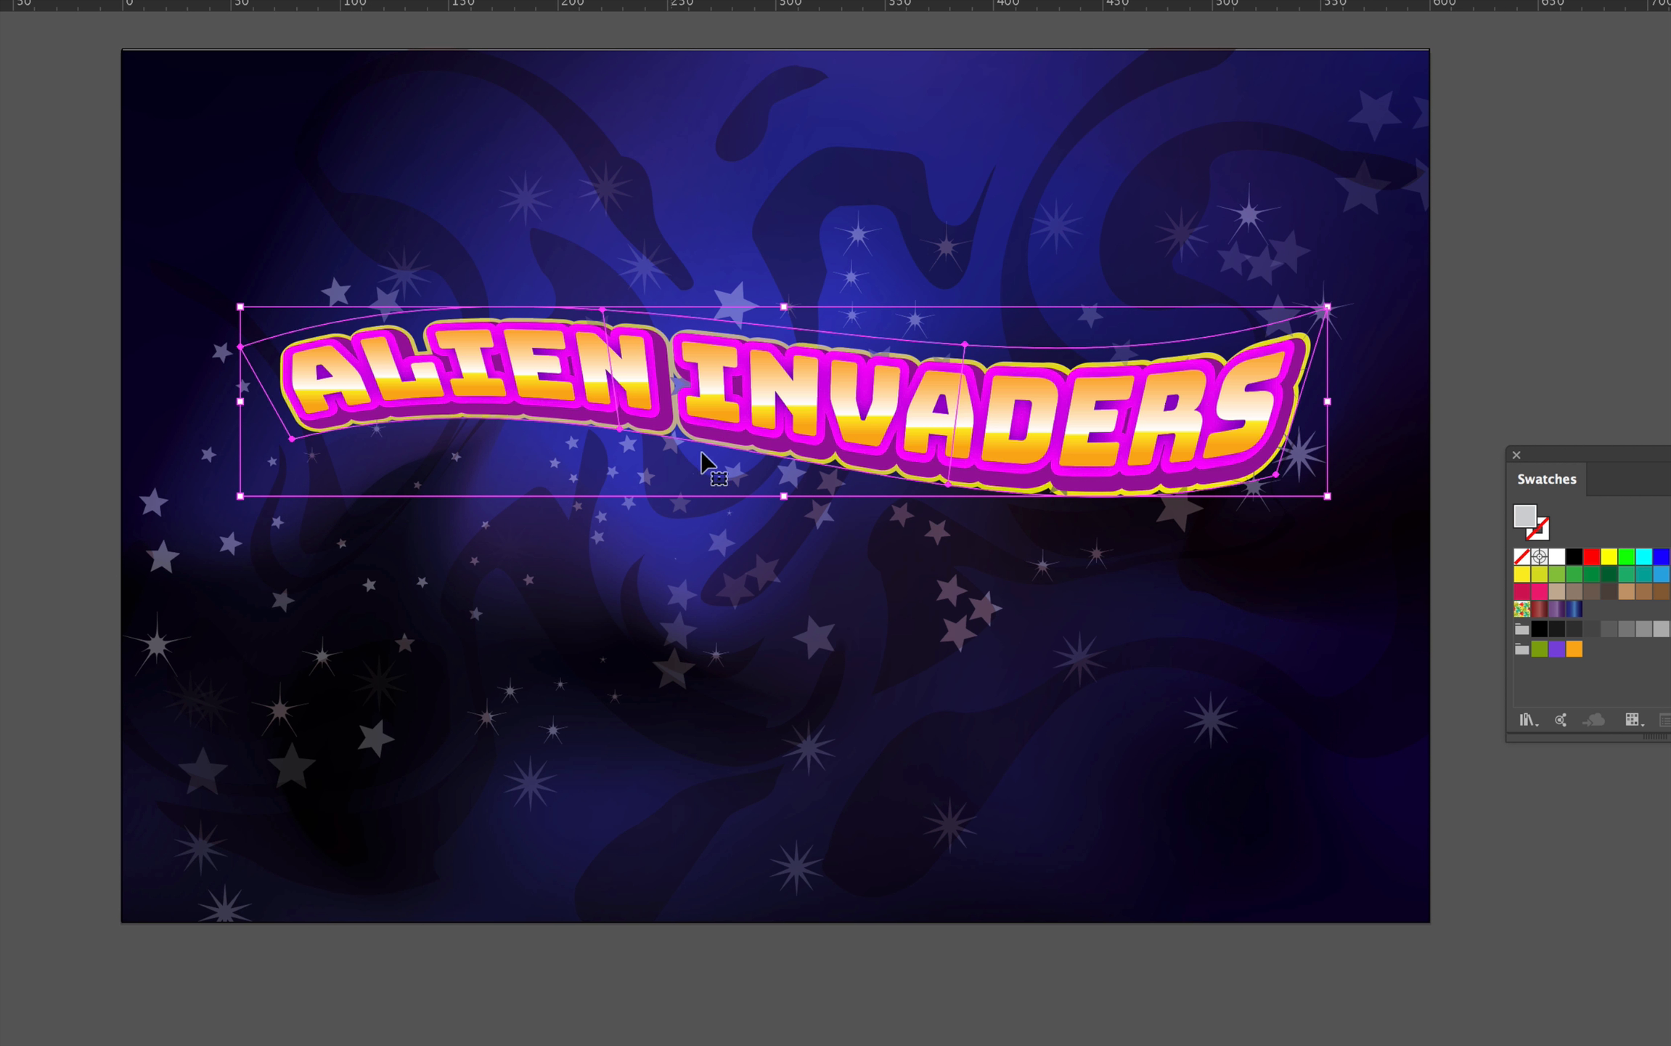
# Stretch the warped title vertically from both its lower and upper edges to about 108 px tall.
pyautogui.moveTo(786, 496); pyautogui.dragTo(786, 517)
pyautogui.moveTo(785, 307); pyautogui.dragTo(784, 282)
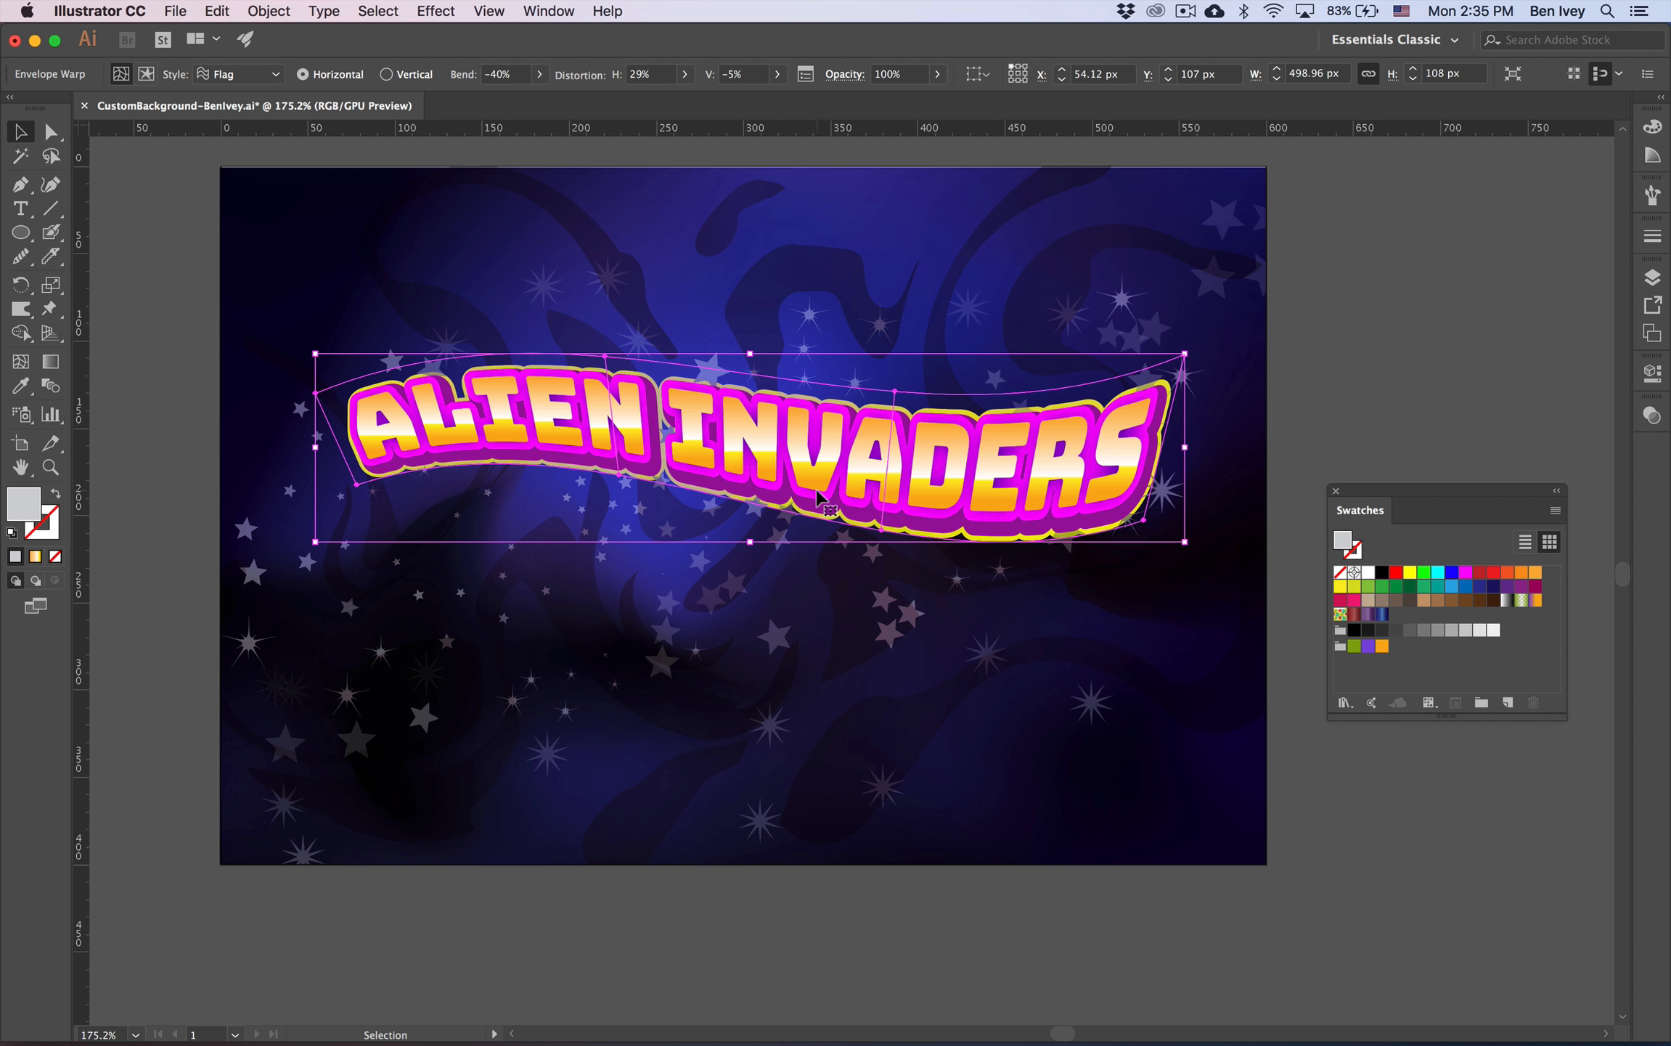
# Switch the warped title's envelope distort to editing its contents, return it to envelope editing, and deselect the title.
pyautogui.click(266, 11)
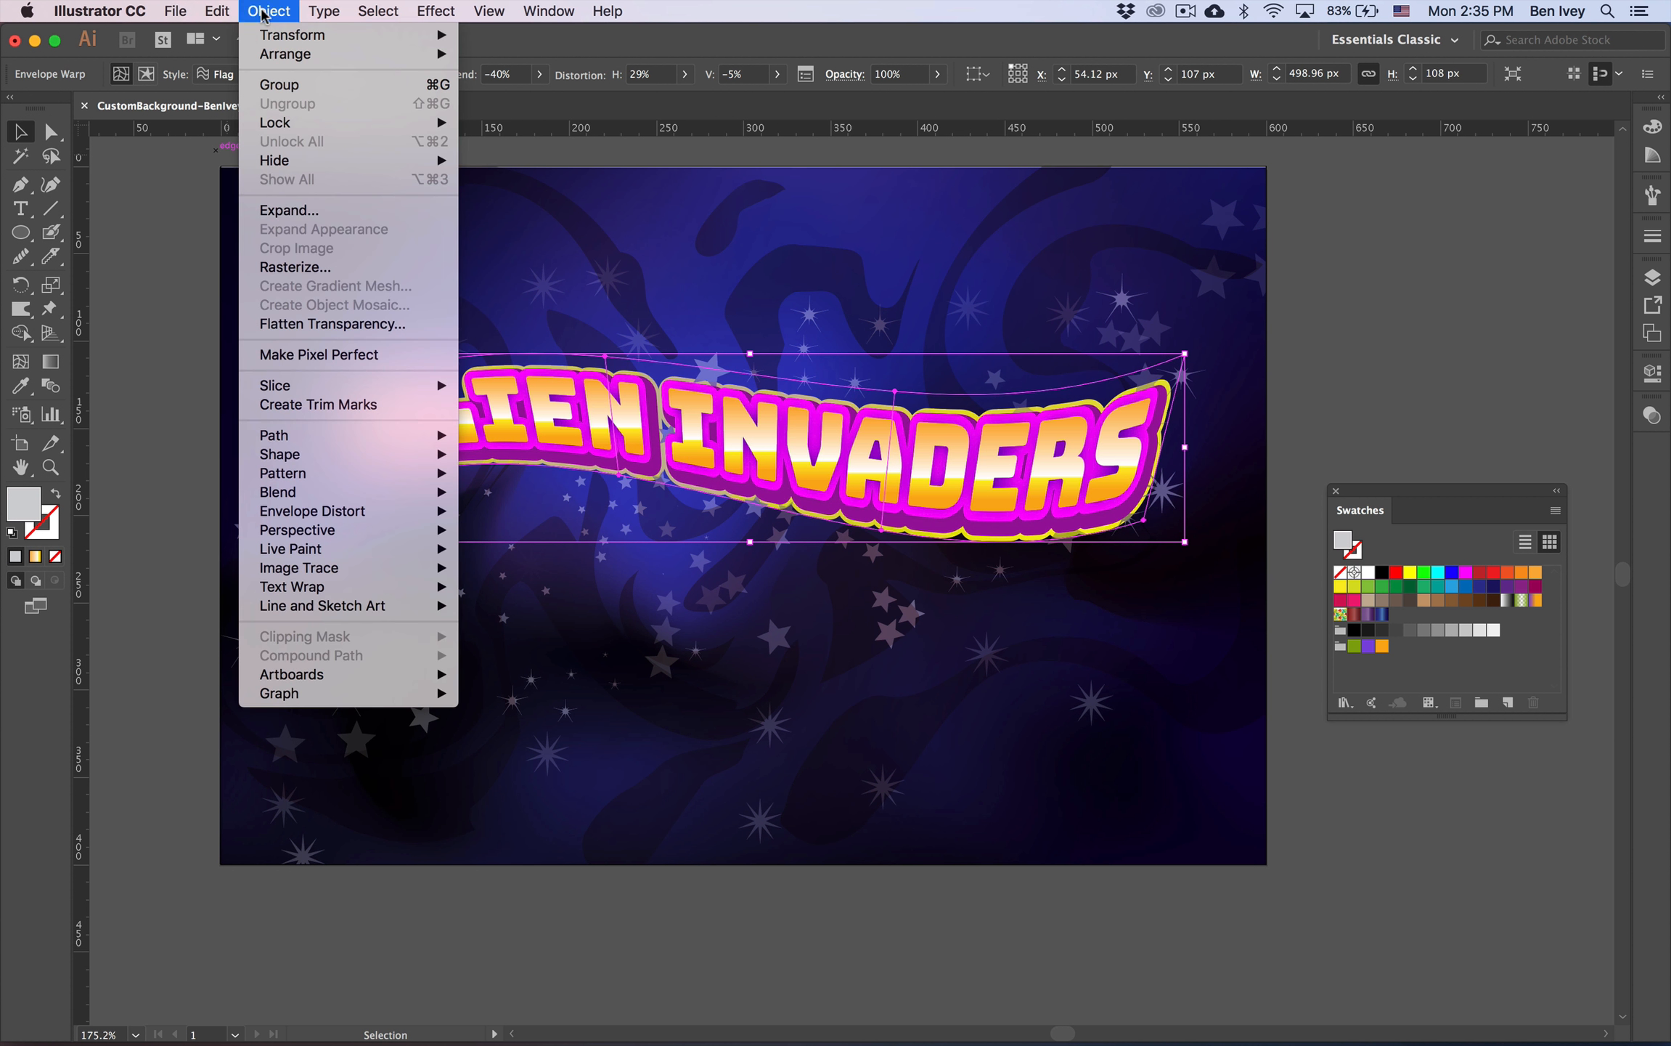
pyautogui.moveTo(339, 515)
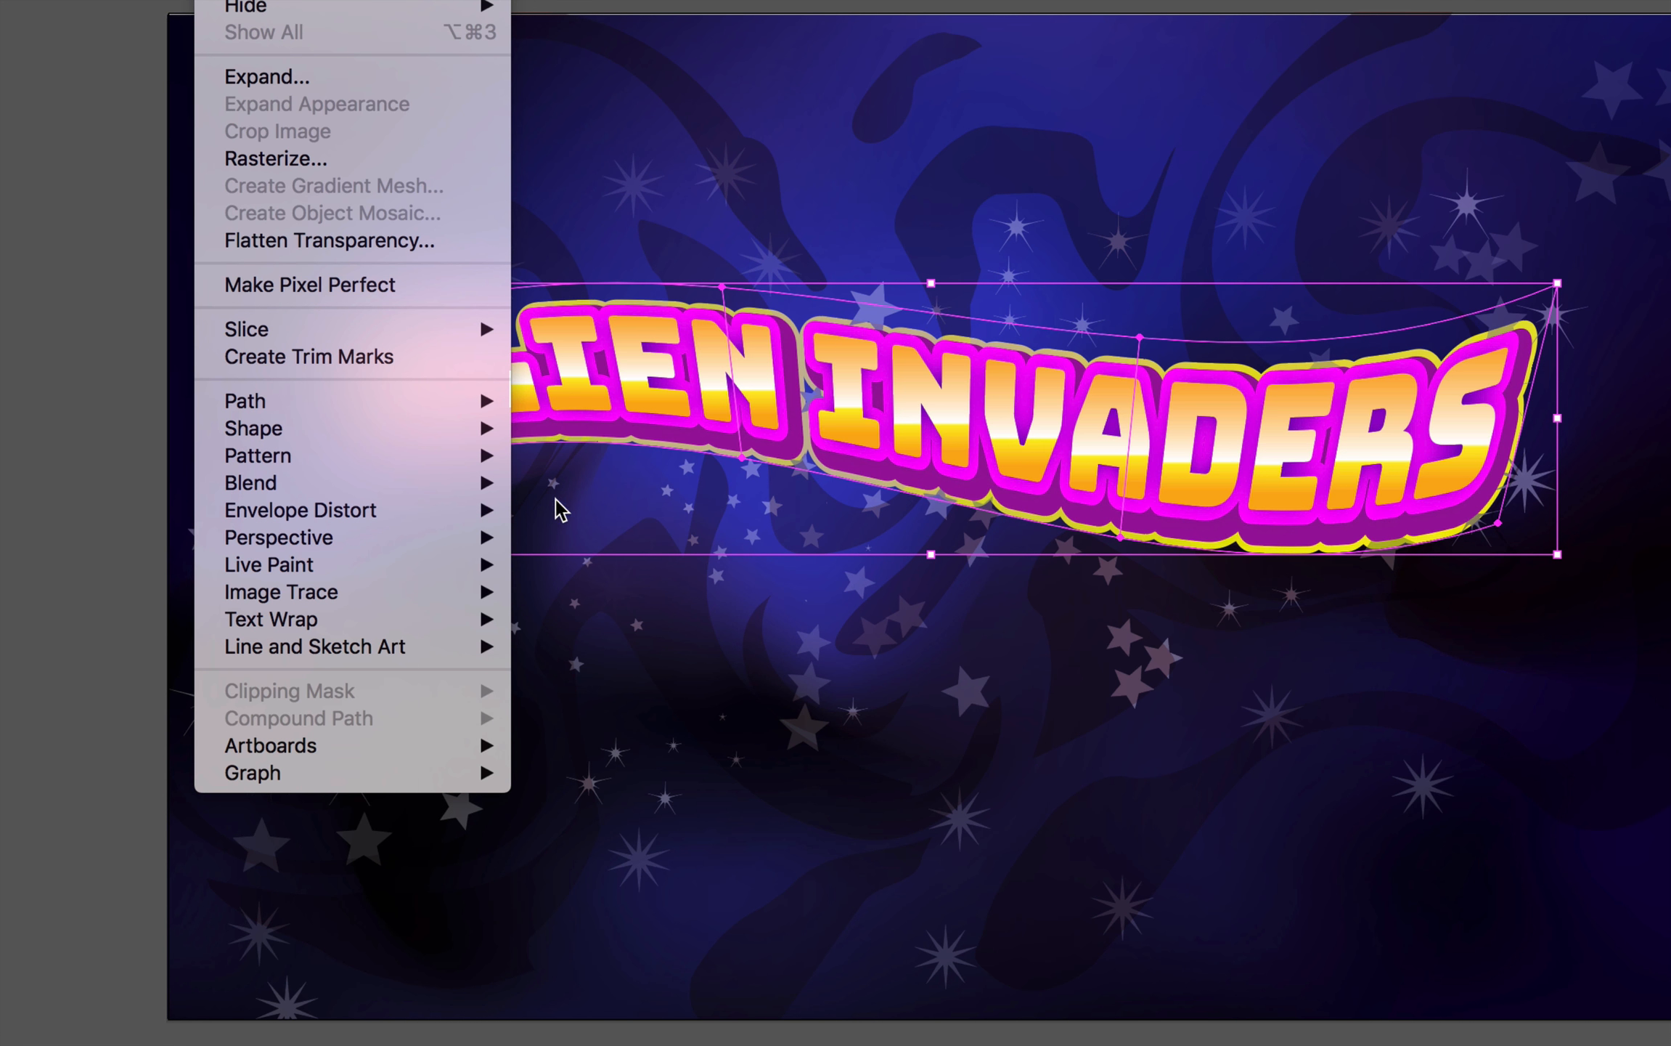
pyautogui.moveTo(494, 510)
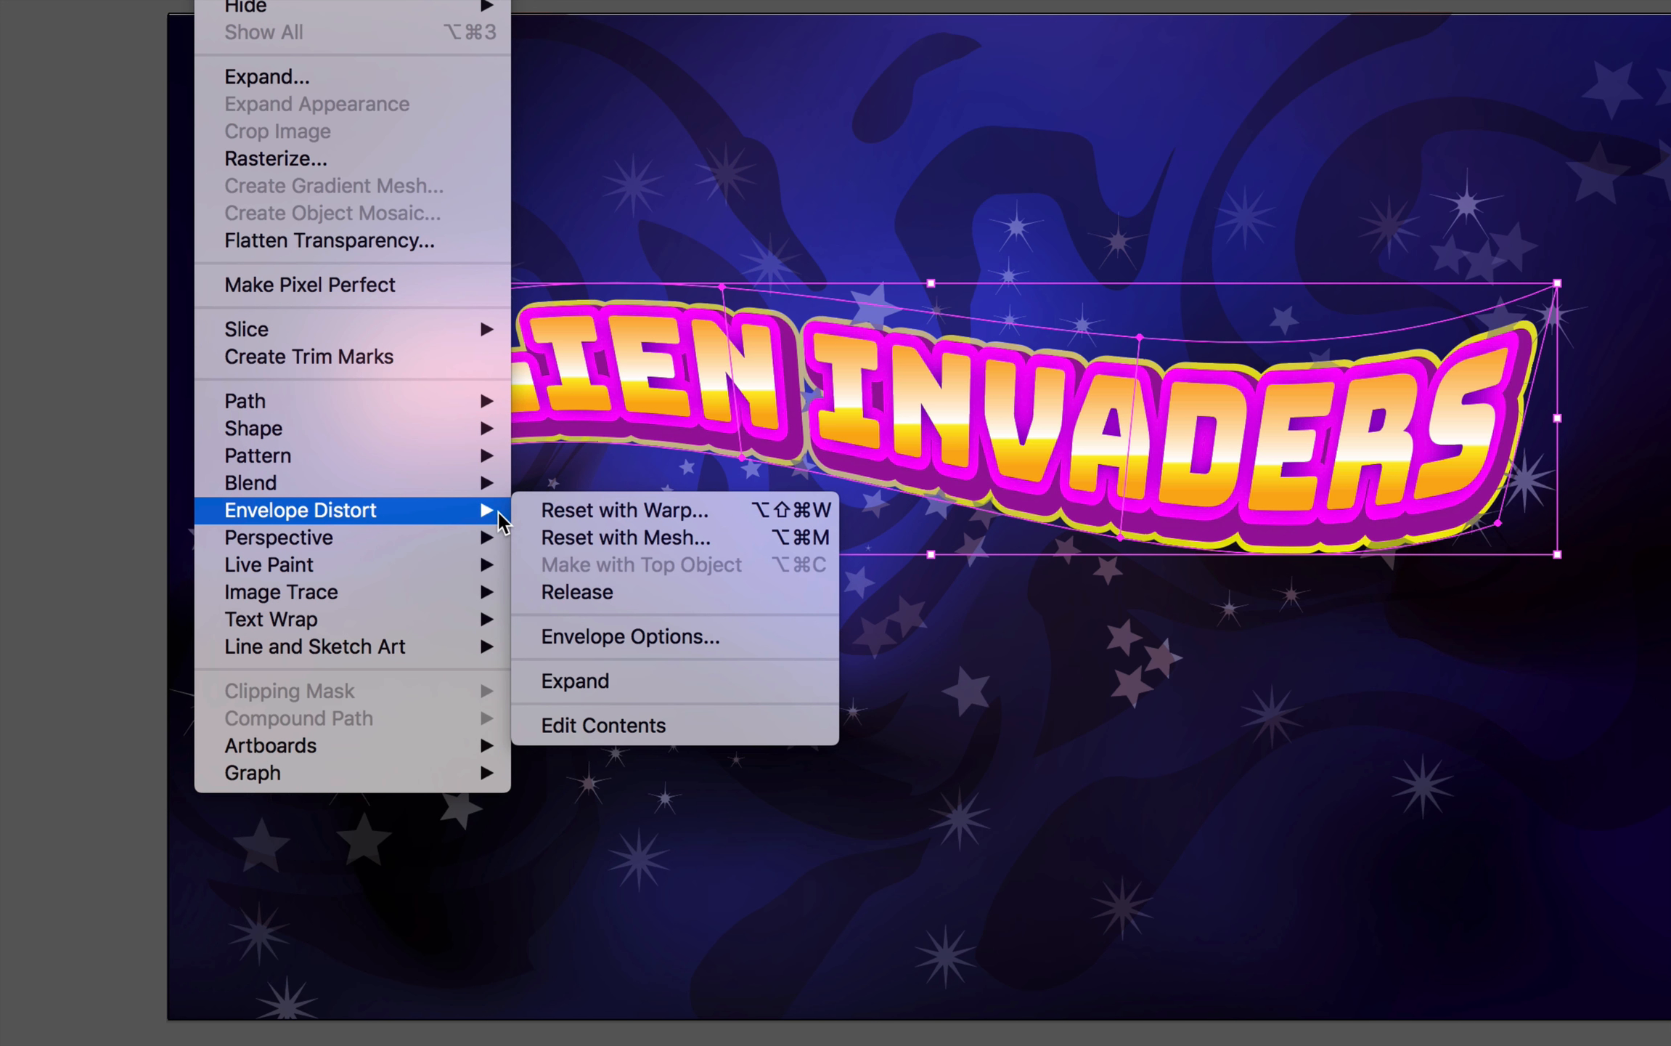
pyautogui.click(625, 724)
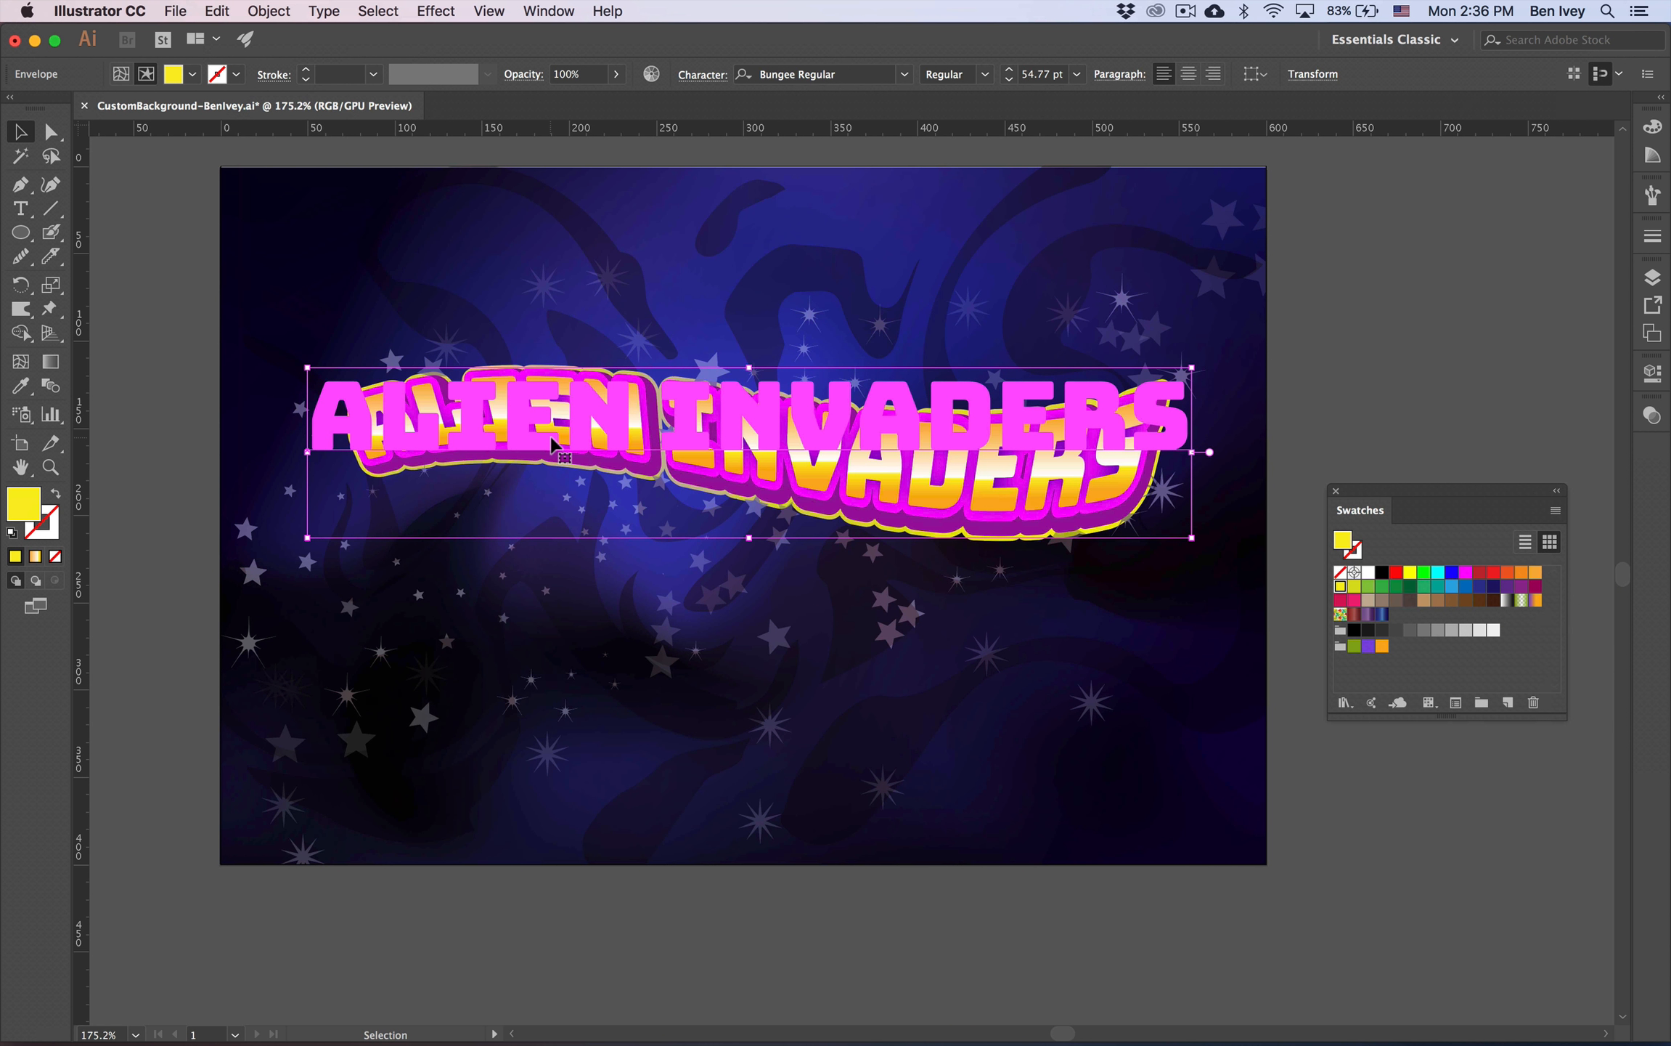
pyautogui.click(268, 10)
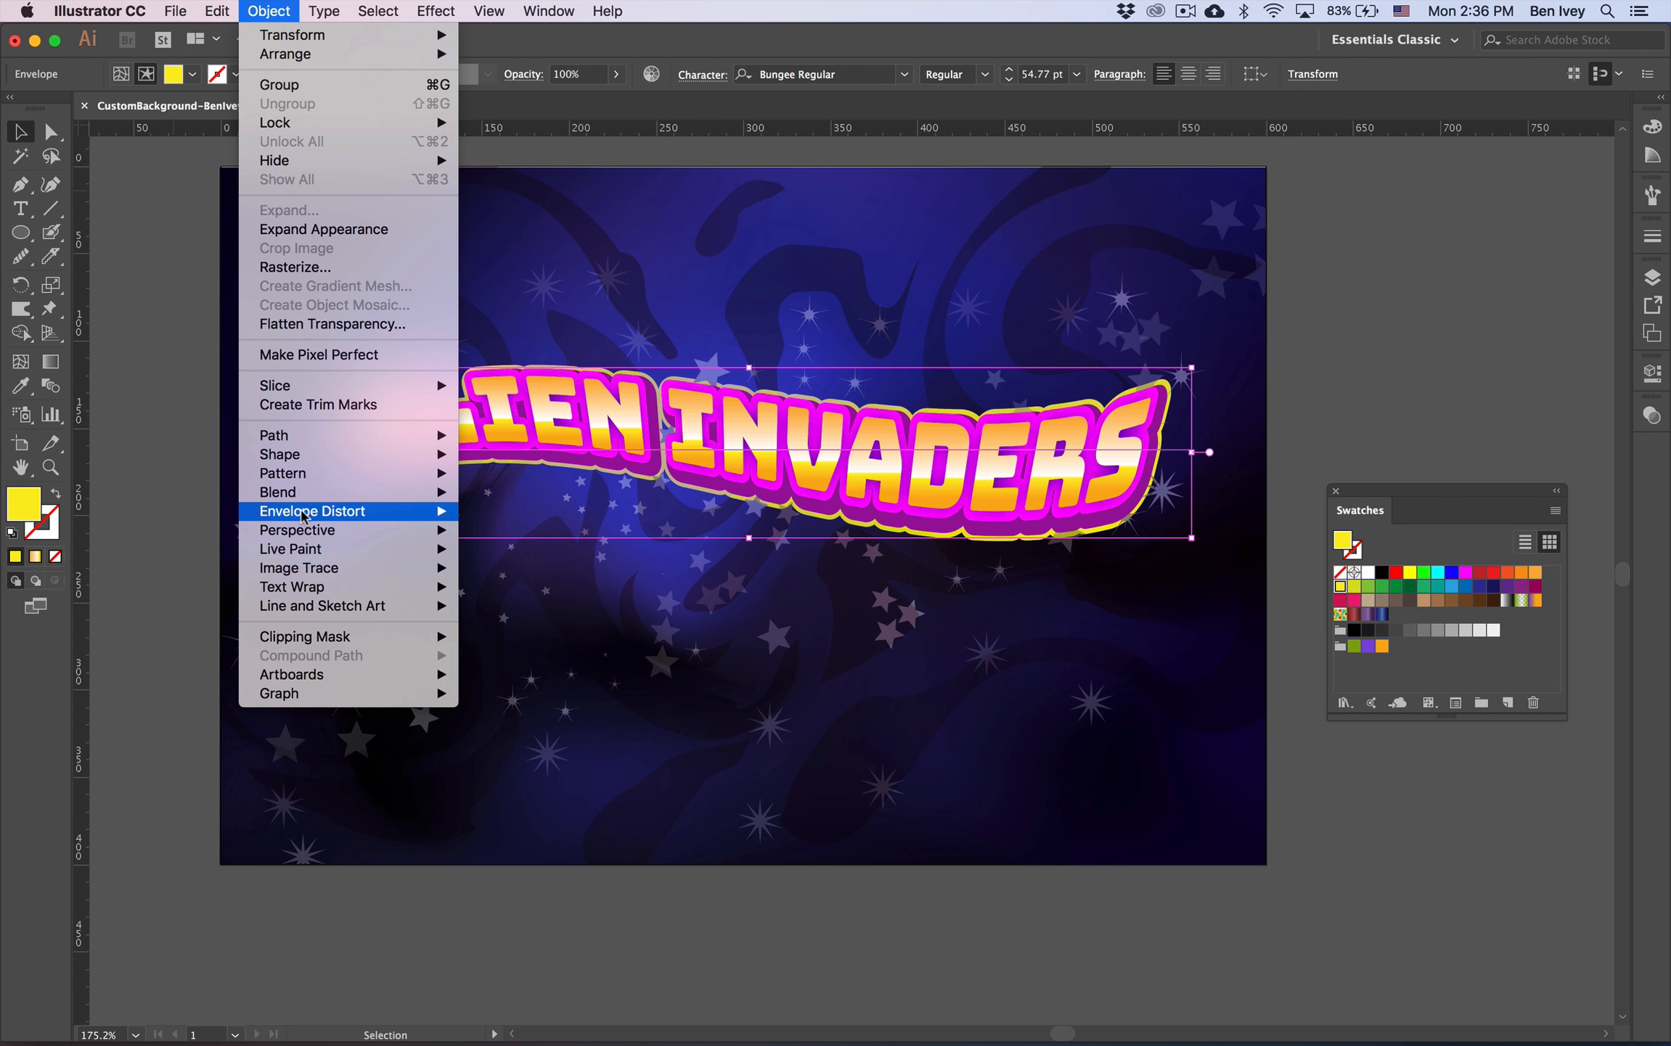
pyautogui.moveTo(304, 515)
pyautogui.click(554, 665)
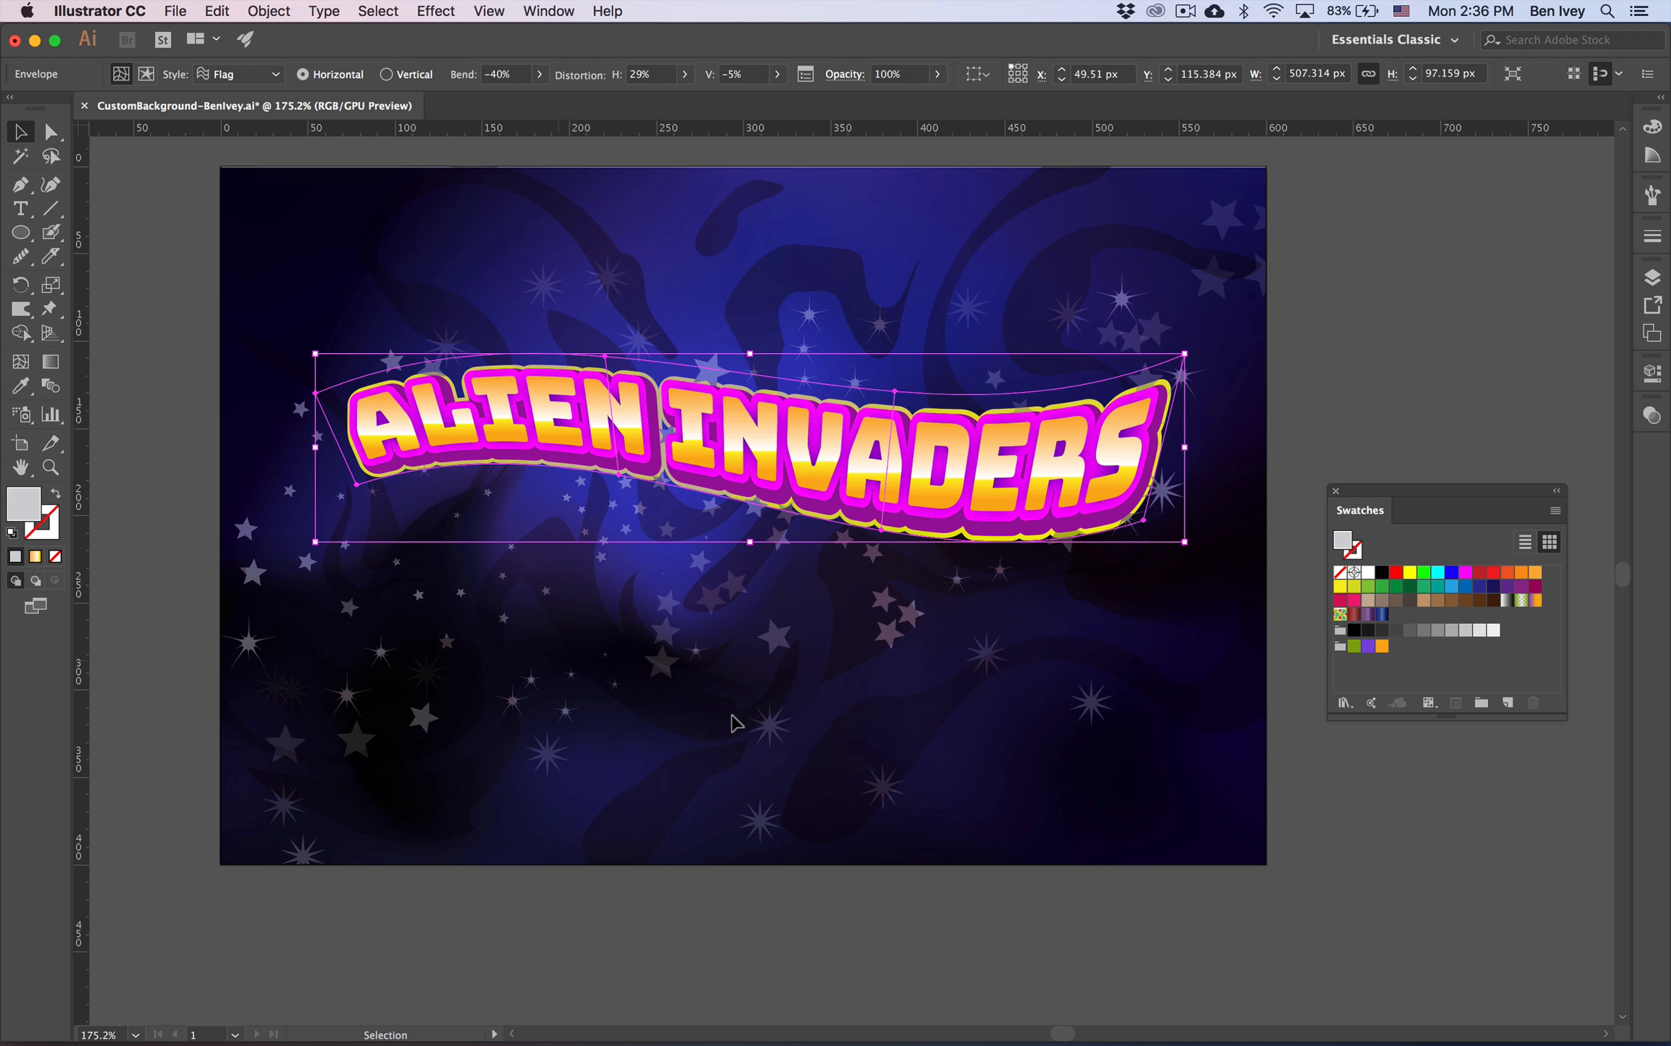
pyautogui.click(732, 715)
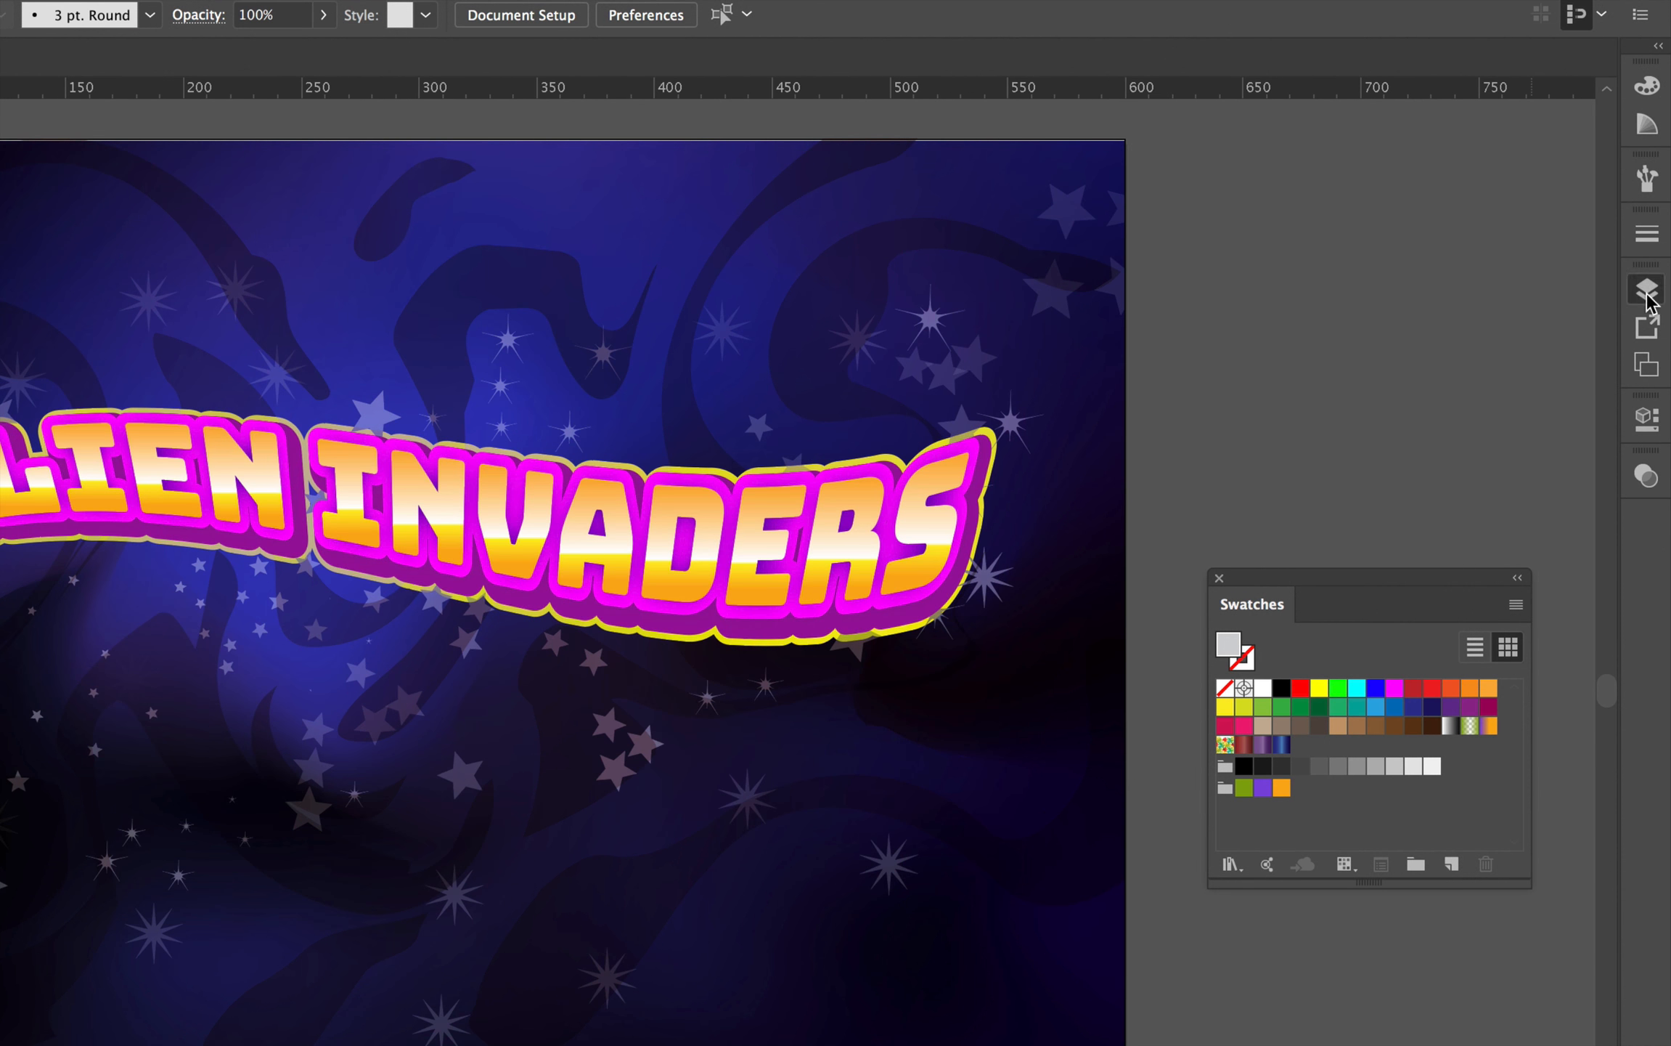
# Show the Space Ship and Planet layers and move the Space Ship layer above the GAME NAME layer.
pyautogui.click(1653, 282)
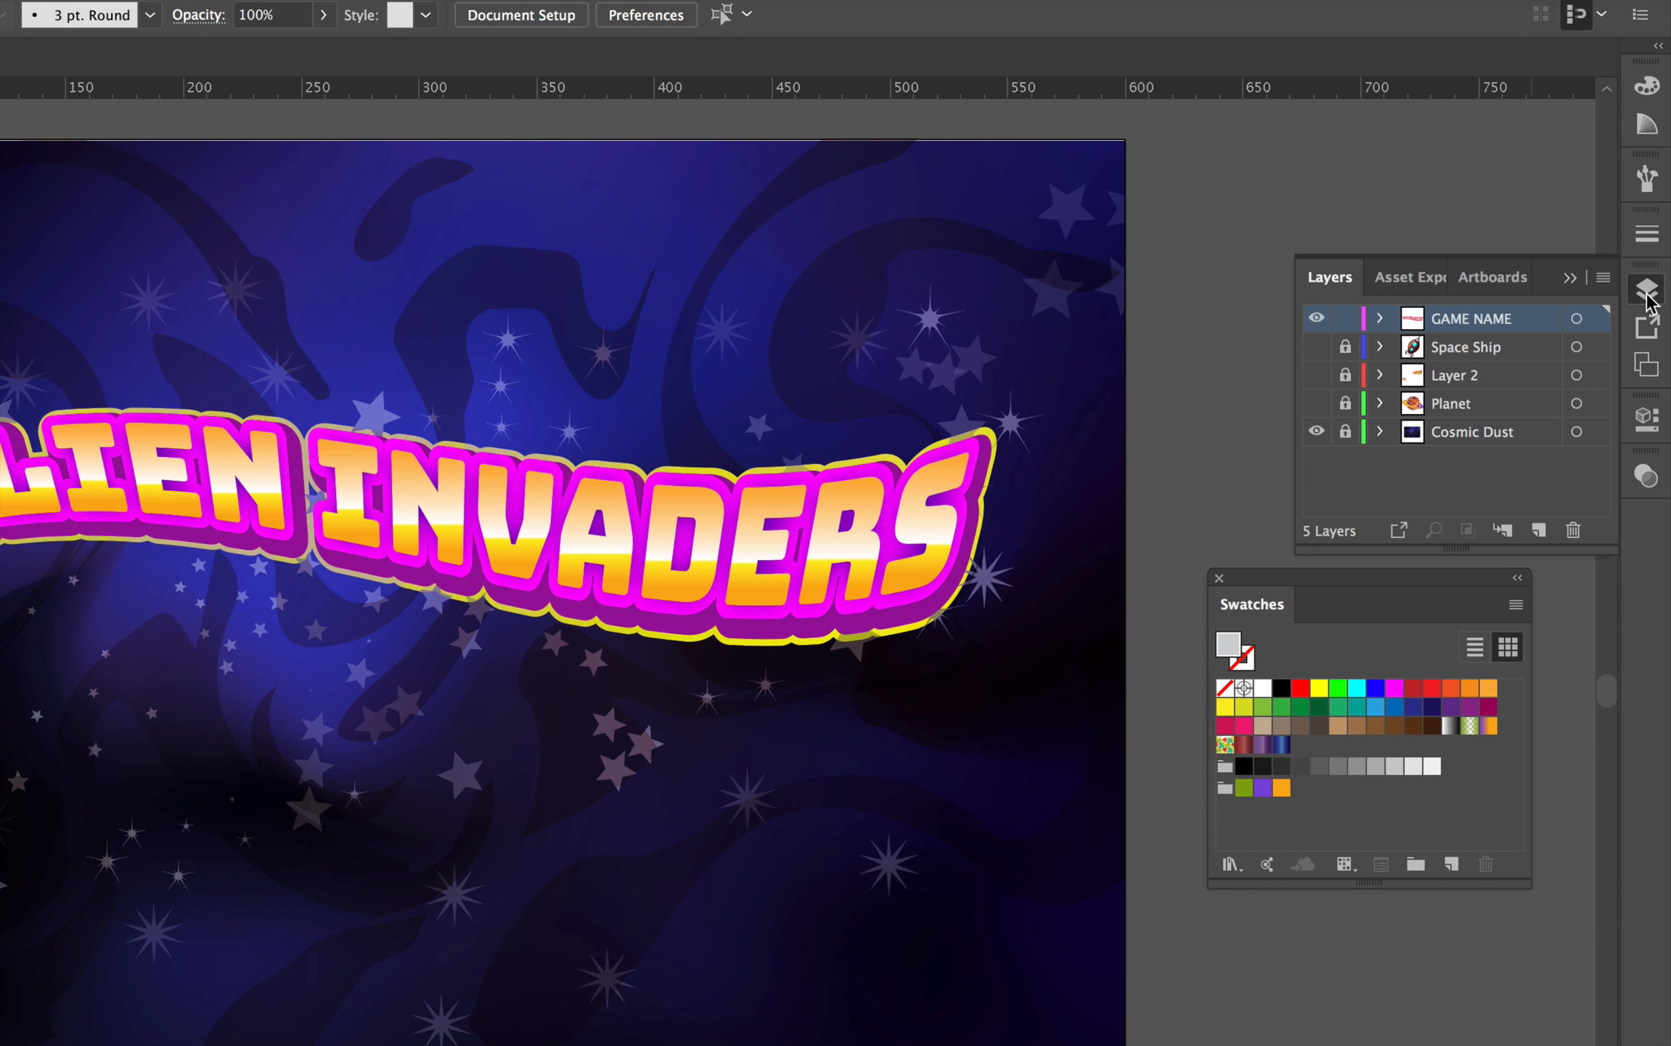
pyautogui.click(1316, 346)
pyautogui.click(1317, 403)
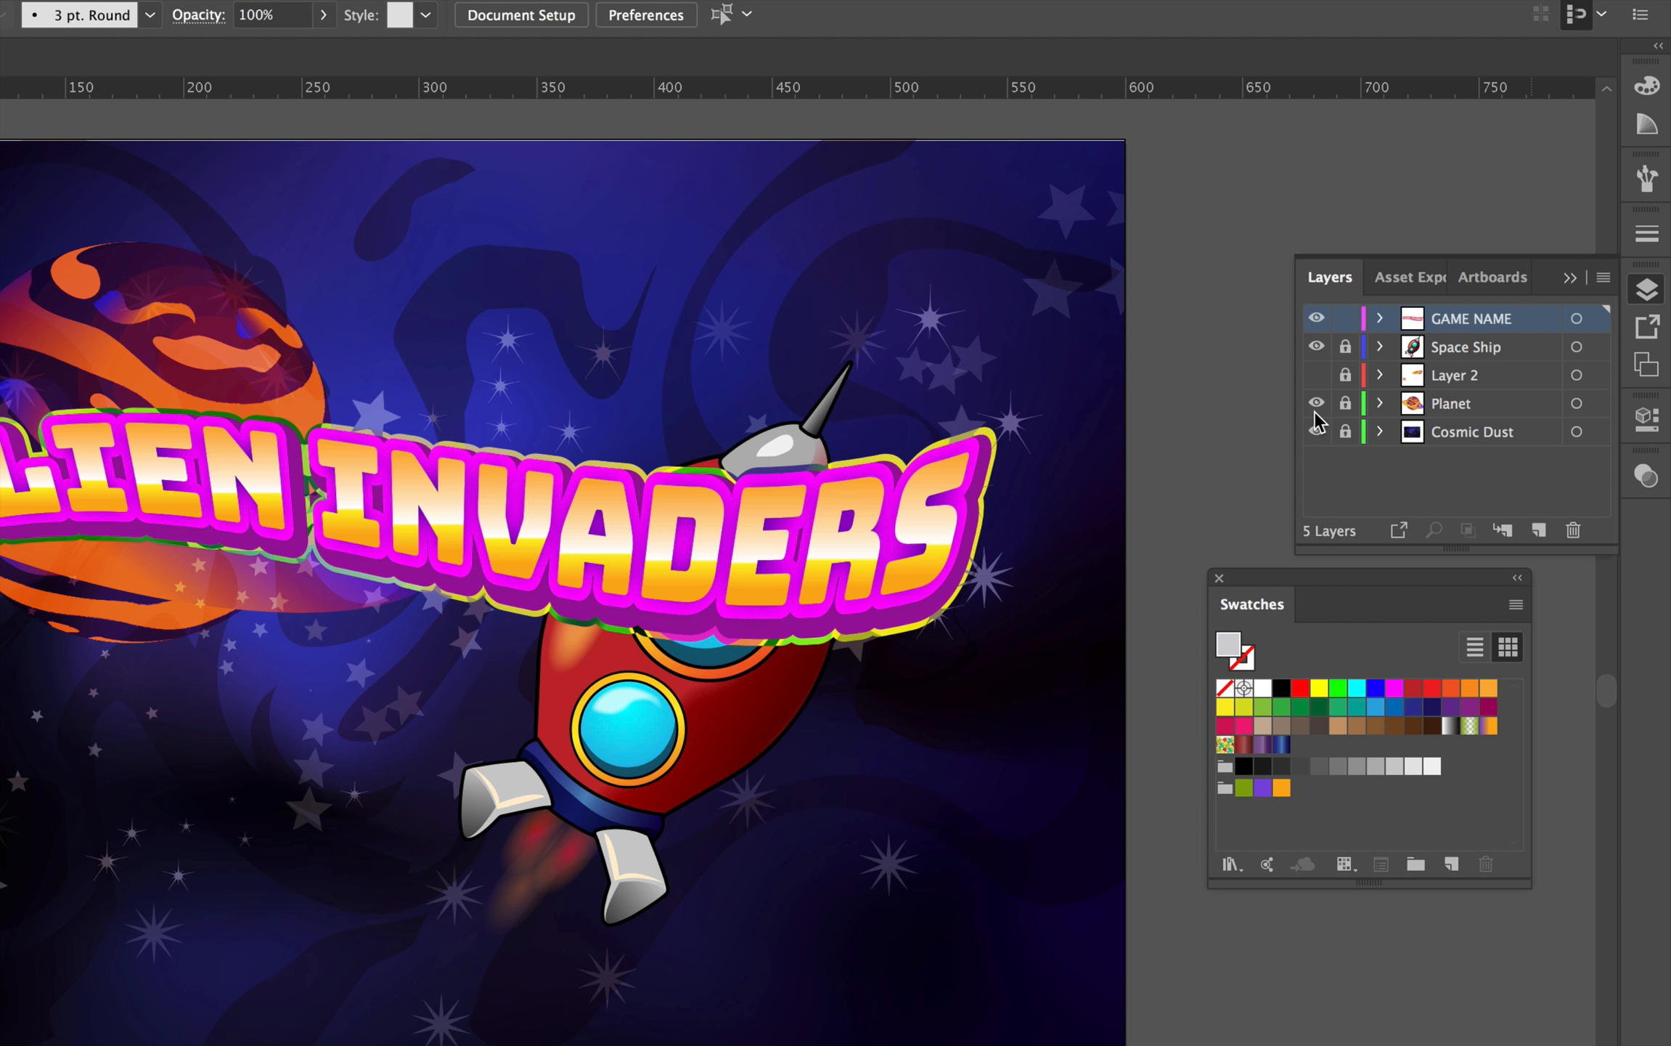
pyautogui.click(1508, 349)
pyautogui.moveTo(1516, 357); pyautogui.dragTo(1510, 310)
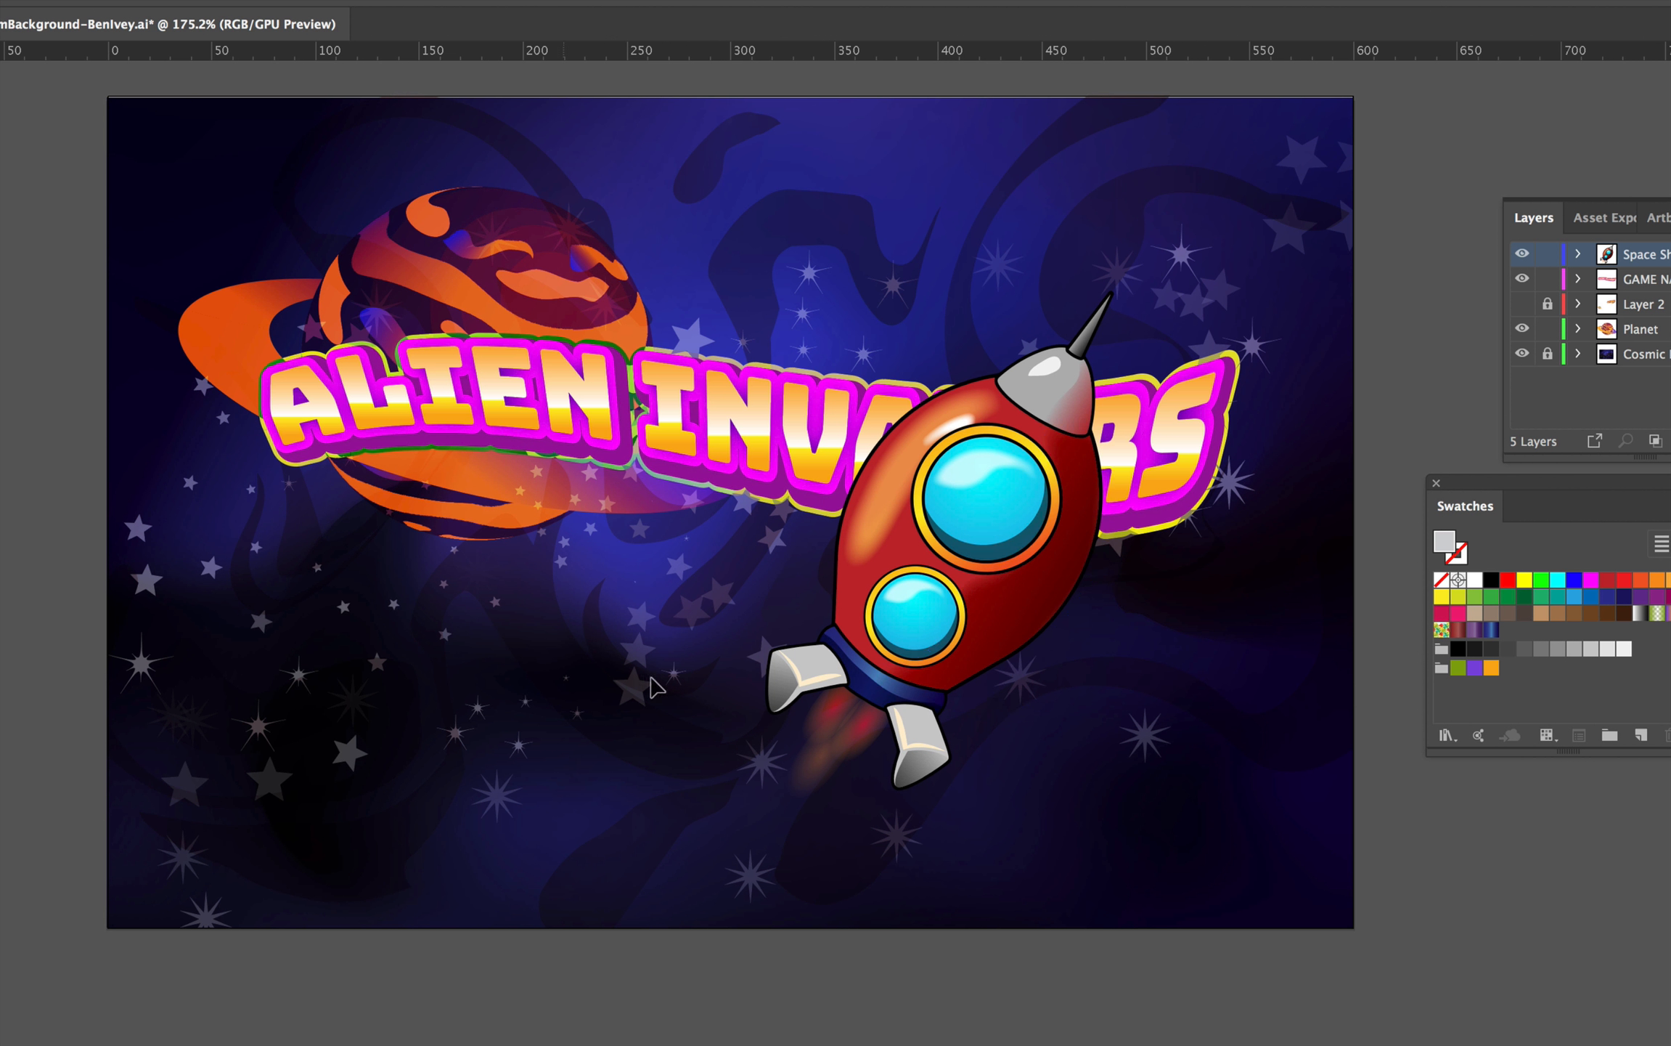
# Nudge the title slightly up and left, then shrink the rocket proportionally and place it below INVADERS with its nose overlapping the R.
pyautogui.click(748, 456)
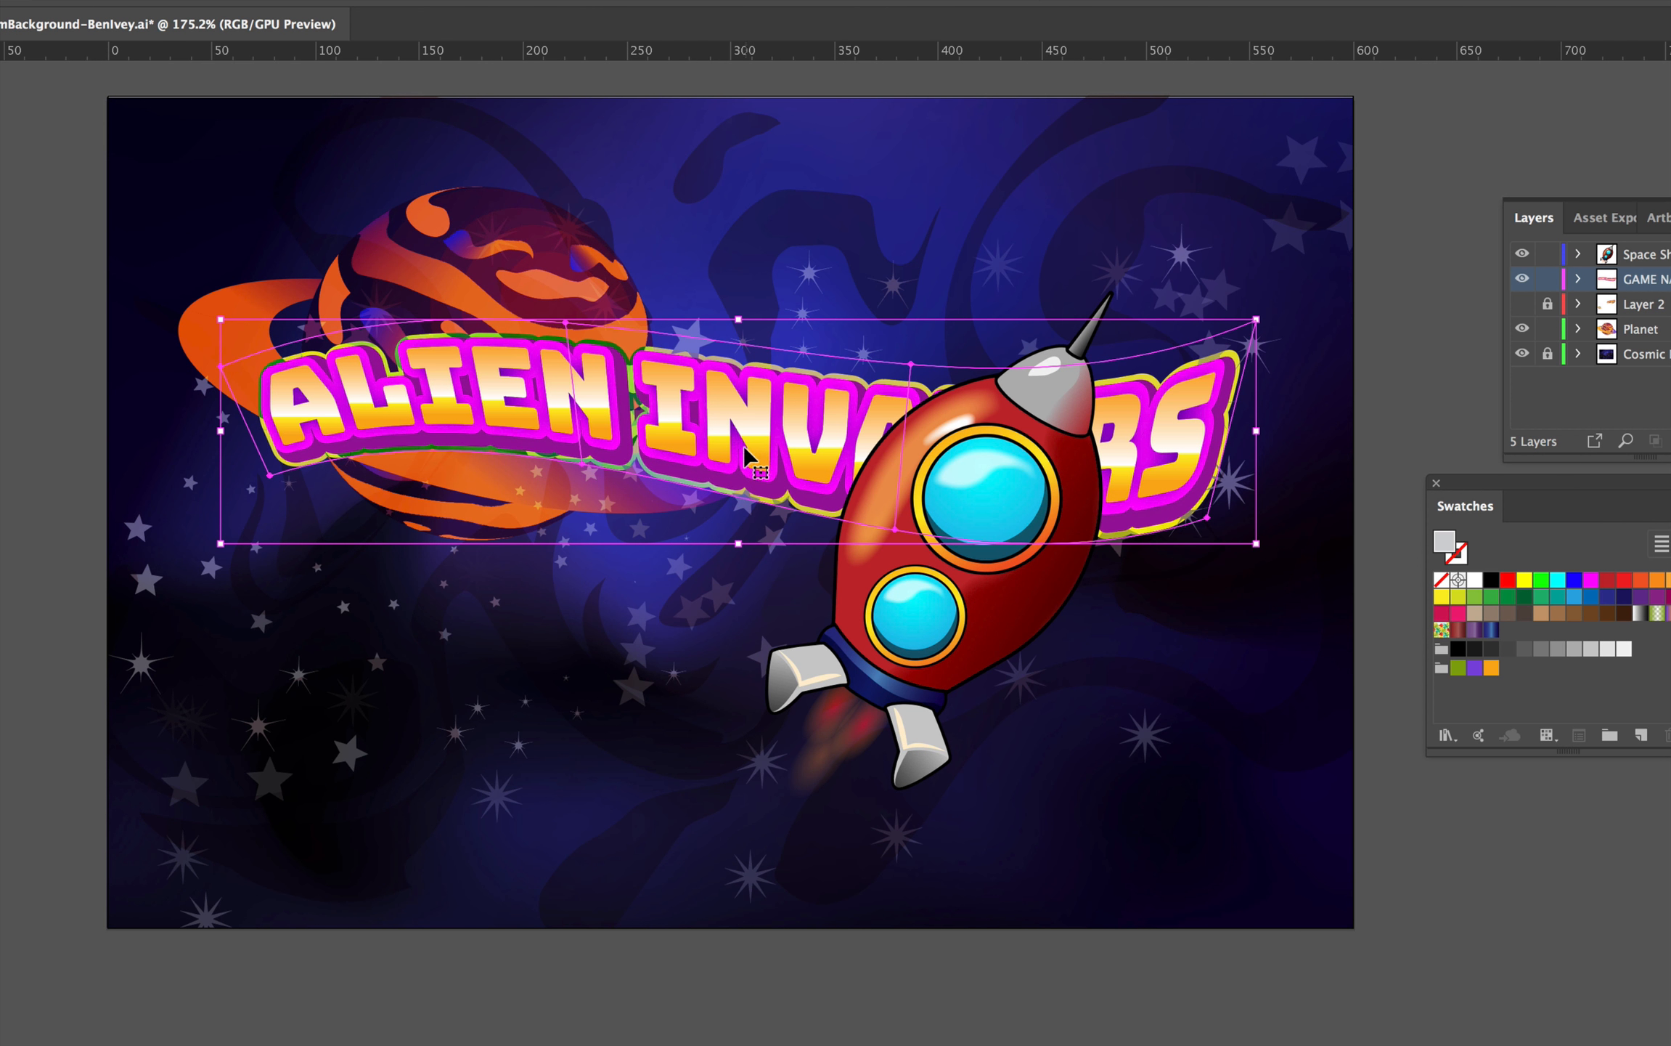
pyautogui.click(998, 596)
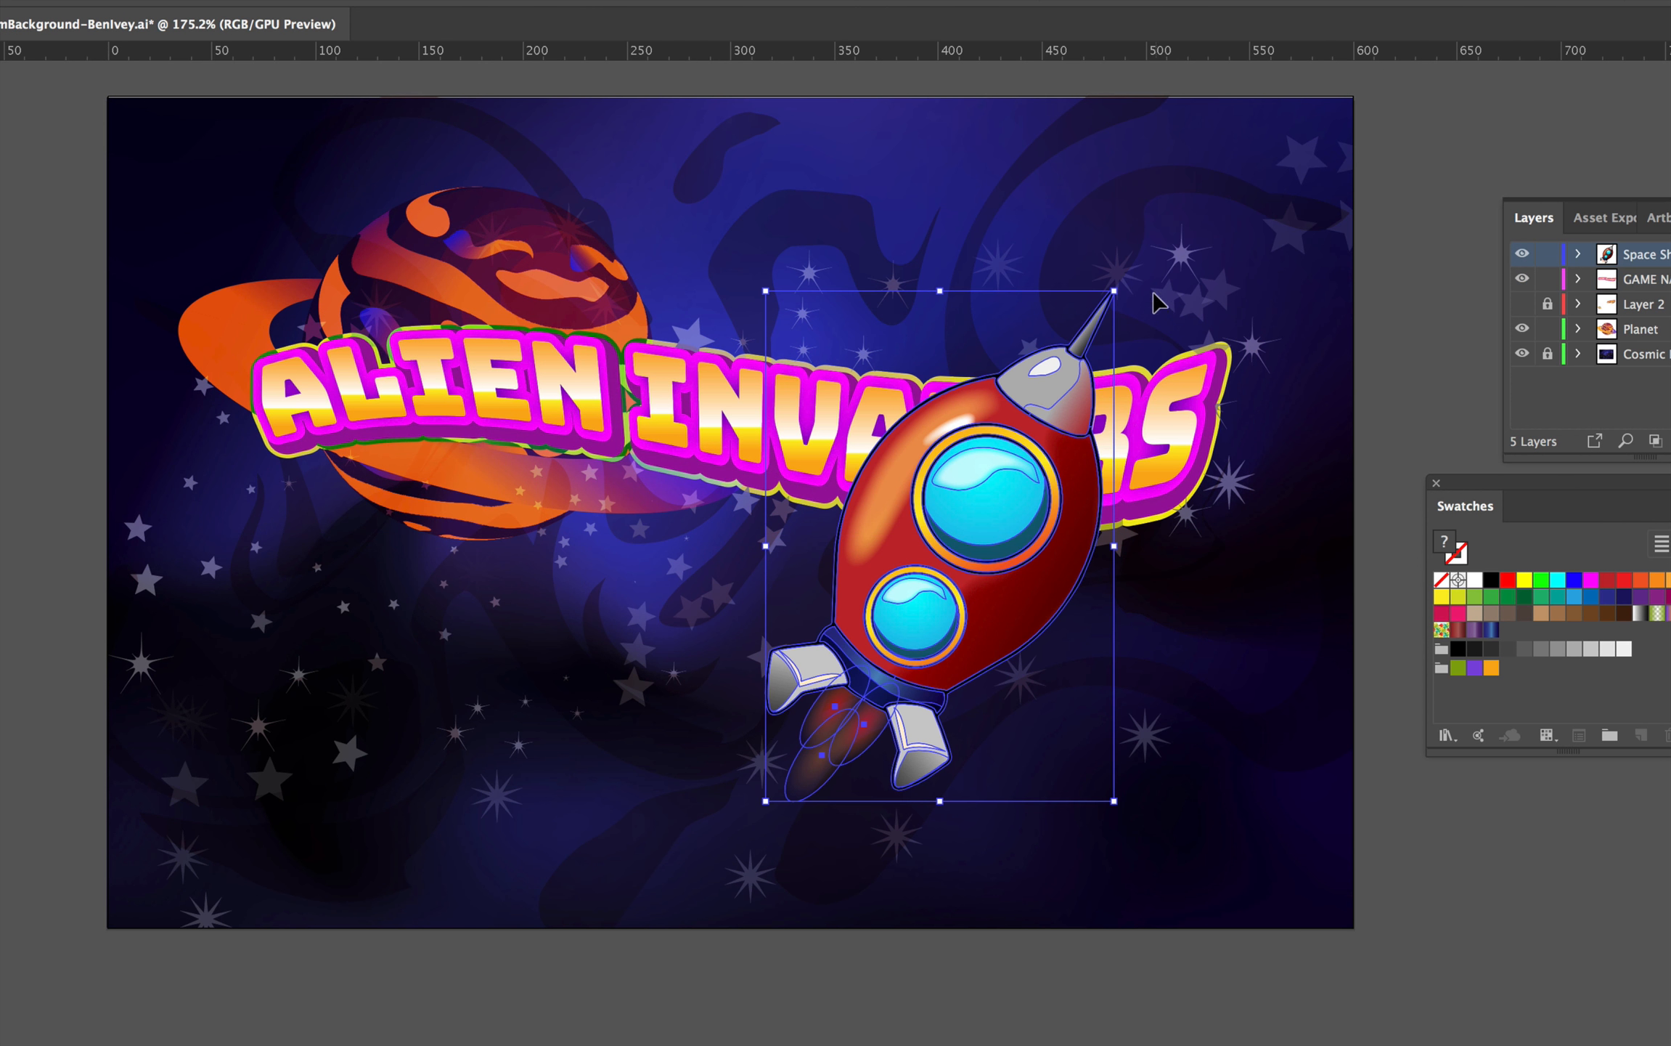
pyautogui.moveTo(1114, 290); pyautogui.dragTo(1045, 392)
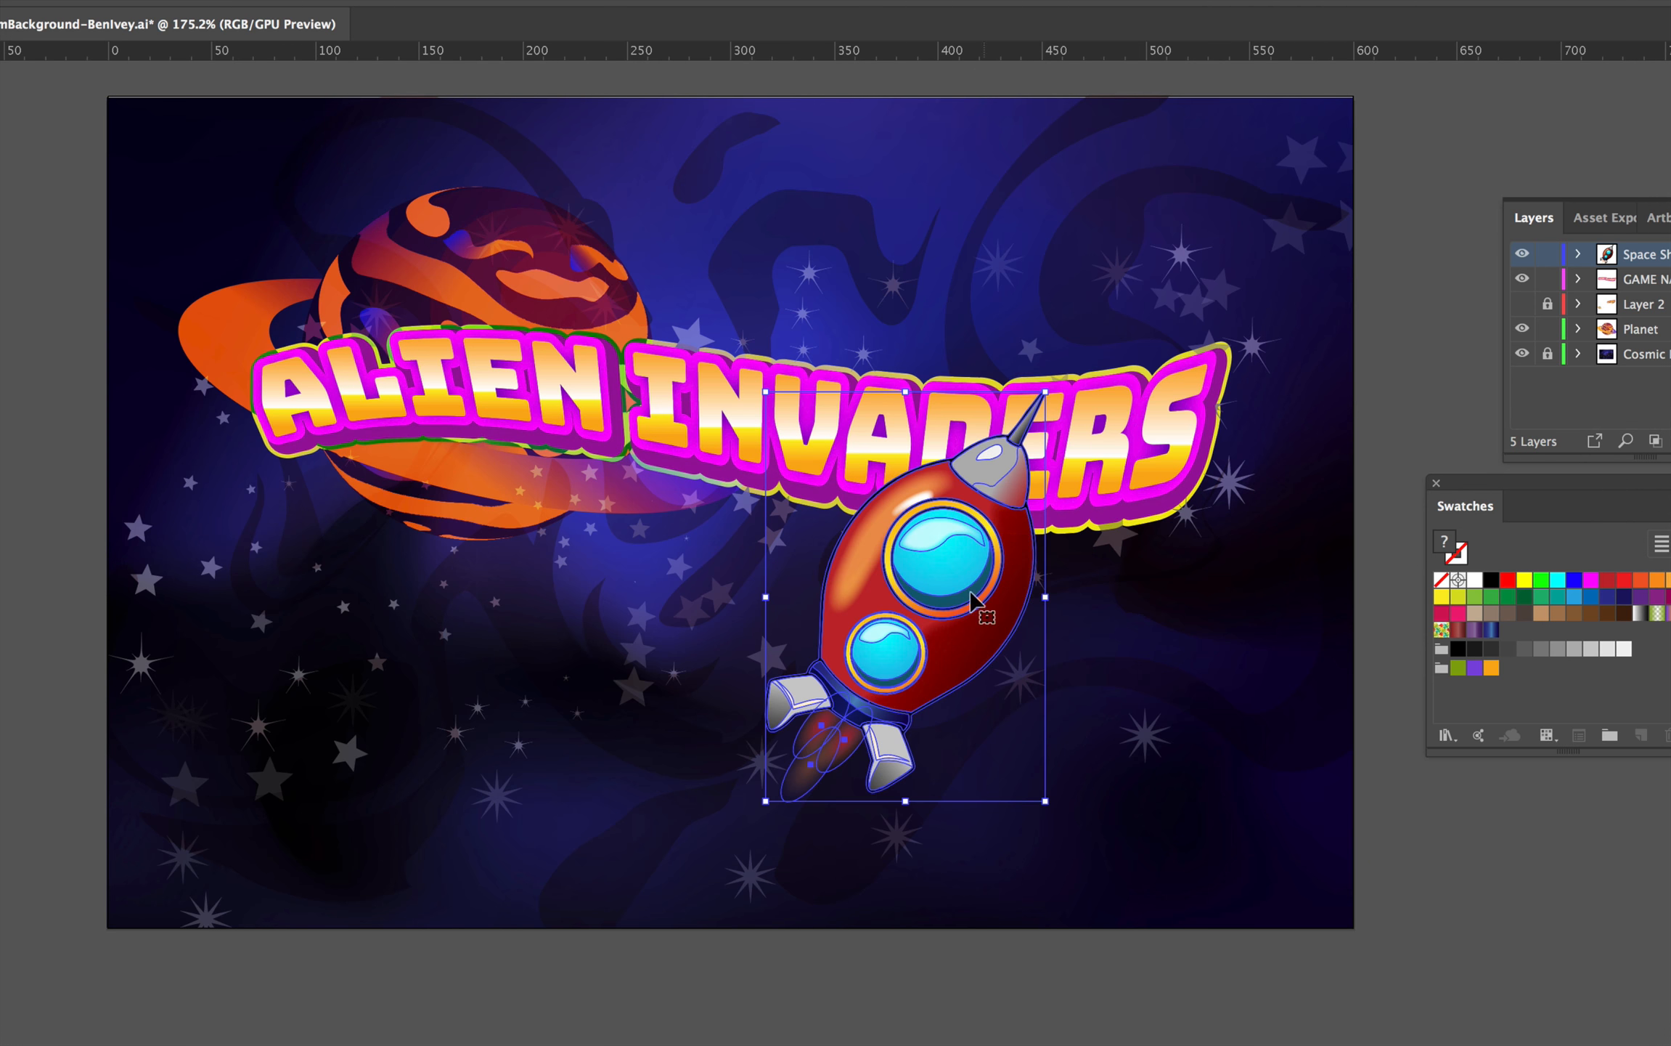
pyautogui.moveTo(973, 599); pyautogui.dragTo(1067, 588)
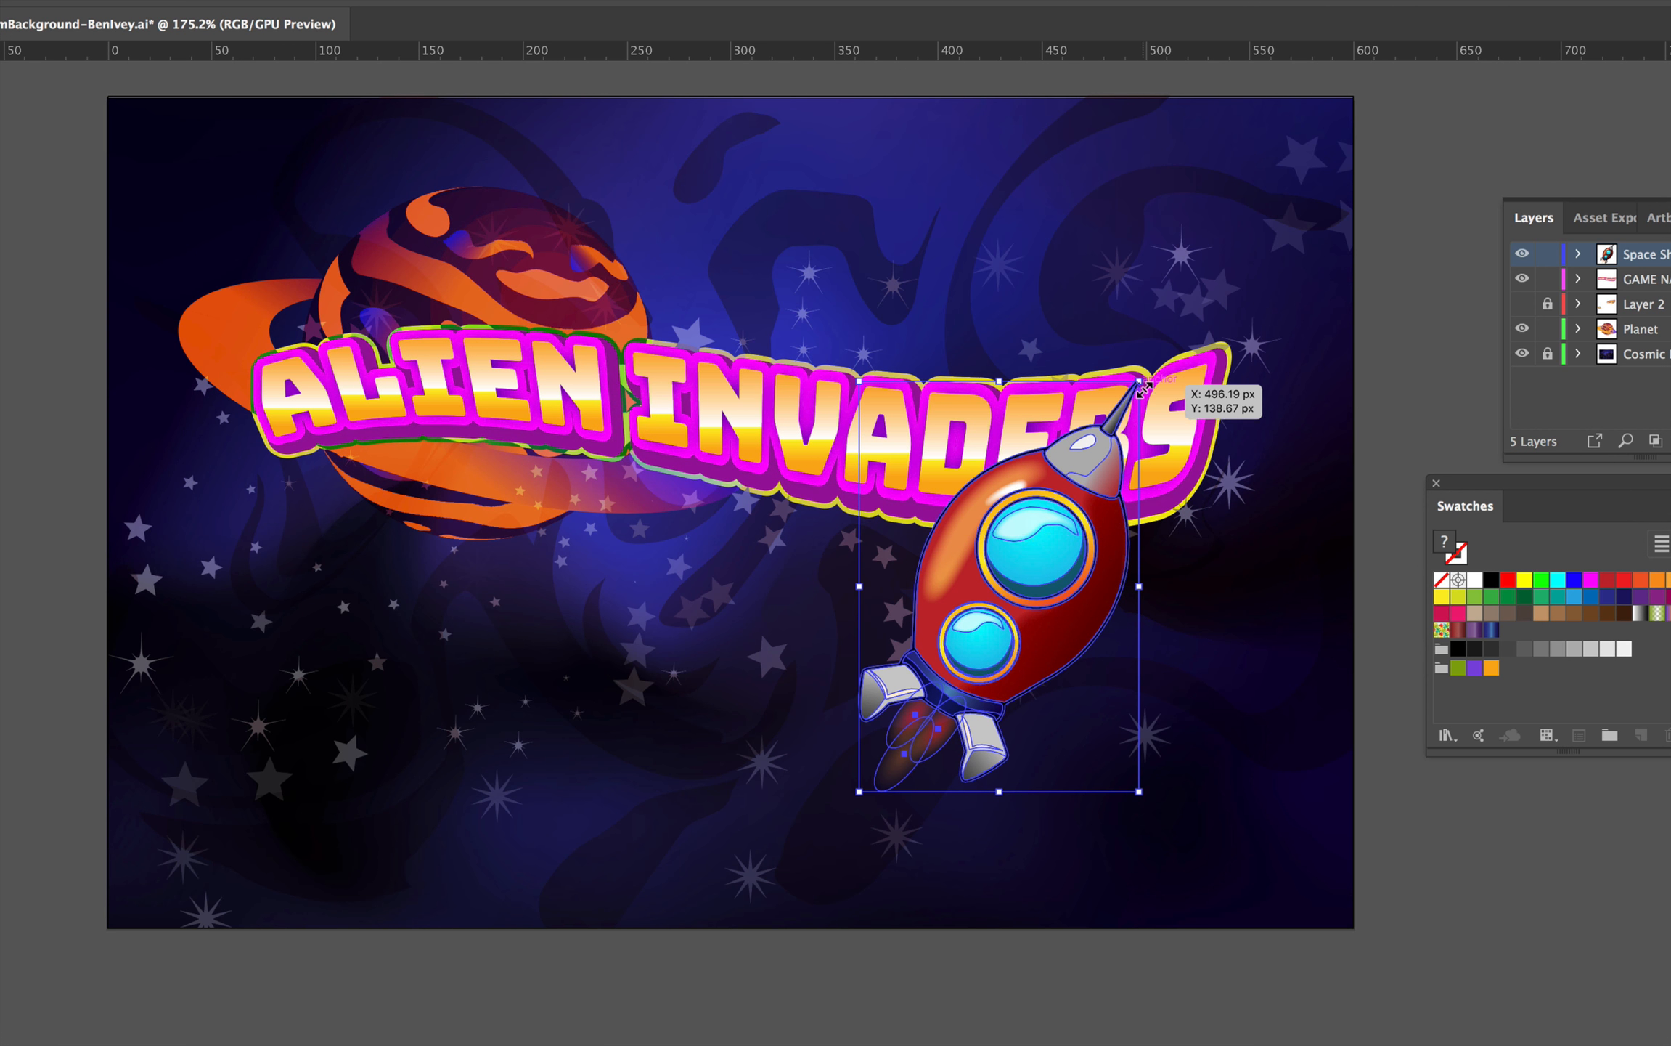
pyautogui.moveTo(1141, 385); pyautogui.dragTo(1103, 443)
pyautogui.moveTo(1052, 620); pyautogui.dragTo(1069, 612)
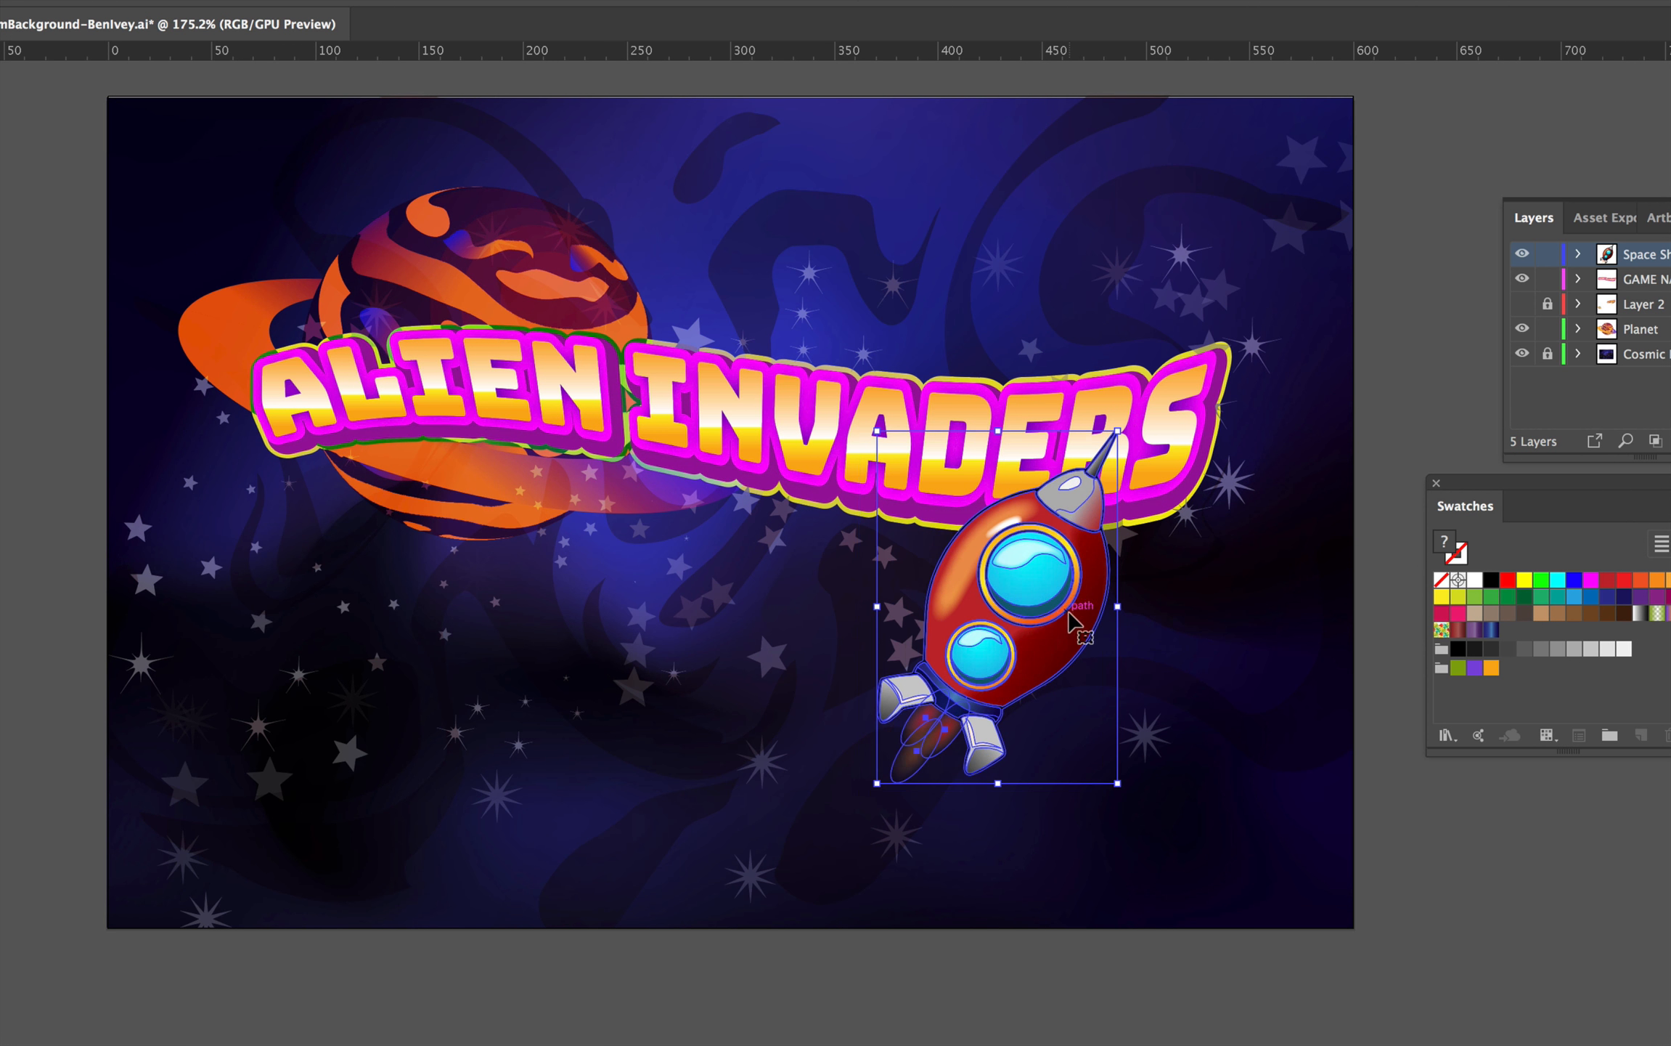
pyautogui.click(1216, 631)
# Move the planet toward the artboard's upper-left corner, rotate the title counterclockwise so it rises to the right, and shift it slightly down.
pyautogui.moveTo(502, 271); pyautogui.dragTo(443, 231)
pyautogui.click(854, 366)
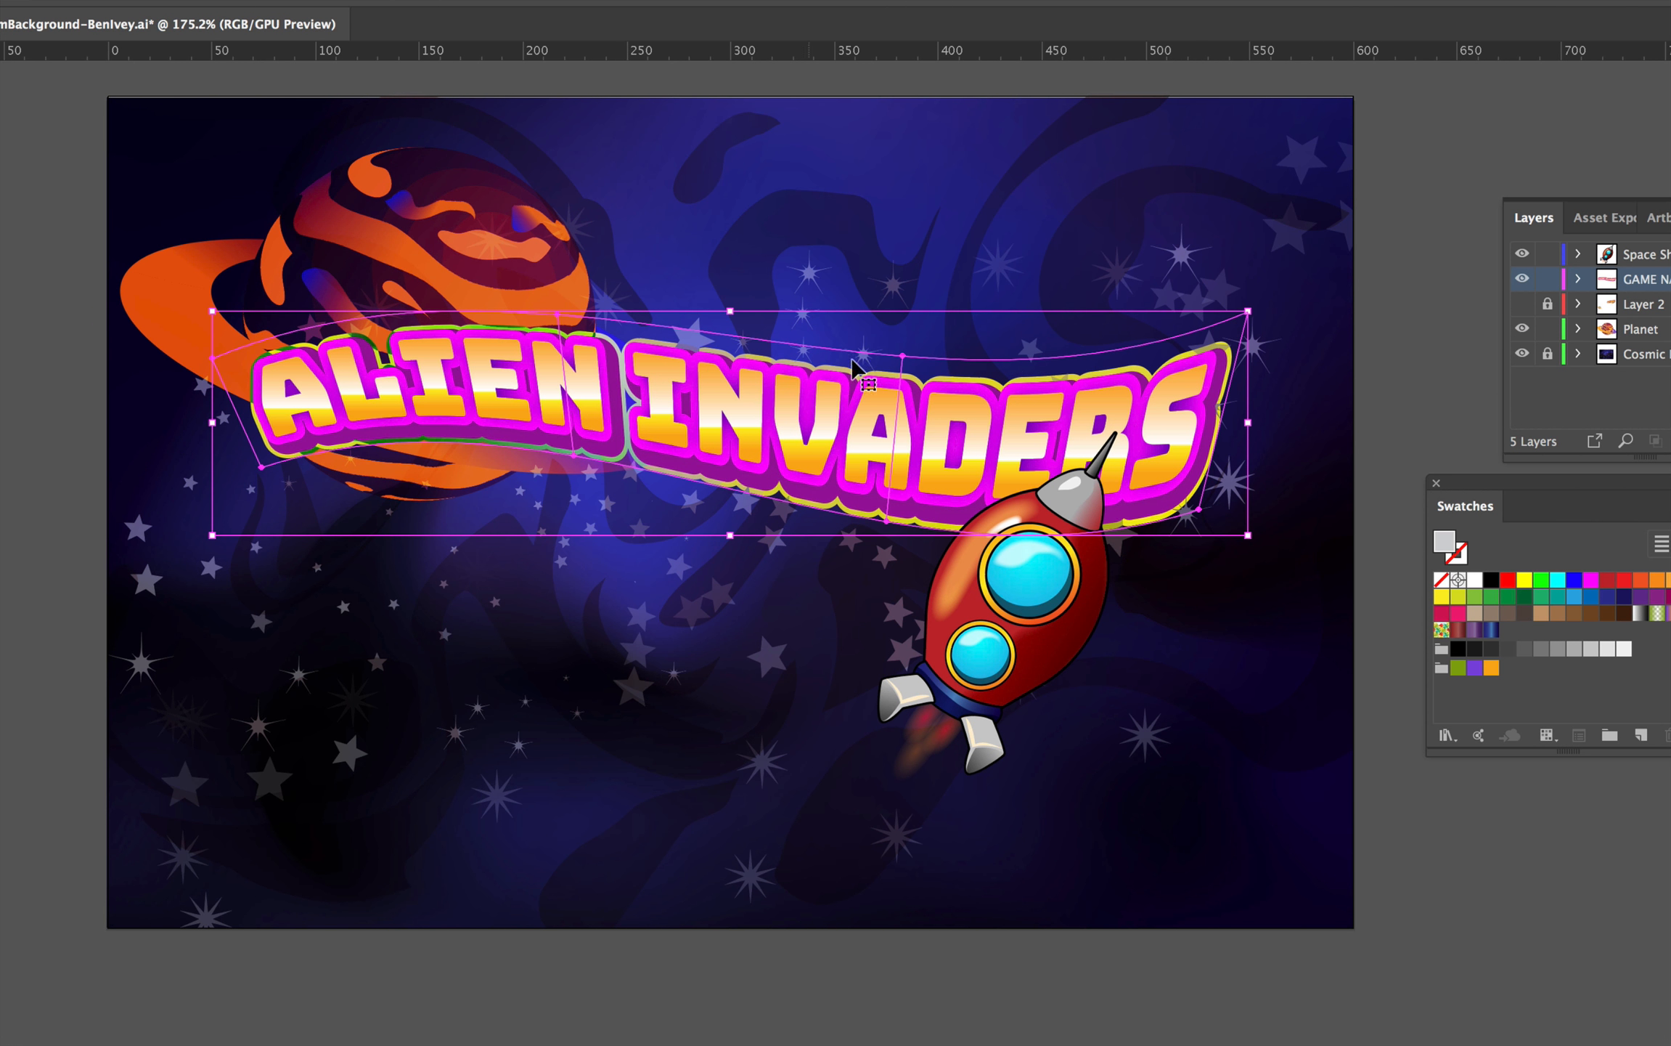
pyautogui.moveTo(1262, 308); pyautogui.dragTo(1276, 257)
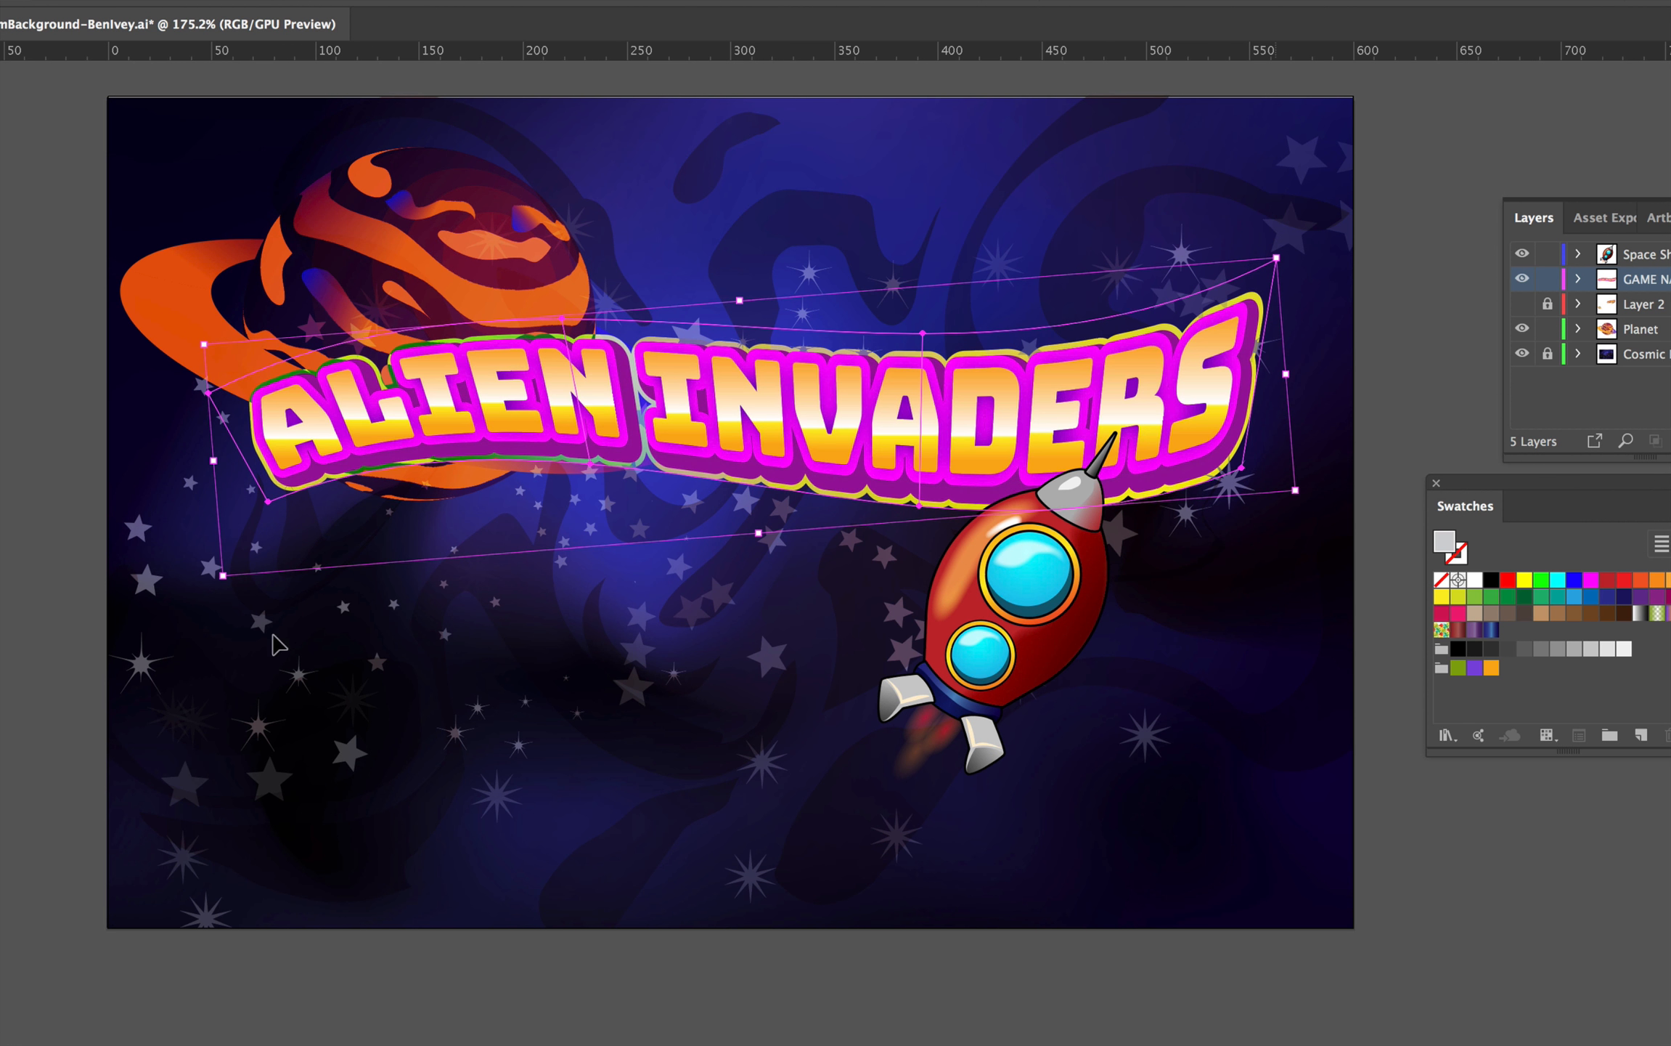
pyautogui.moveTo(223, 576); pyautogui.dragTo(232, 657)
pyautogui.moveTo(470, 412); pyautogui.dragTo(467, 430)
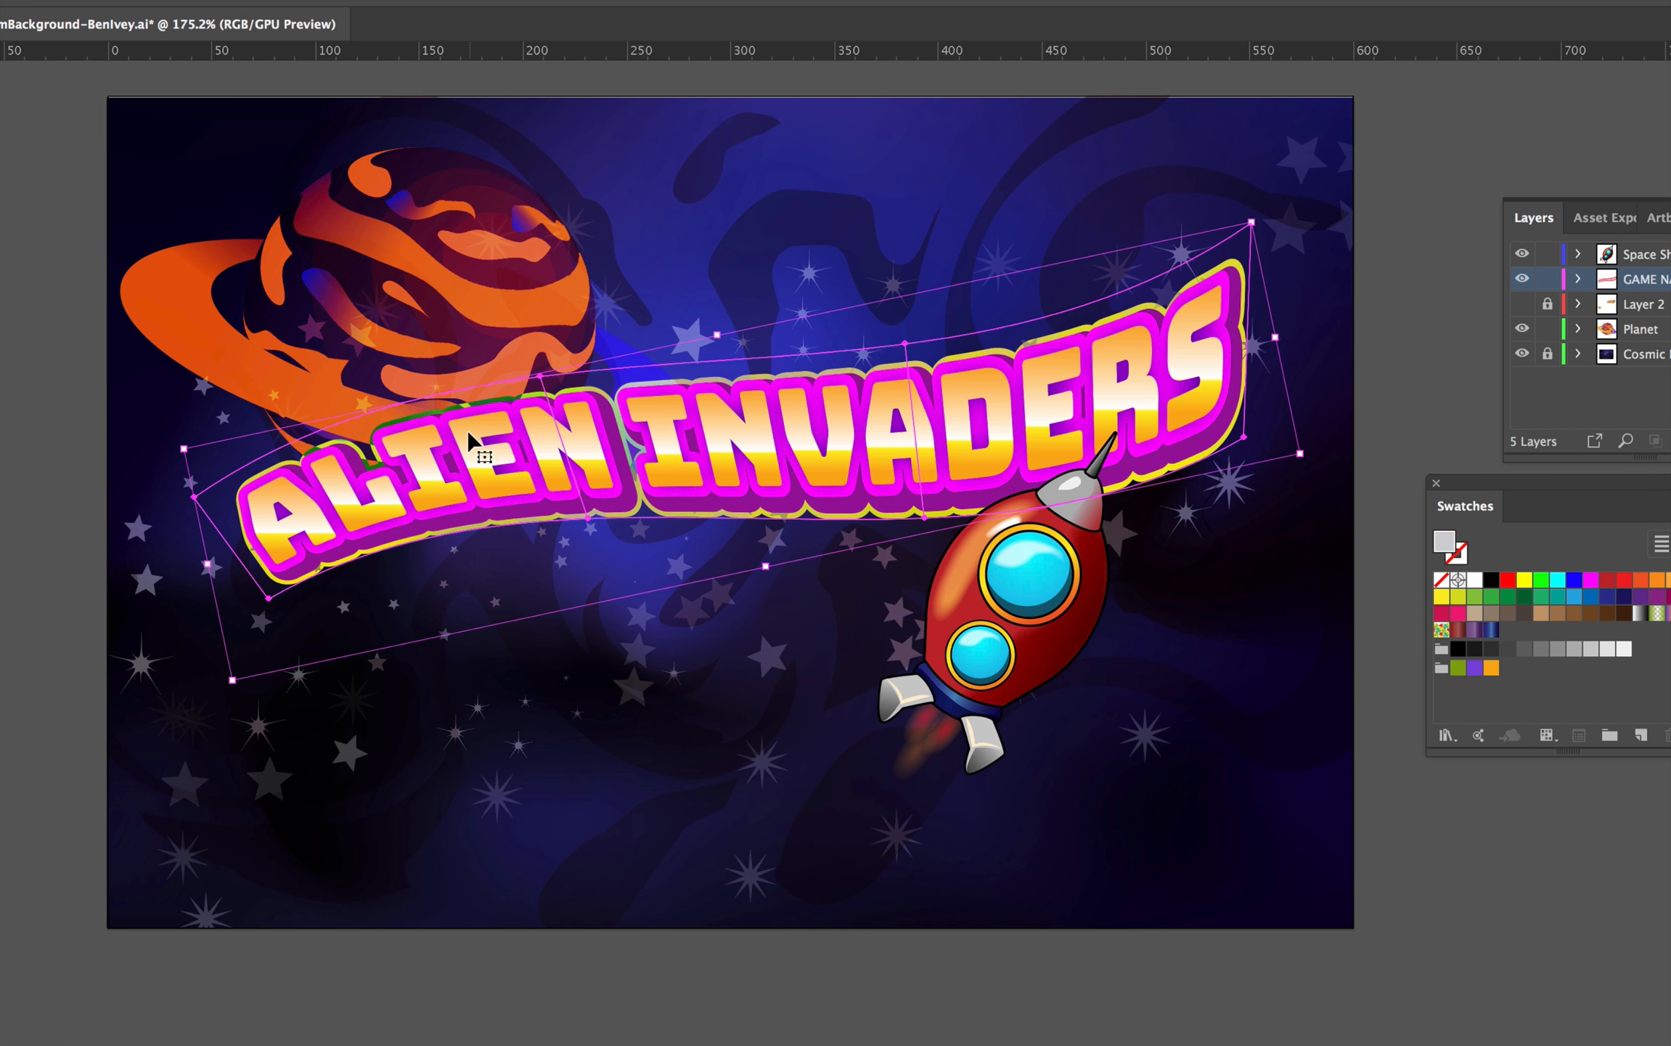
# Move the planet slightly right so it sits just above the word ALIEN, and save the document.
pyautogui.click(937, 605)
pyautogui.moveTo(496, 283); pyautogui.dragTo(499, 284)
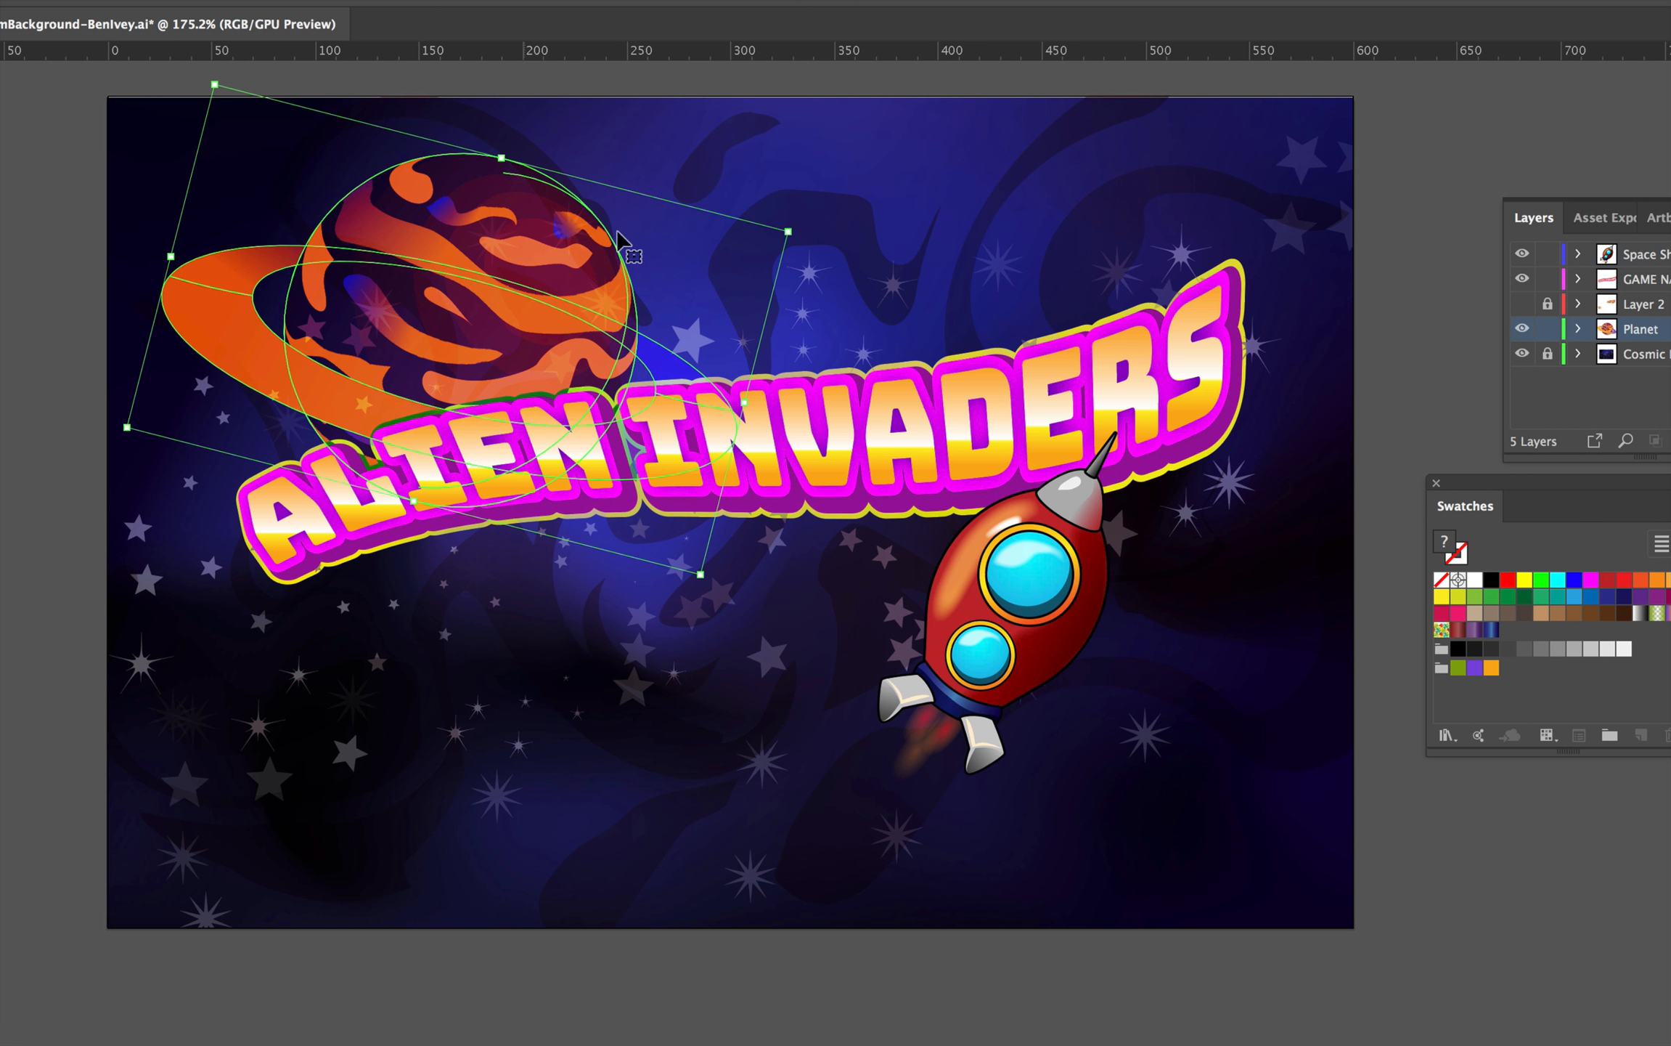
pyautogui.click(765, 212)
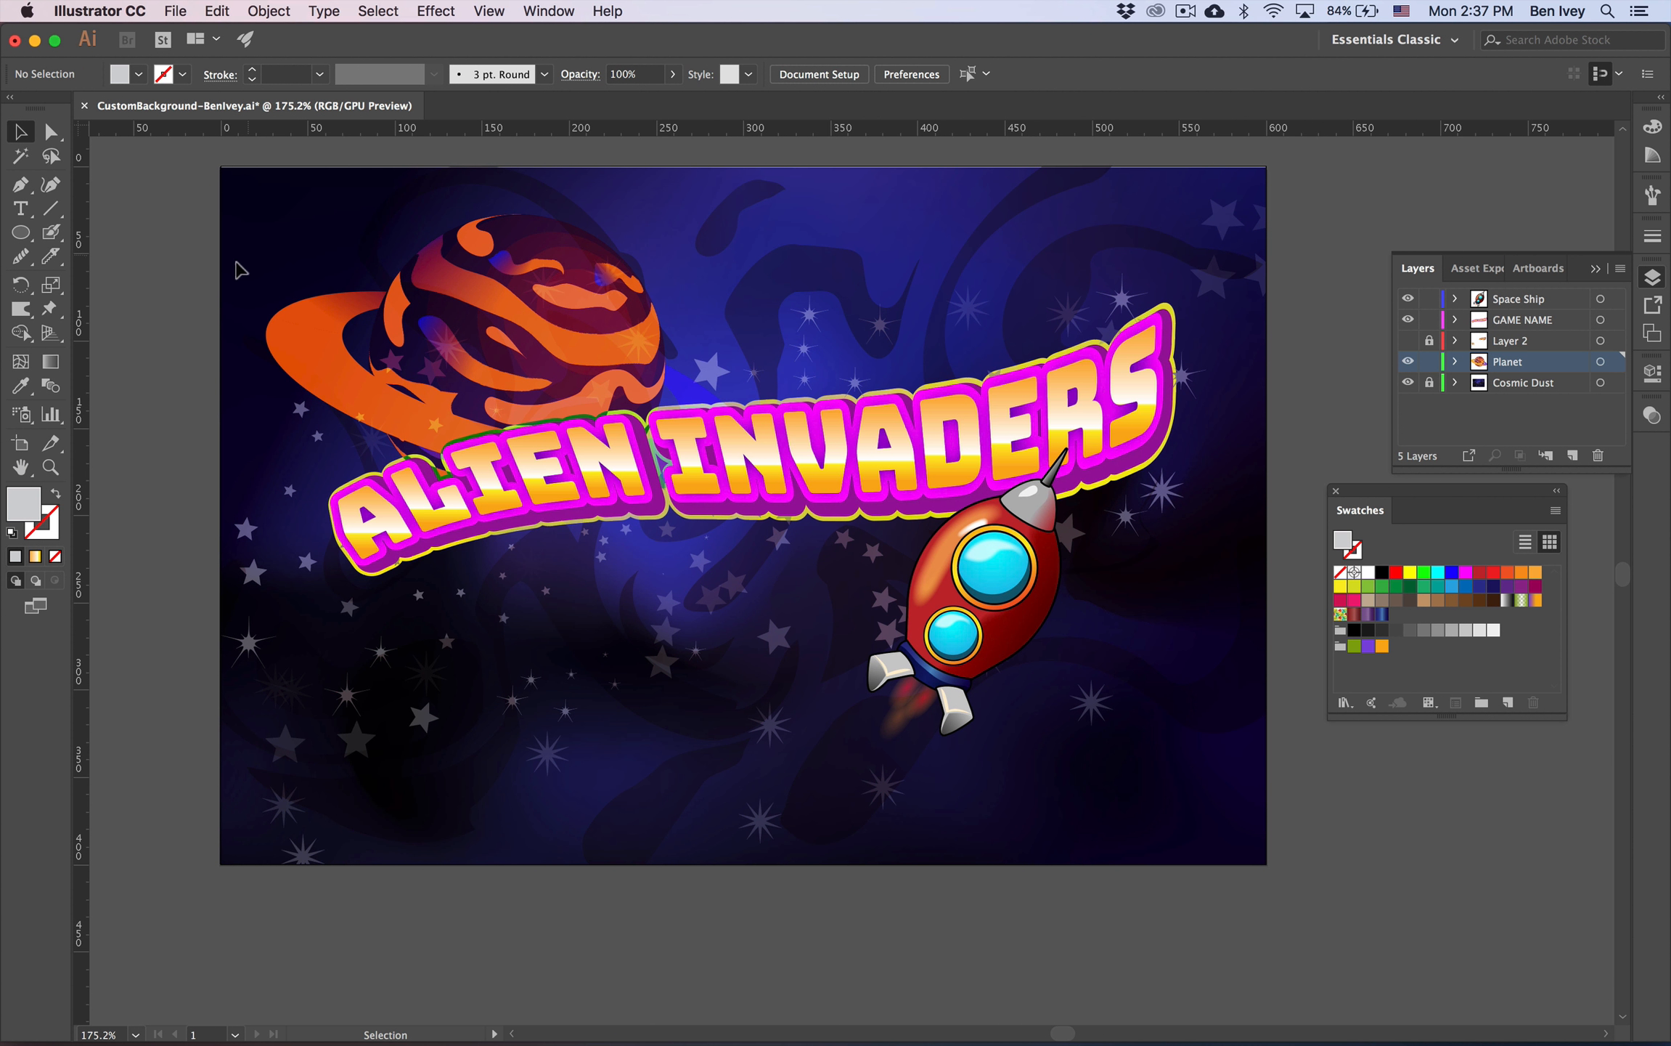
pyautogui.press('super+s')
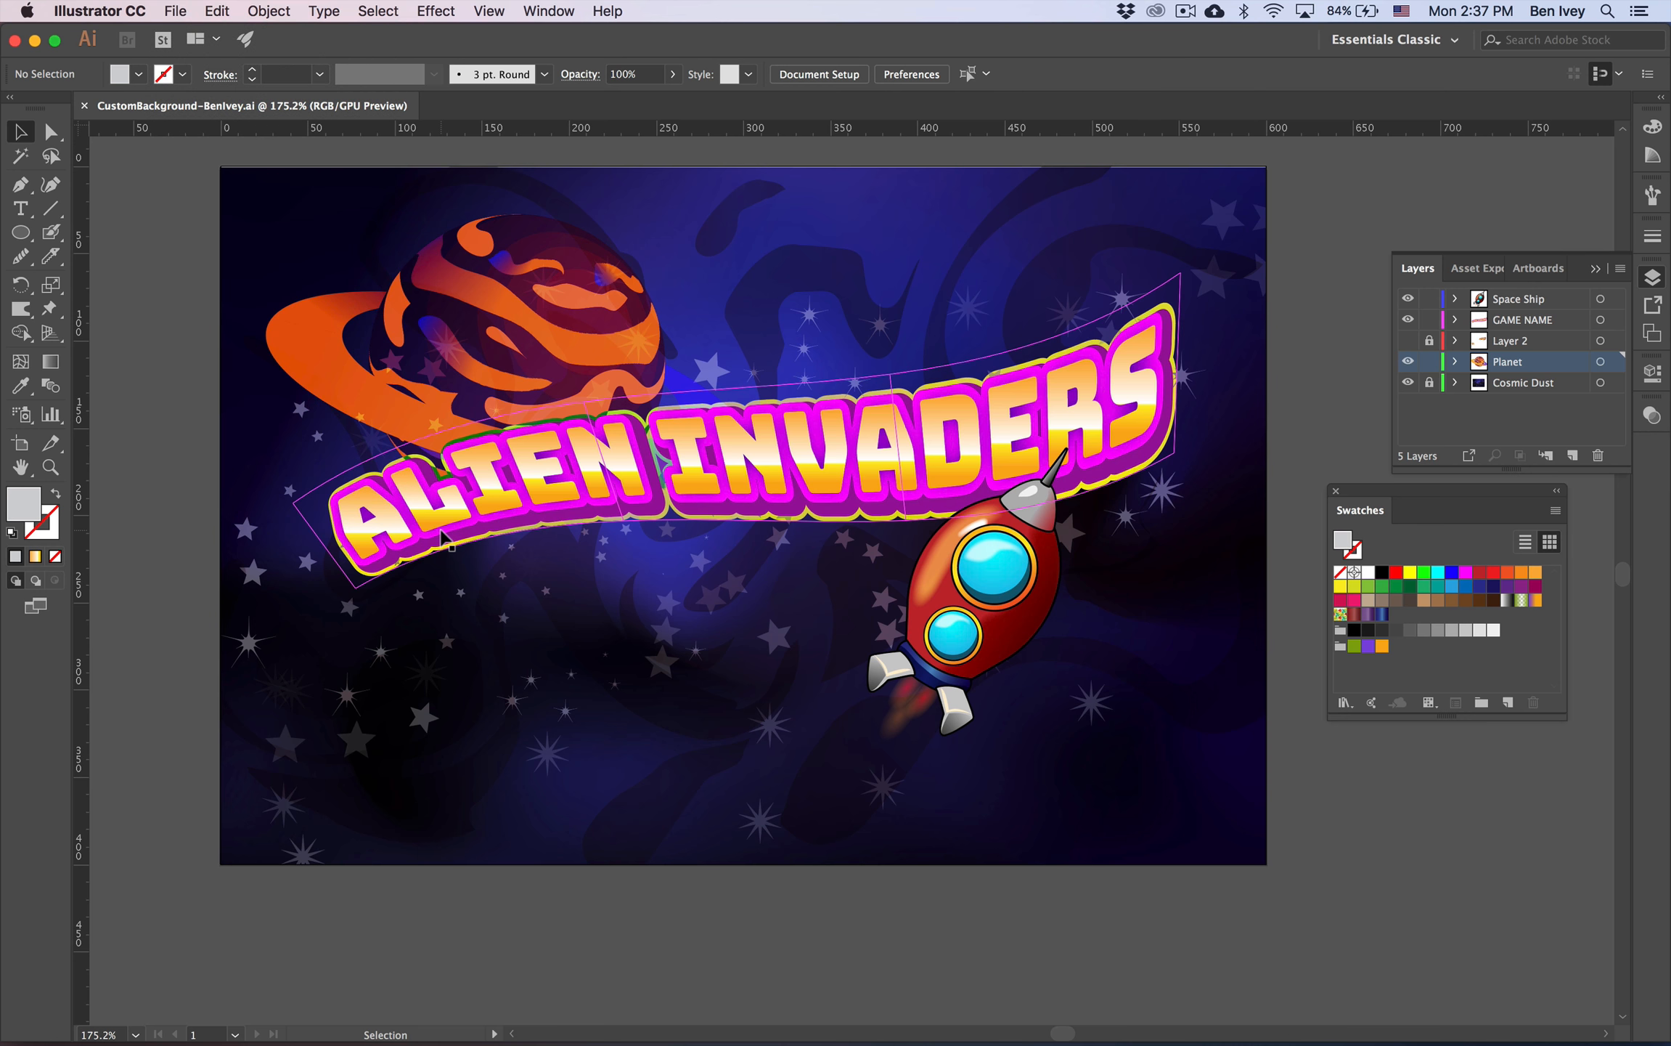